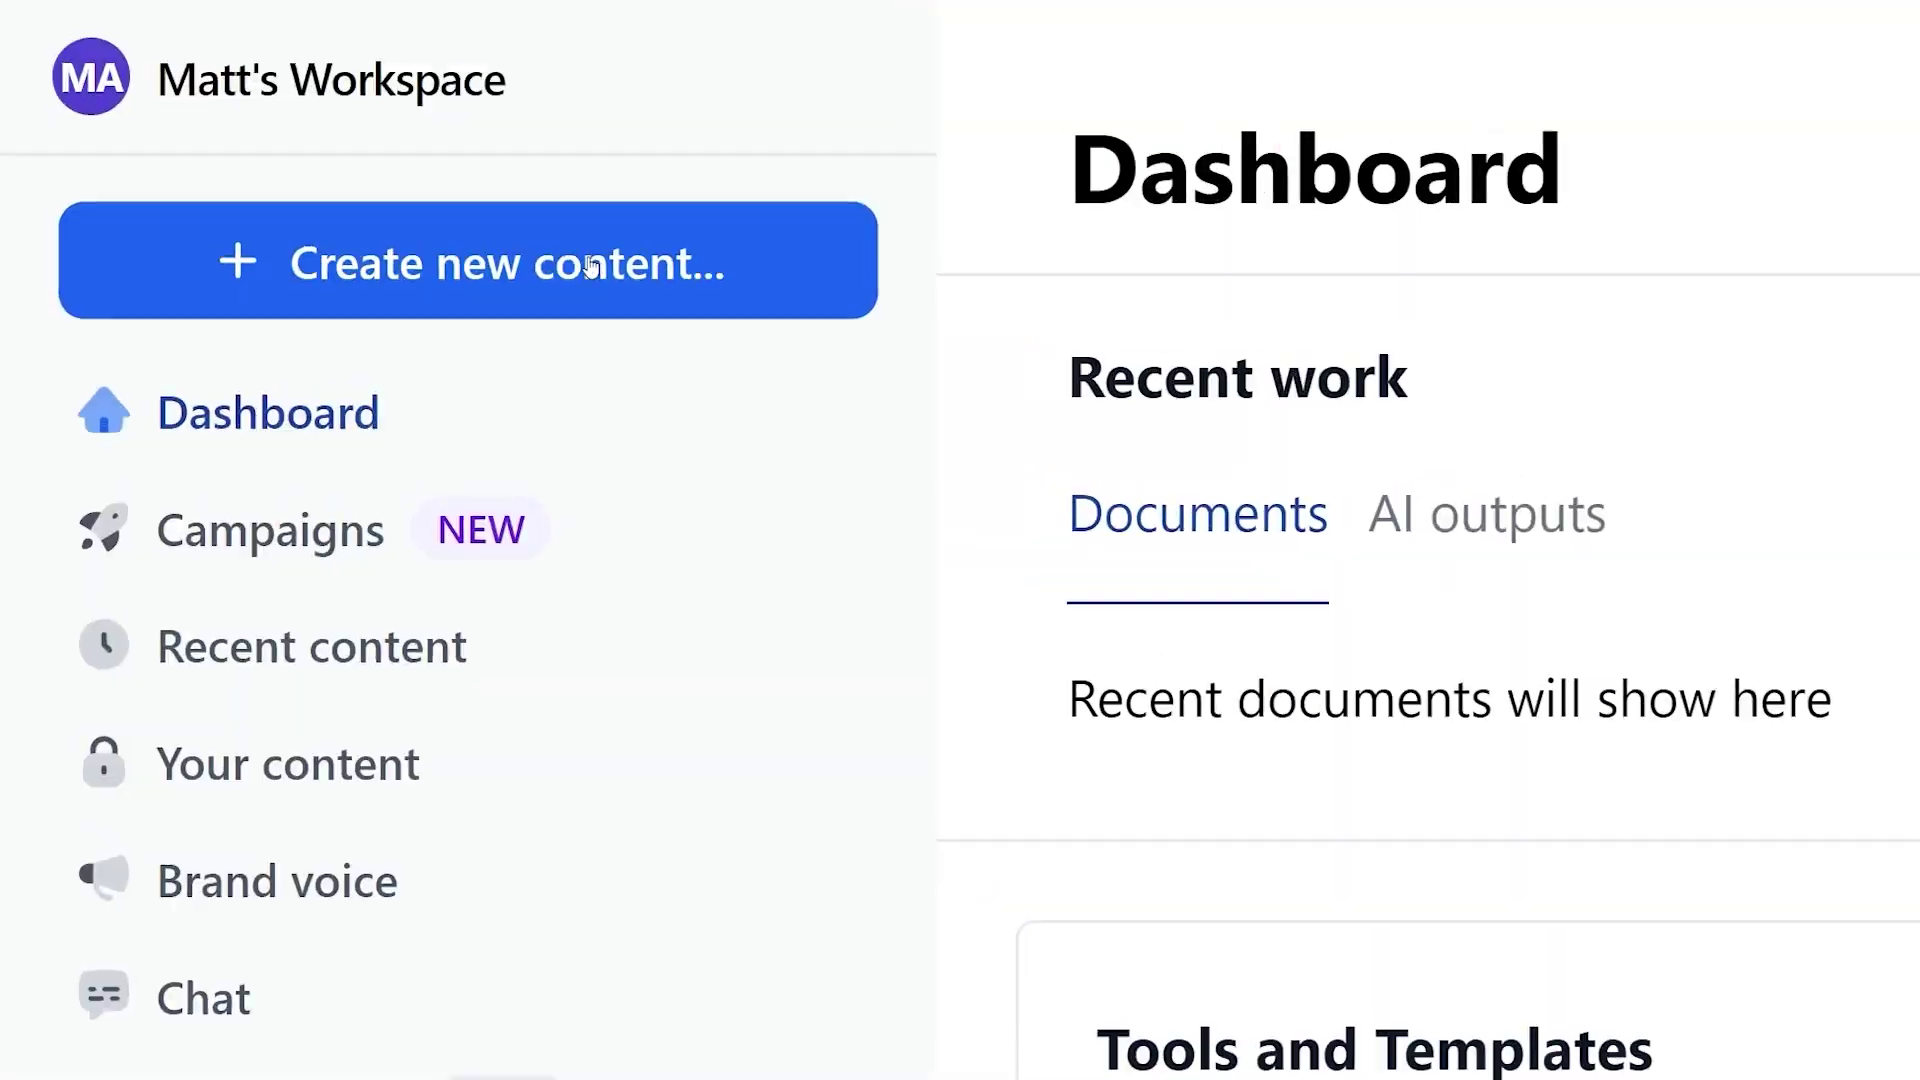
# - Start a new One-Shot Blog Post for Lucy's Creamy Delight mac and cheese and review its form
pyautogui.click(600, 260)
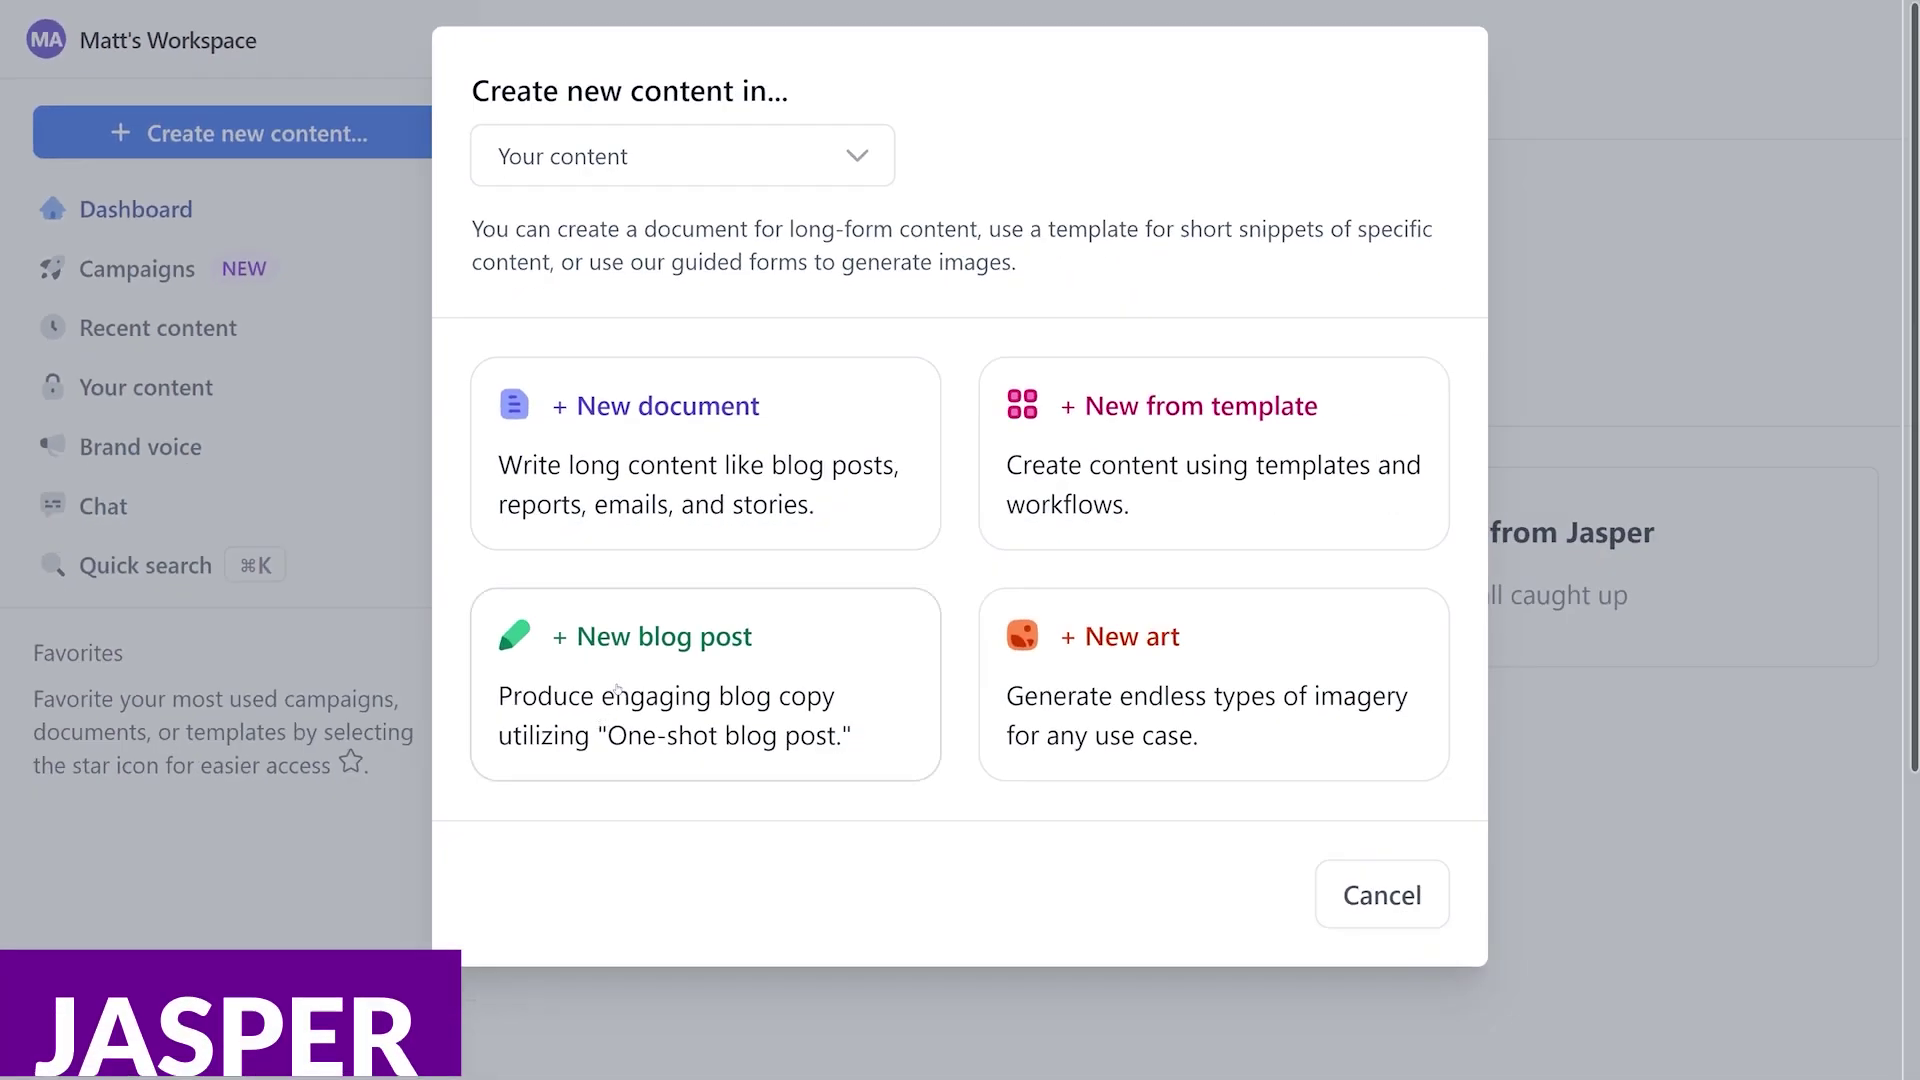
pyautogui.click(617, 686)
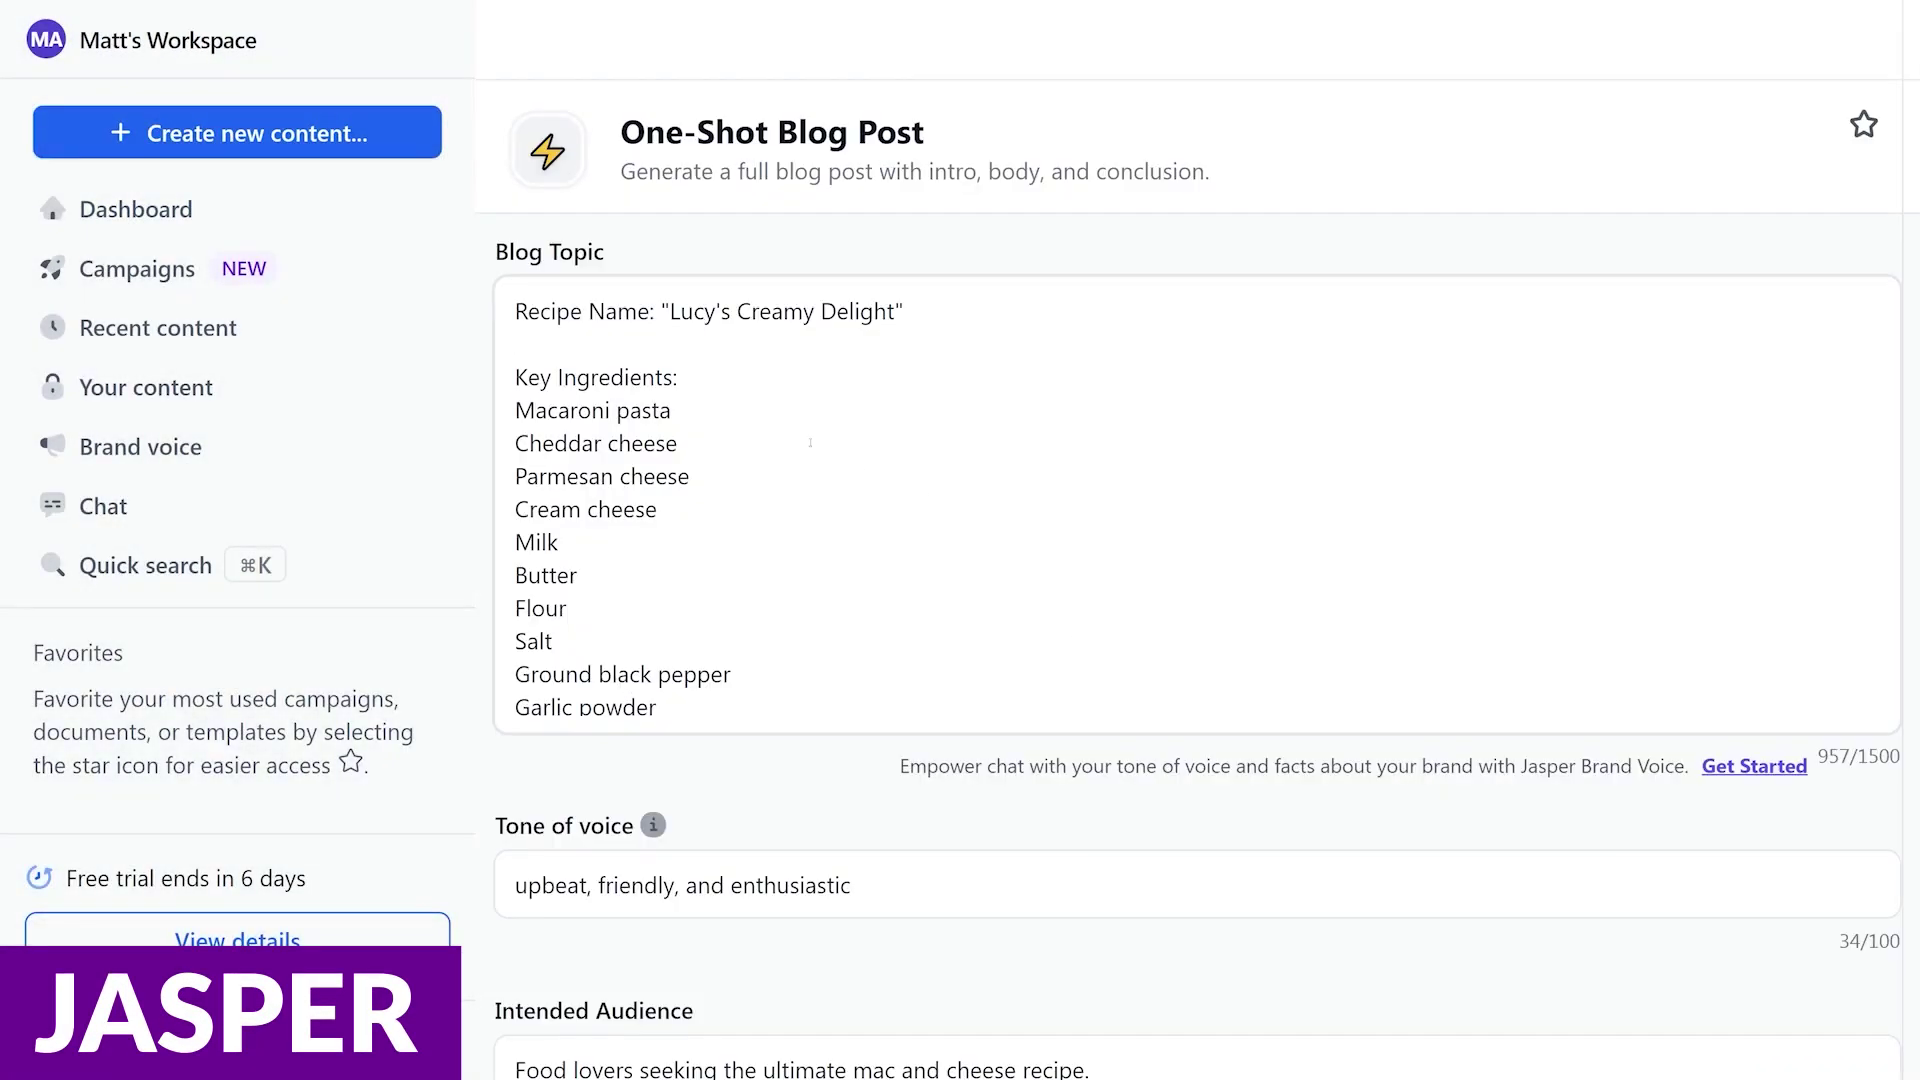
pyautogui.moveTo(908, 311); pyautogui.dragTo(557, 312)
pyautogui.click(634, 352)
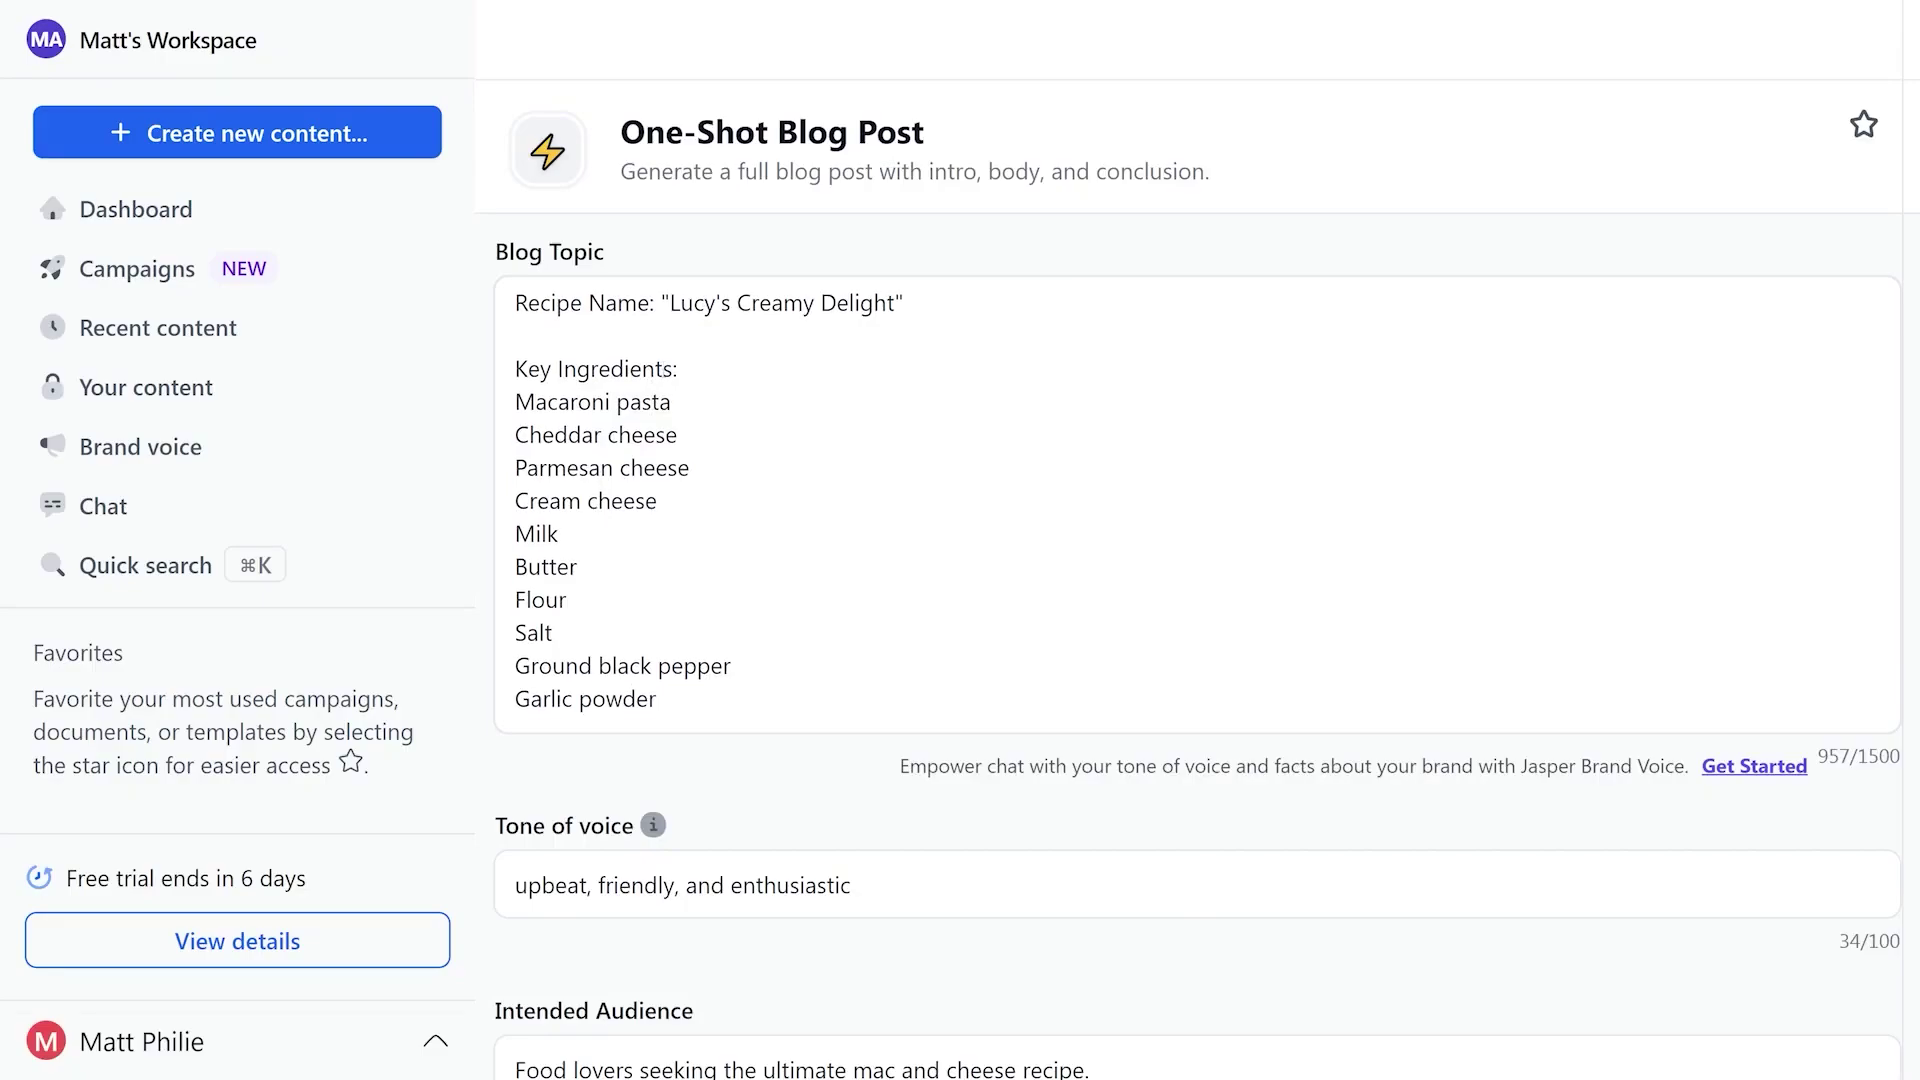
pyautogui.scroll(-3, 707, 428)
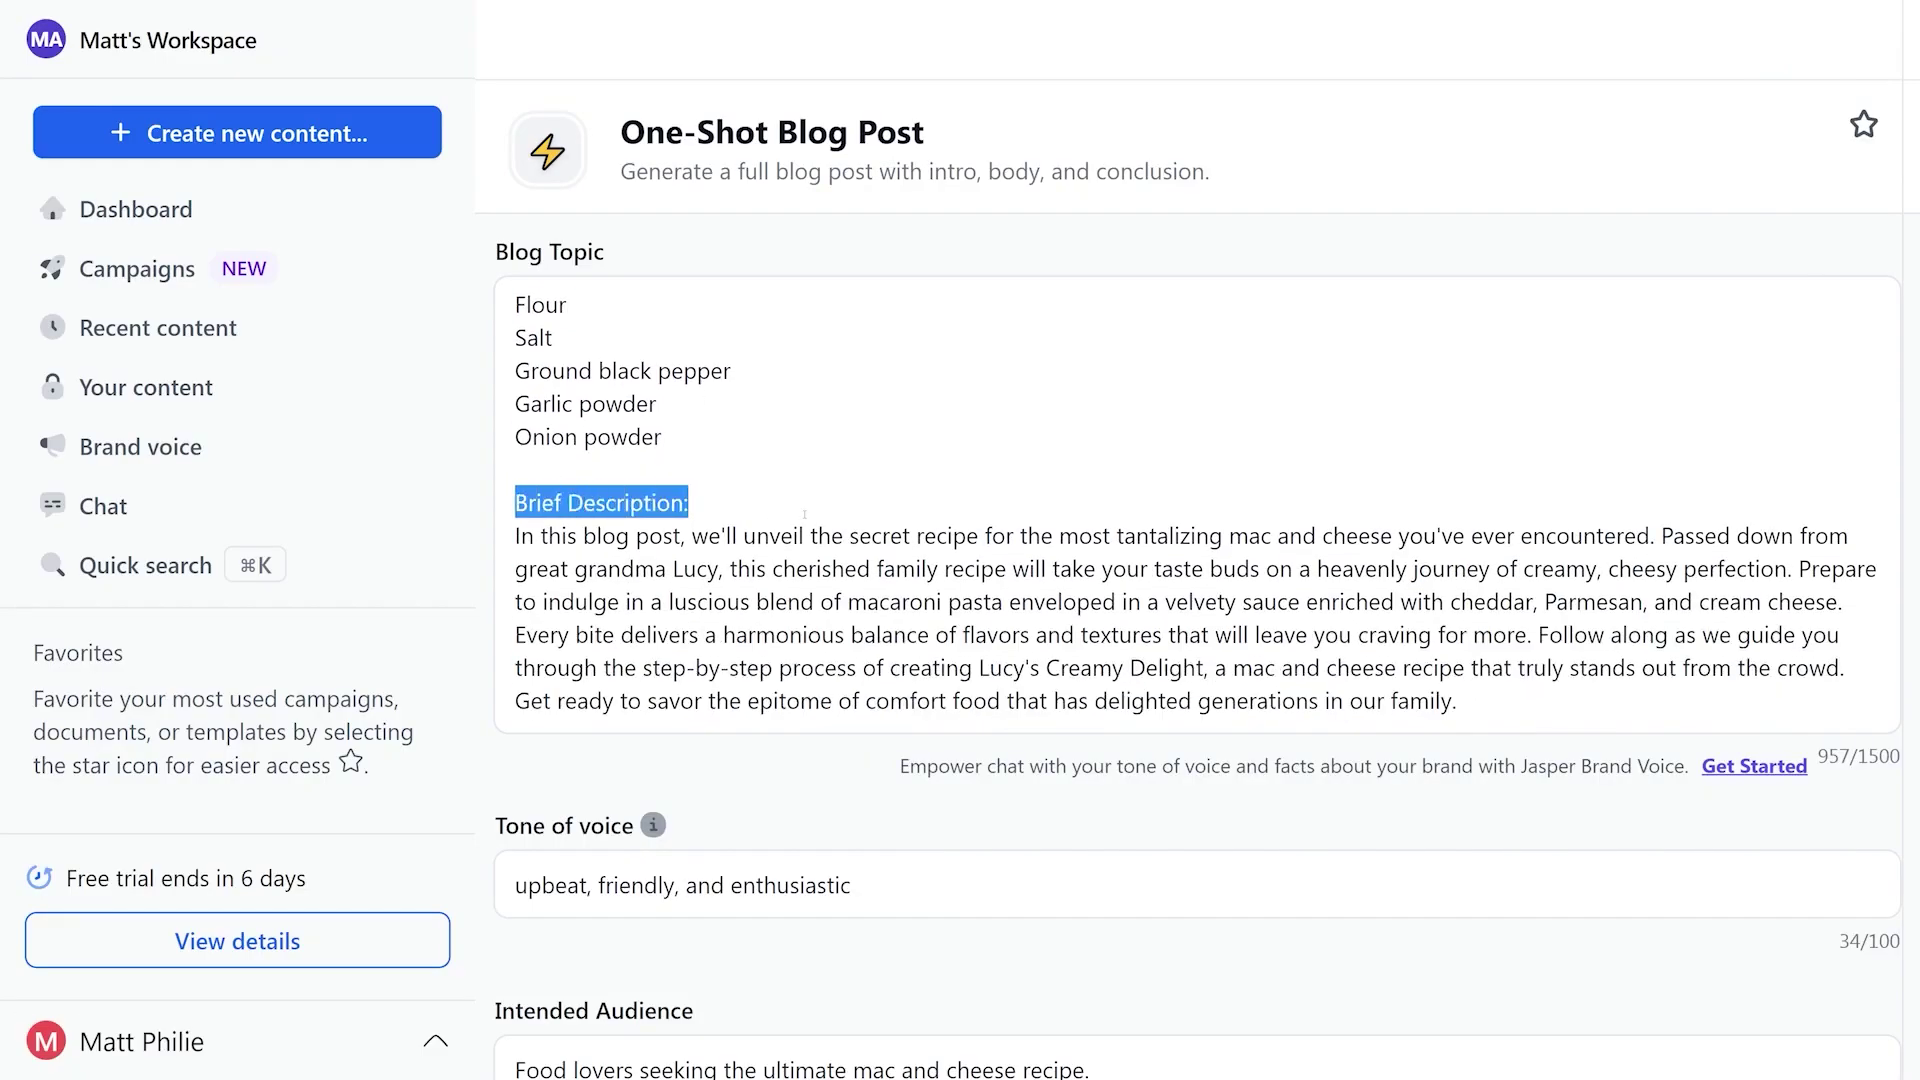
pyautogui.scroll(-3, 815, 545)
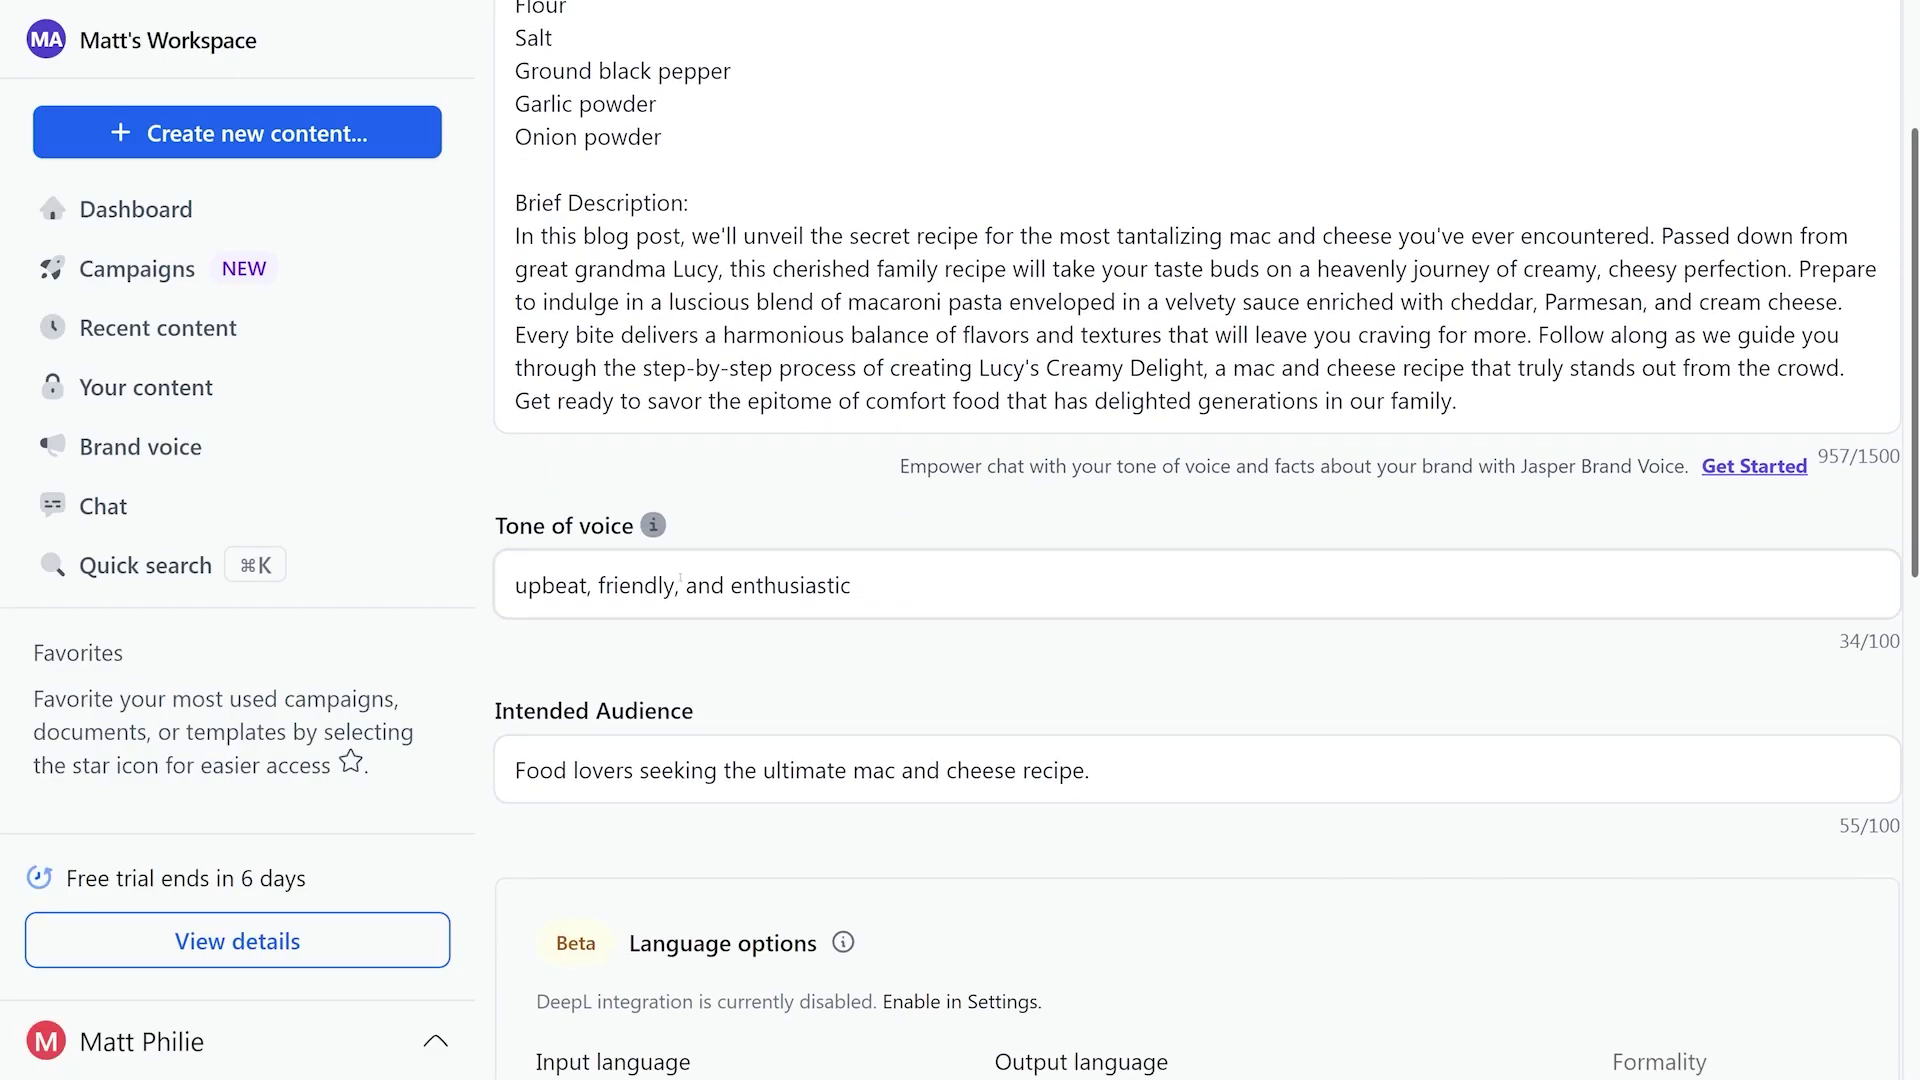
pyautogui.scroll(-3, 694, 740)
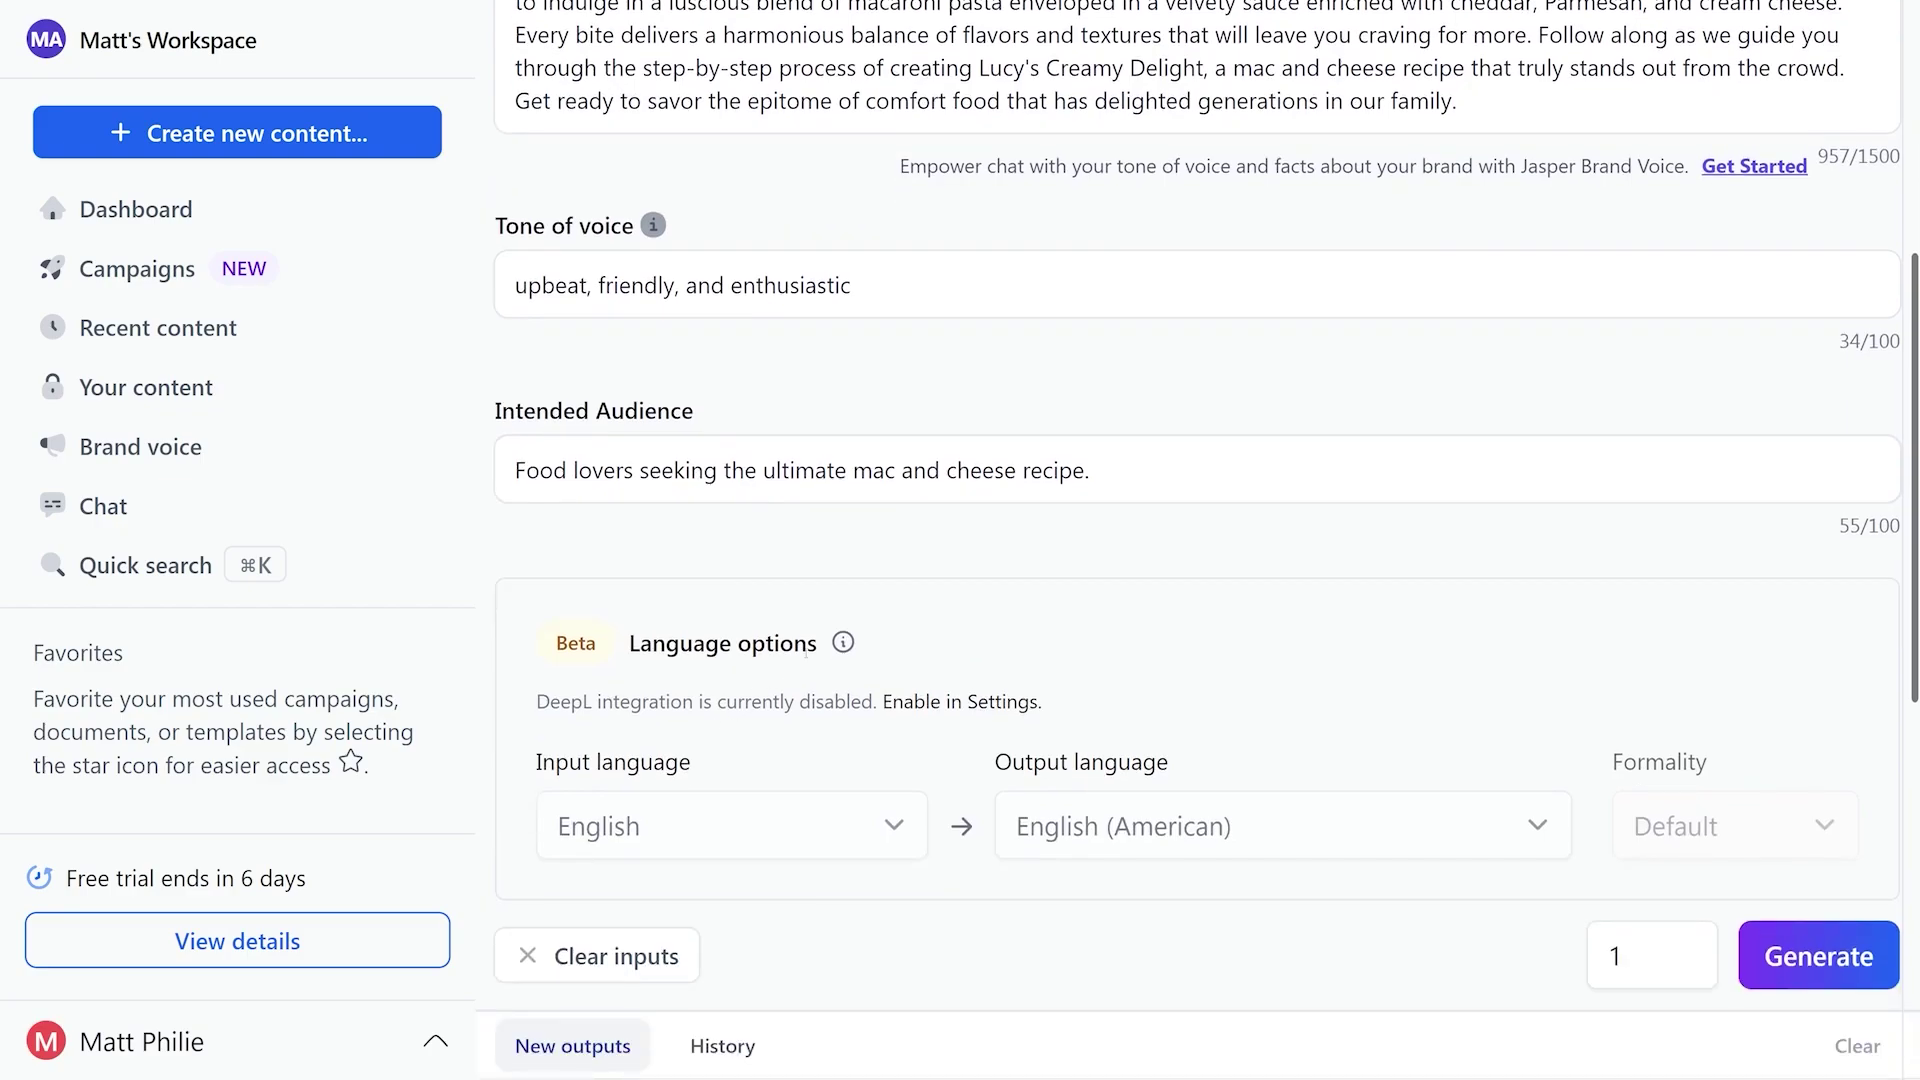
pyautogui.scroll(-2, 808, 654)
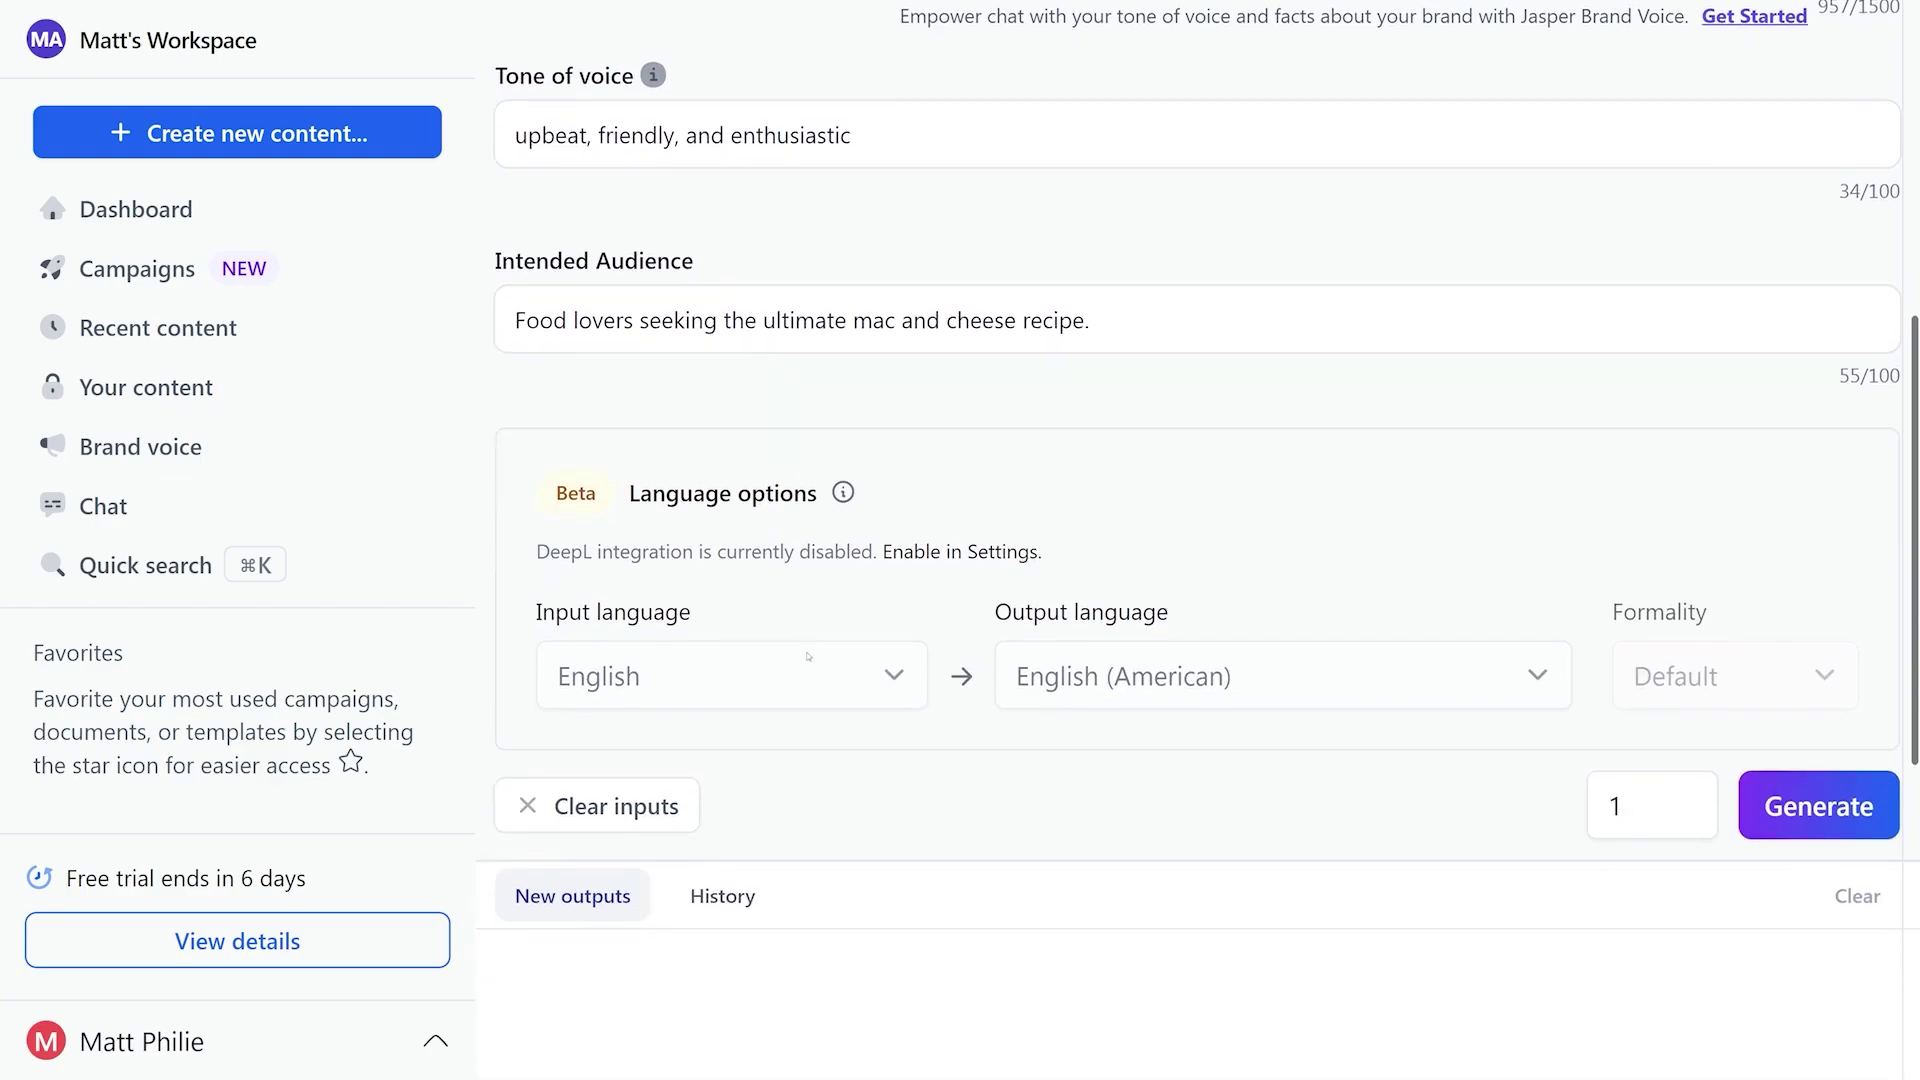
# - Generate the mac and cheese blog post and read through its introduction and step-by-step body
pyautogui.click(1767, 822)
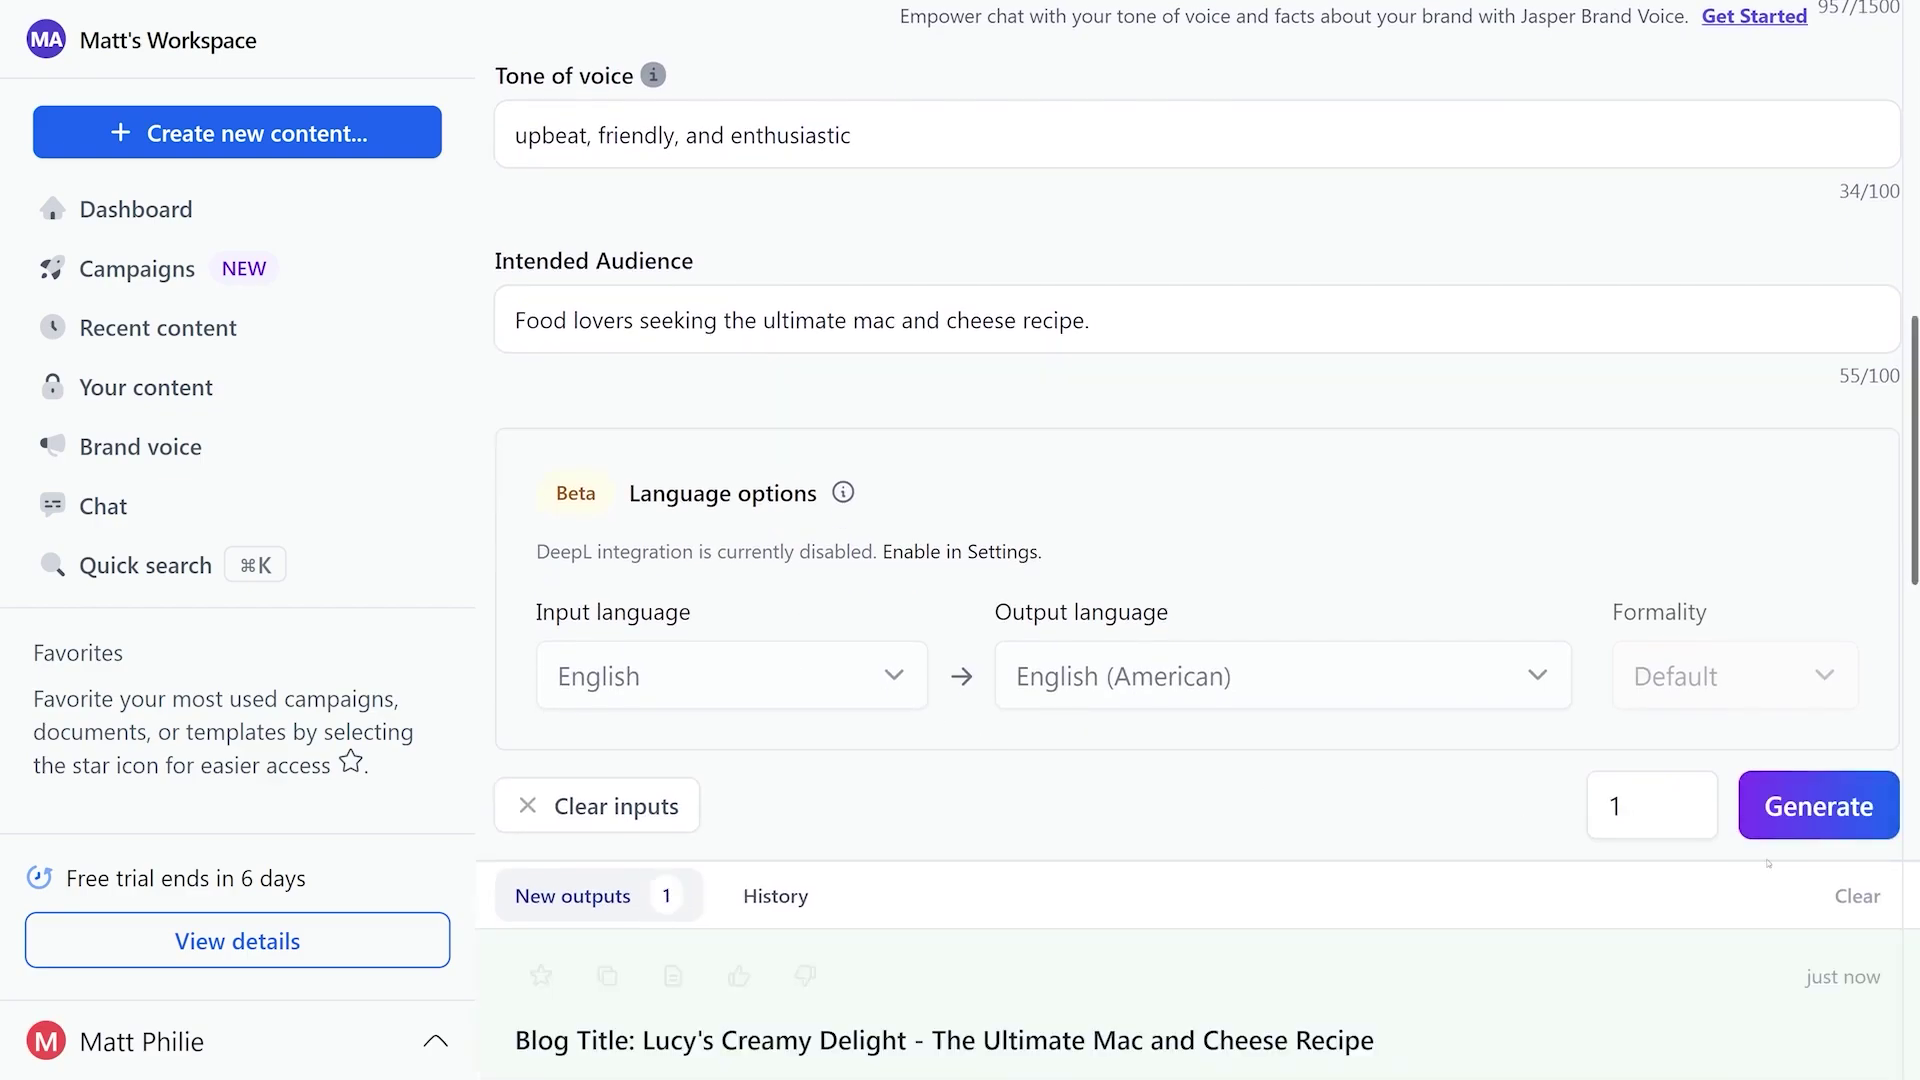
pyautogui.scroll(-6, 1767, 862)
pyautogui.scroll(-5, 1747, 862)
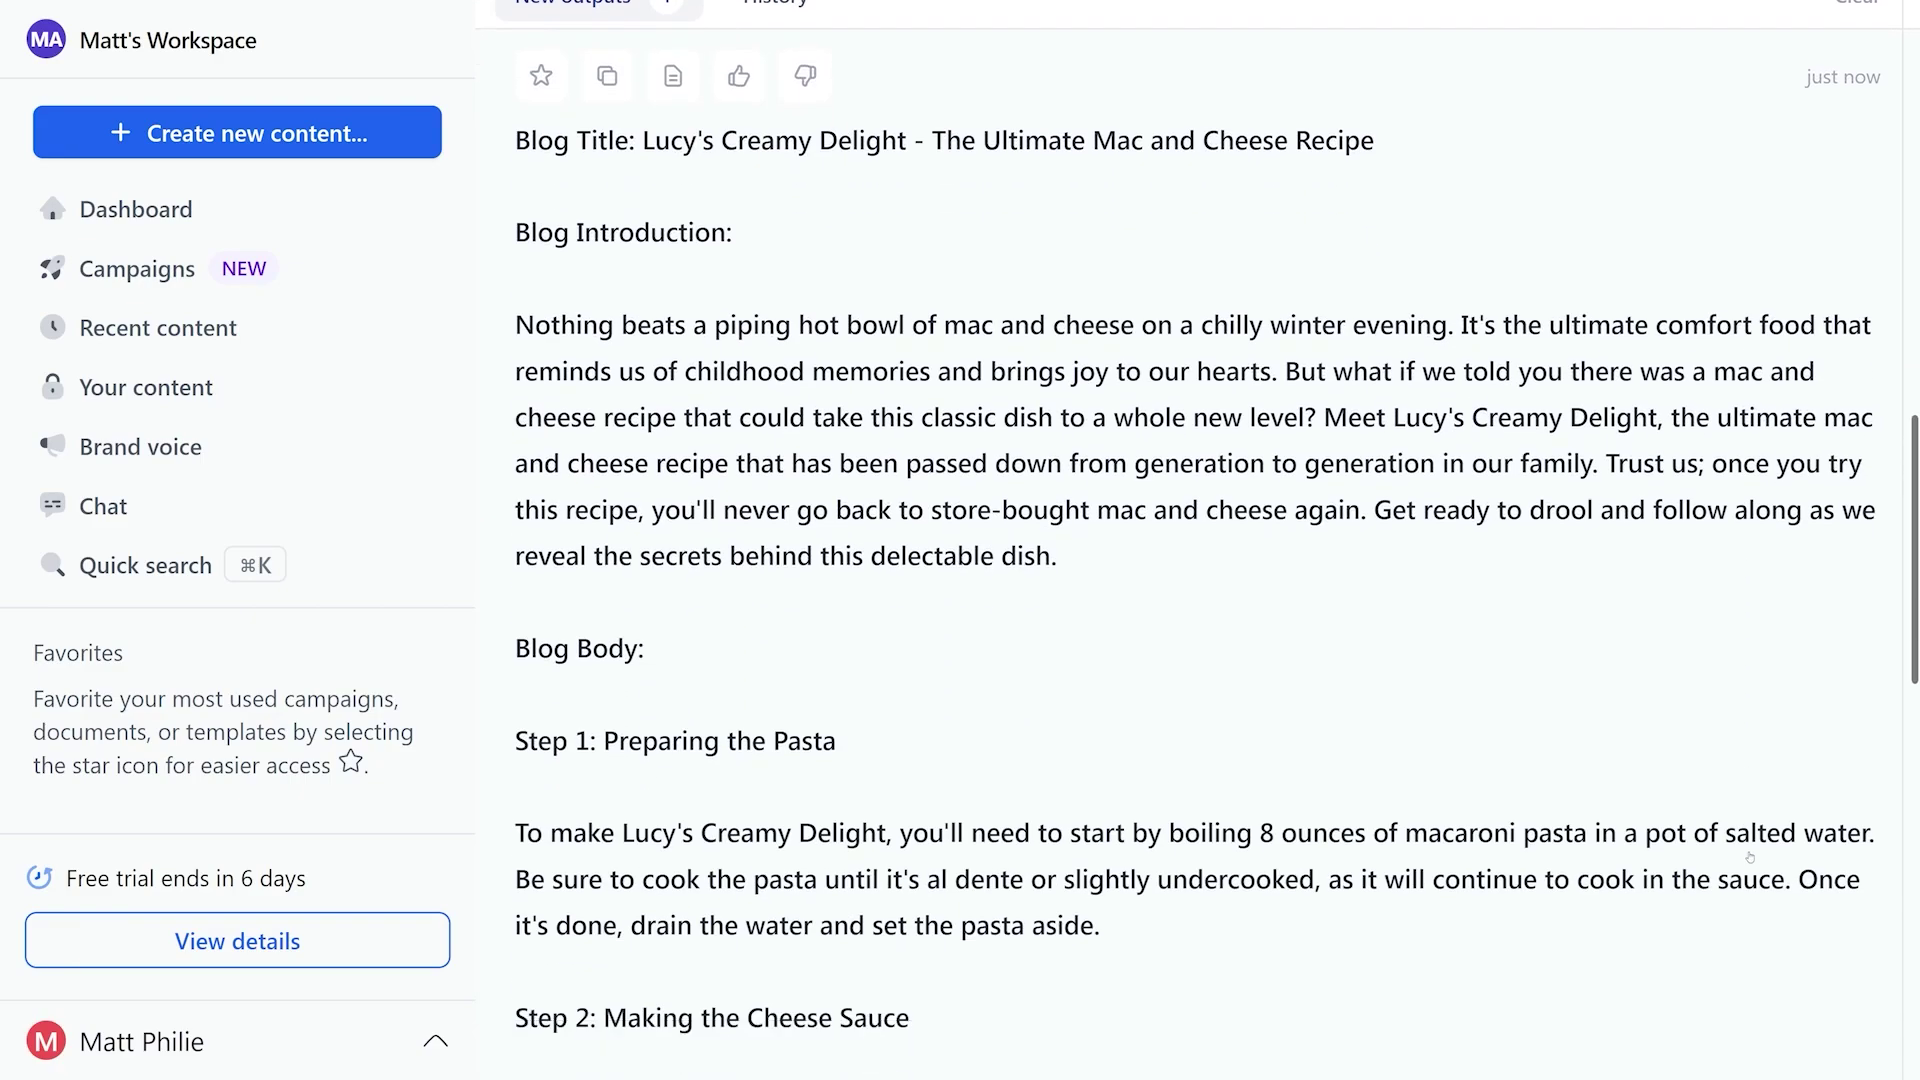
pyautogui.scroll(-8, 1750, 856)
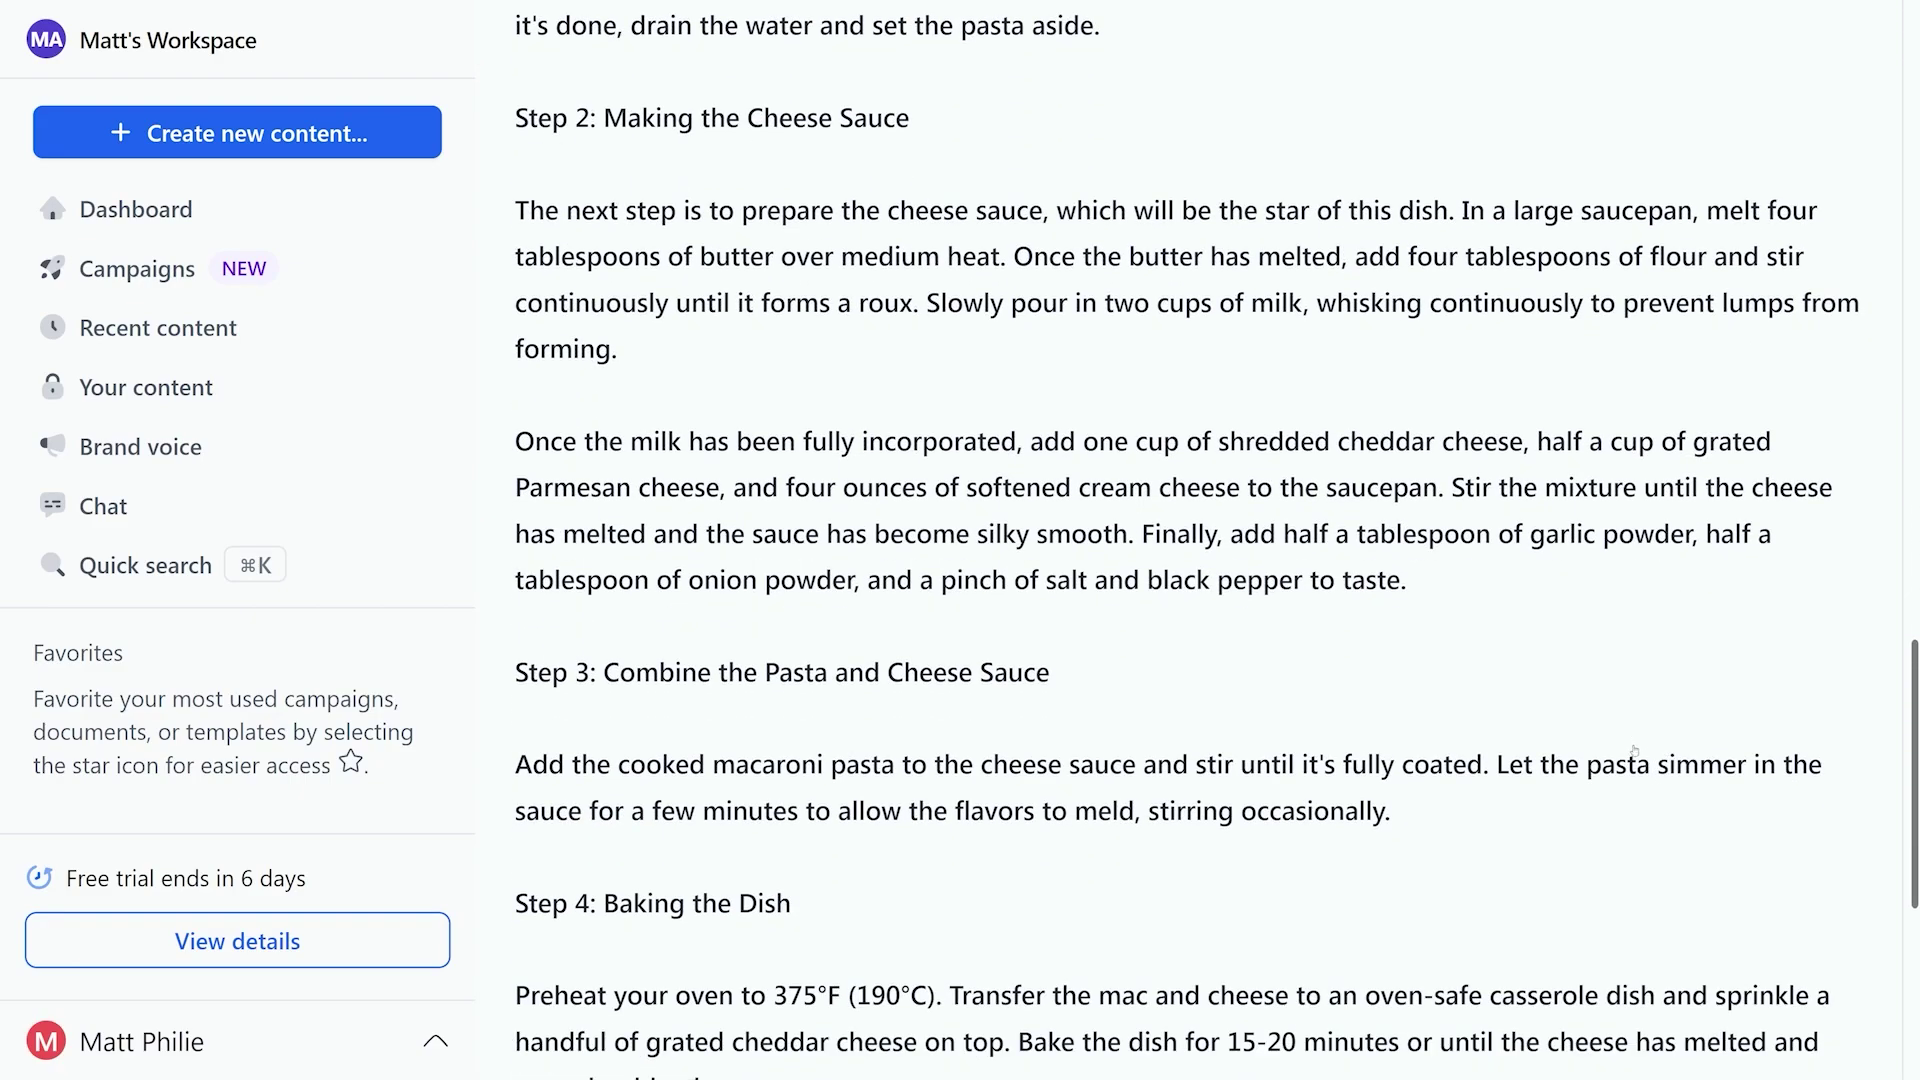
pyautogui.scroll(-2, 1634, 750)
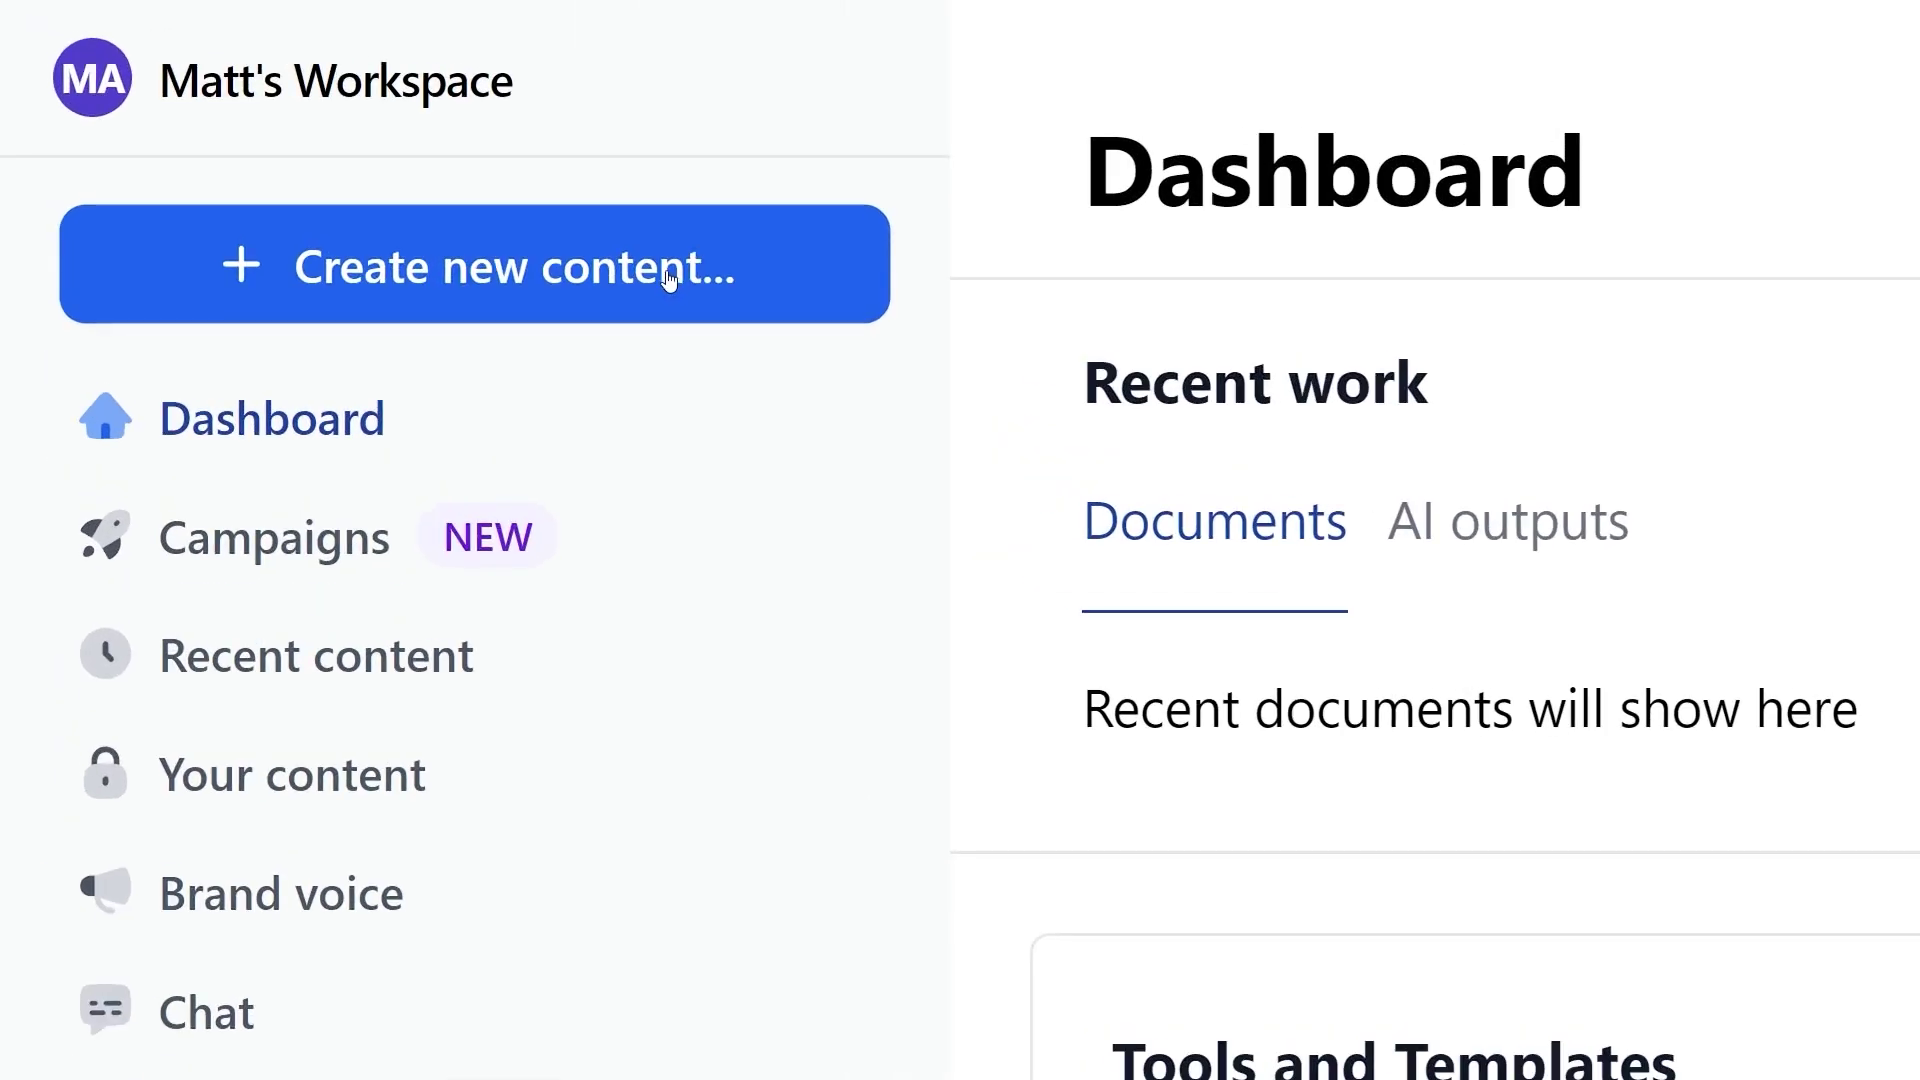
# - Find the Product Description template by searching 'product d' and review the ProDrive Golf Ball Launcher fields
pyautogui.click(348, 155)
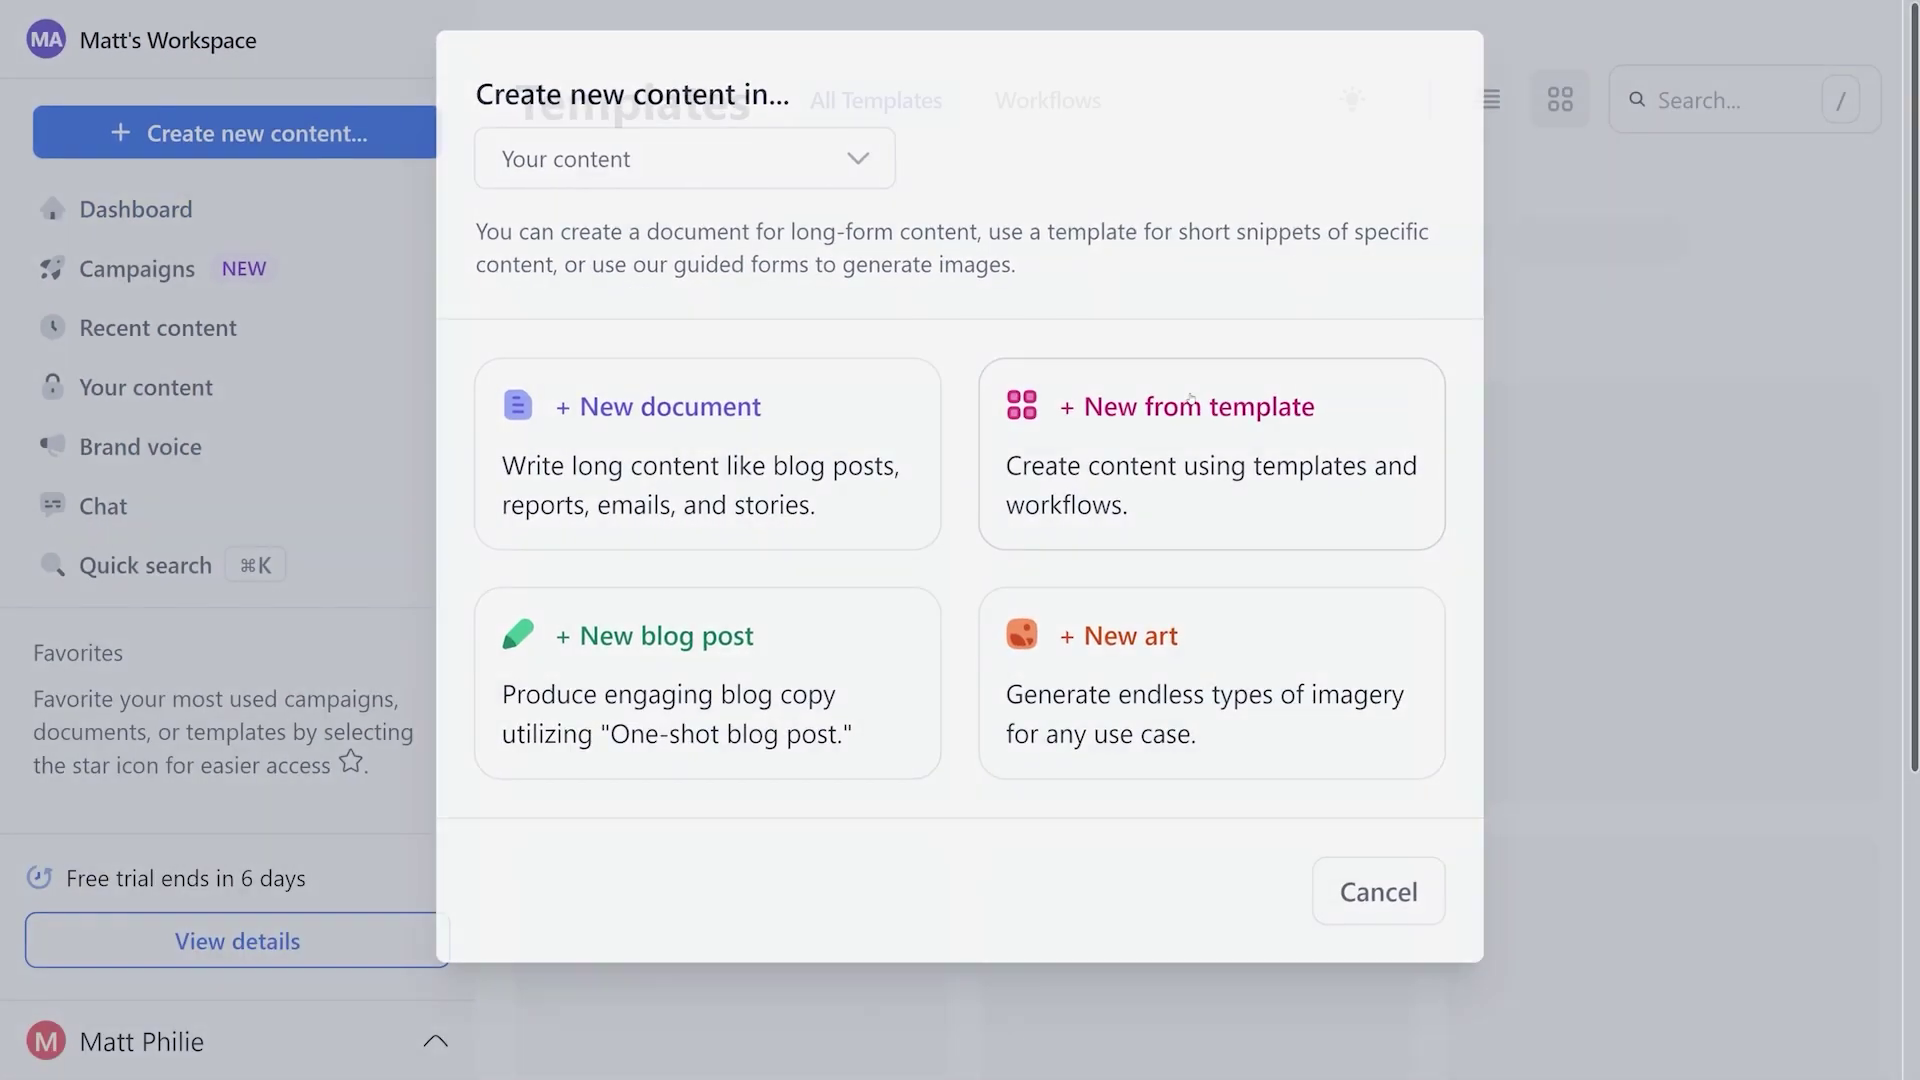
pyautogui.click(1190, 405)
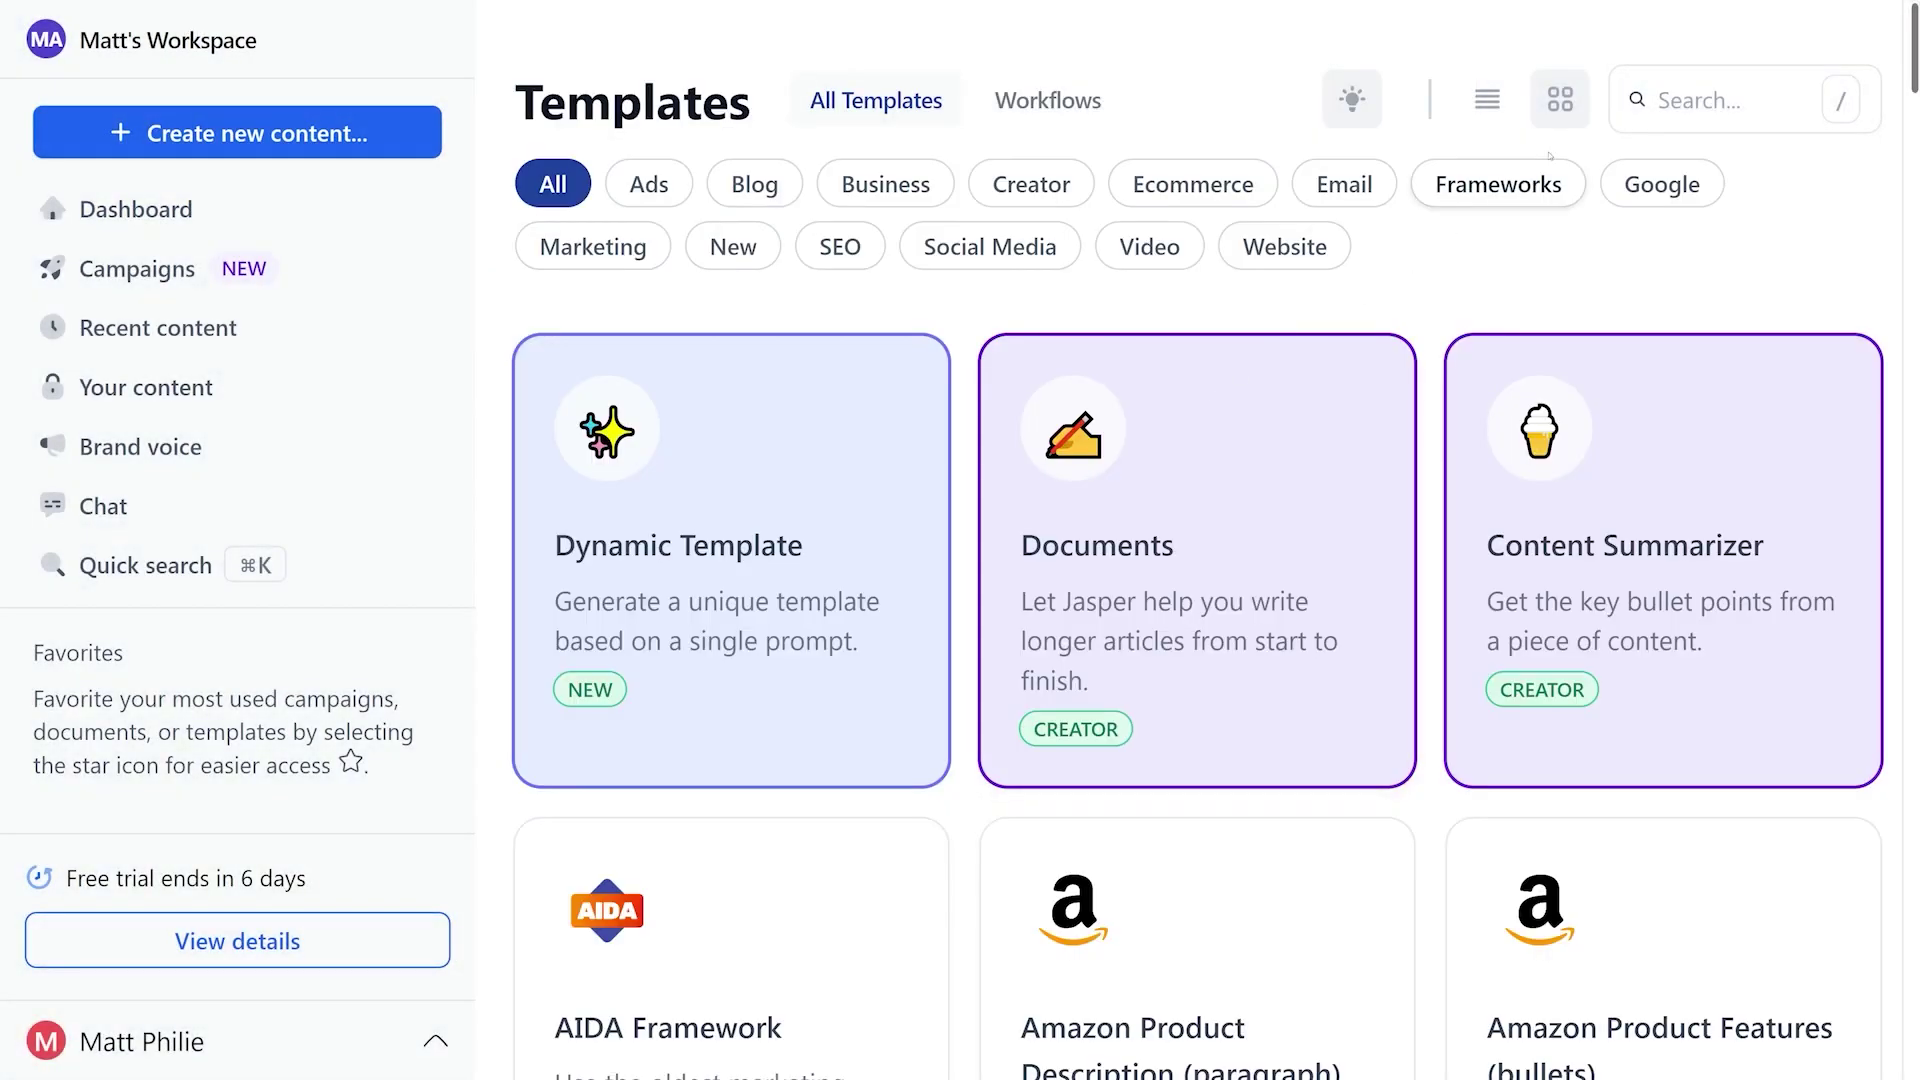
pyautogui.write('product d')
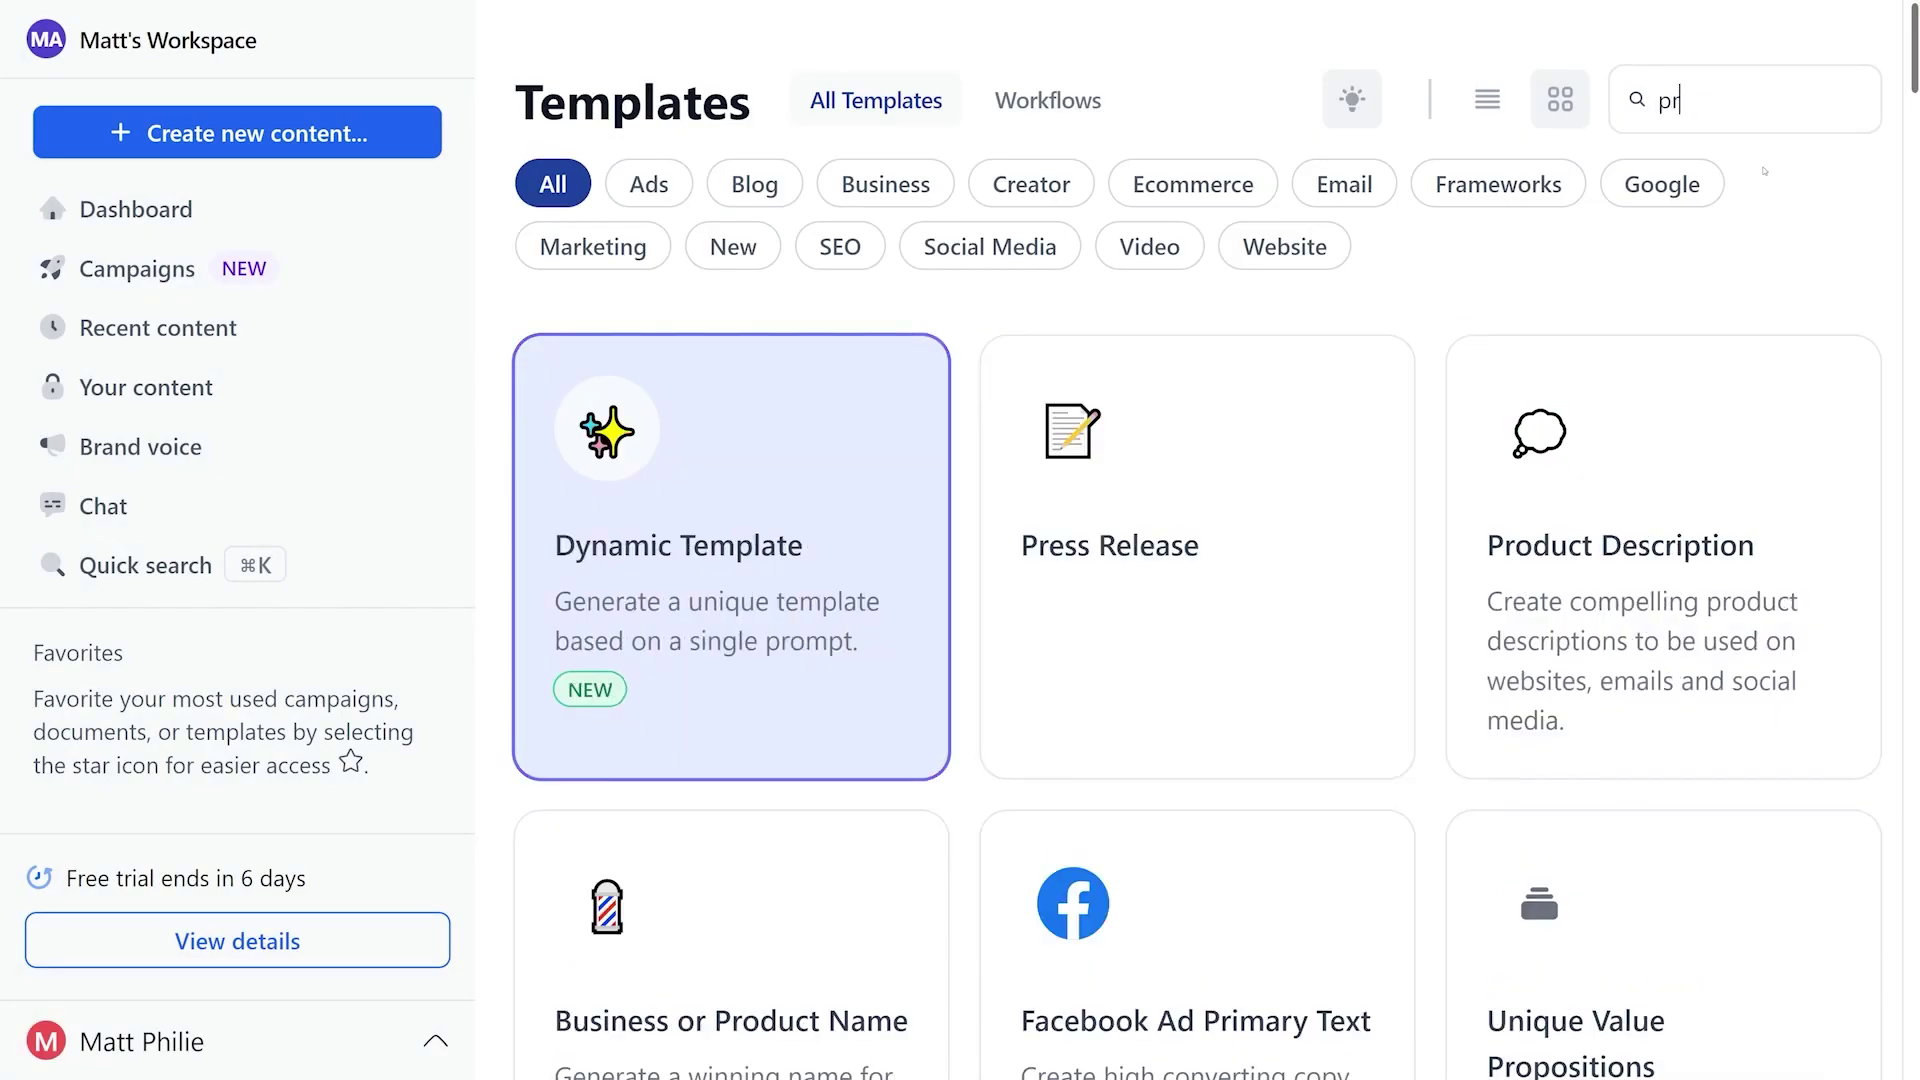
pyautogui.click(675, 624)
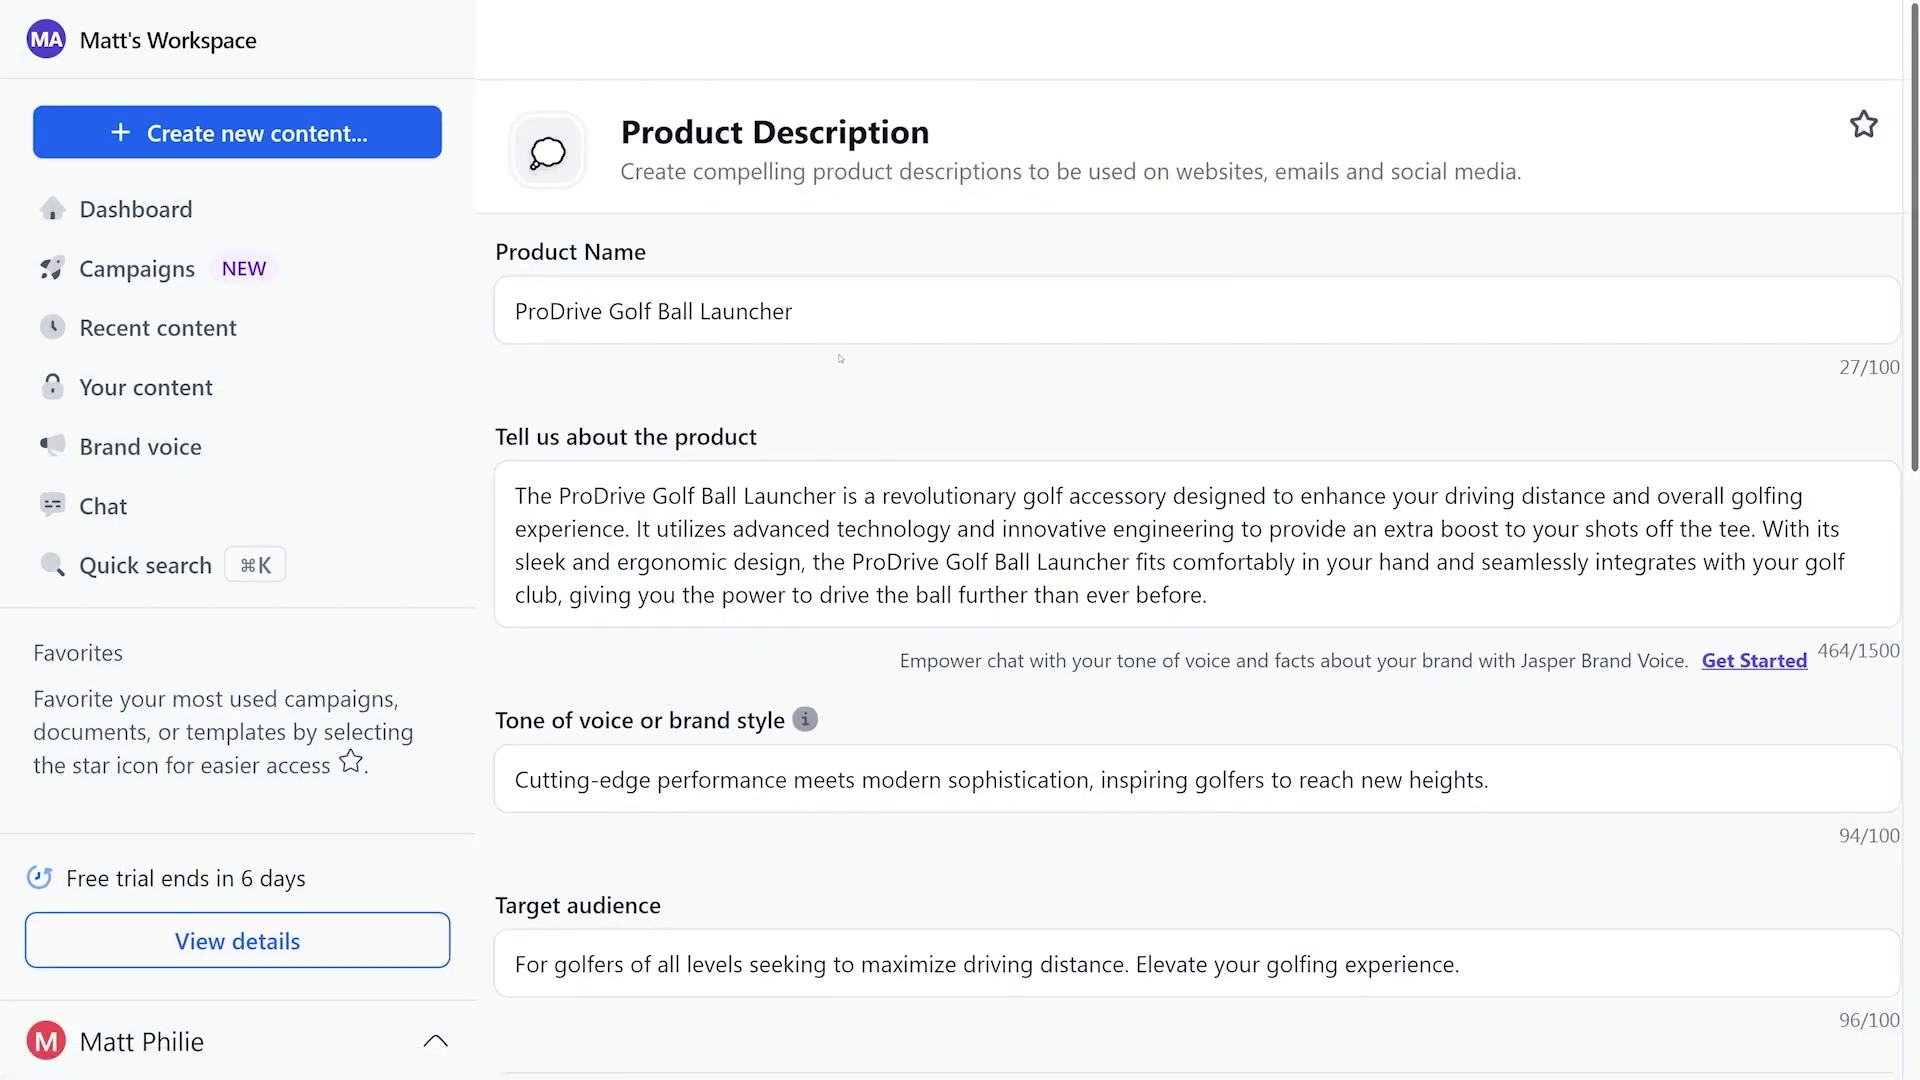
pyautogui.scroll(-2, 835, 410)
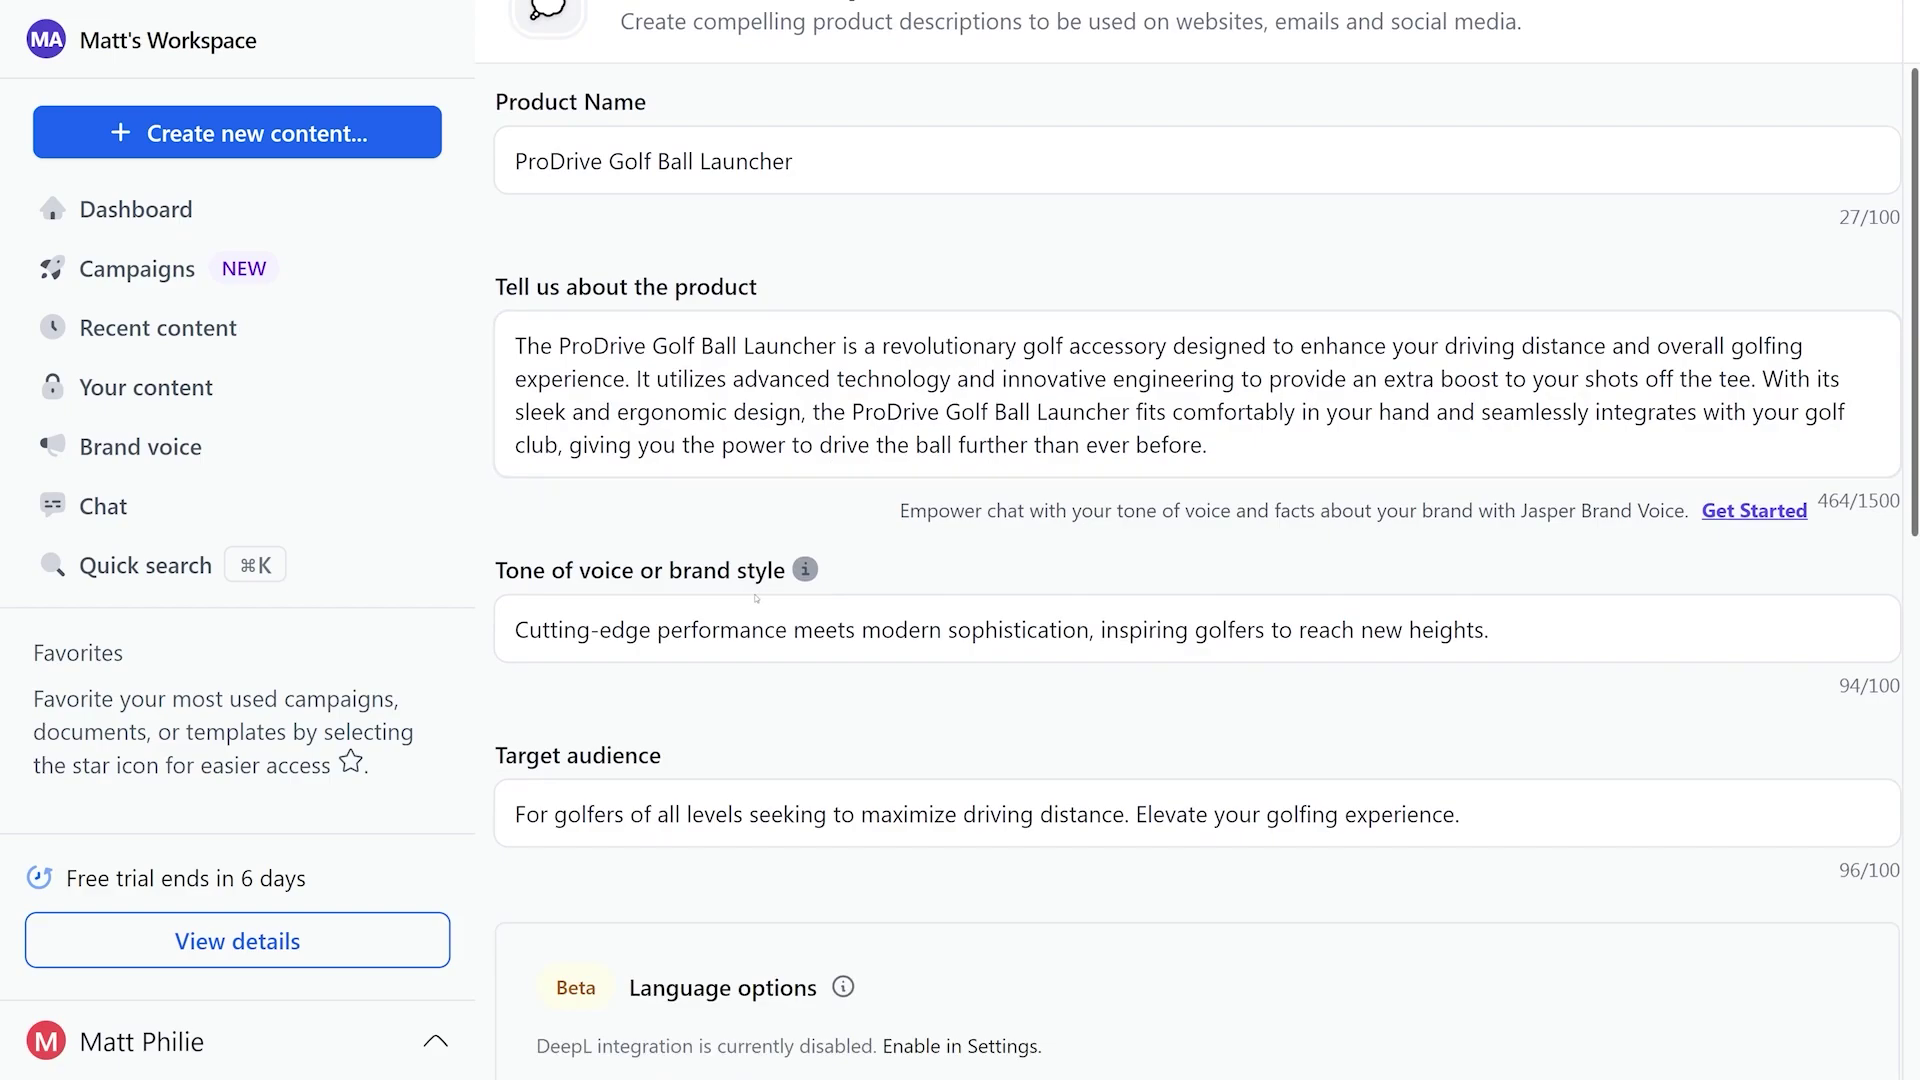
pyautogui.scroll(-4, 830, 583)
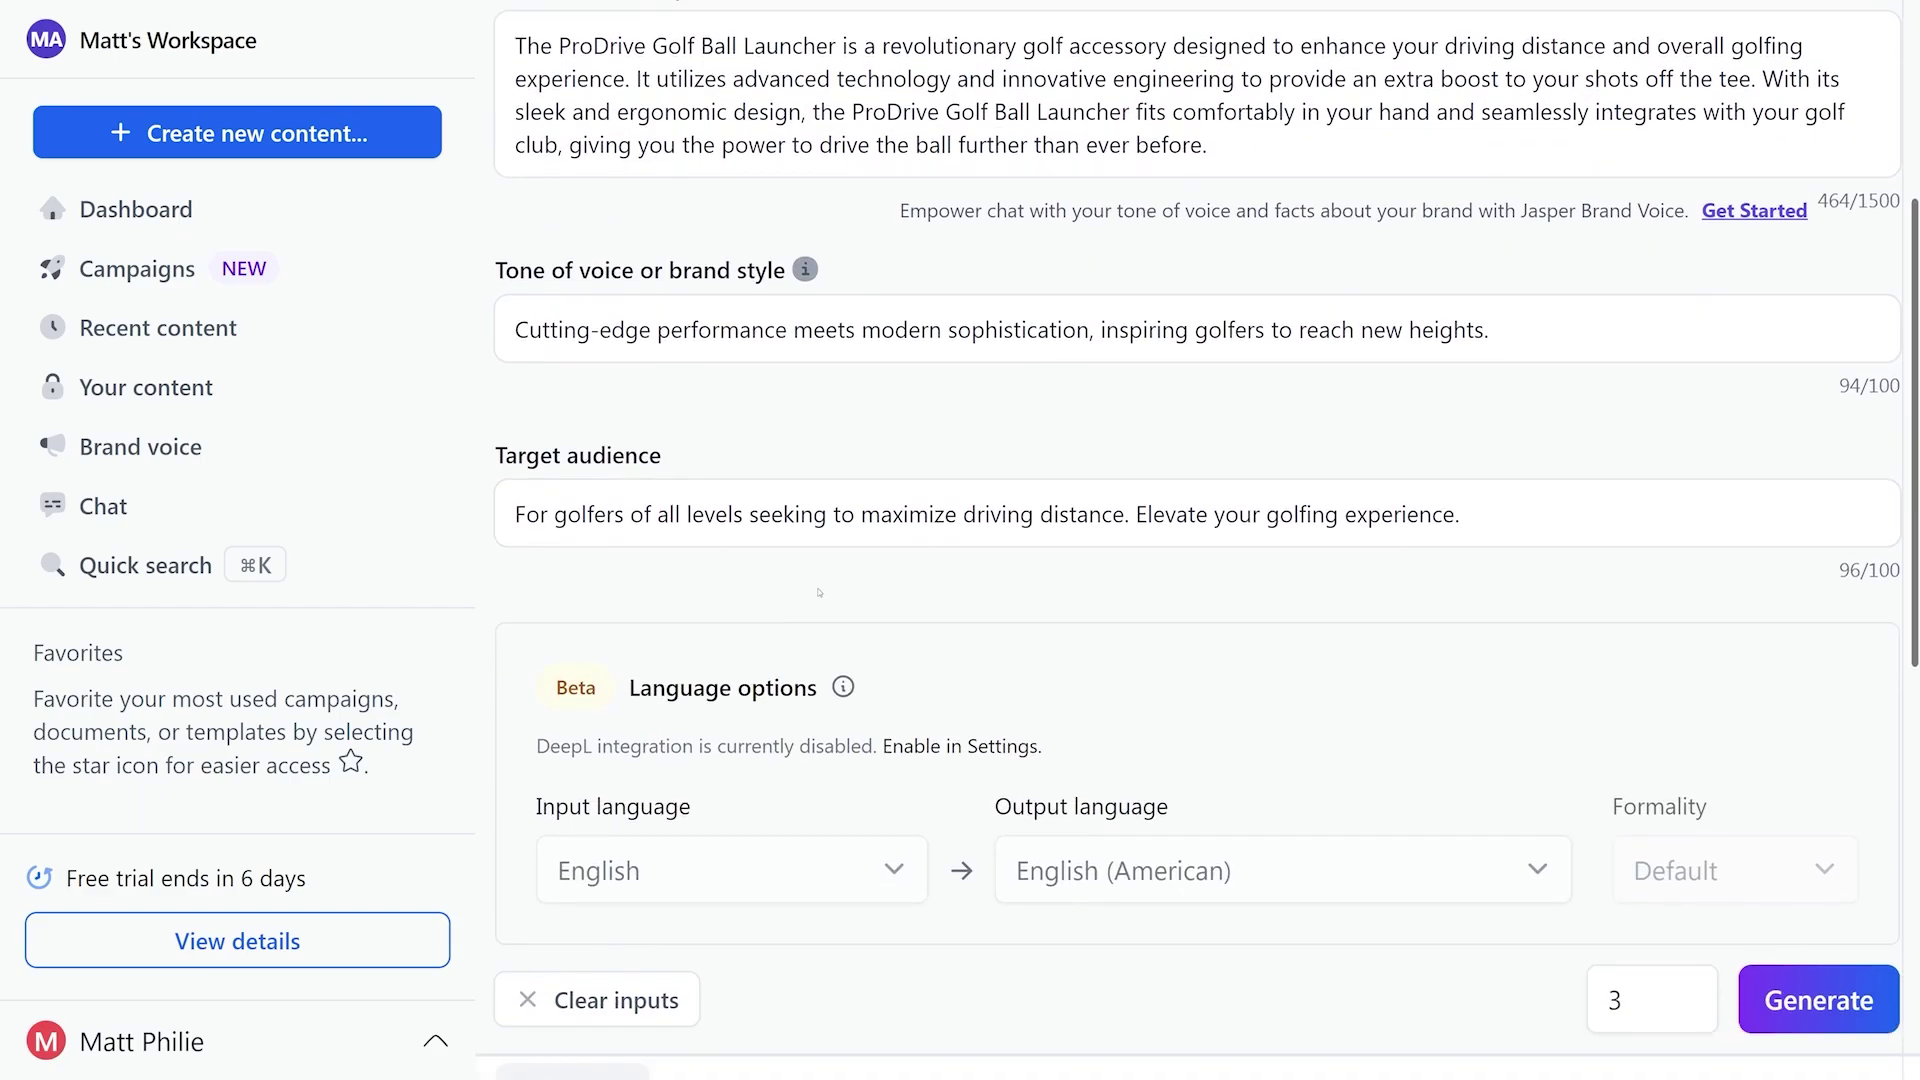
pyautogui.scroll(-2, 818, 592)
# - Generate the ProDrive Golf Ball Launcher description drafts, then begin a newsletter prompt in Copy.ai Chat
pyautogui.click(1827, 842)
pyautogui.scroll(-6, 1829, 838)
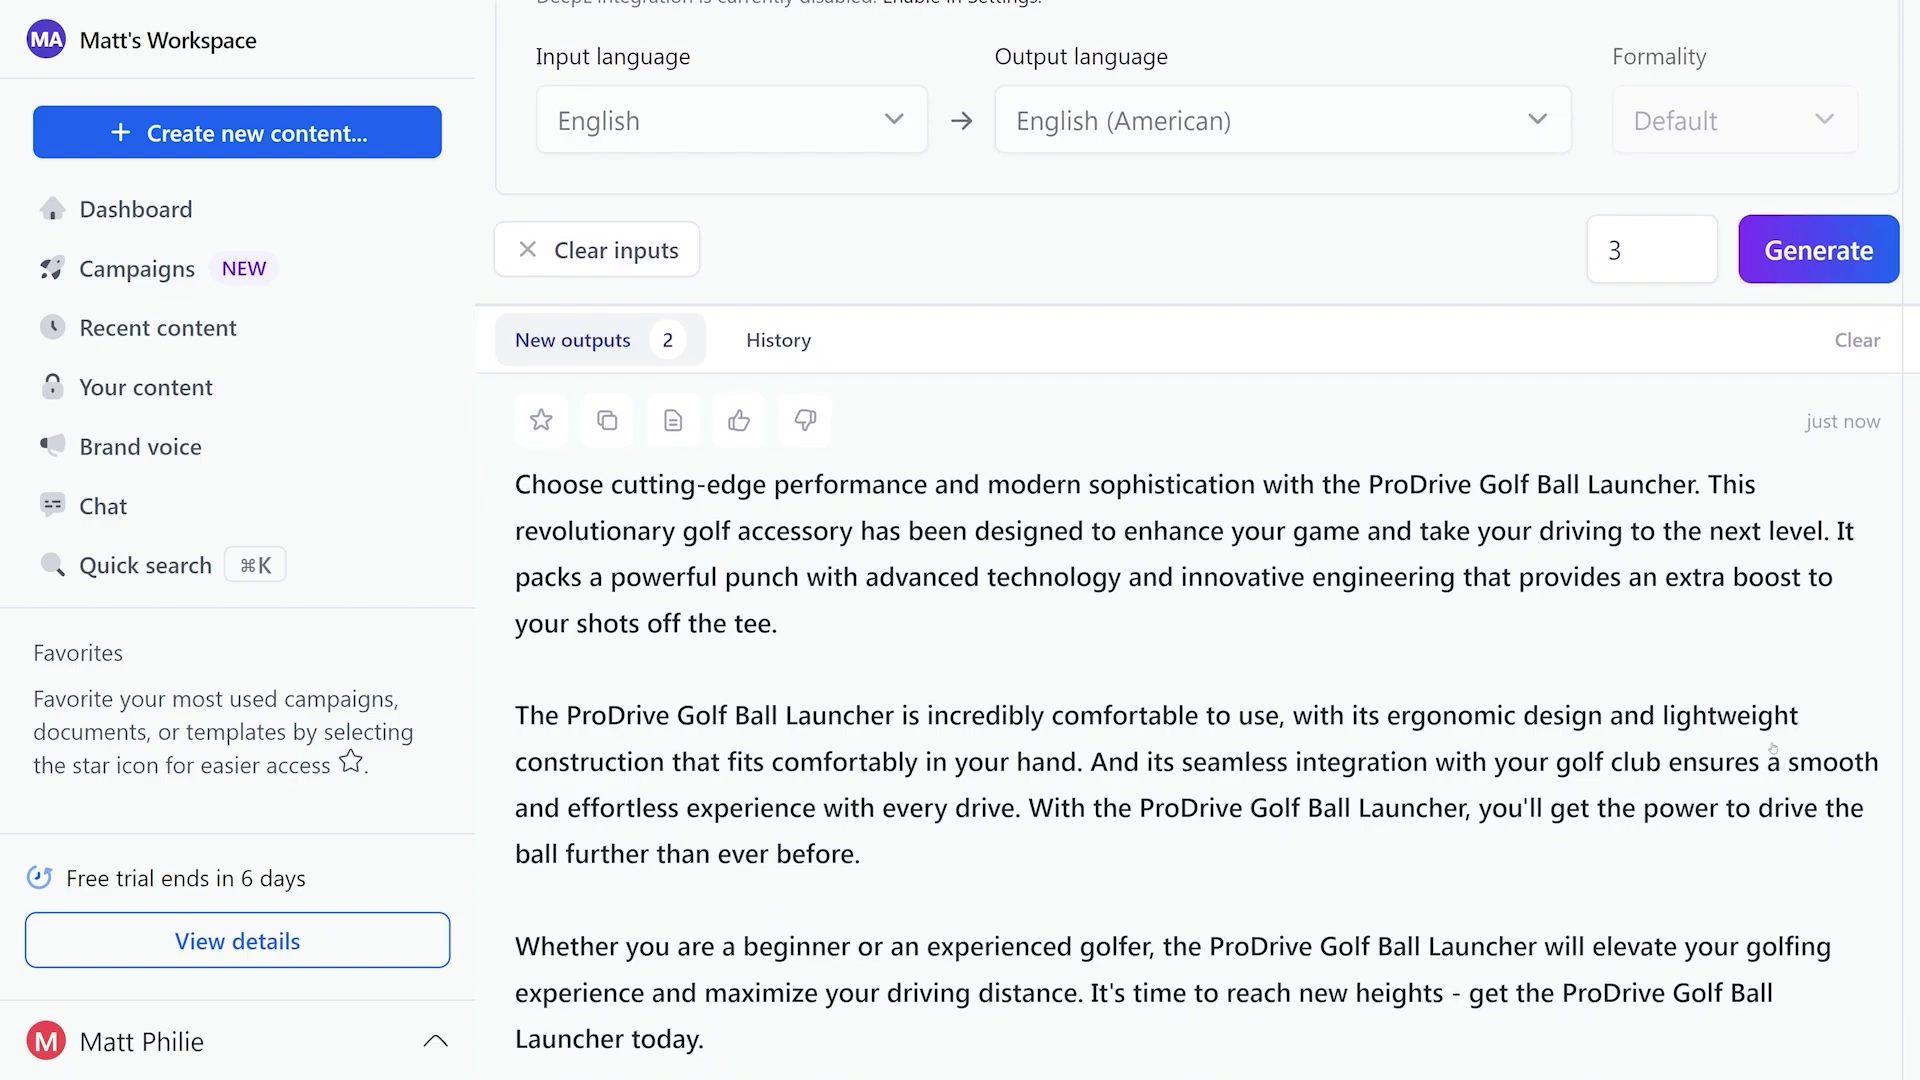
pyautogui.scroll(-3, 1773, 748)
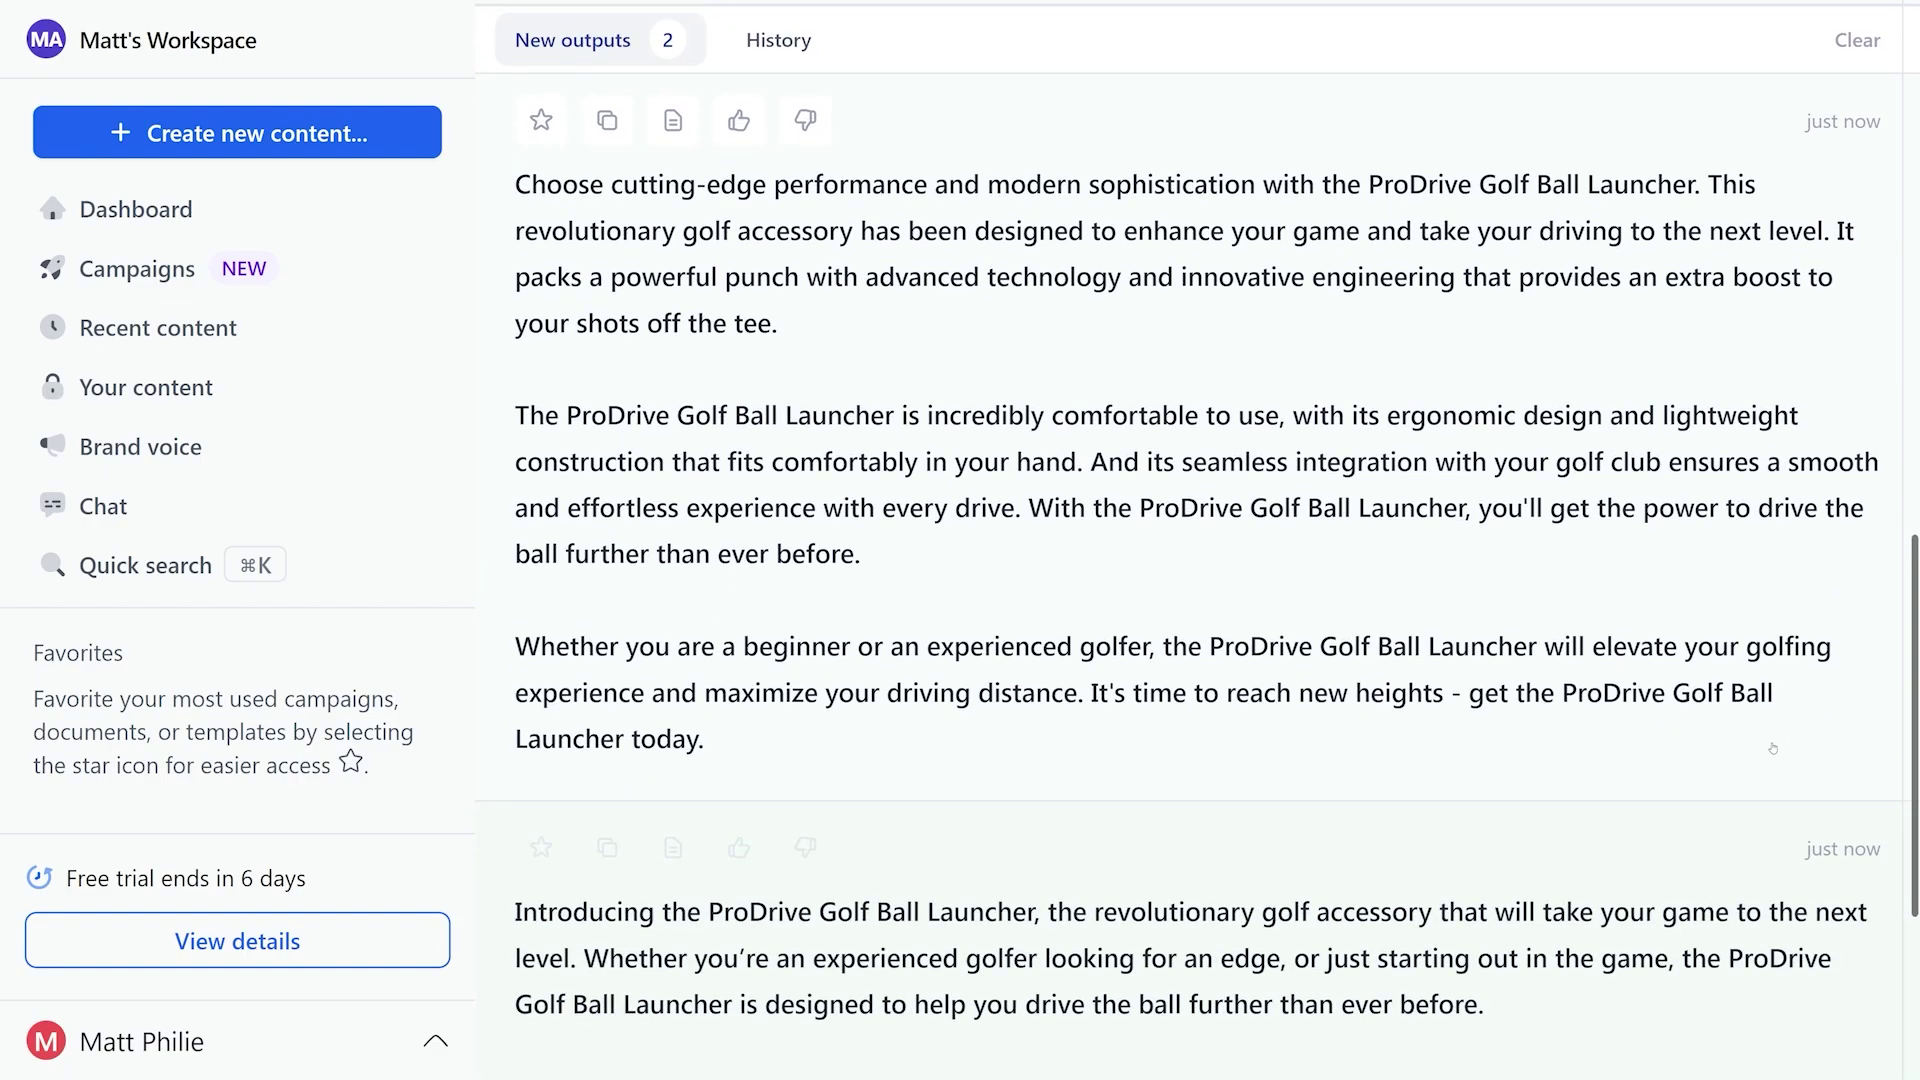
pyautogui.scroll(-5, 1774, 744)
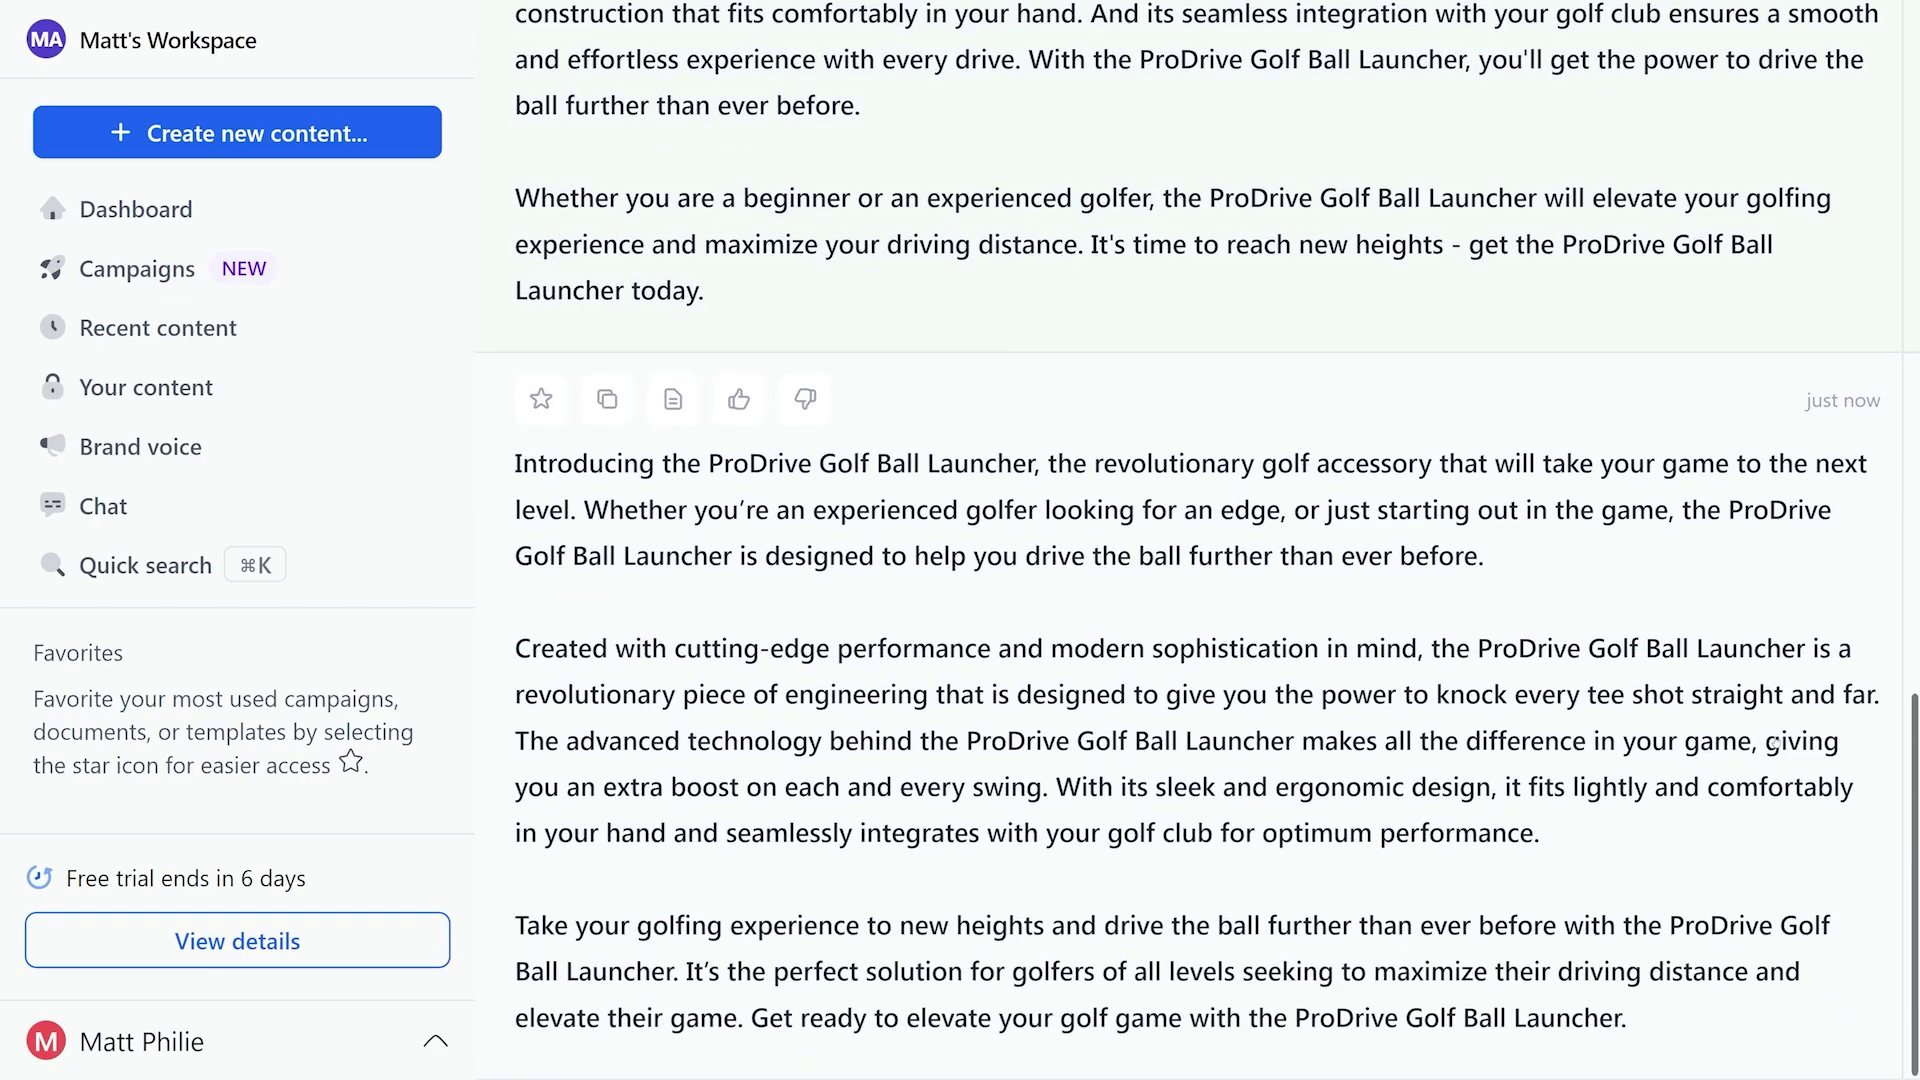
pyautogui.scroll(2, 1573, 627)
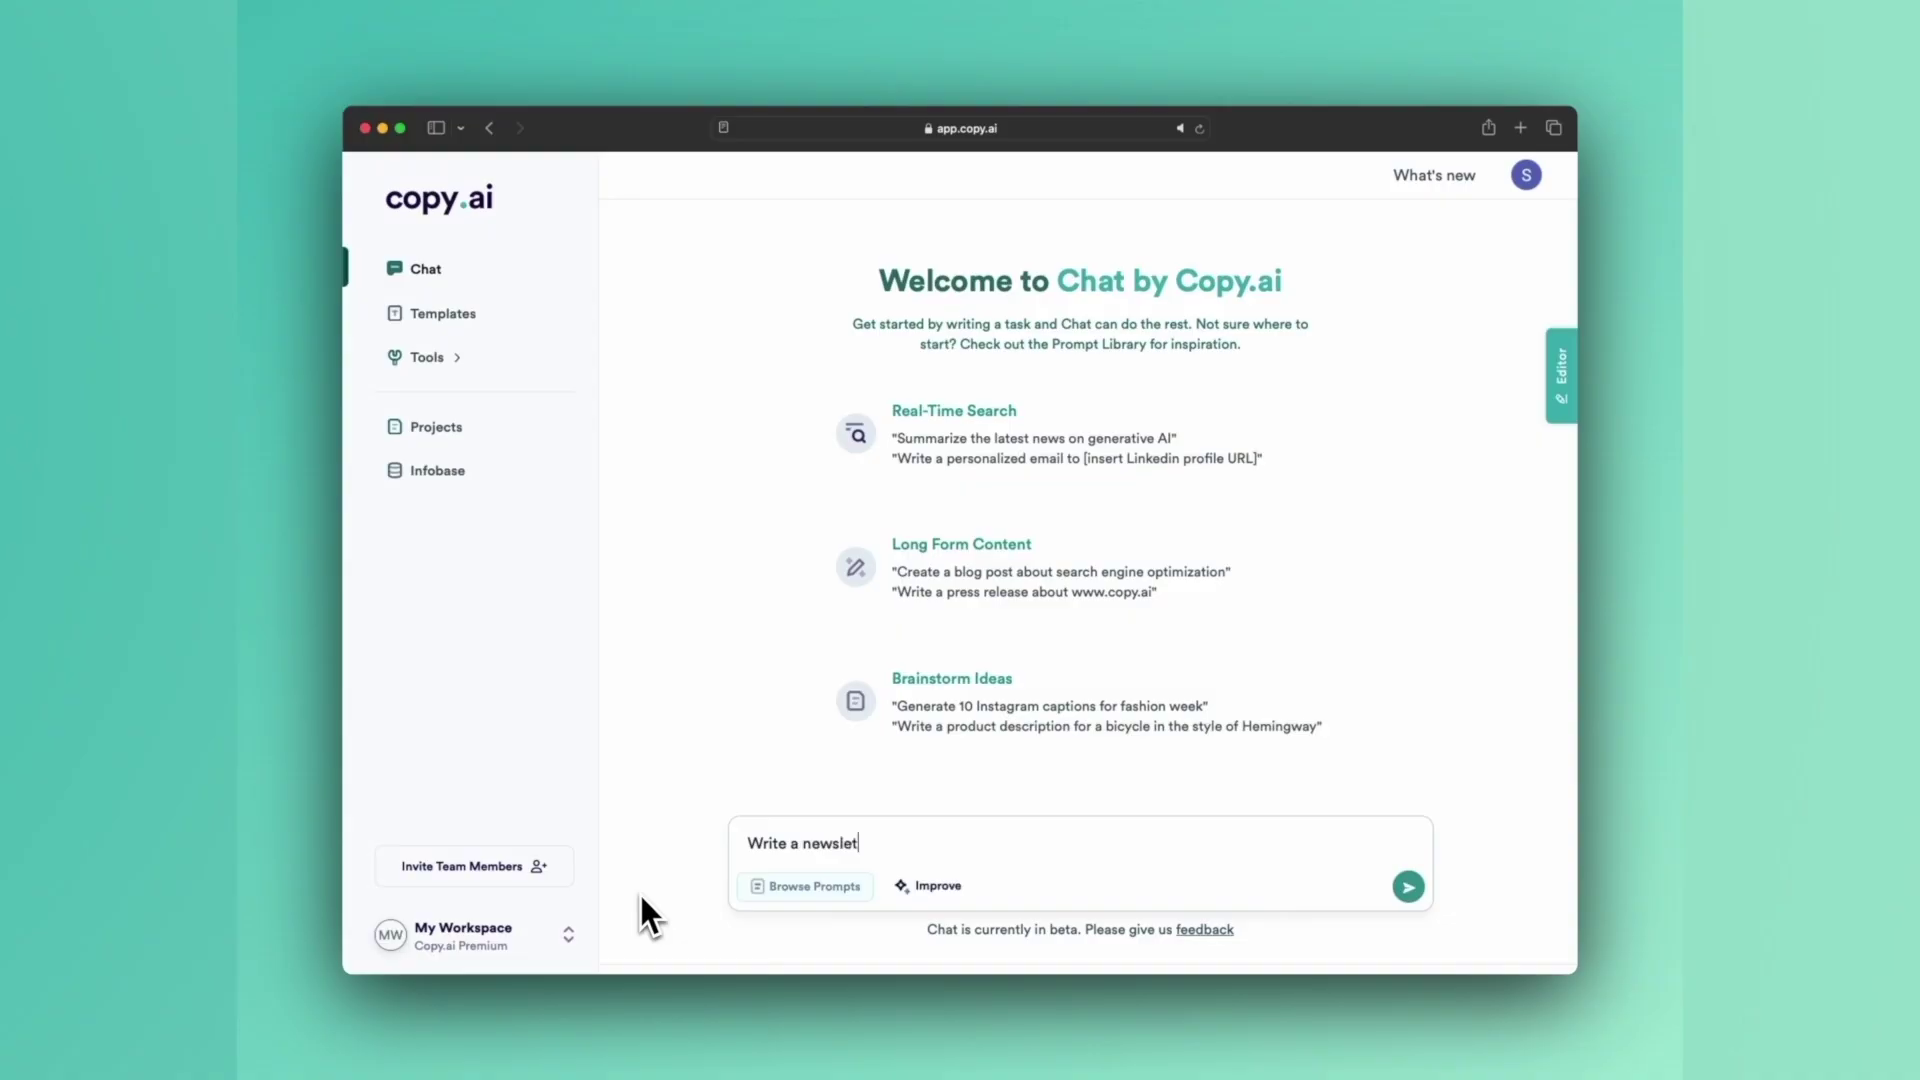
pyautogui.write('tter that share')
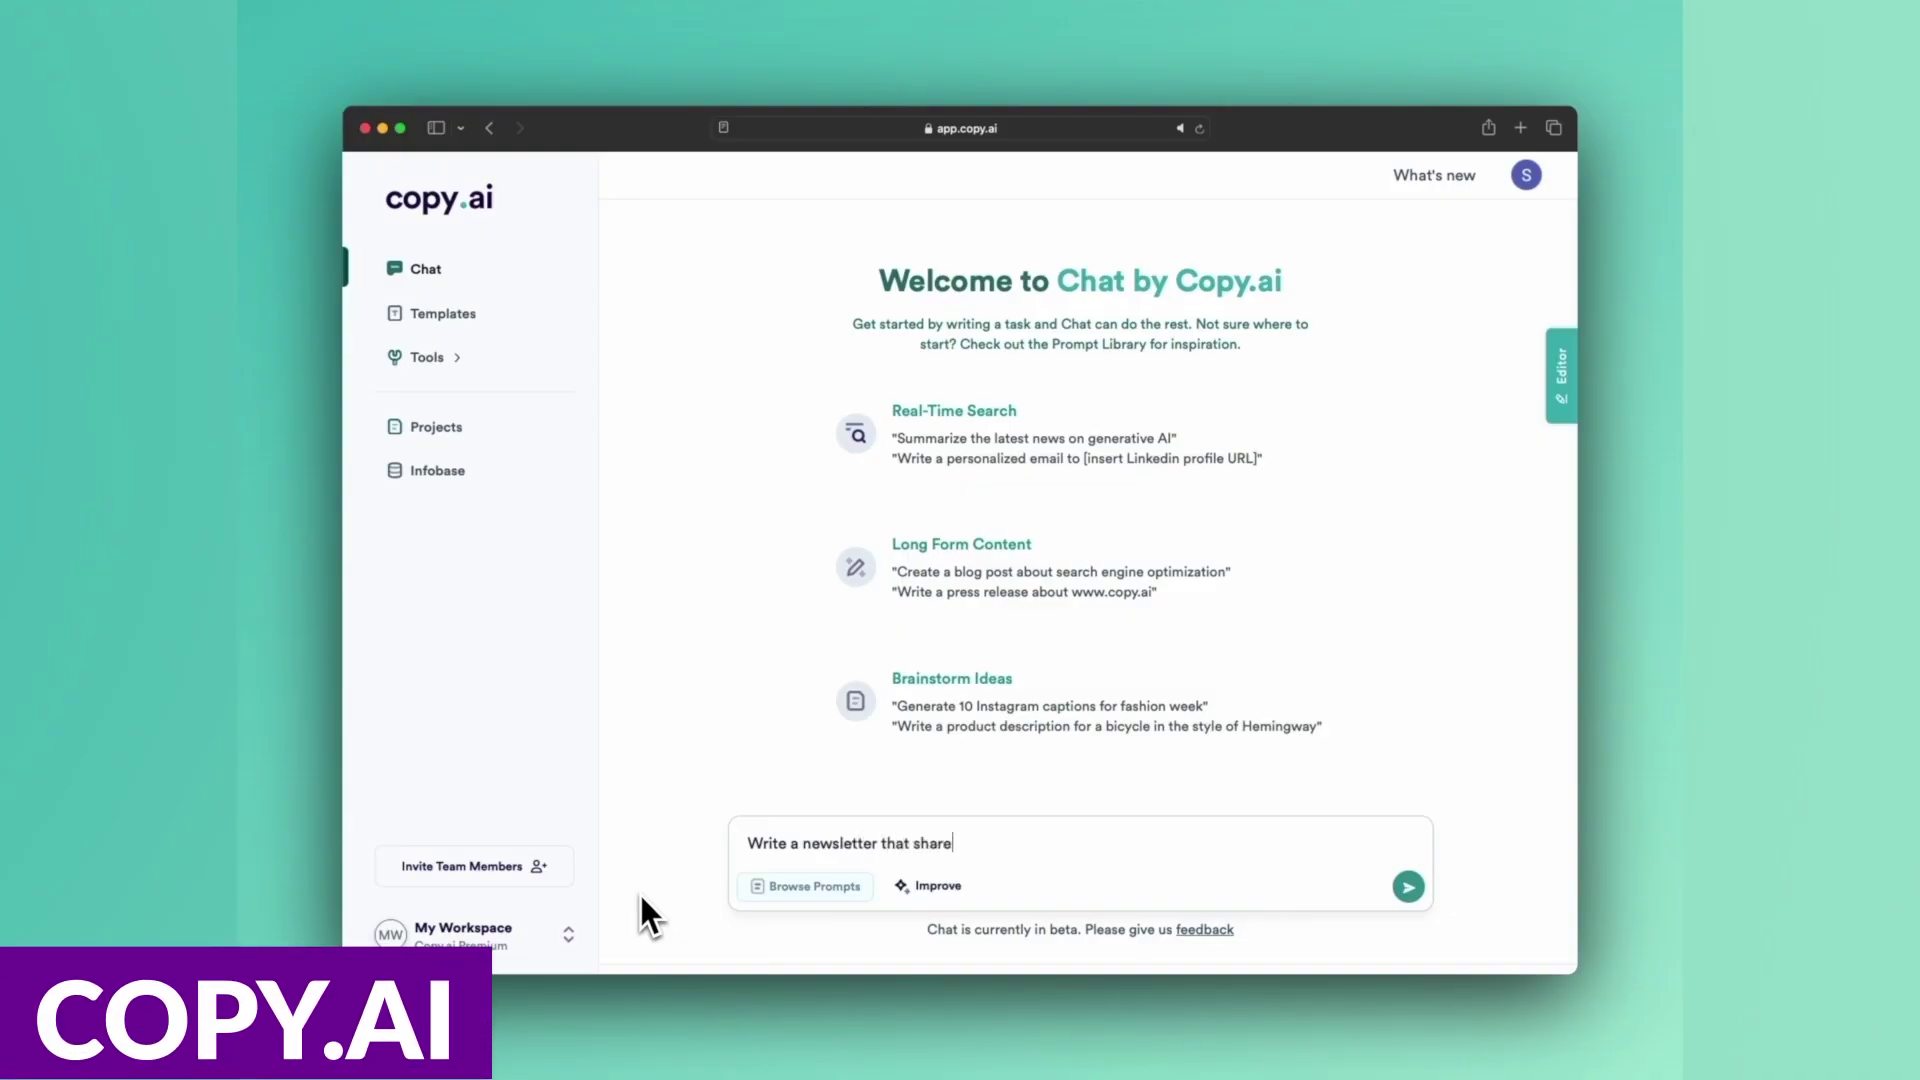
pyautogui.write(' the following blog posts')
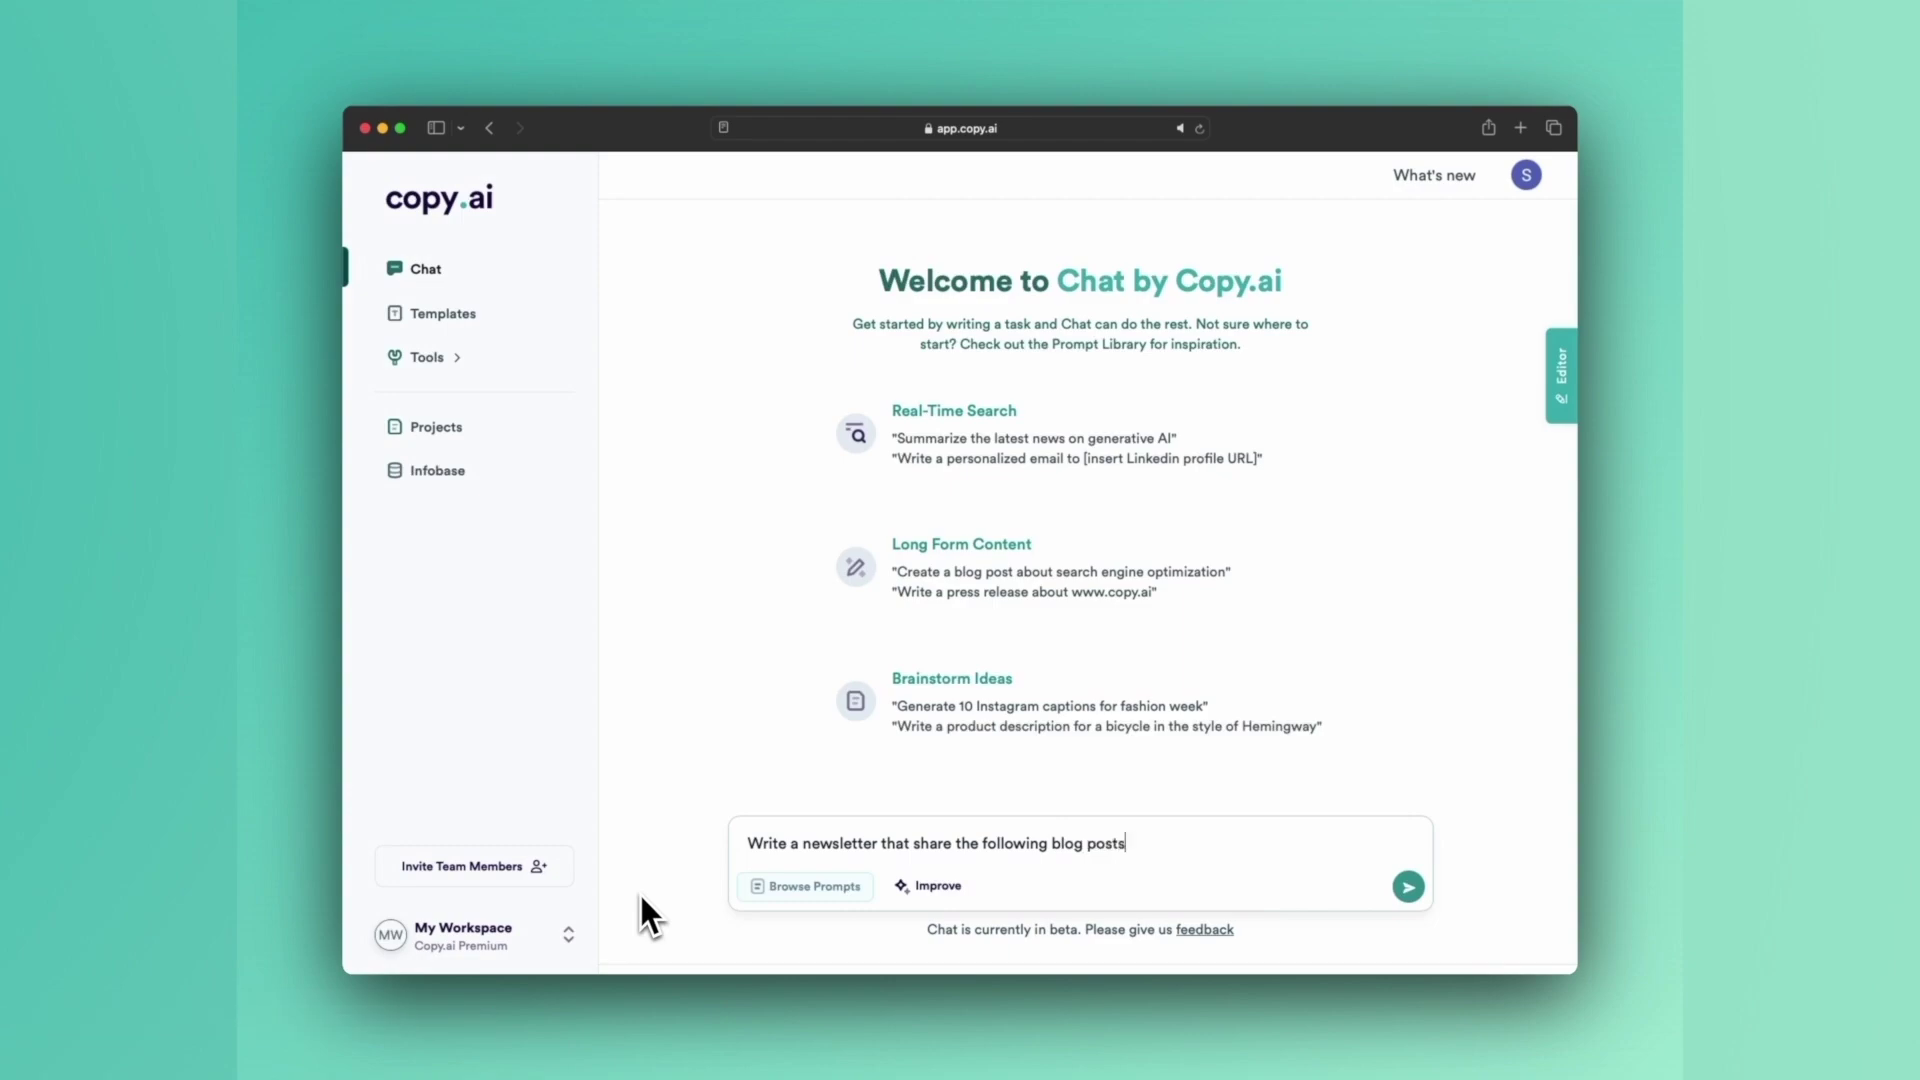
pyautogui.write(':')
# - Add the three copied blog post URLs below the newsletter request and send it to the chat
pyautogui.hotkey('shift', 'Return')
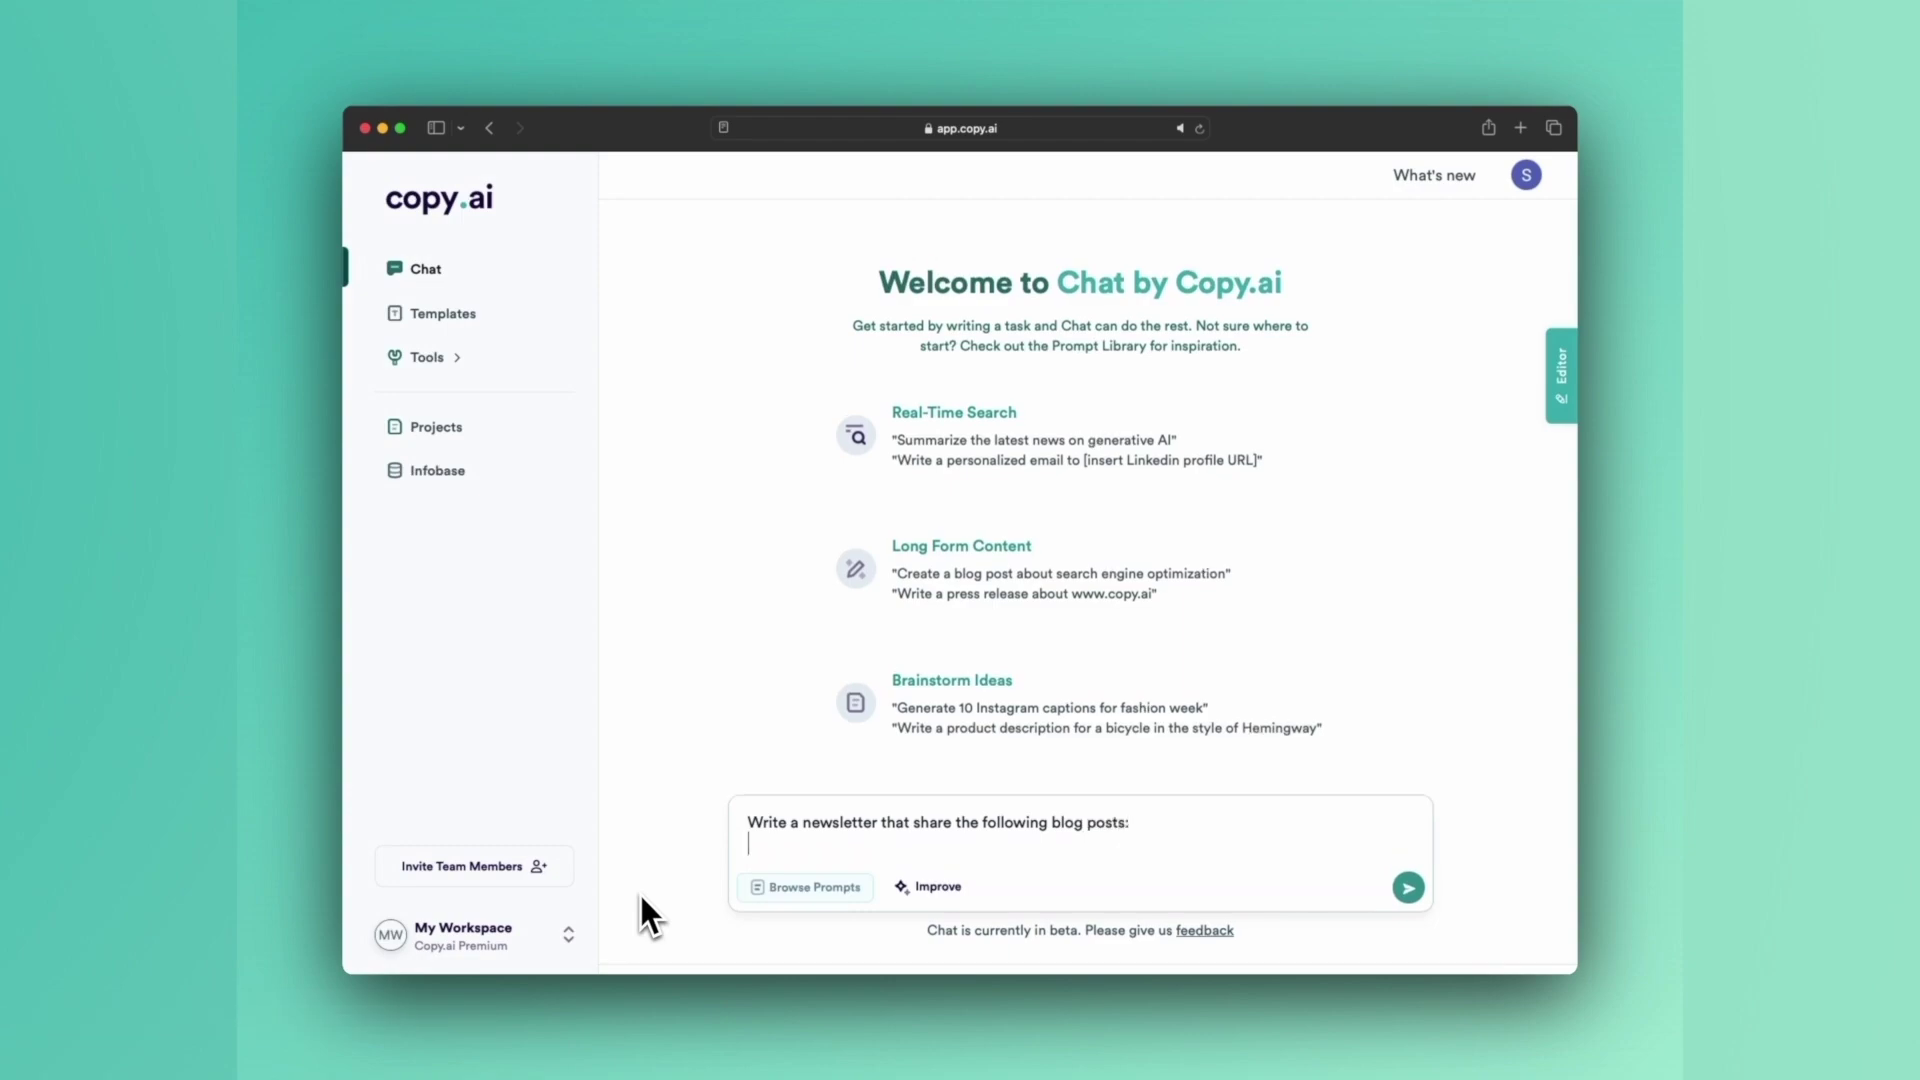
pyautogui.write('https://www.copy.ai/blog/ai-transformation https://www.copy.ai/blog/ai-native https://www.copy.ai/blog/gpt-4')
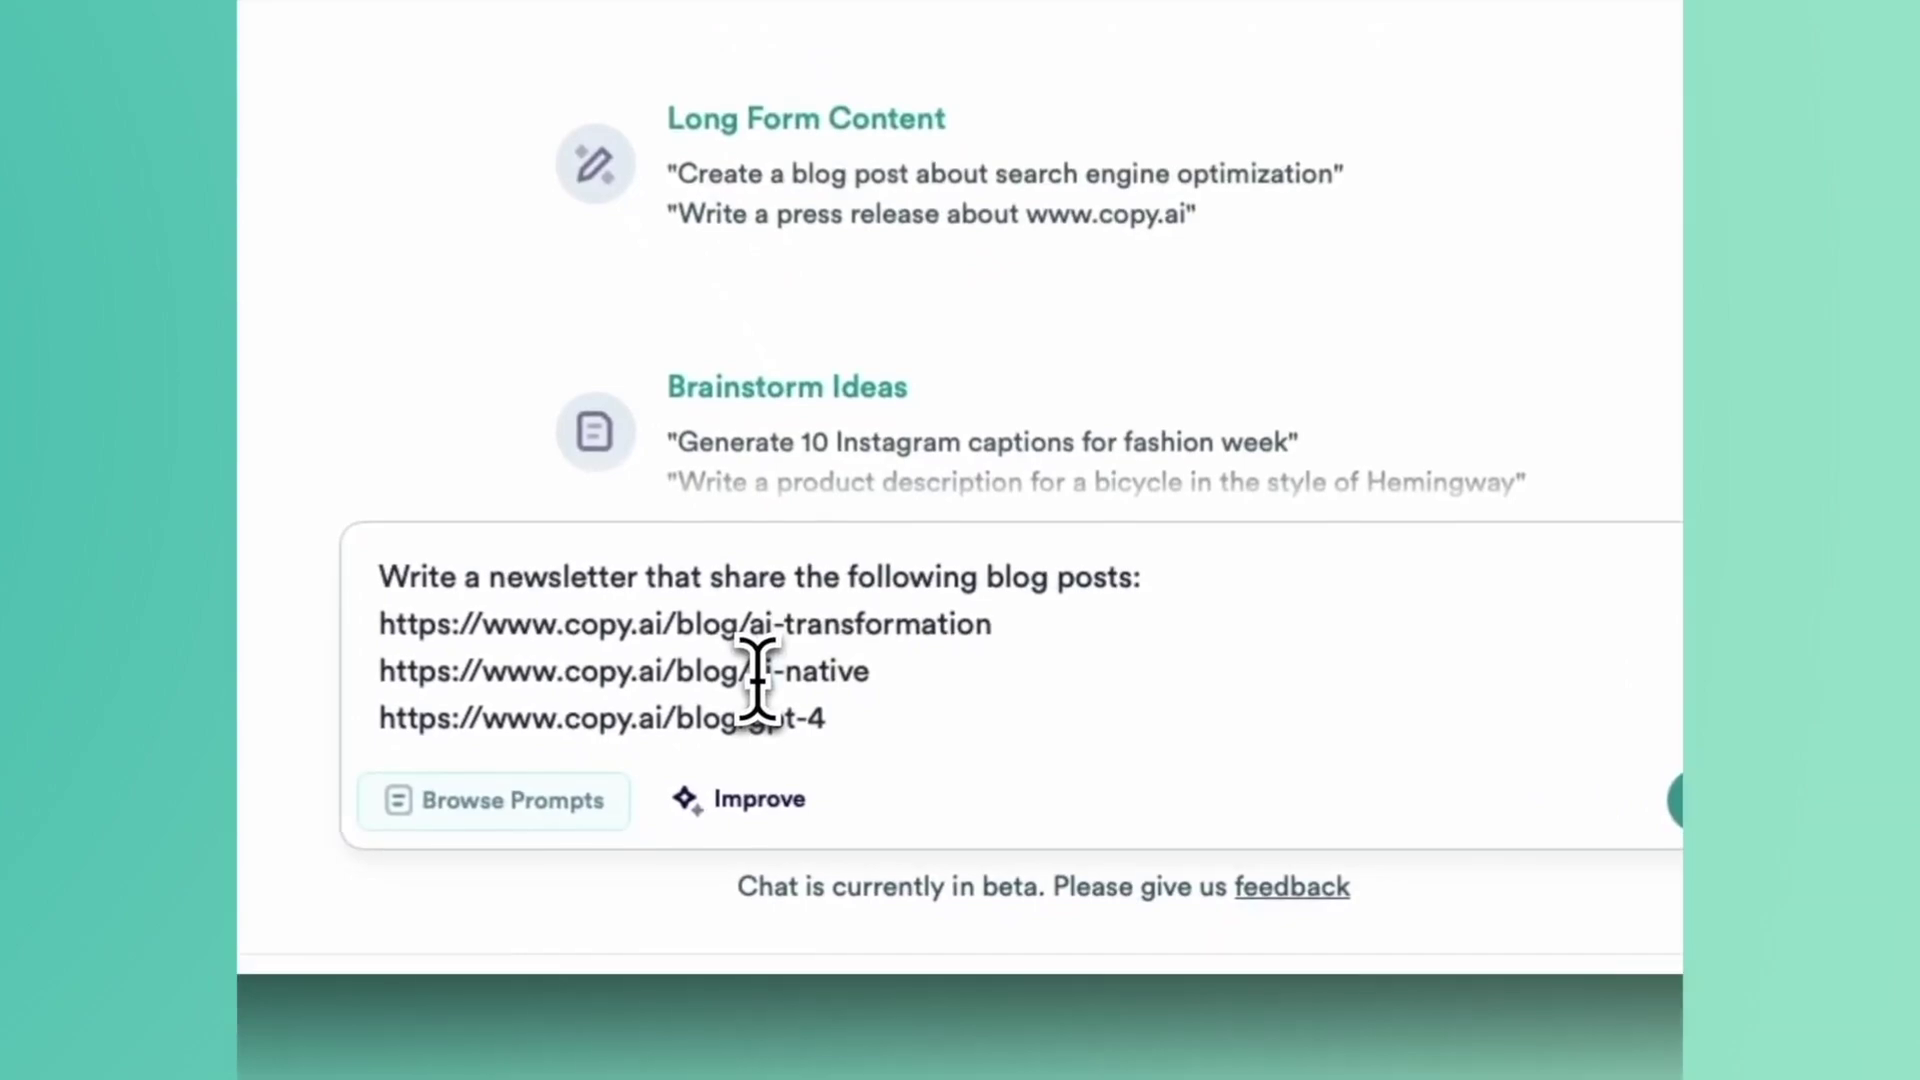
pyautogui.press('super+a')
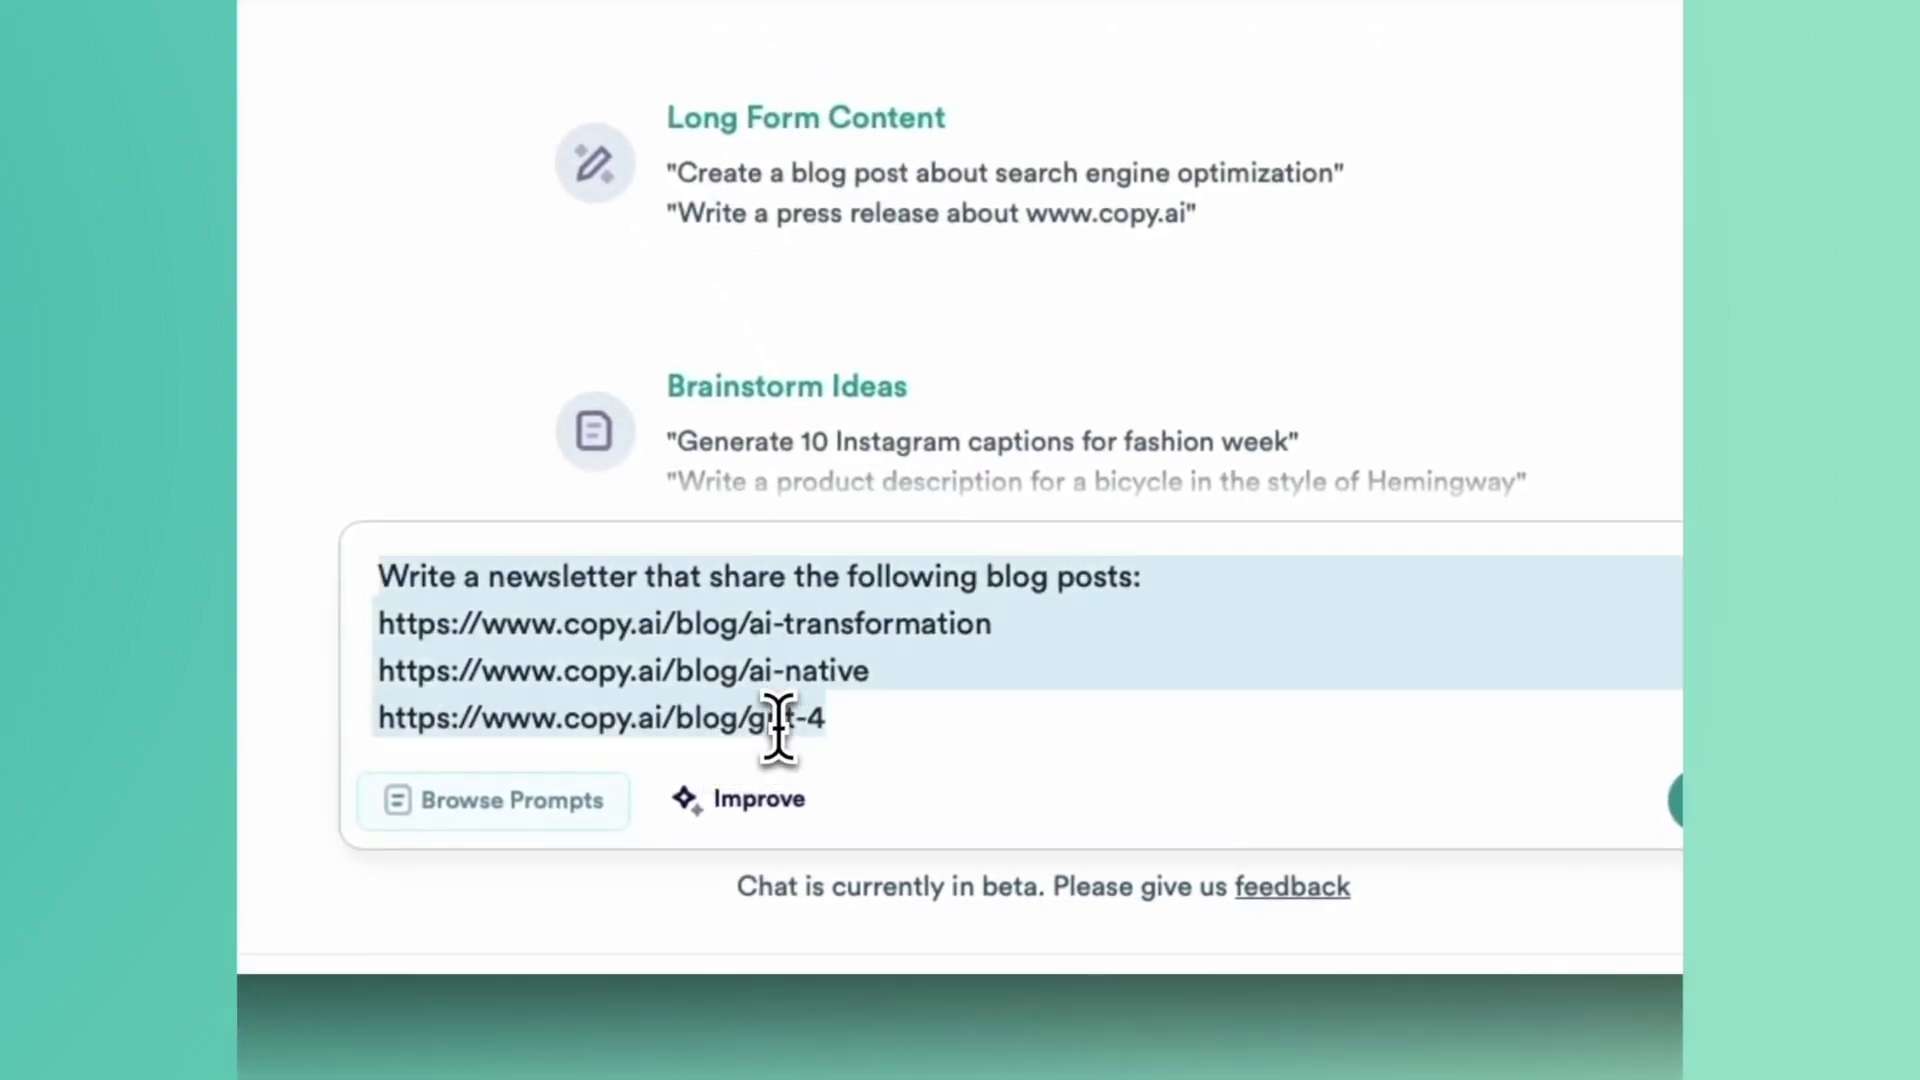
pyautogui.click(805, 720)
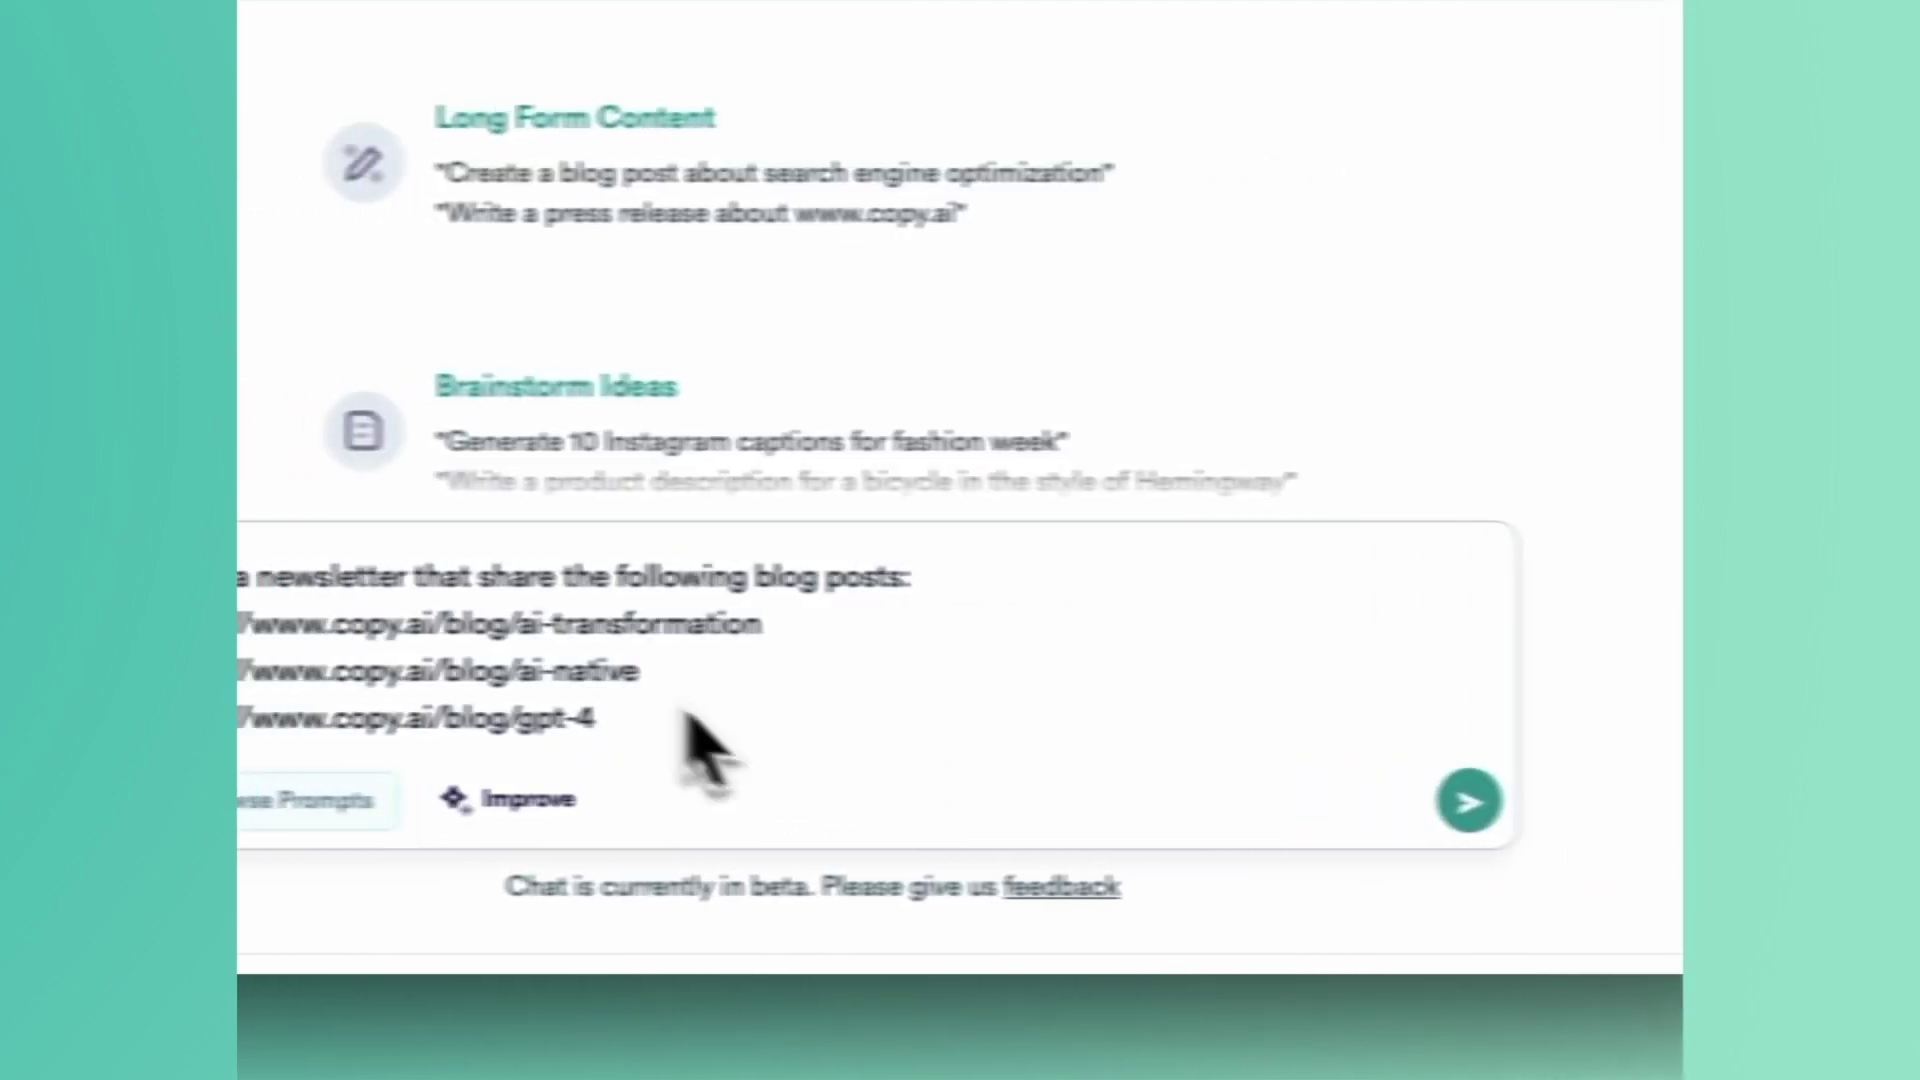
pyautogui.click(1469, 801)
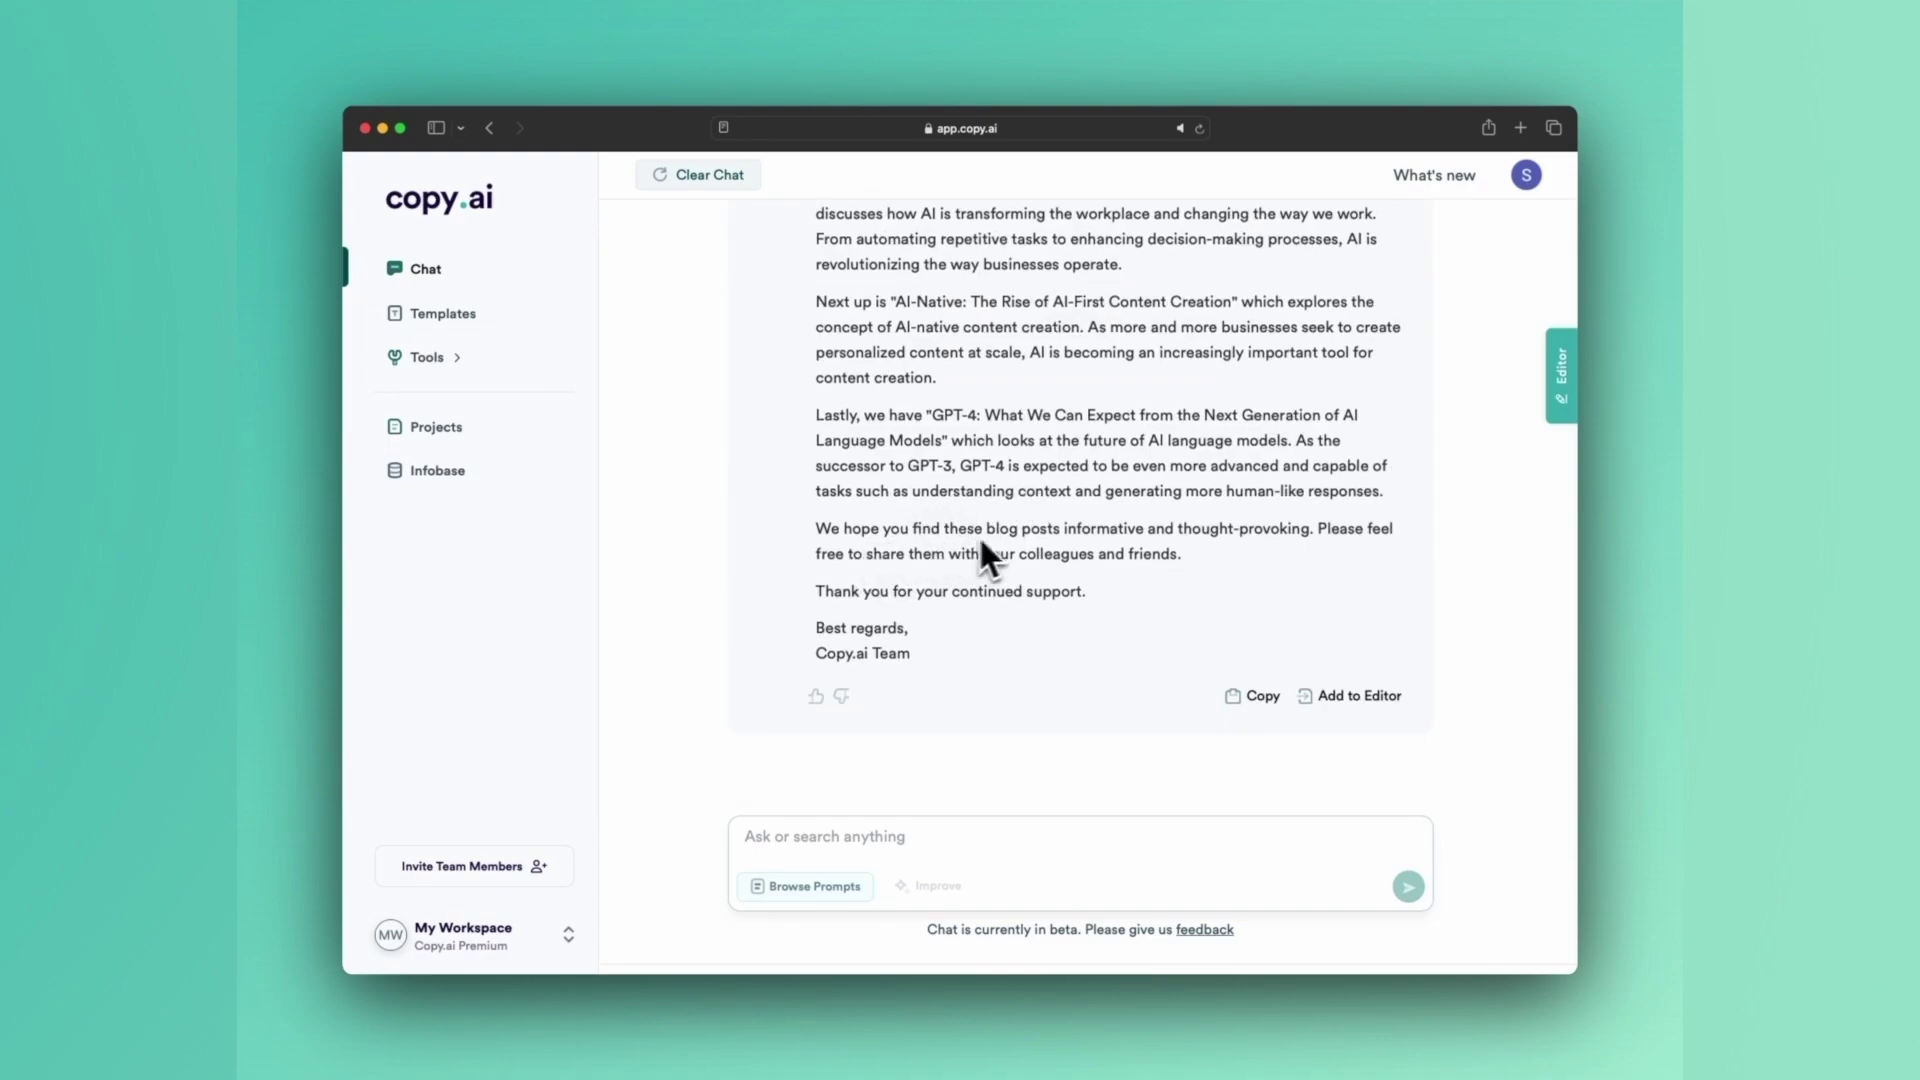
# - Scroll through Copy.ai's newsletter draft covering AI transformation, AI-native content creation and GPT-4
pyautogui.scroll(3, 988, 538)
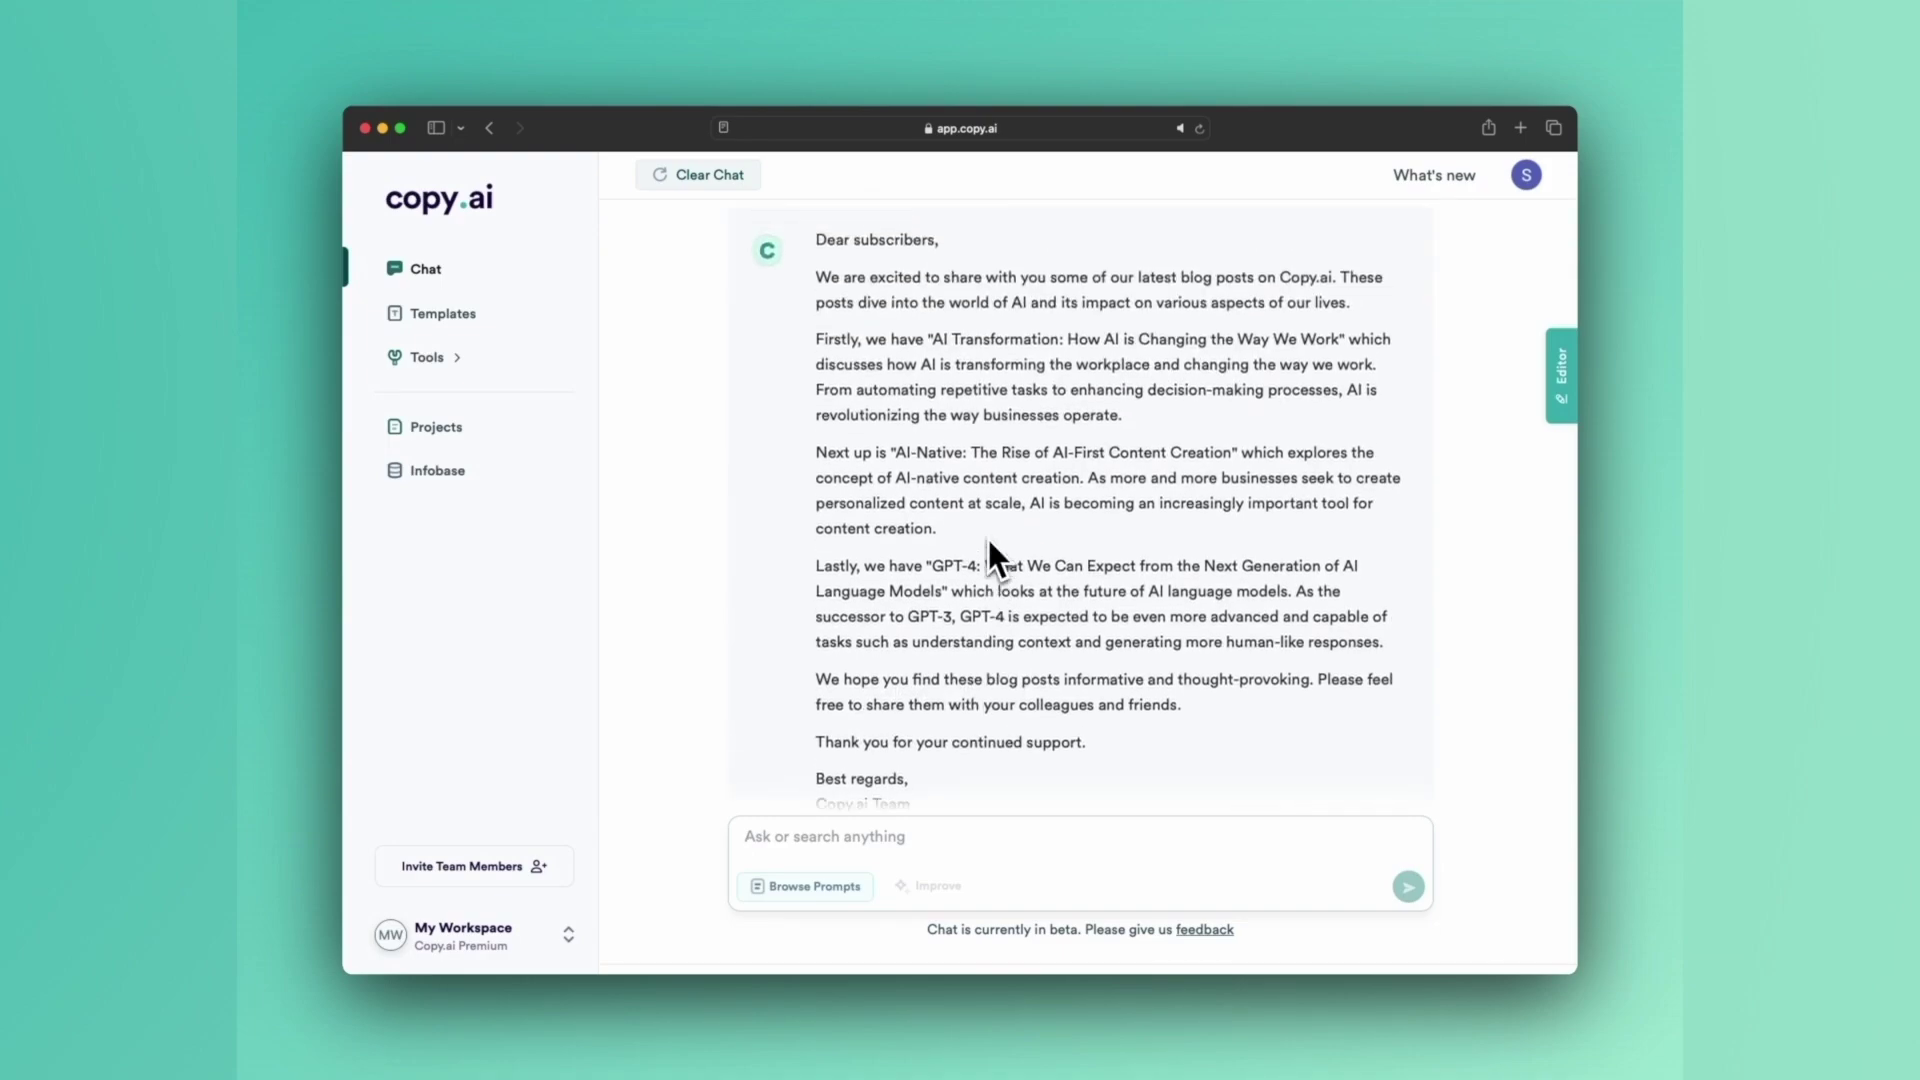
pyautogui.scroll(2, 986, 547)
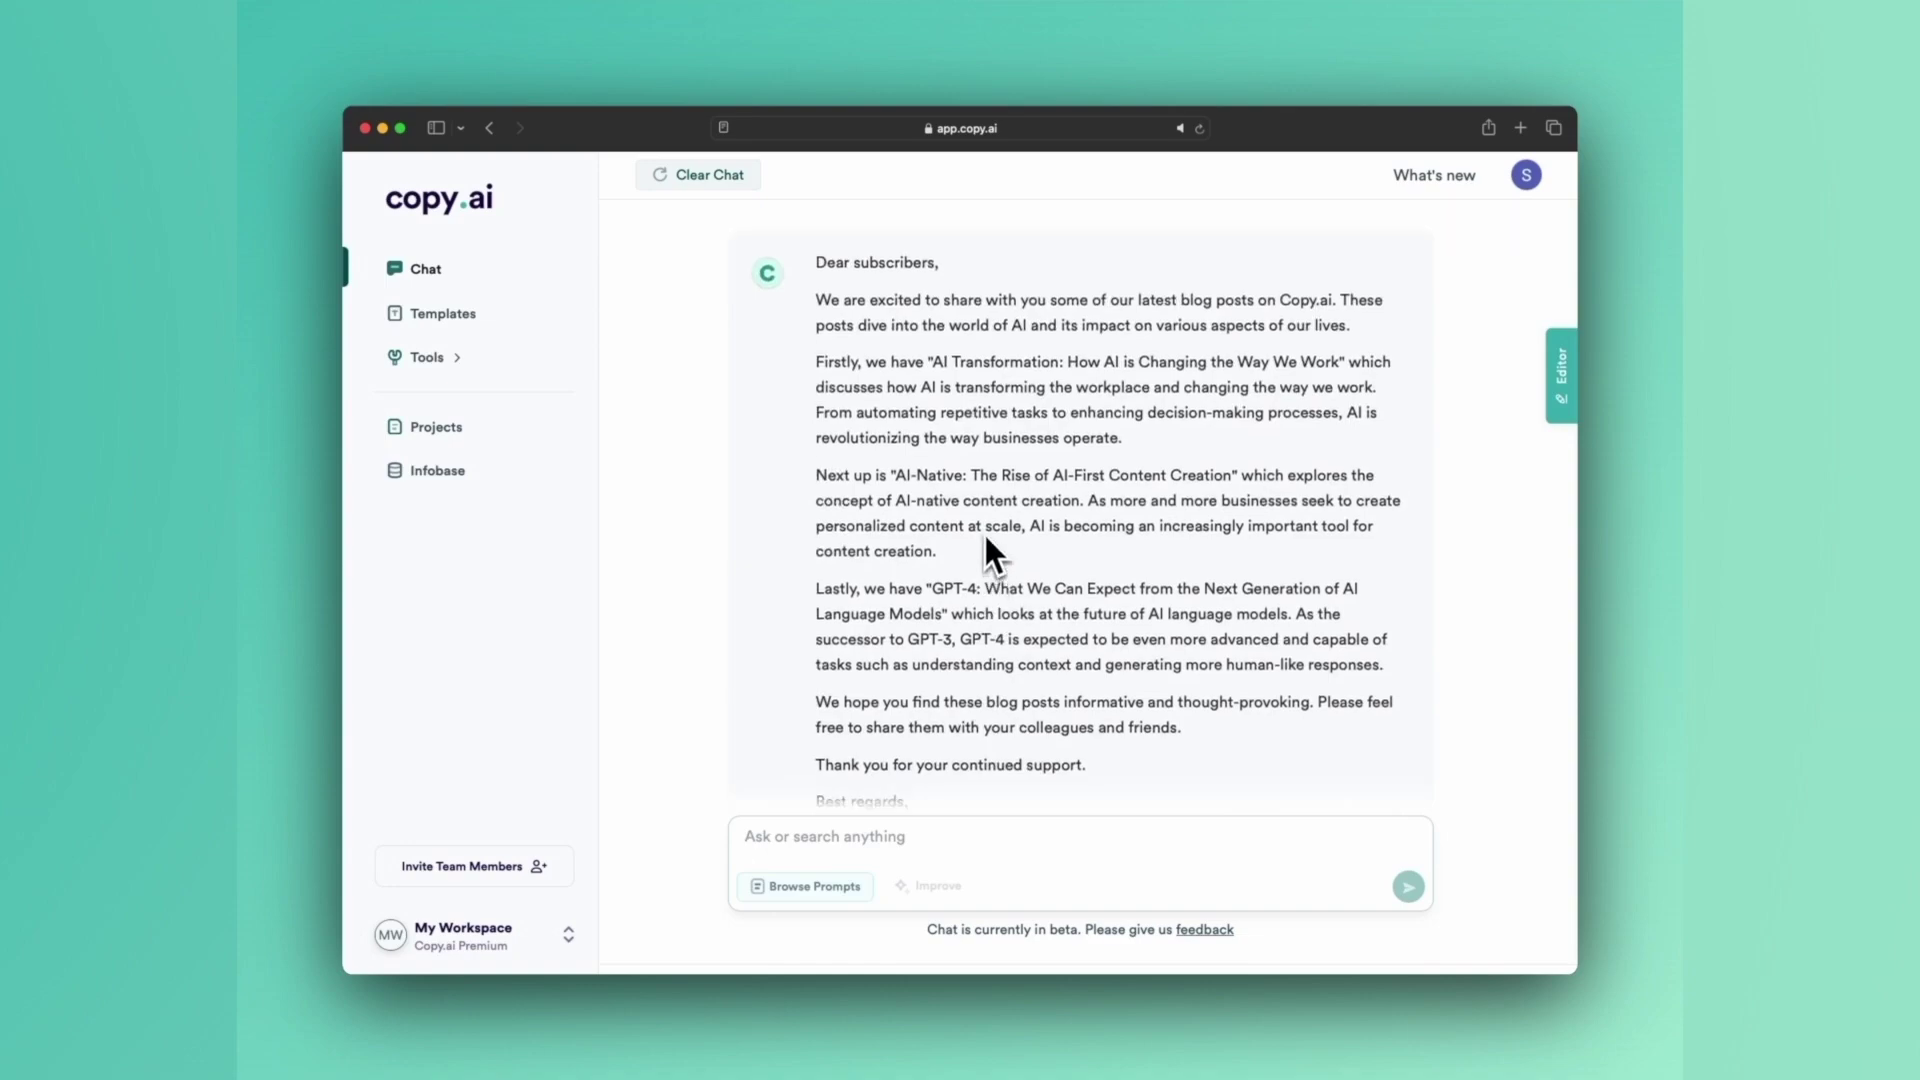
pyautogui.scroll(3, 963, 603)
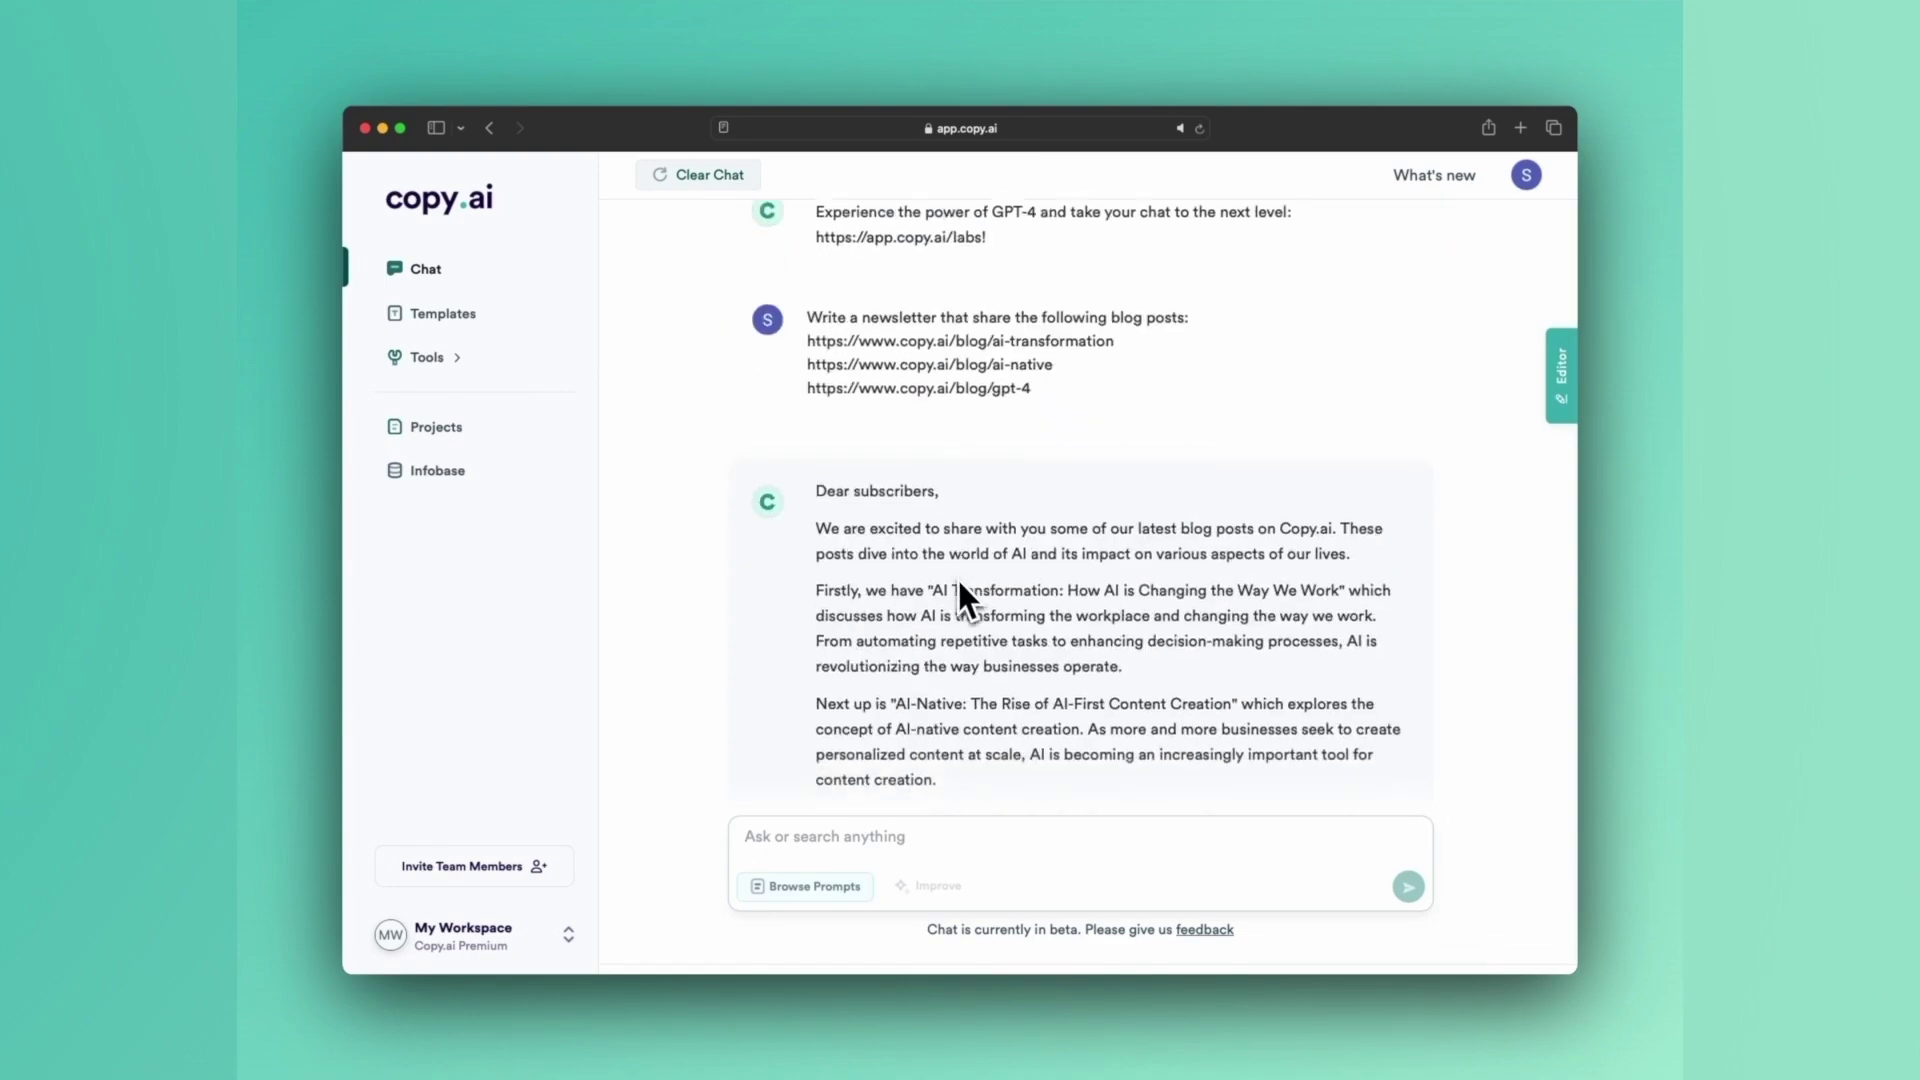
pyautogui.scroll(-2, 958, 580)
pyautogui.scroll(4, 958, 580)
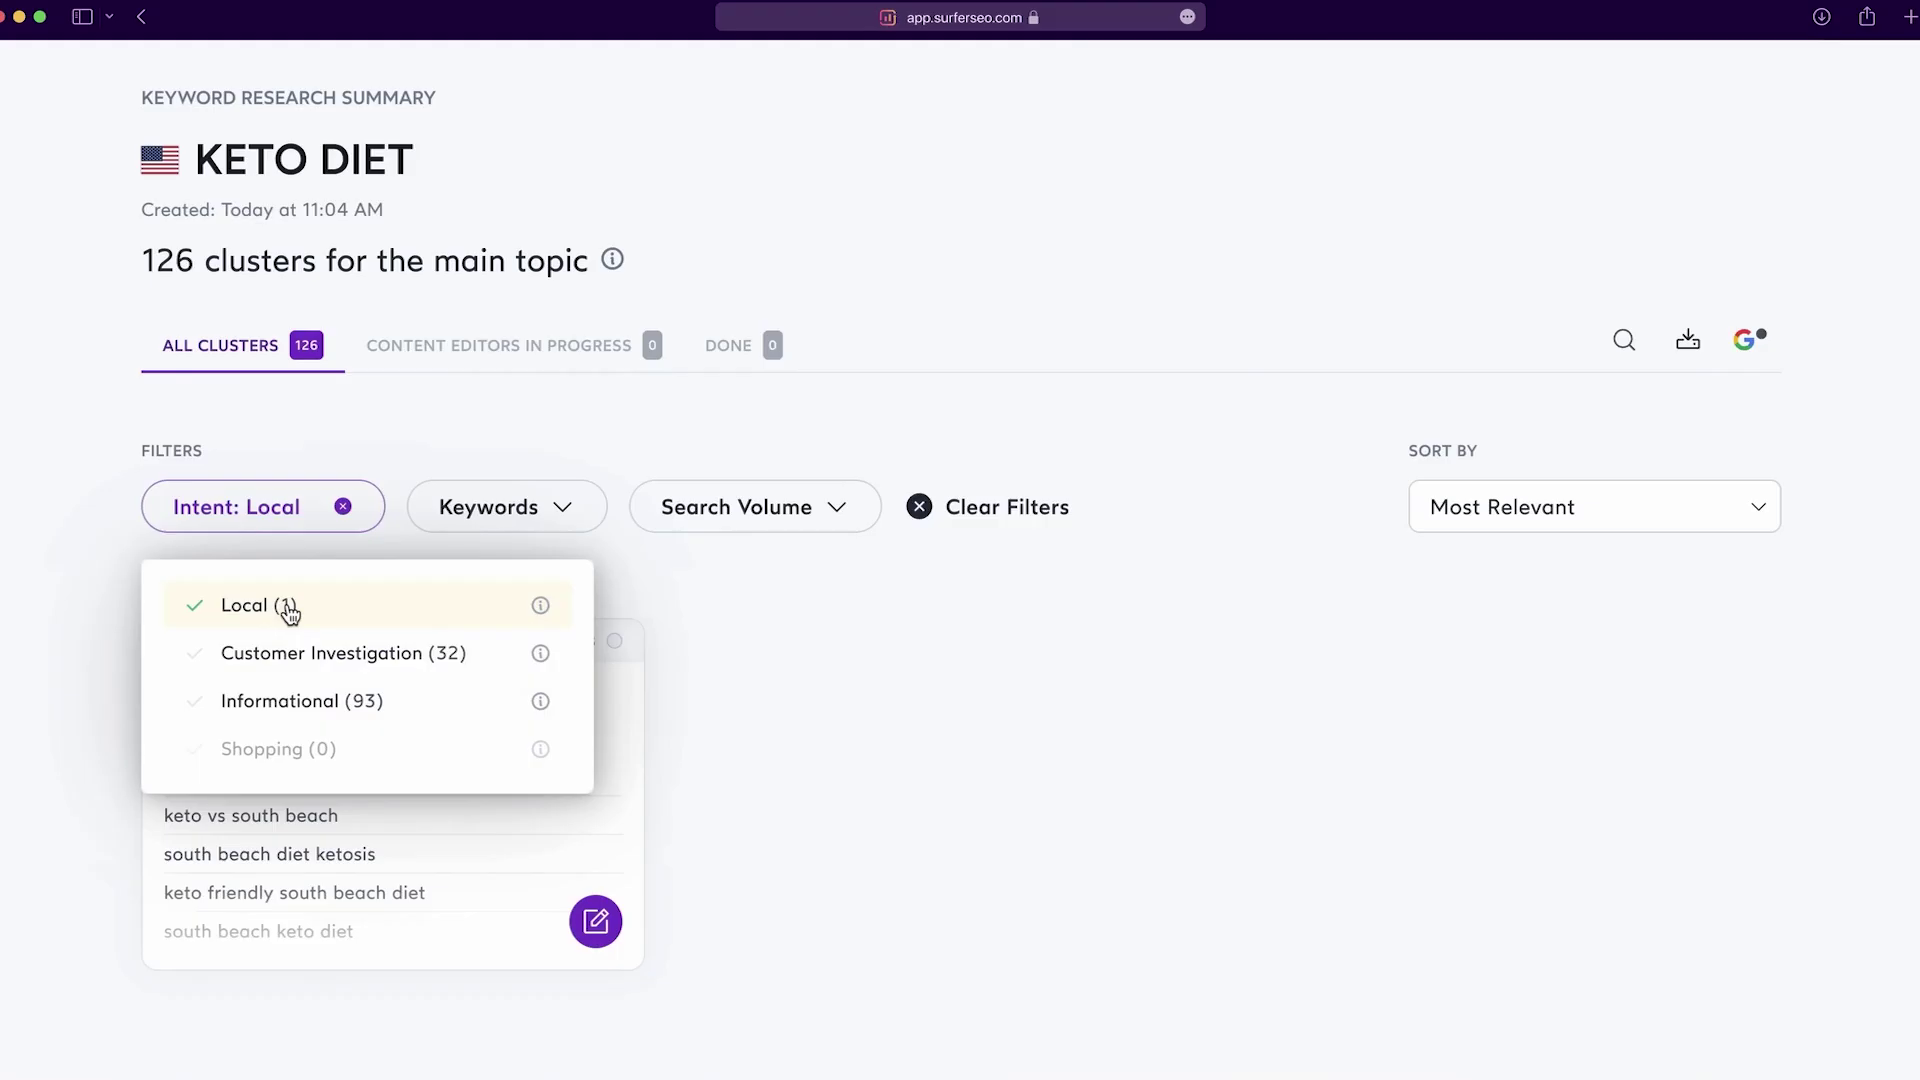
# - Add Customer Investigation to the Local intent filter and open the 'keto diet eating out' cluster details
pyautogui.click(289, 653)
pyautogui.click(94, 559)
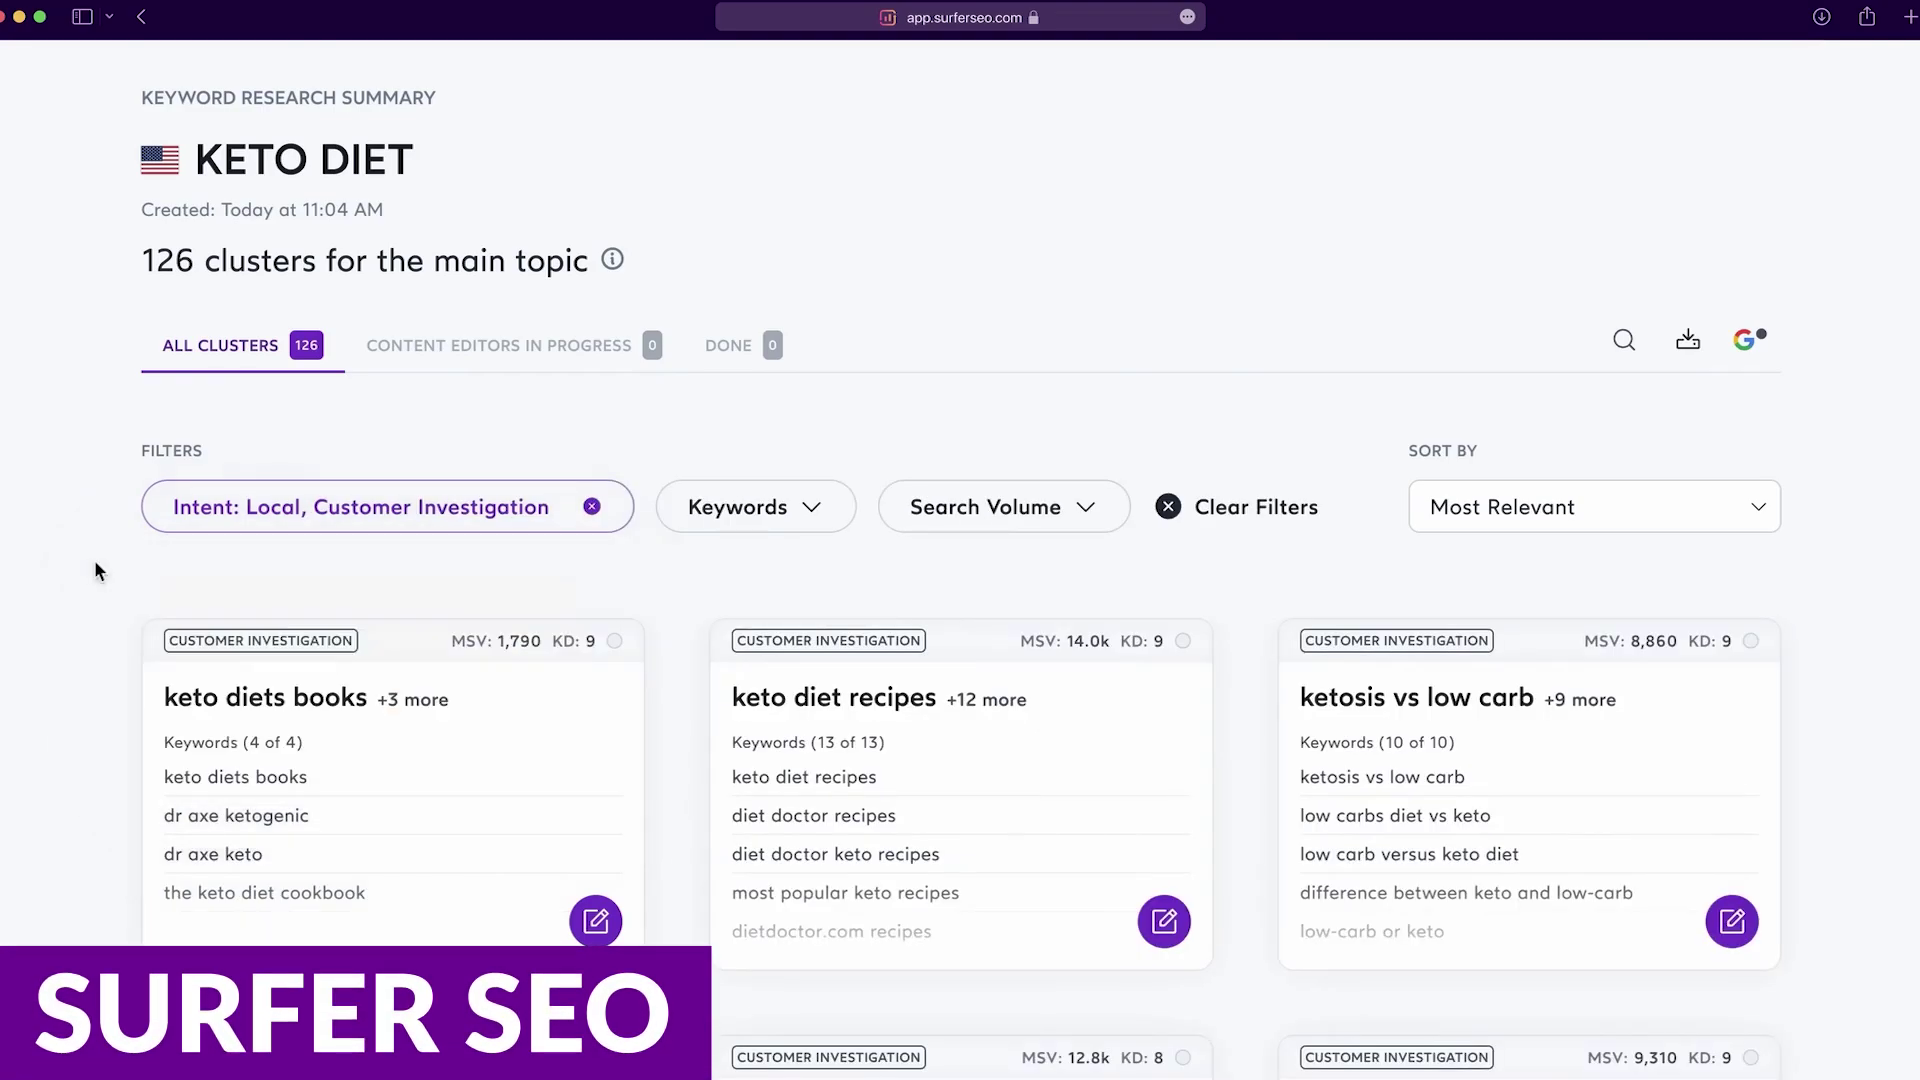
pyautogui.scroll(-5, 93, 560)
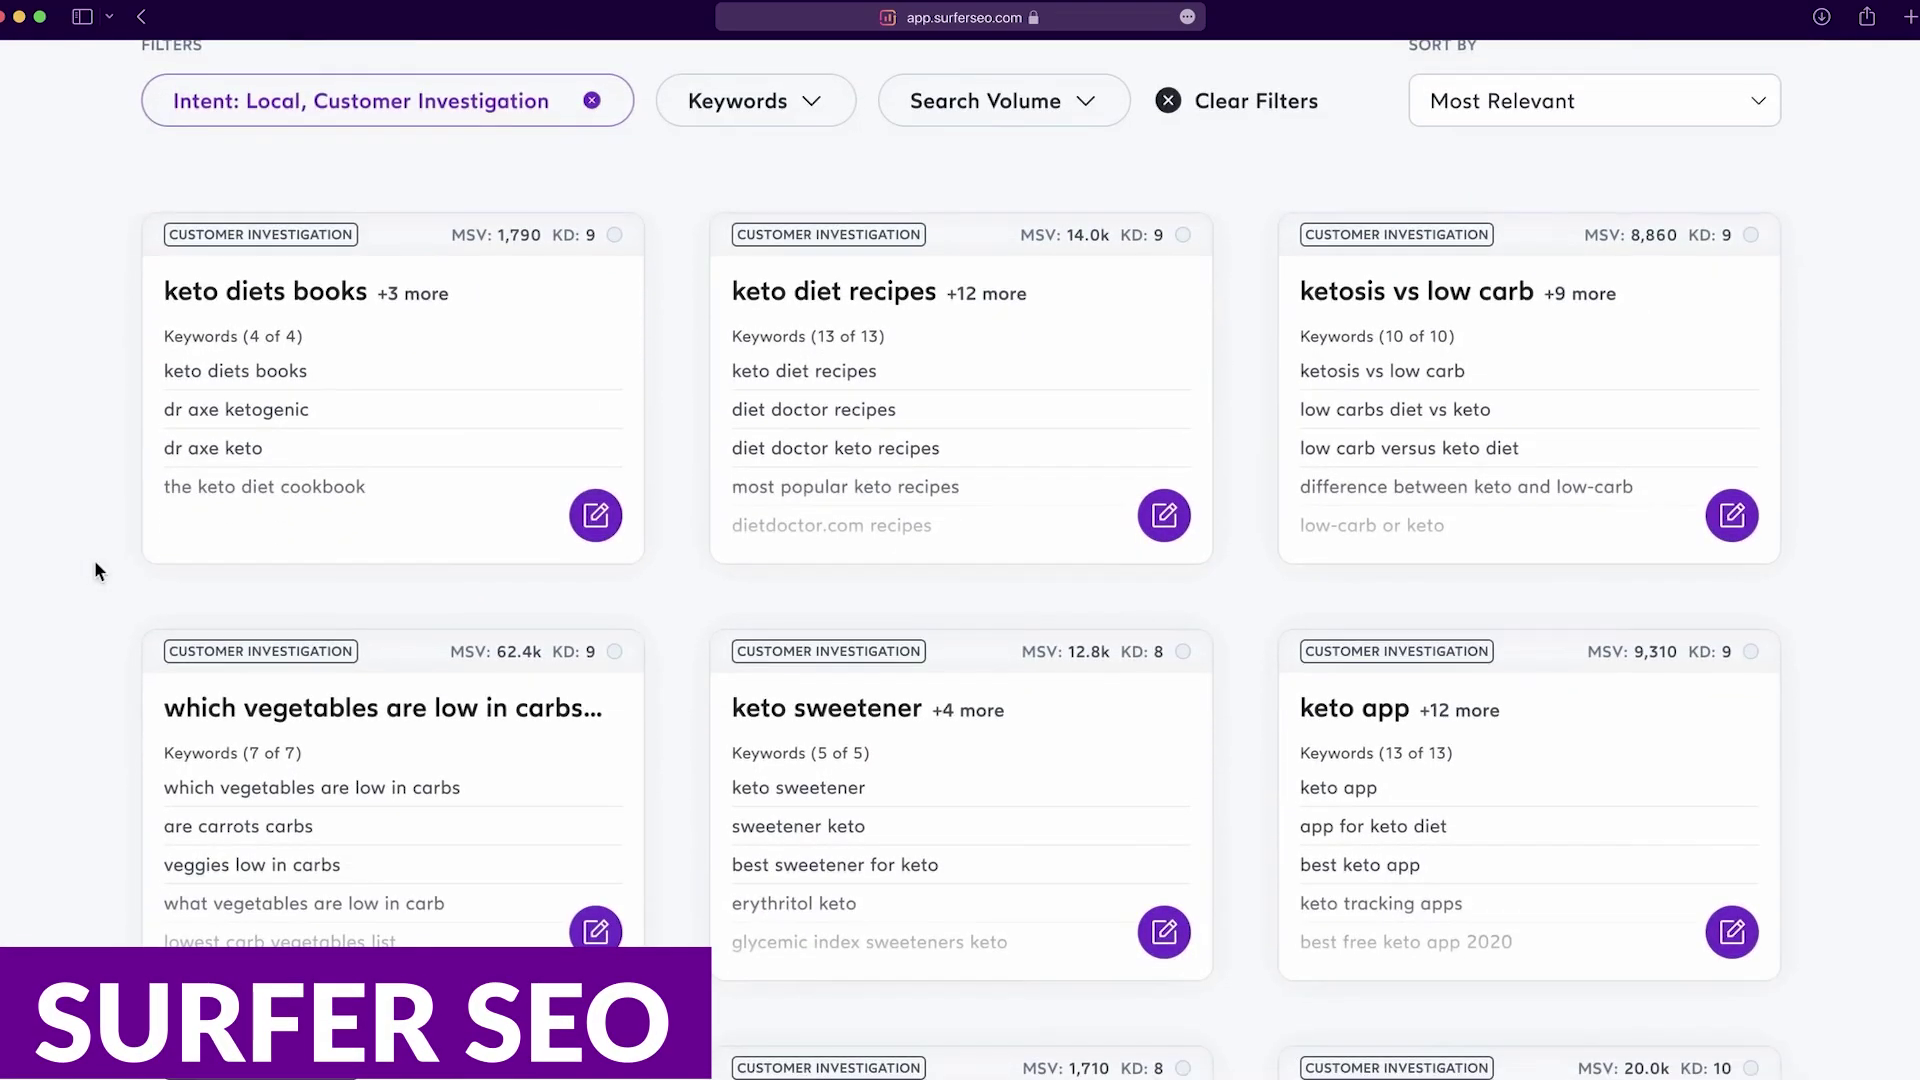
pyautogui.scroll(-5, 94, 559)
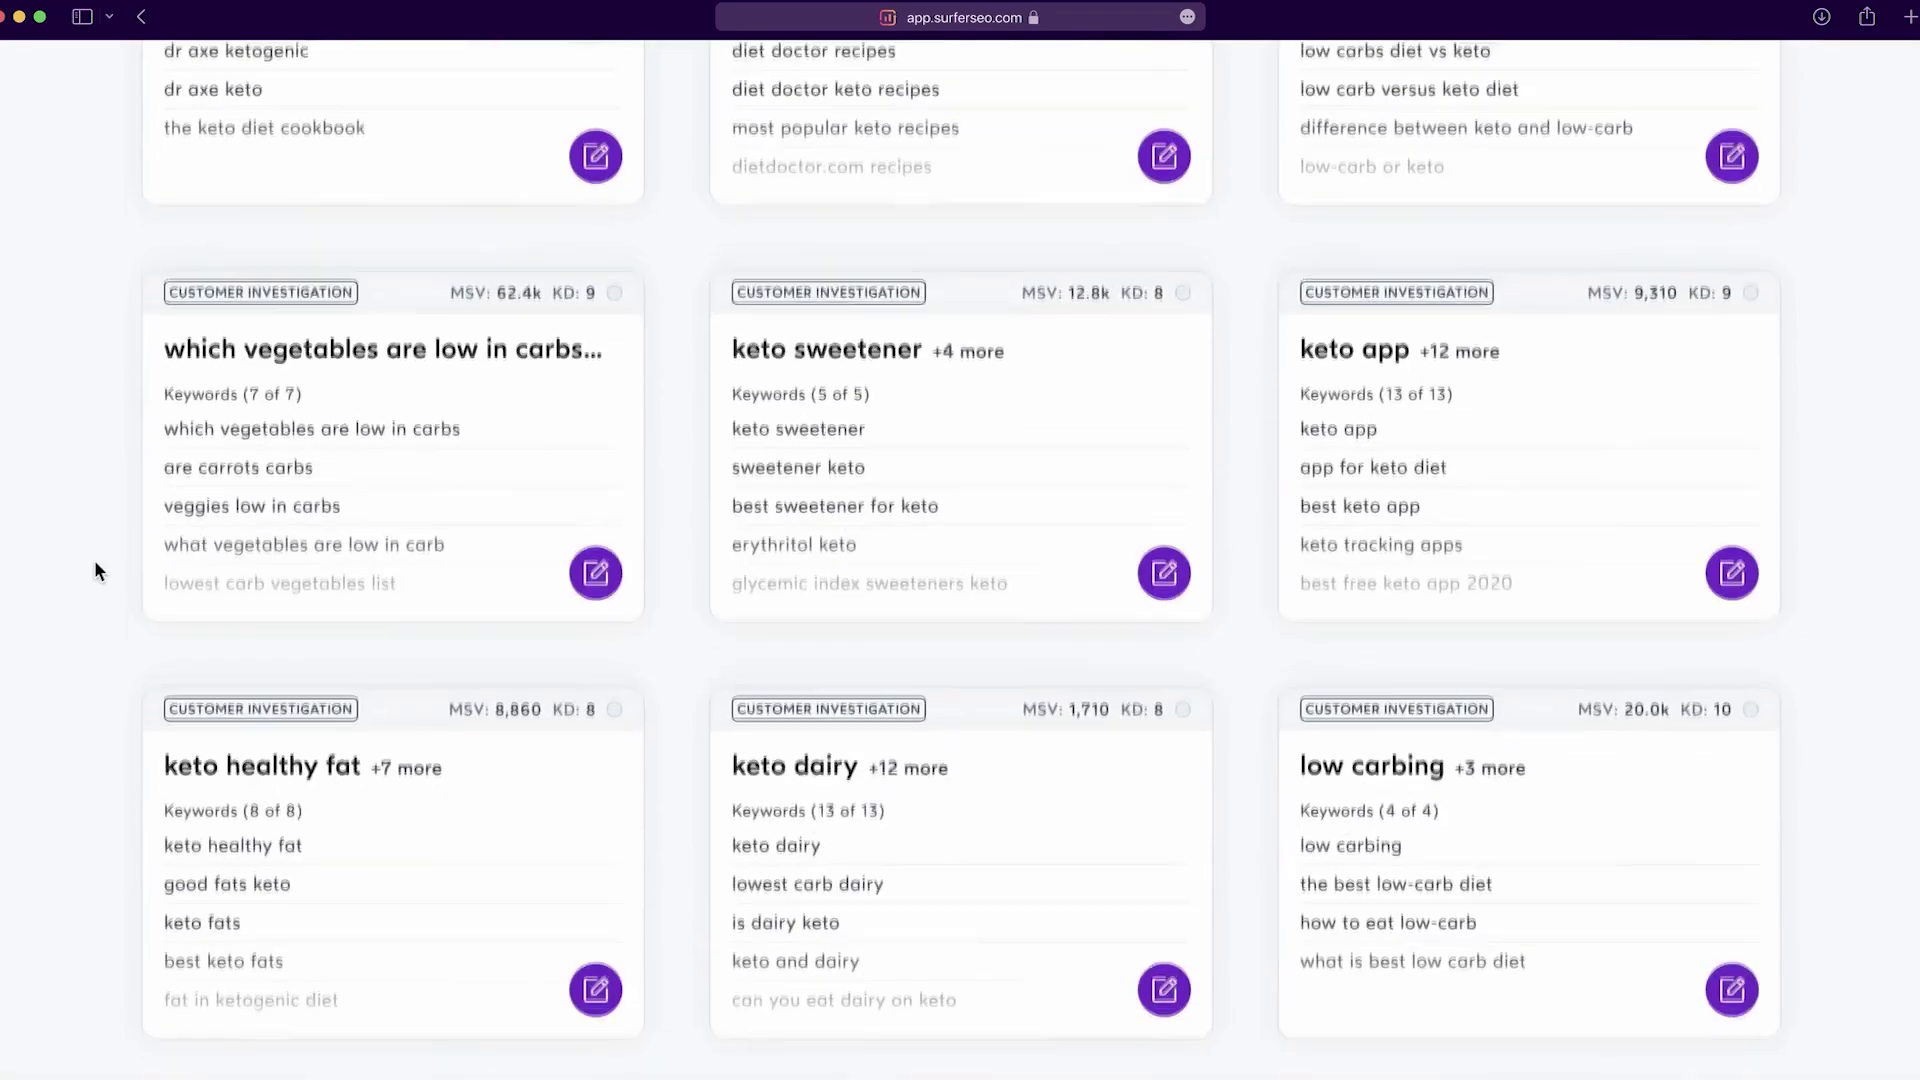
pyautogui.scroll(-5, 95, 563)
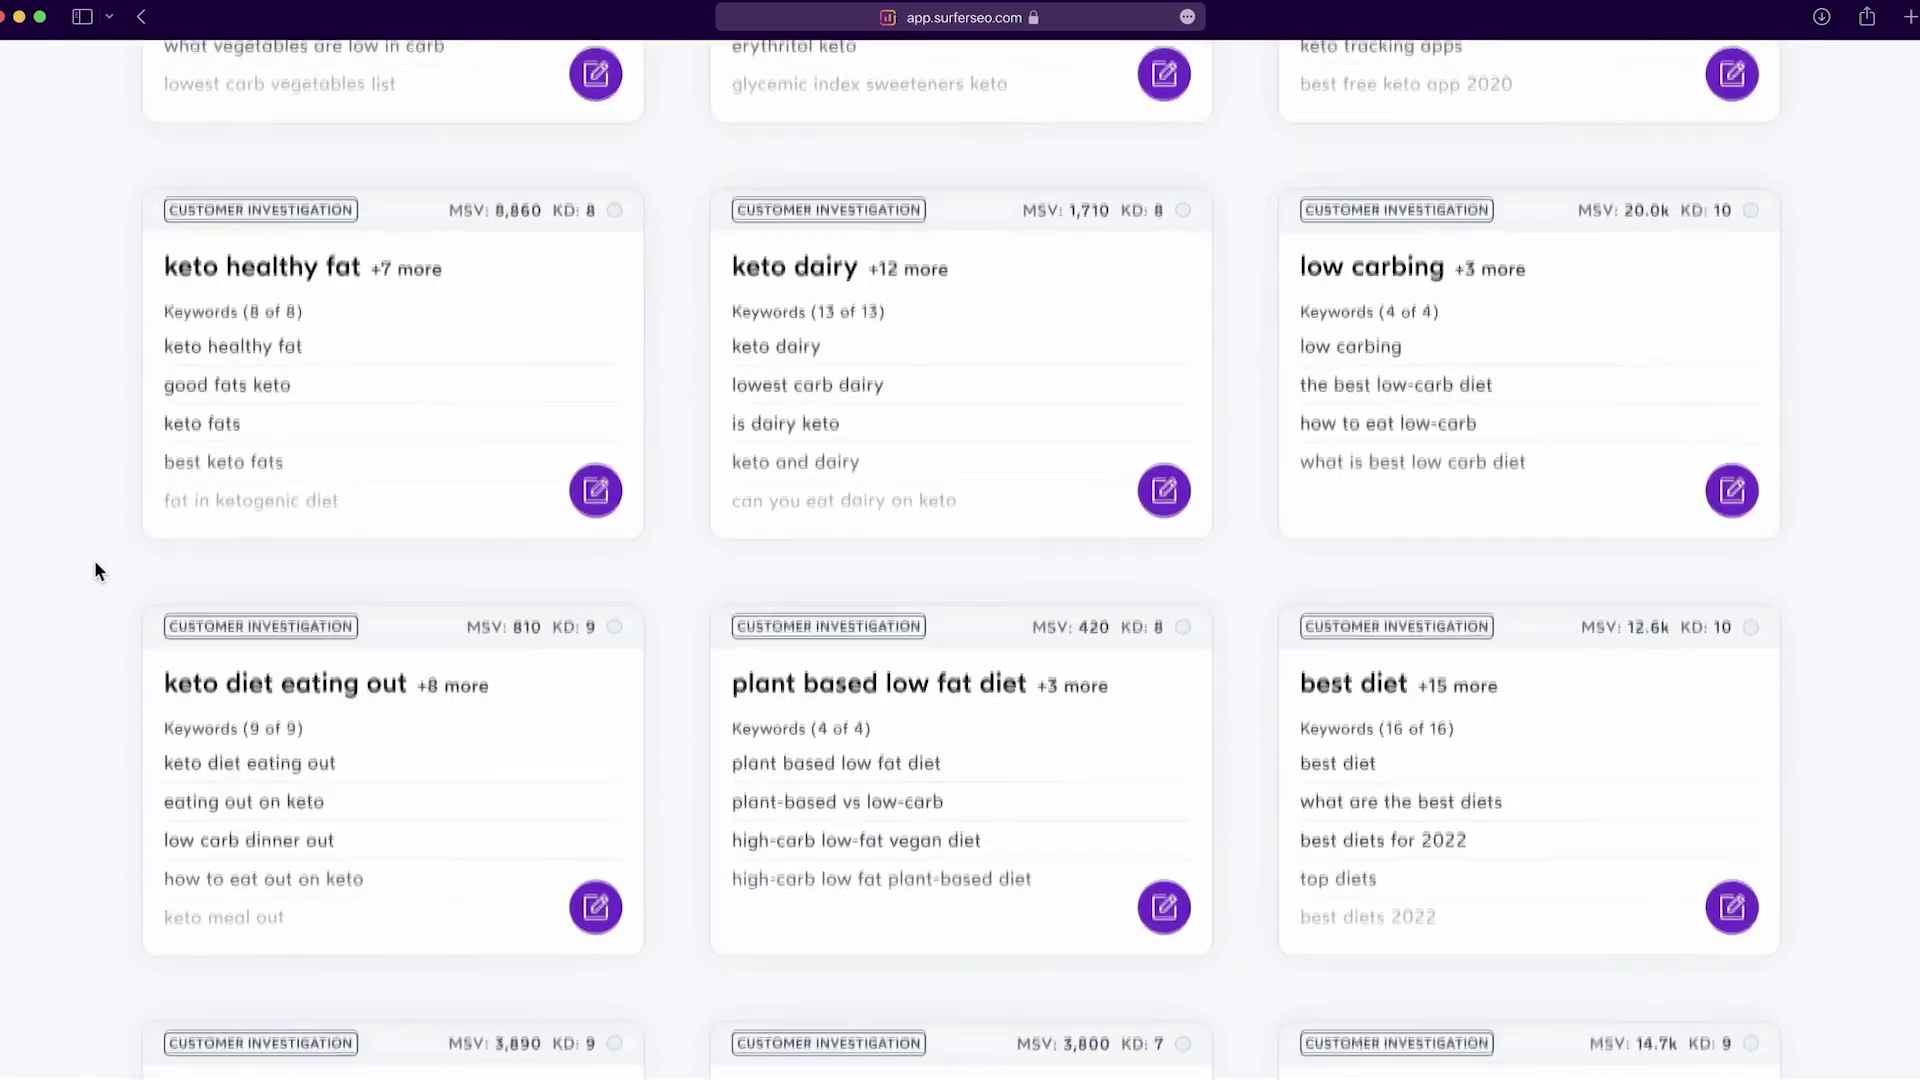
pyautogui.click(374, 801)
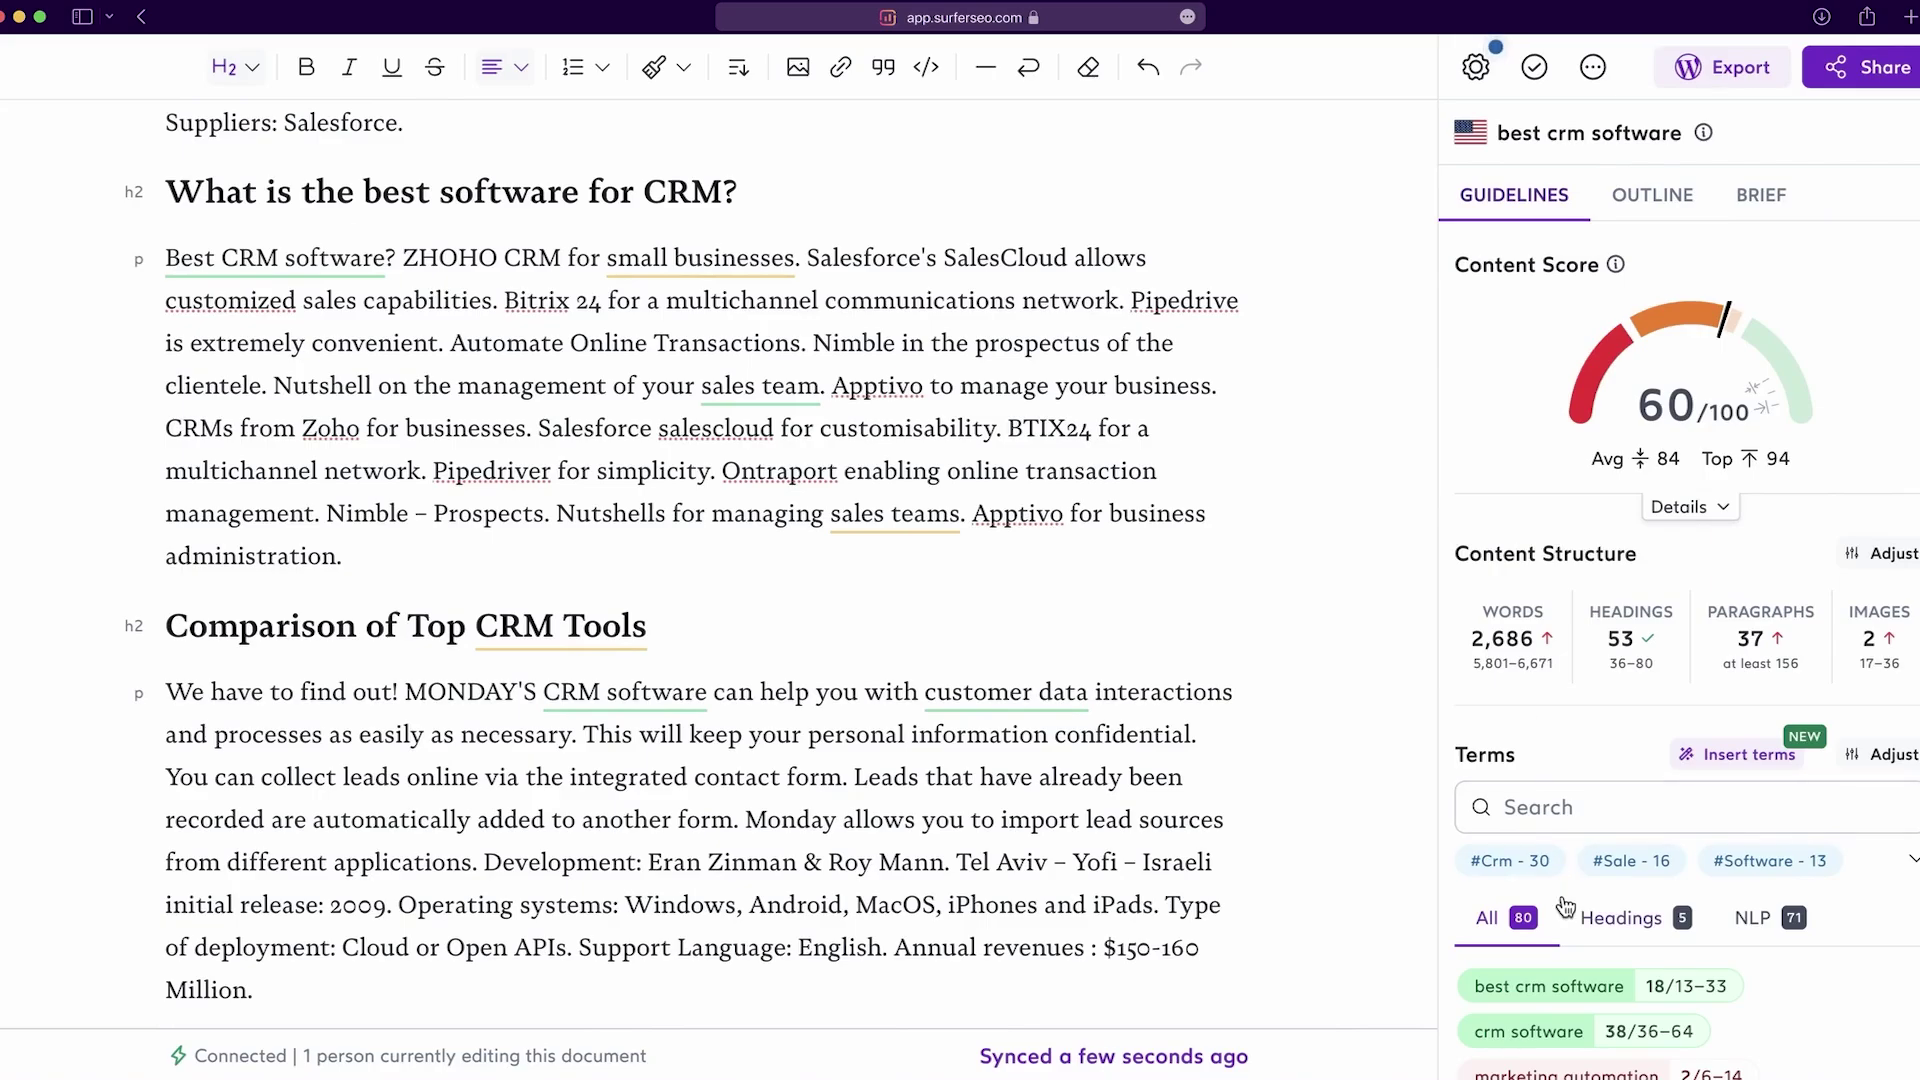
pyautogui.scroll(-3, 1562, 890)
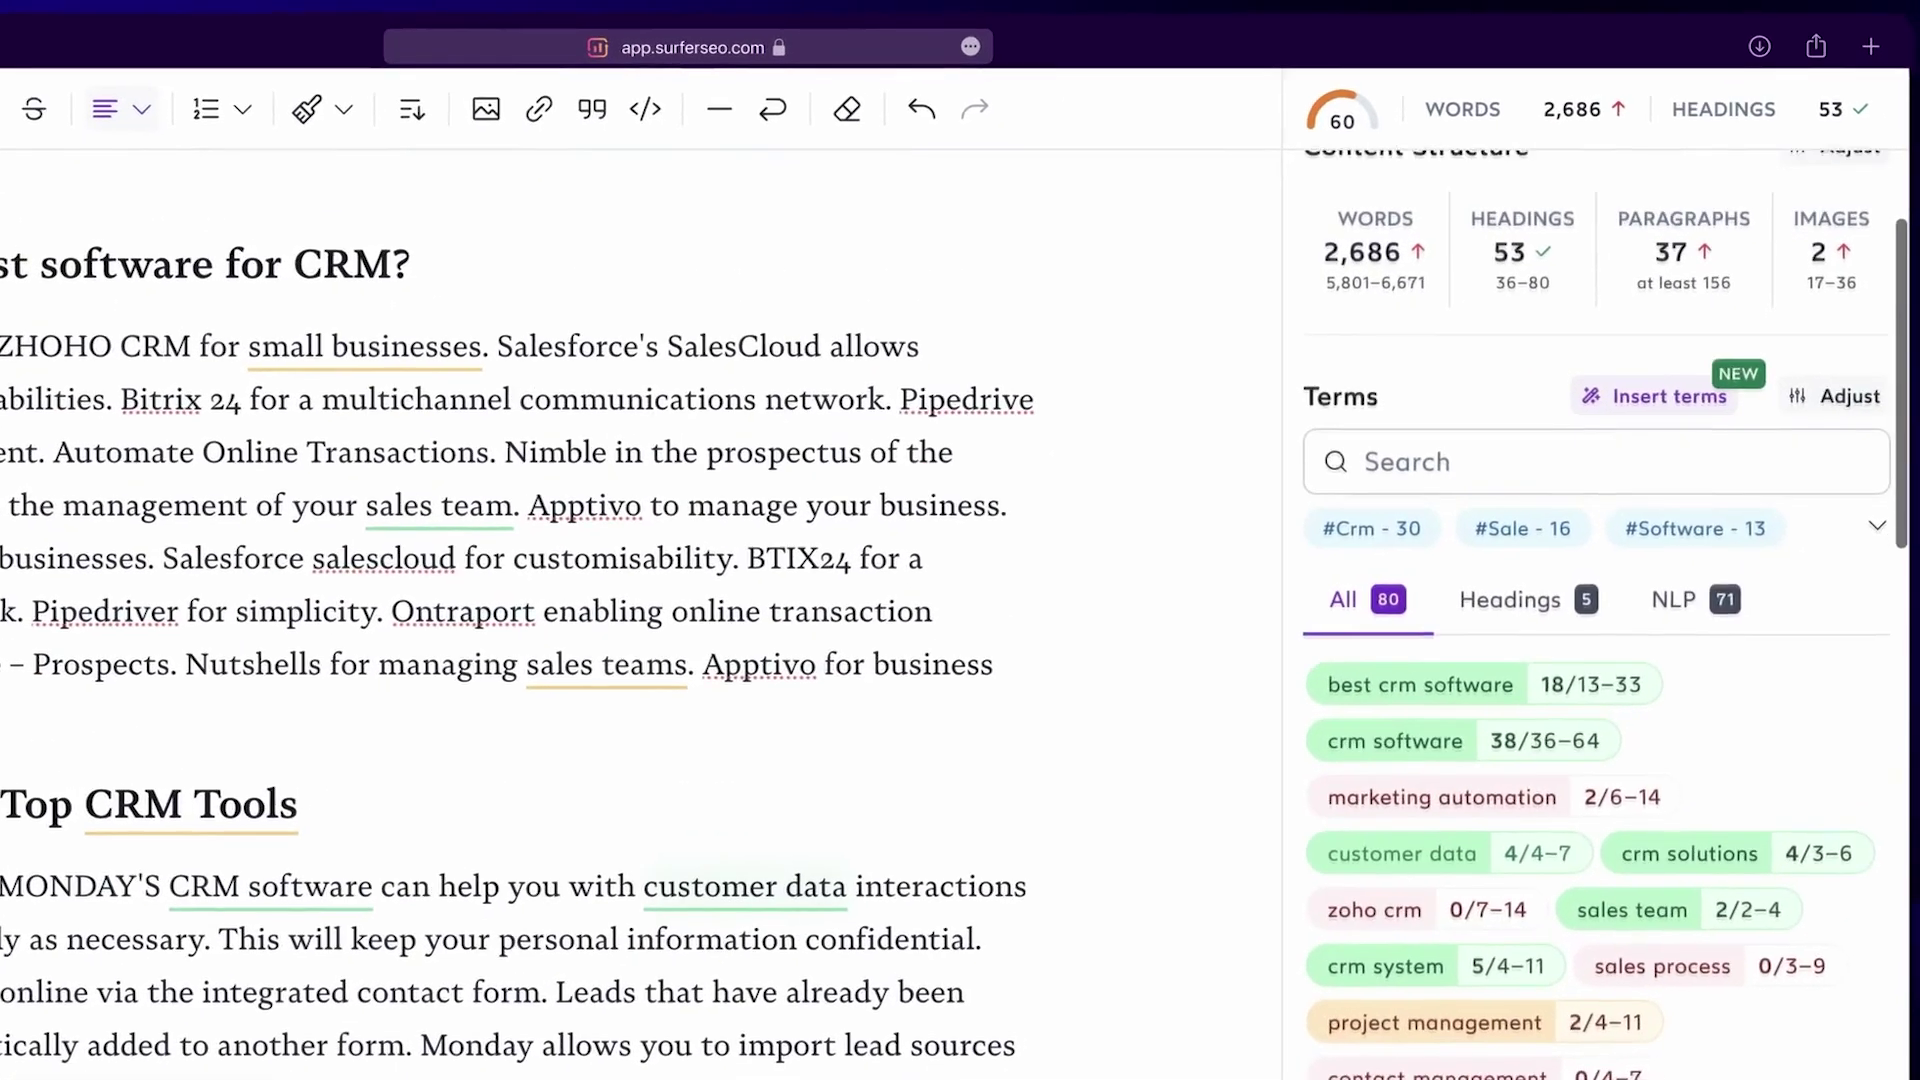
pyautogui.scroll(3, 1565, 905)
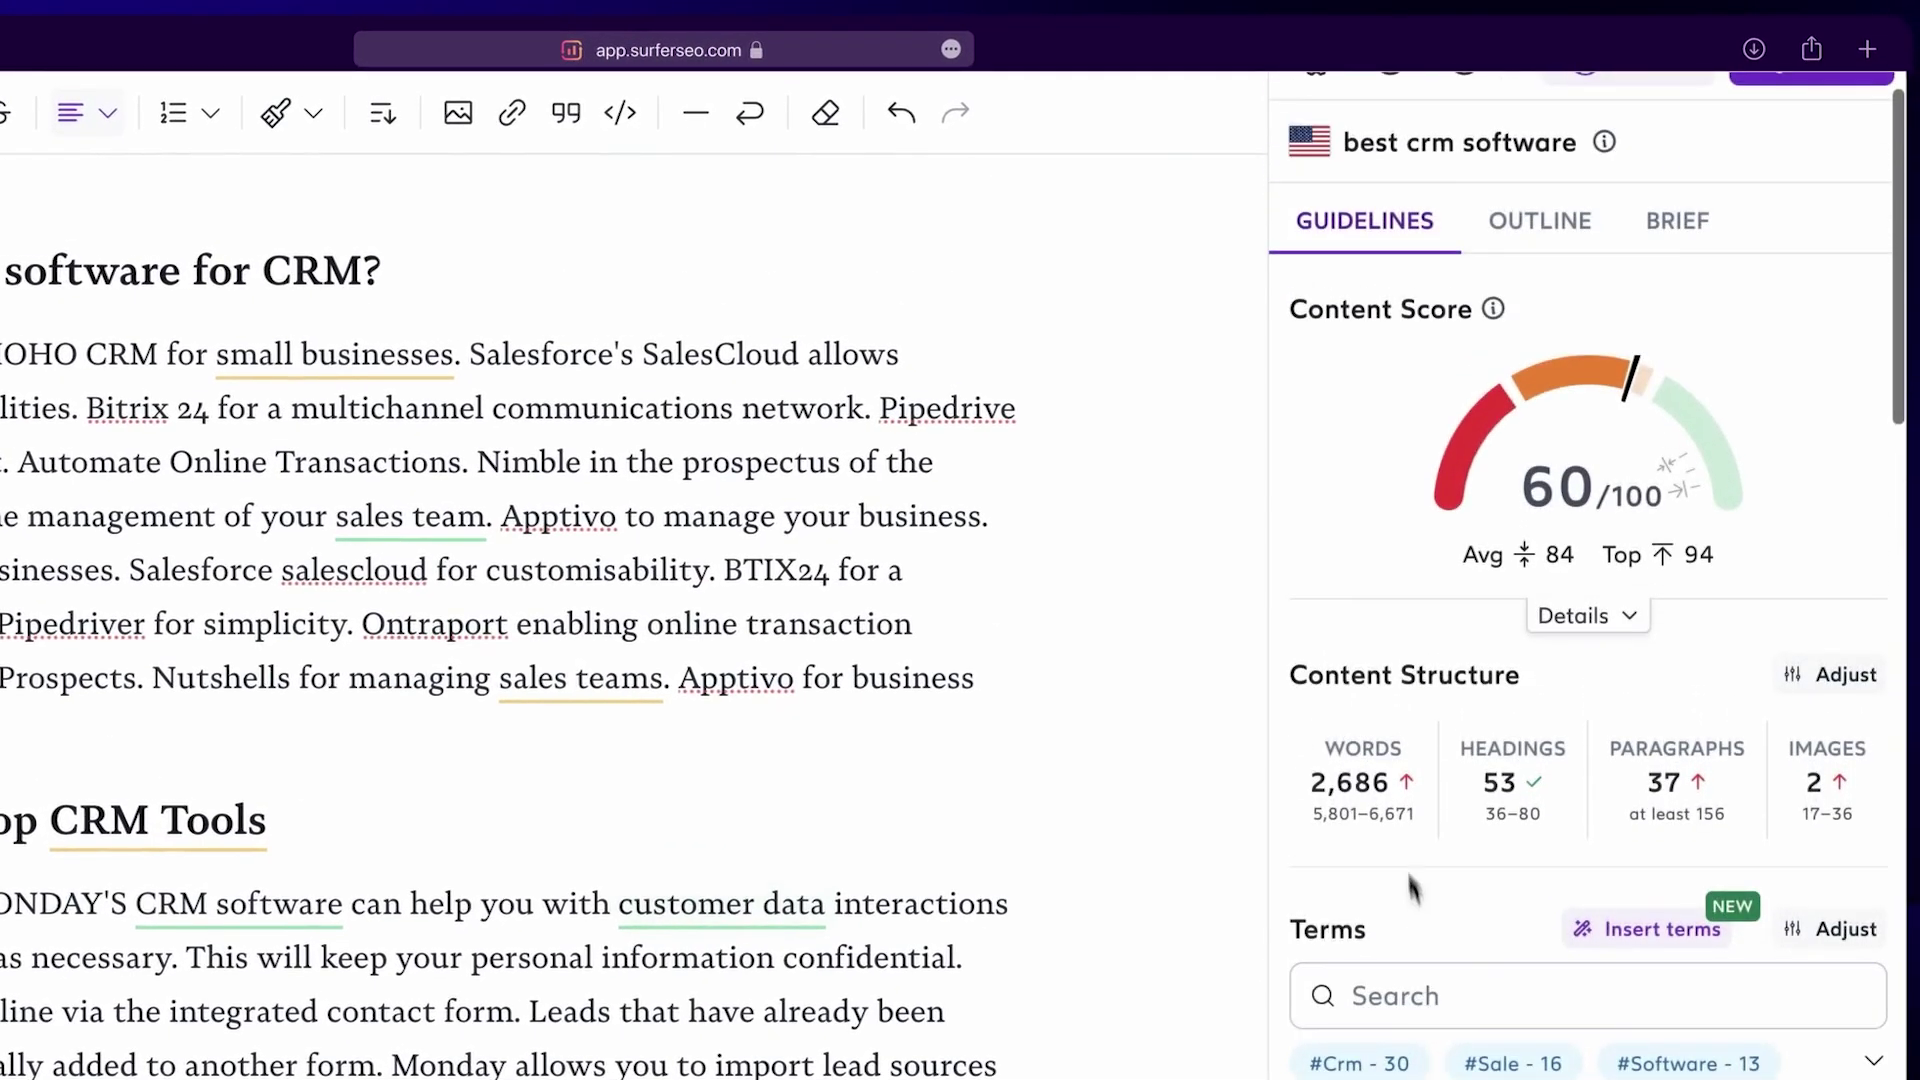
pyautogui.moveTo(1428, 793)
pyautogui.moveTo(1814, 783)
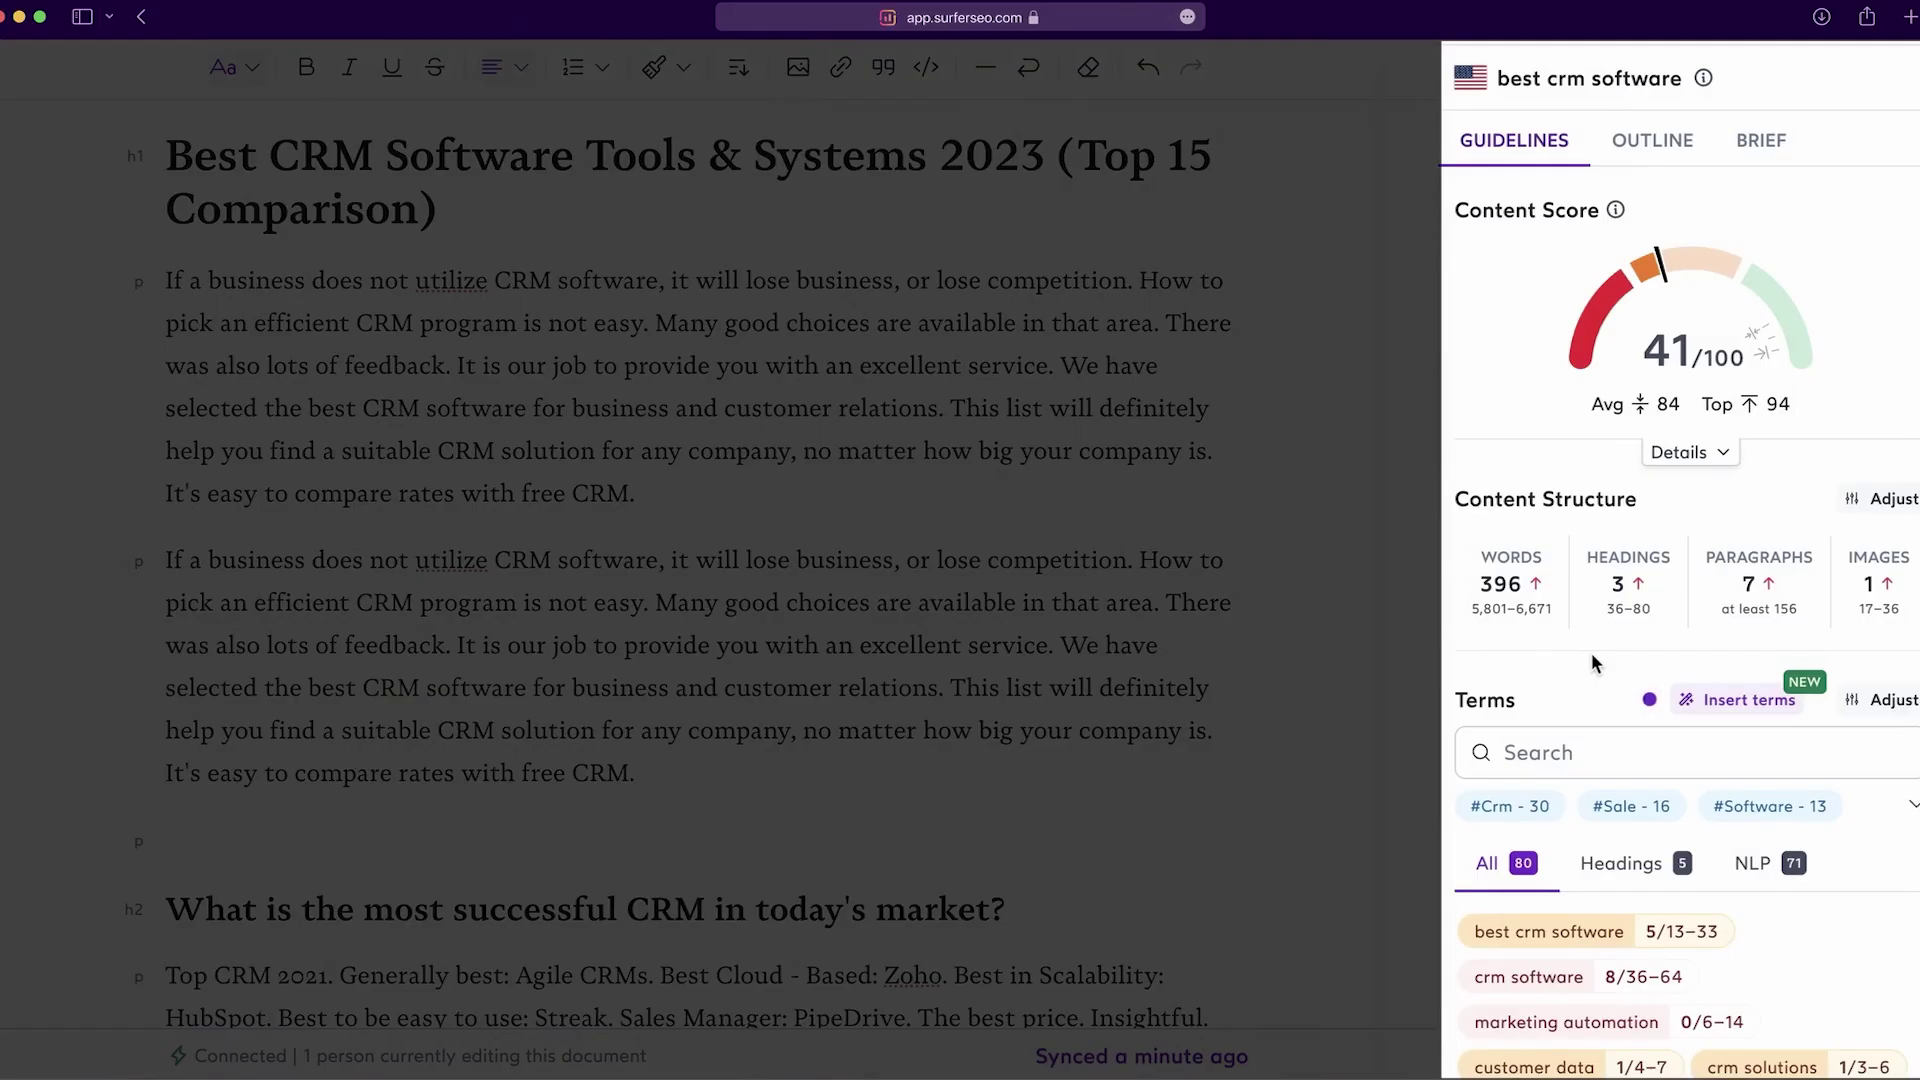
pyautogui.scroll(-5, 1592, 655)
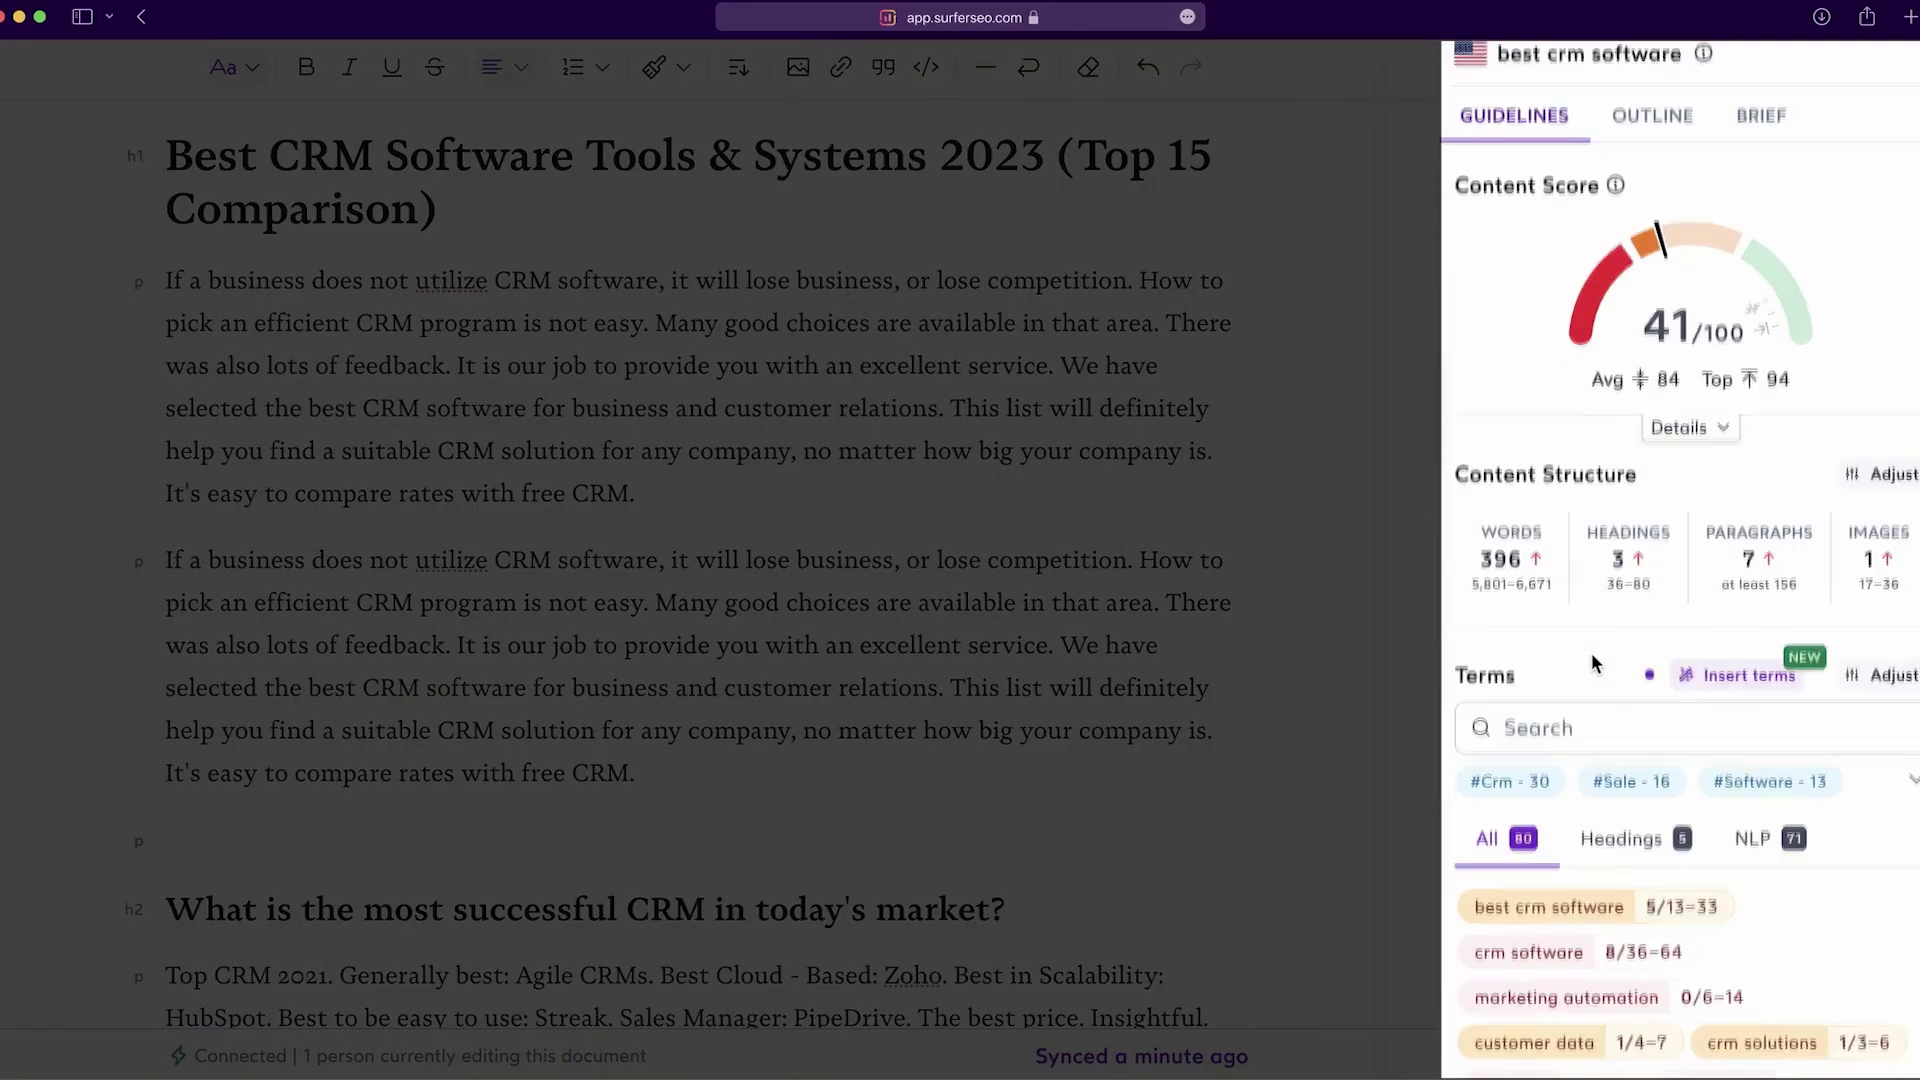
pyautogui.scroll(-2, 1593, 665)
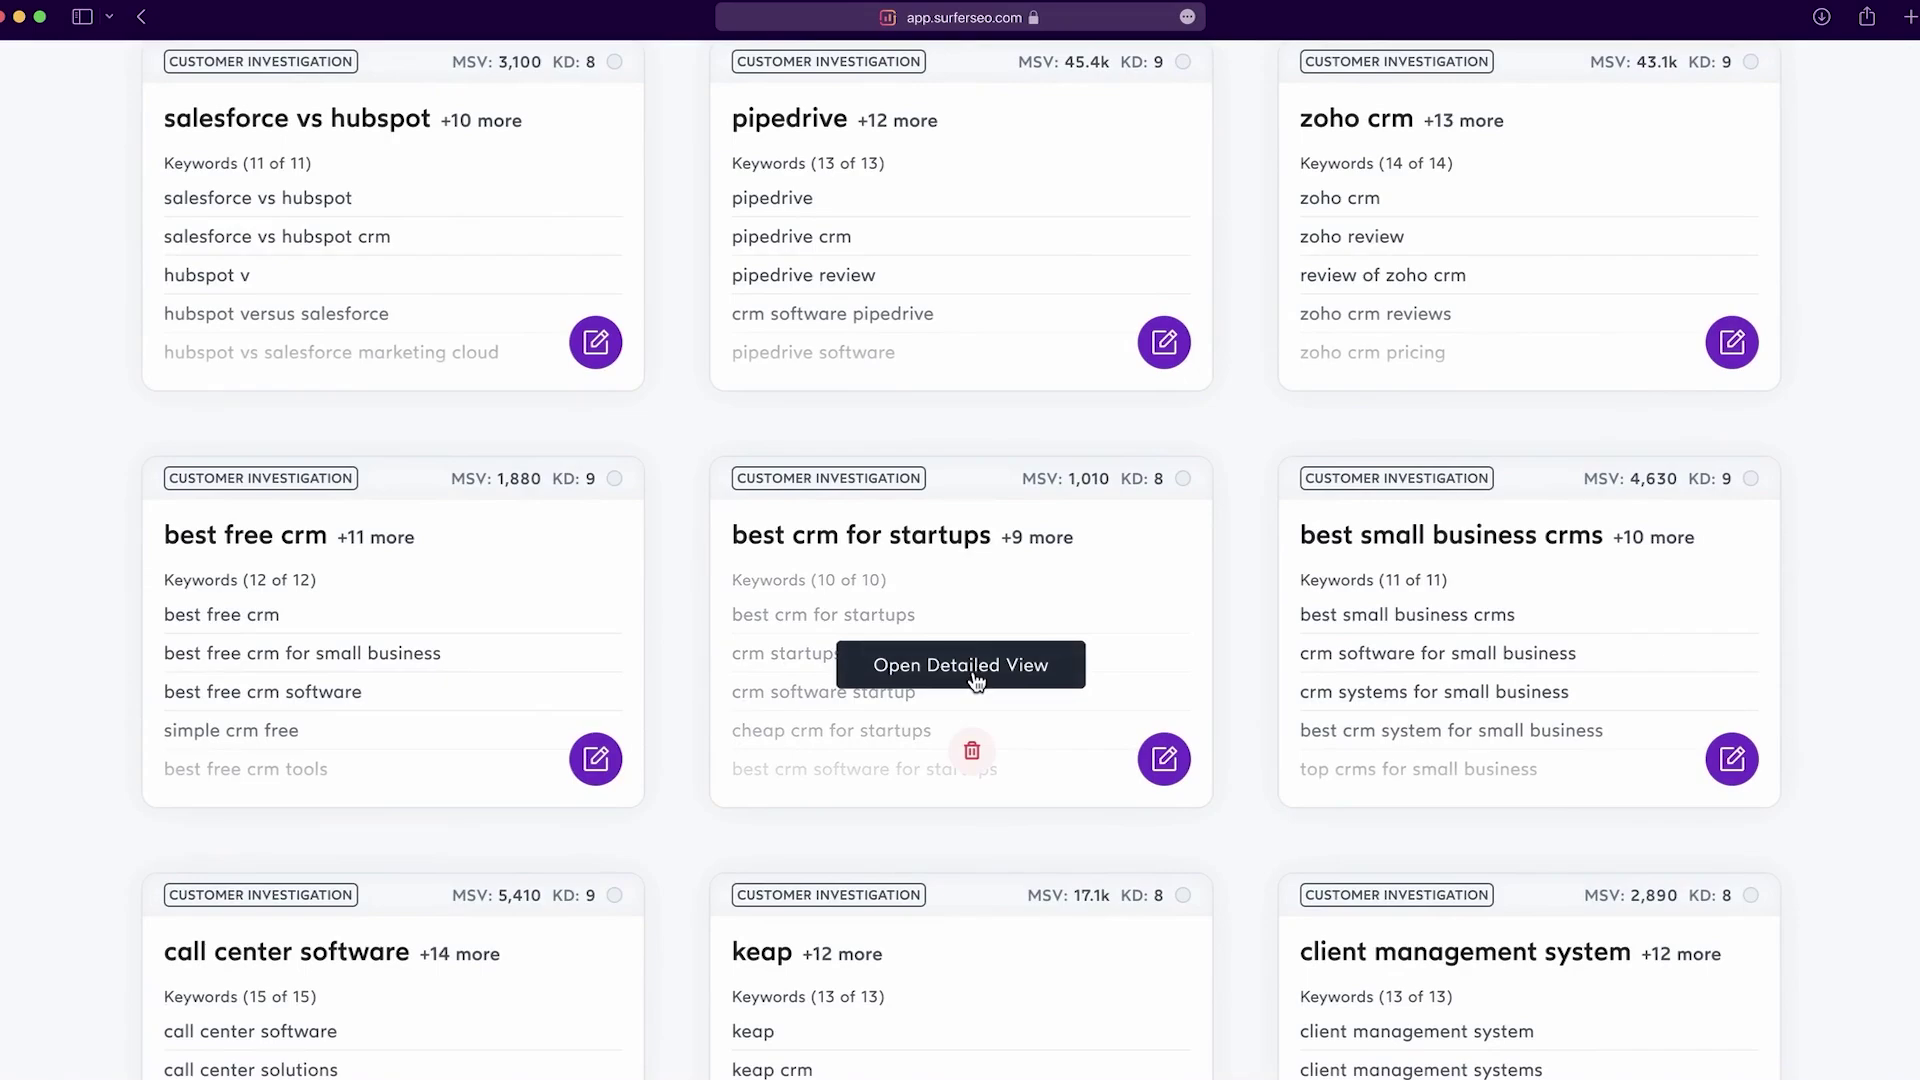
pyautogui.click(976, 680)
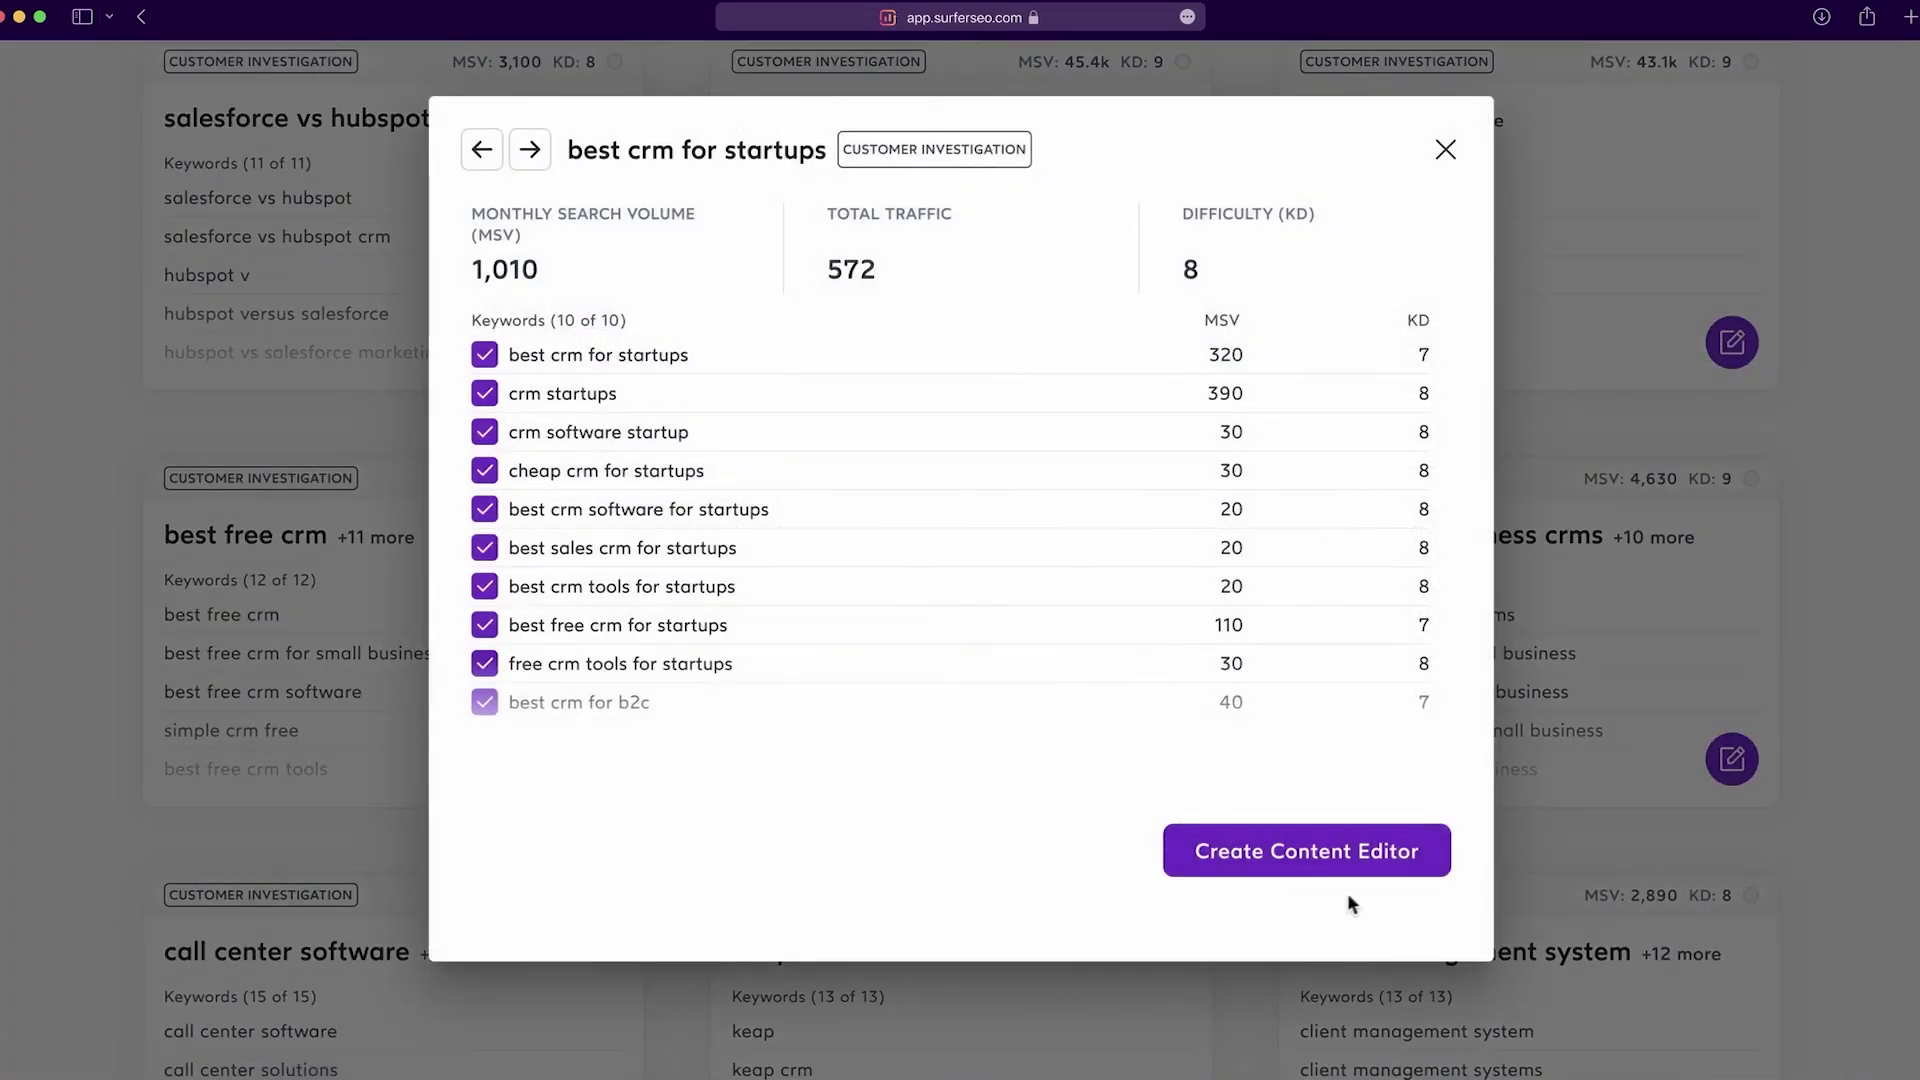
pyautogui.click(1376, 875)
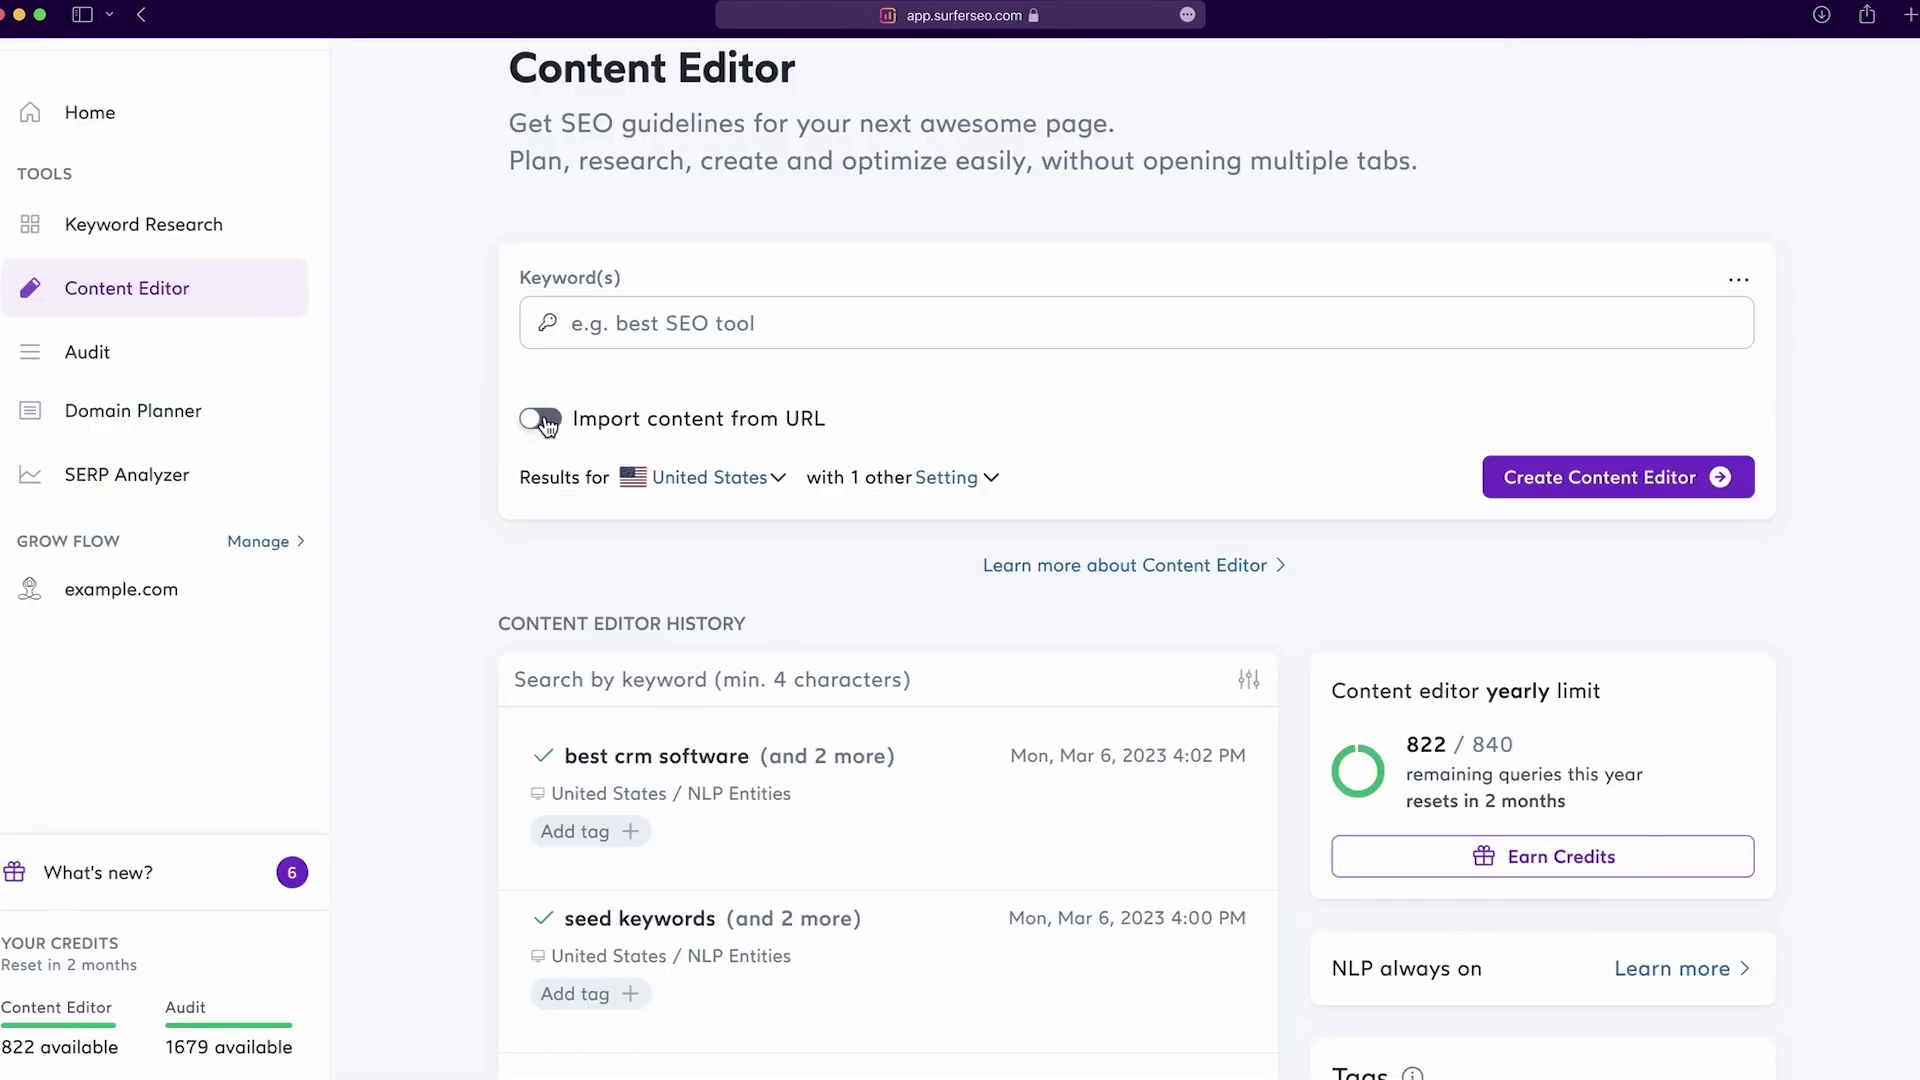
pyautogui.click(544, 421)
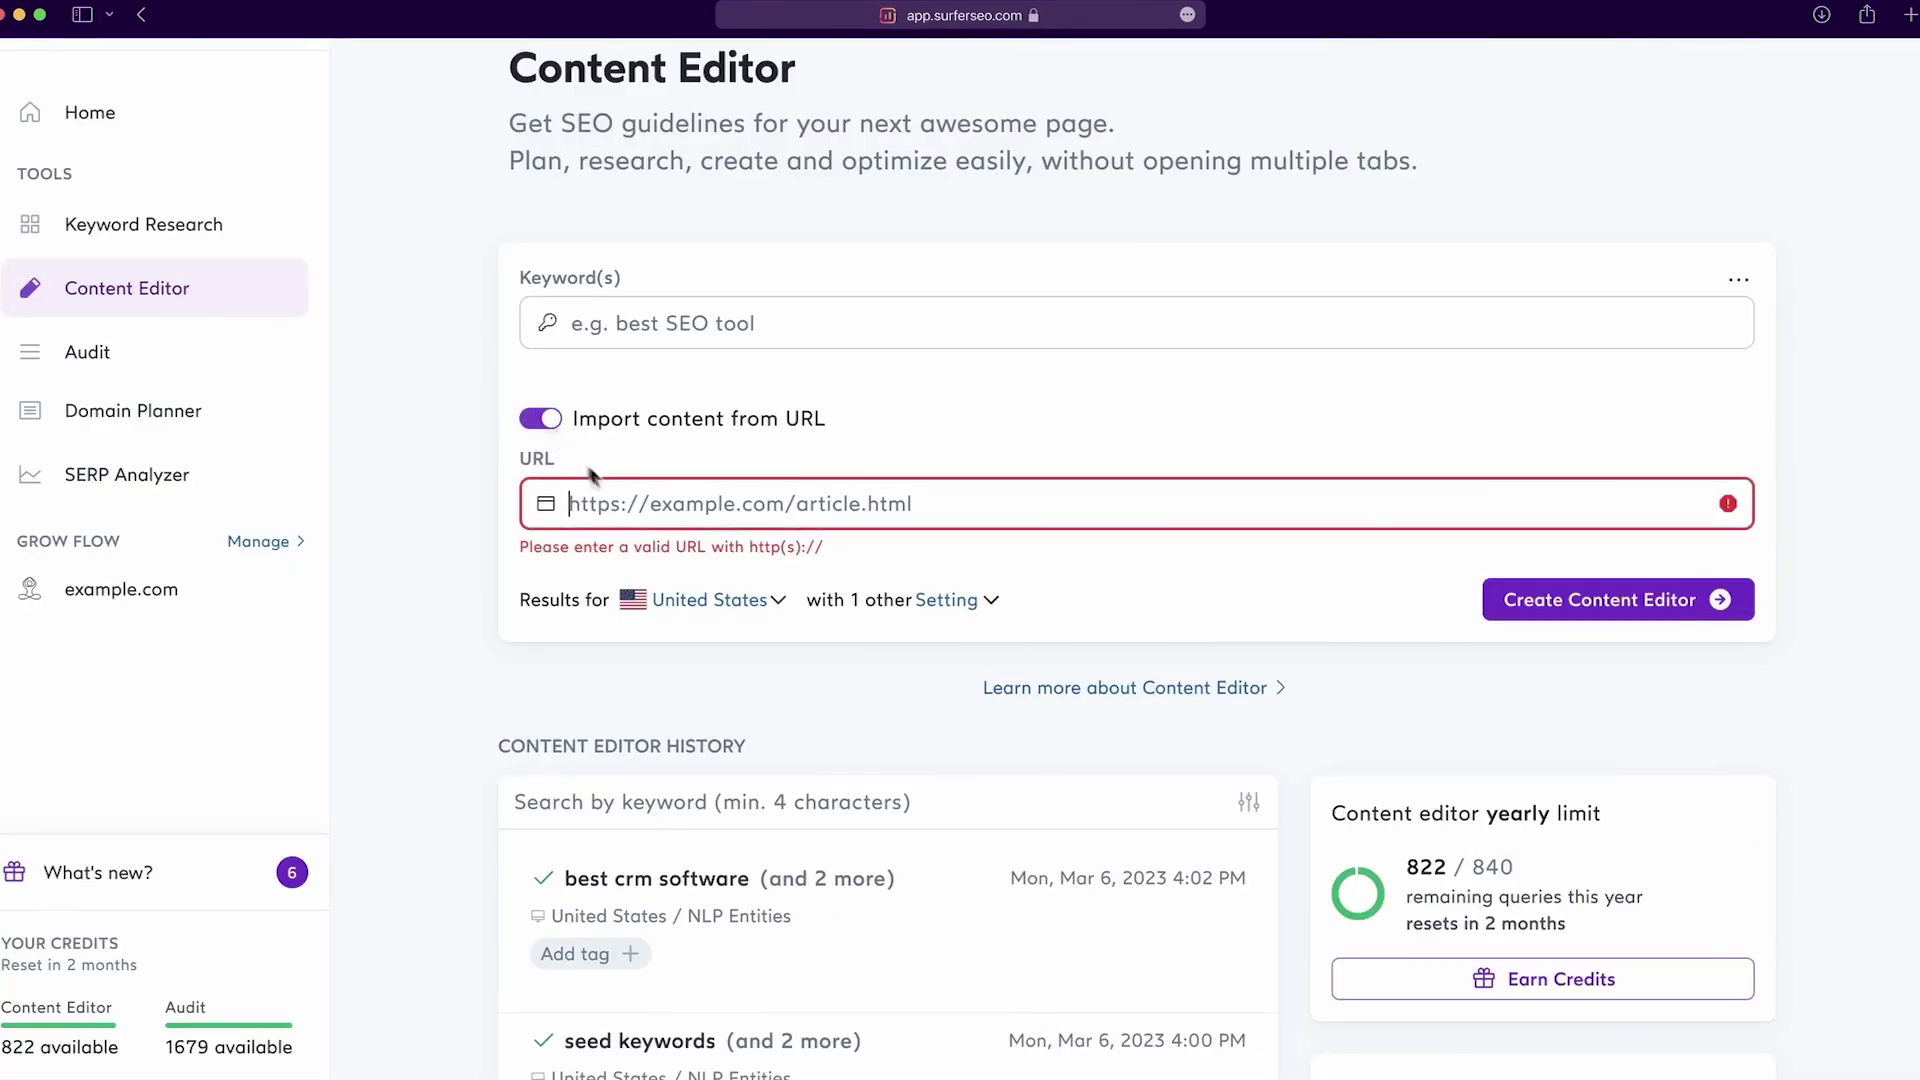
pyautogui.write('https://example.com/best-crm-software')
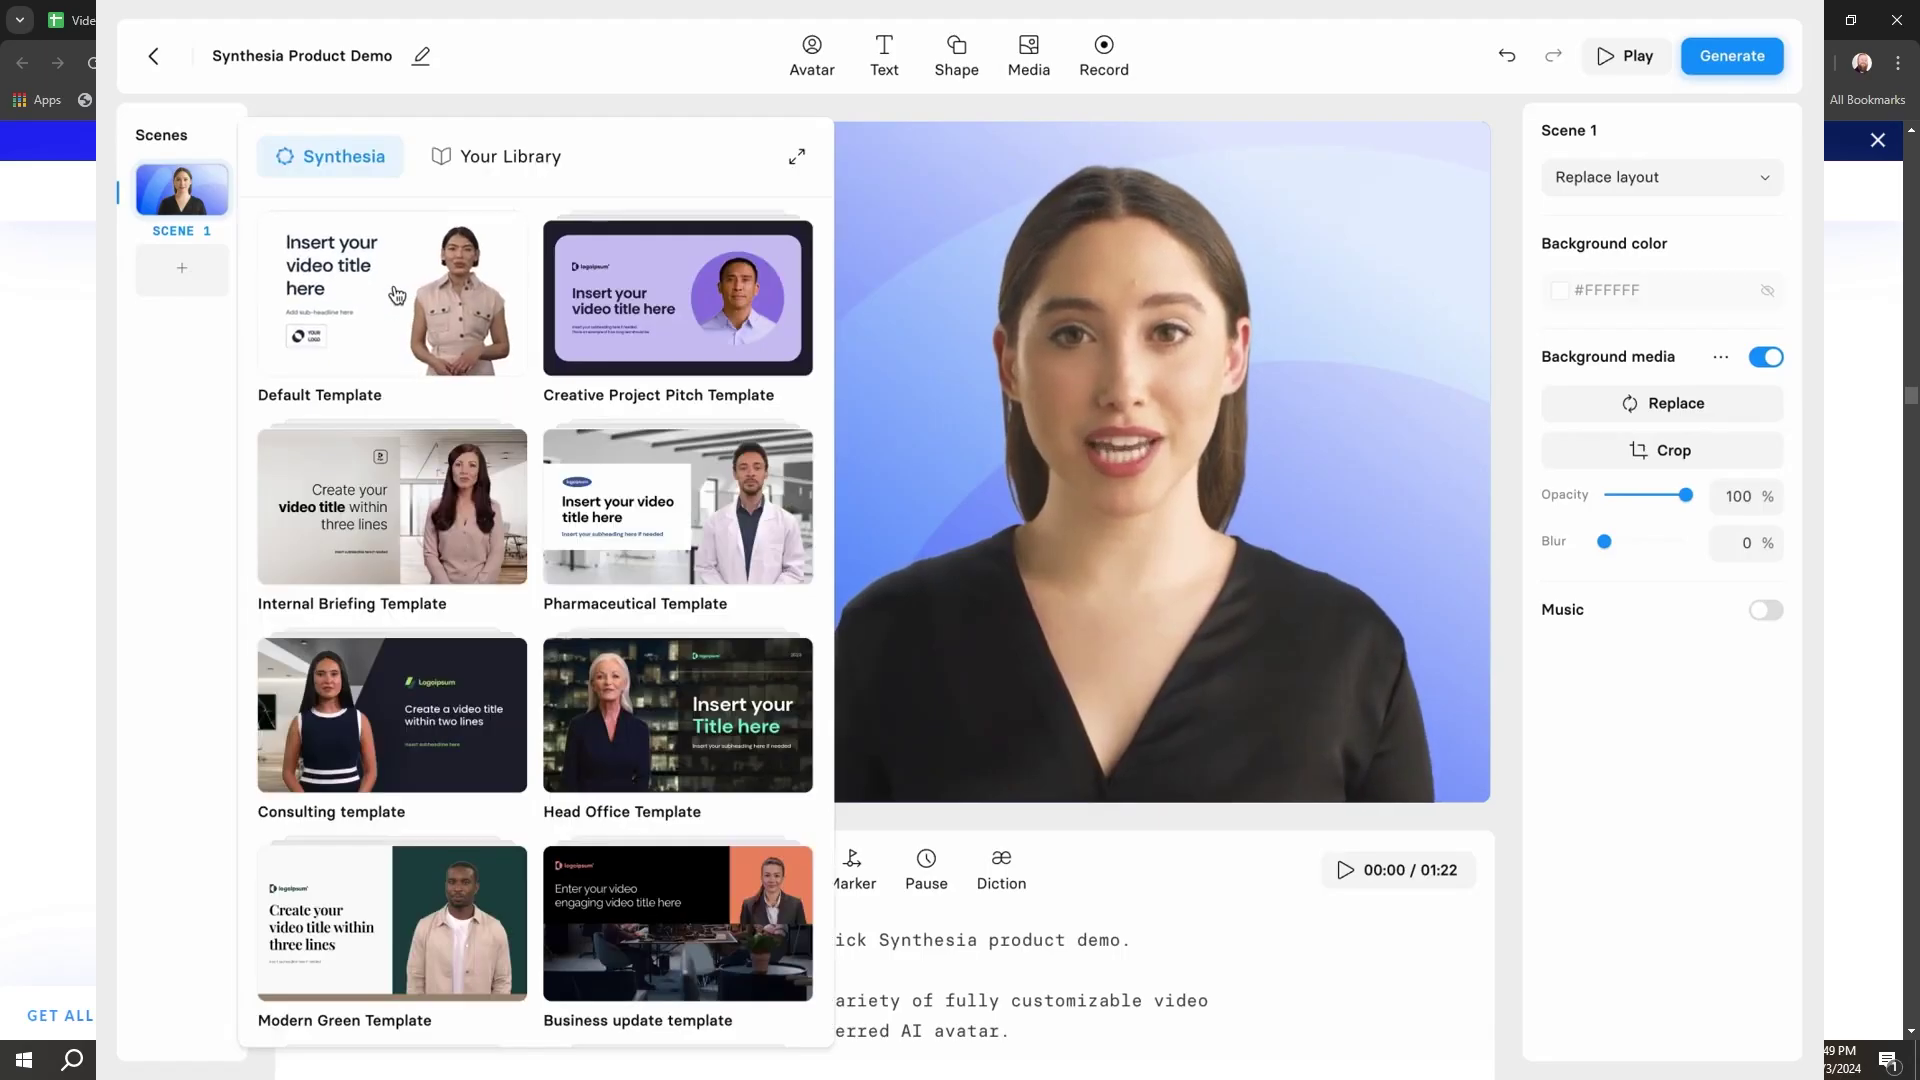
# - Add all the ACME Template scenes from Your Library to the video
pyautogui.scroll(-20, 396, 294)
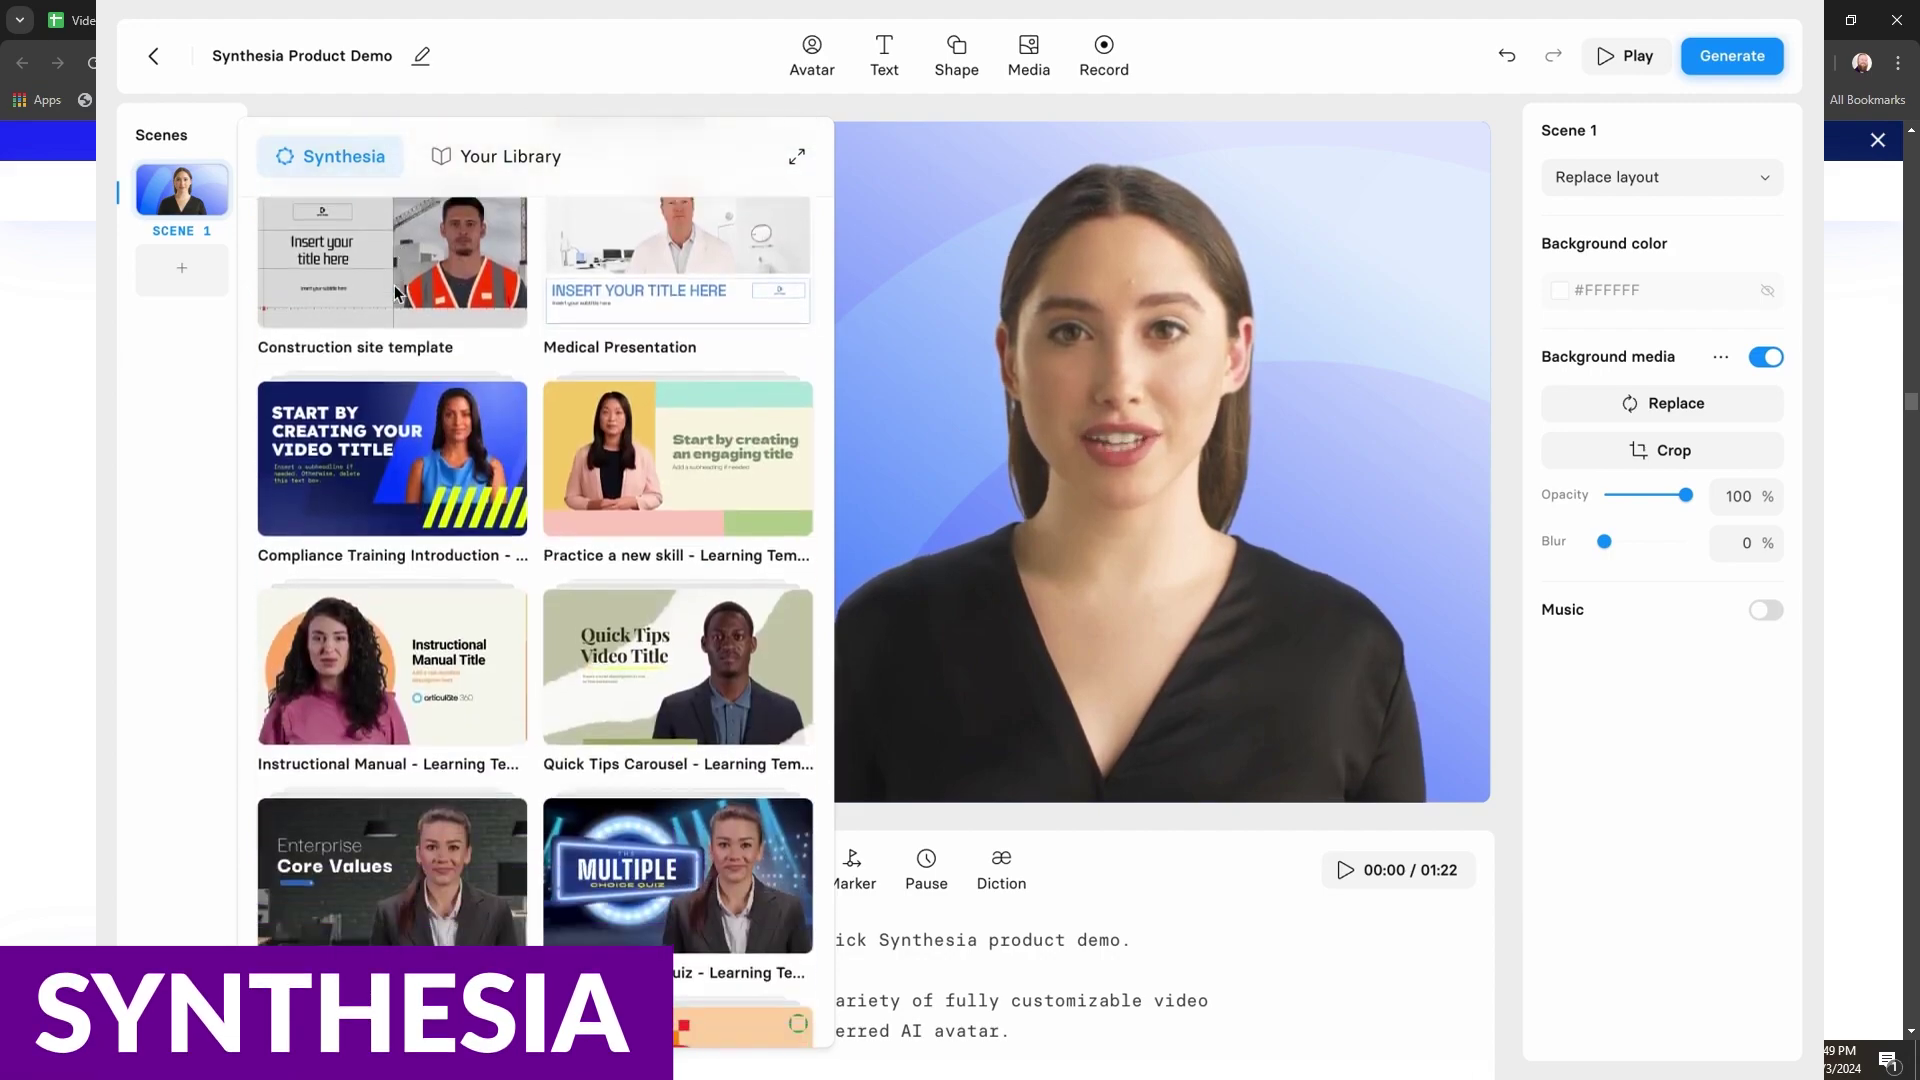
pyautogui.click(485, 160)
pyautogui.click(486, 245)
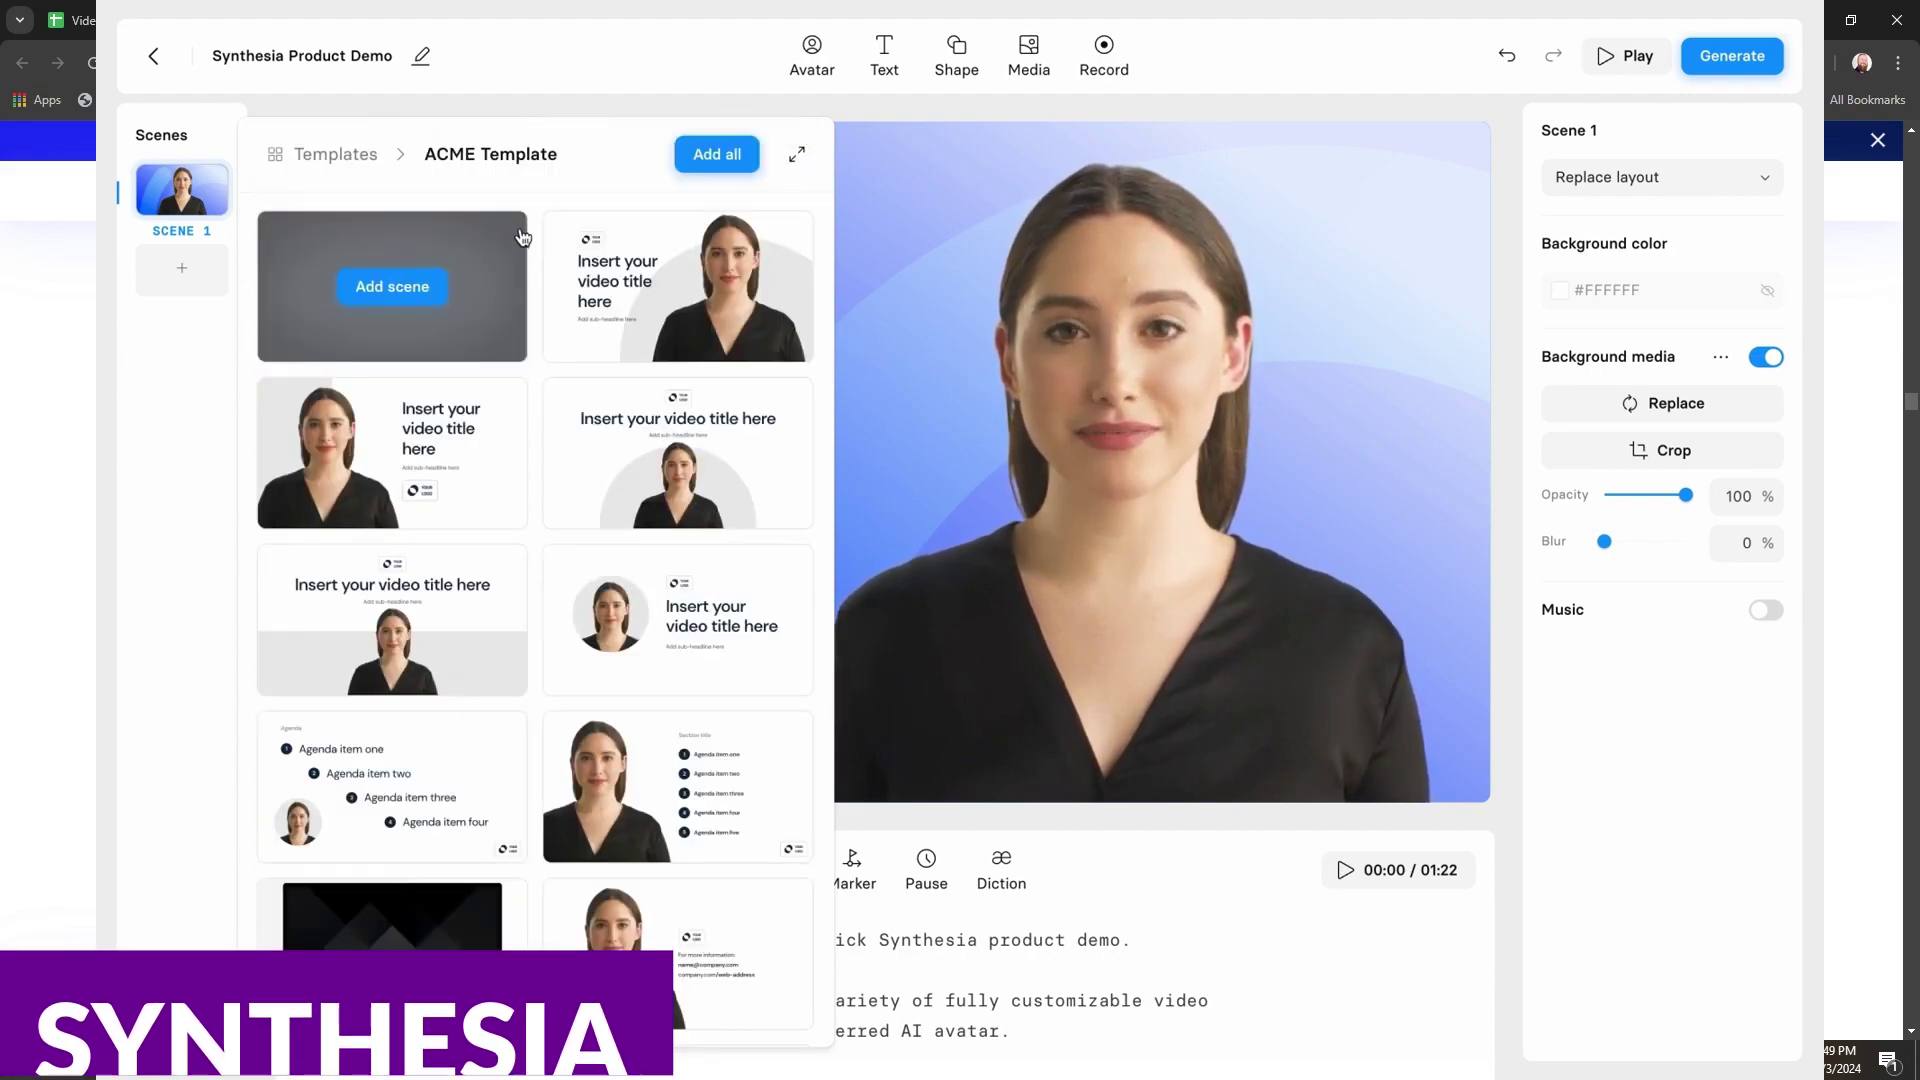
pyautogui.click(716, 155)
pyautogui.click(817, 62)
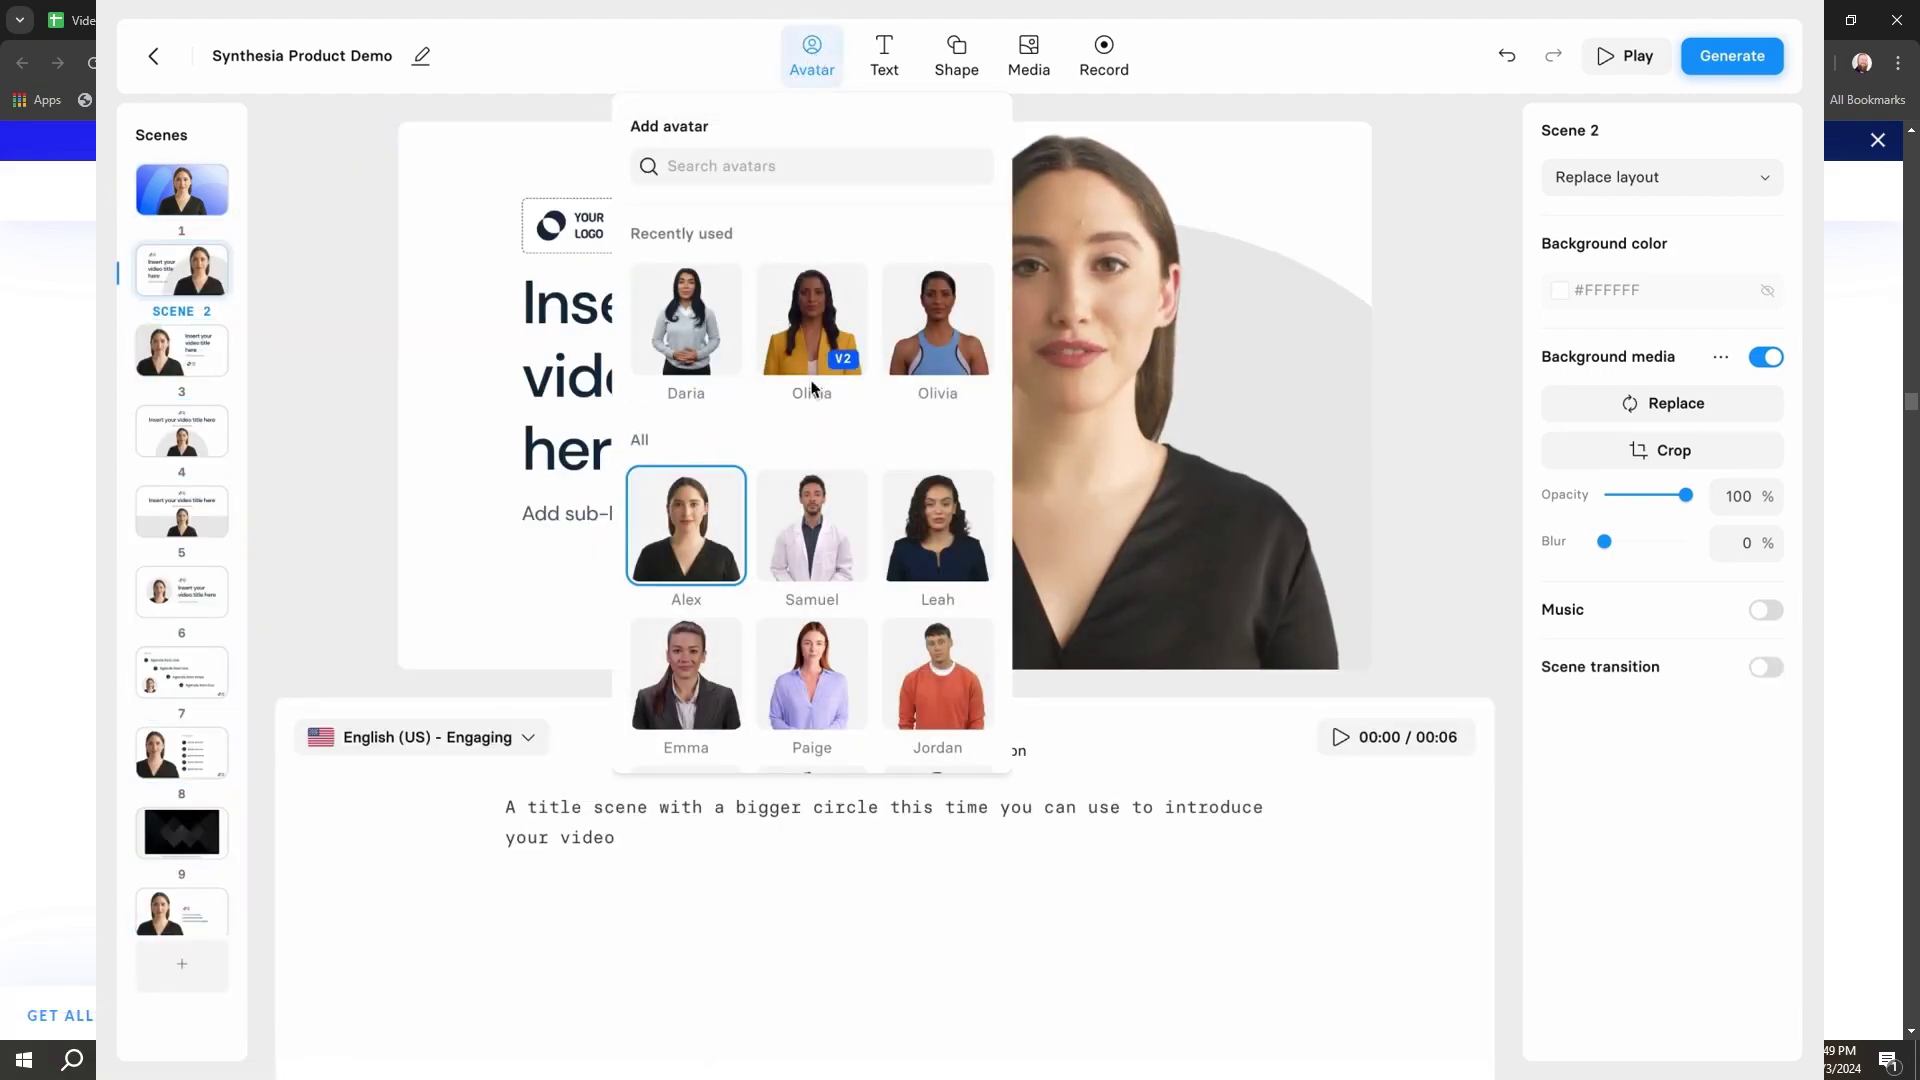
pyautogui.scroll(-15, 812, 358)
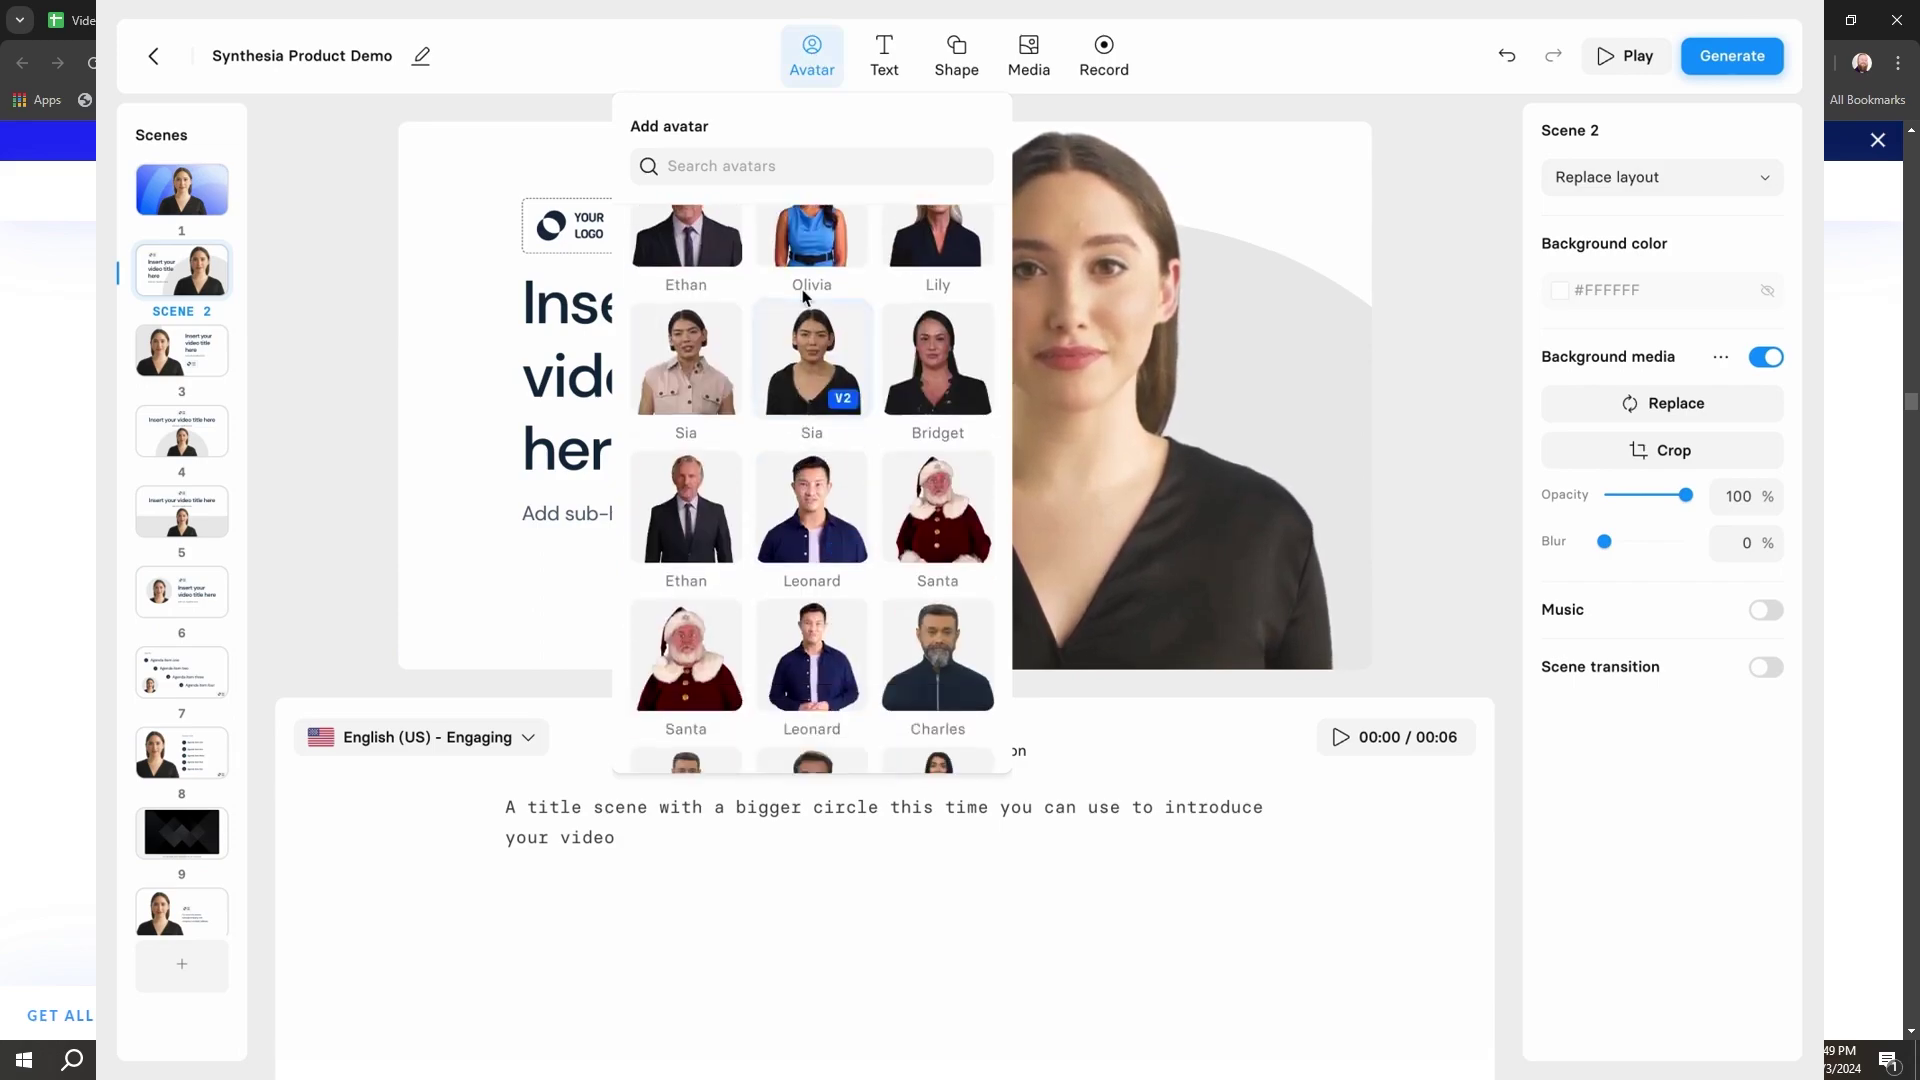
# - Write scene 2's script 'Type in text in over 120 languages.' and preview the English (GB) Narration voice
pyautogui.write('Typ')
pyautogui.write('e in text in over 120 languages.')
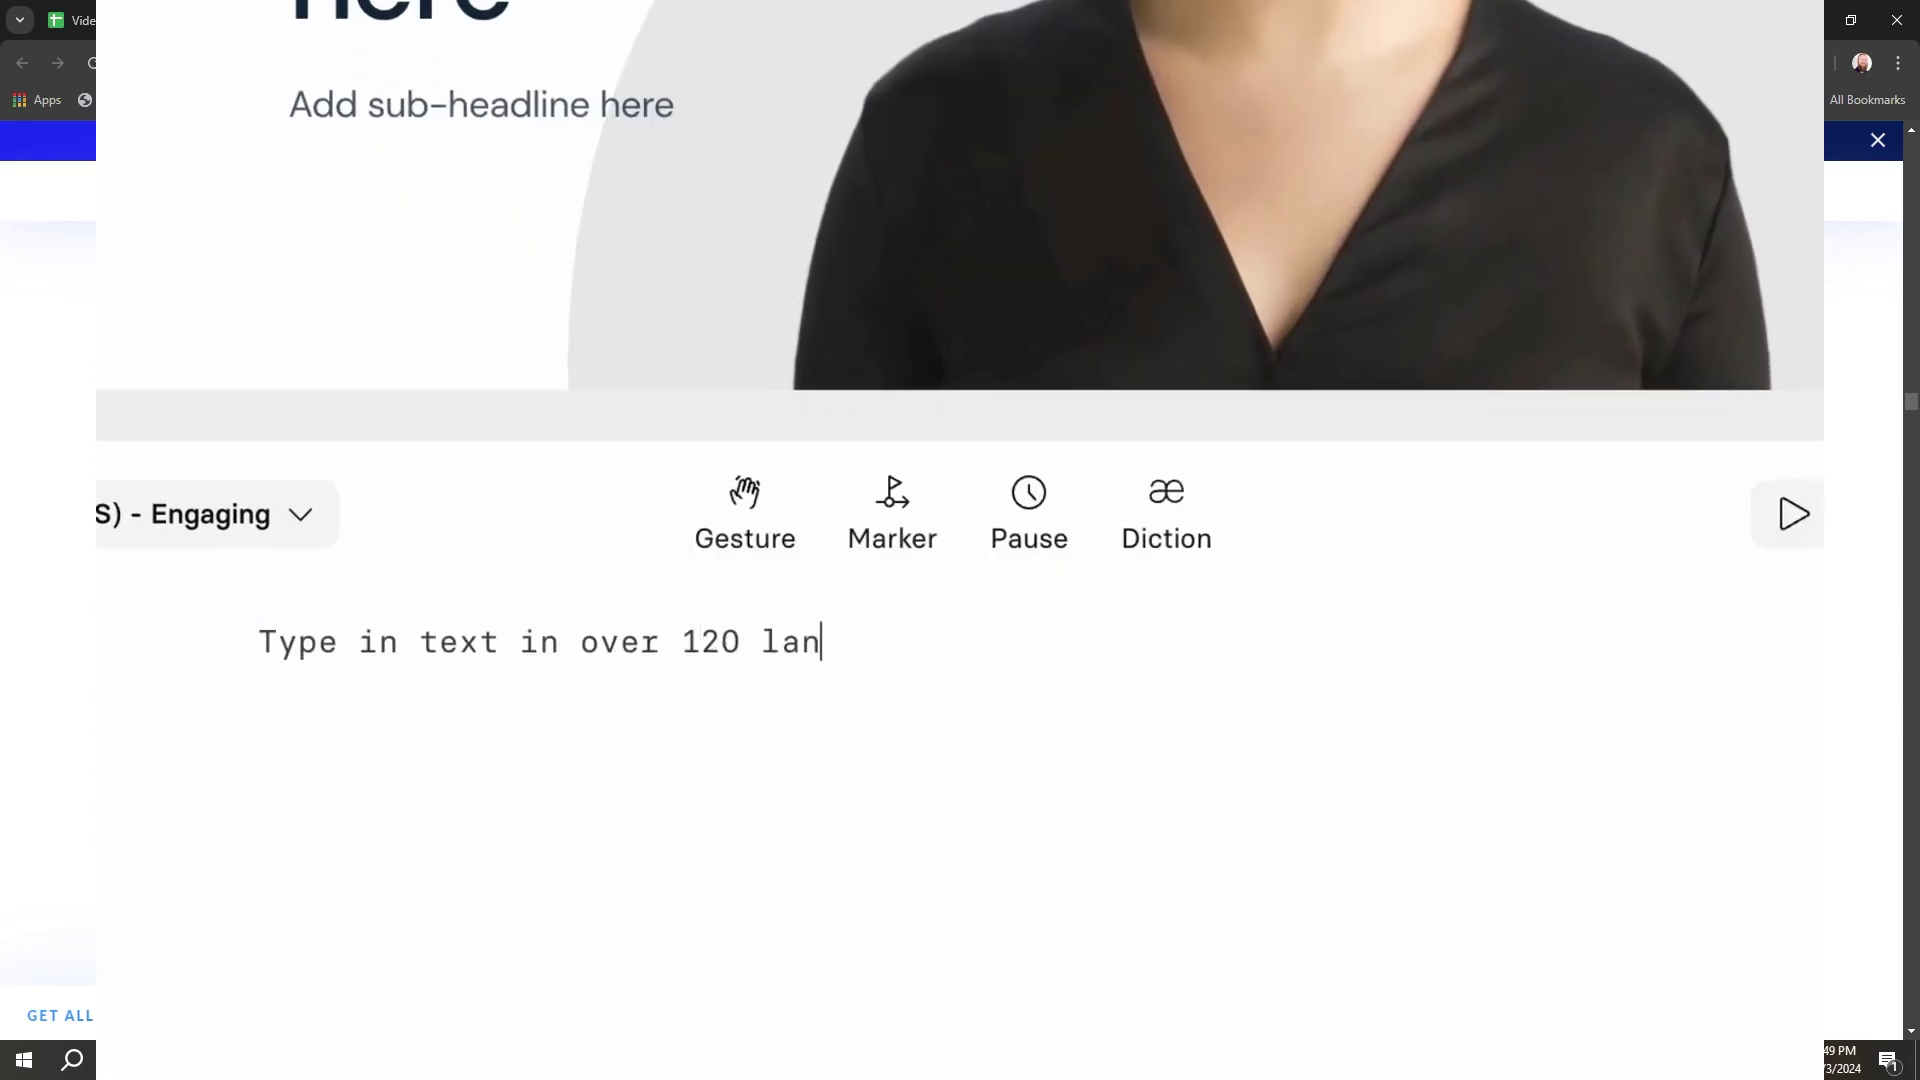
pyautogui.click(666, 499)
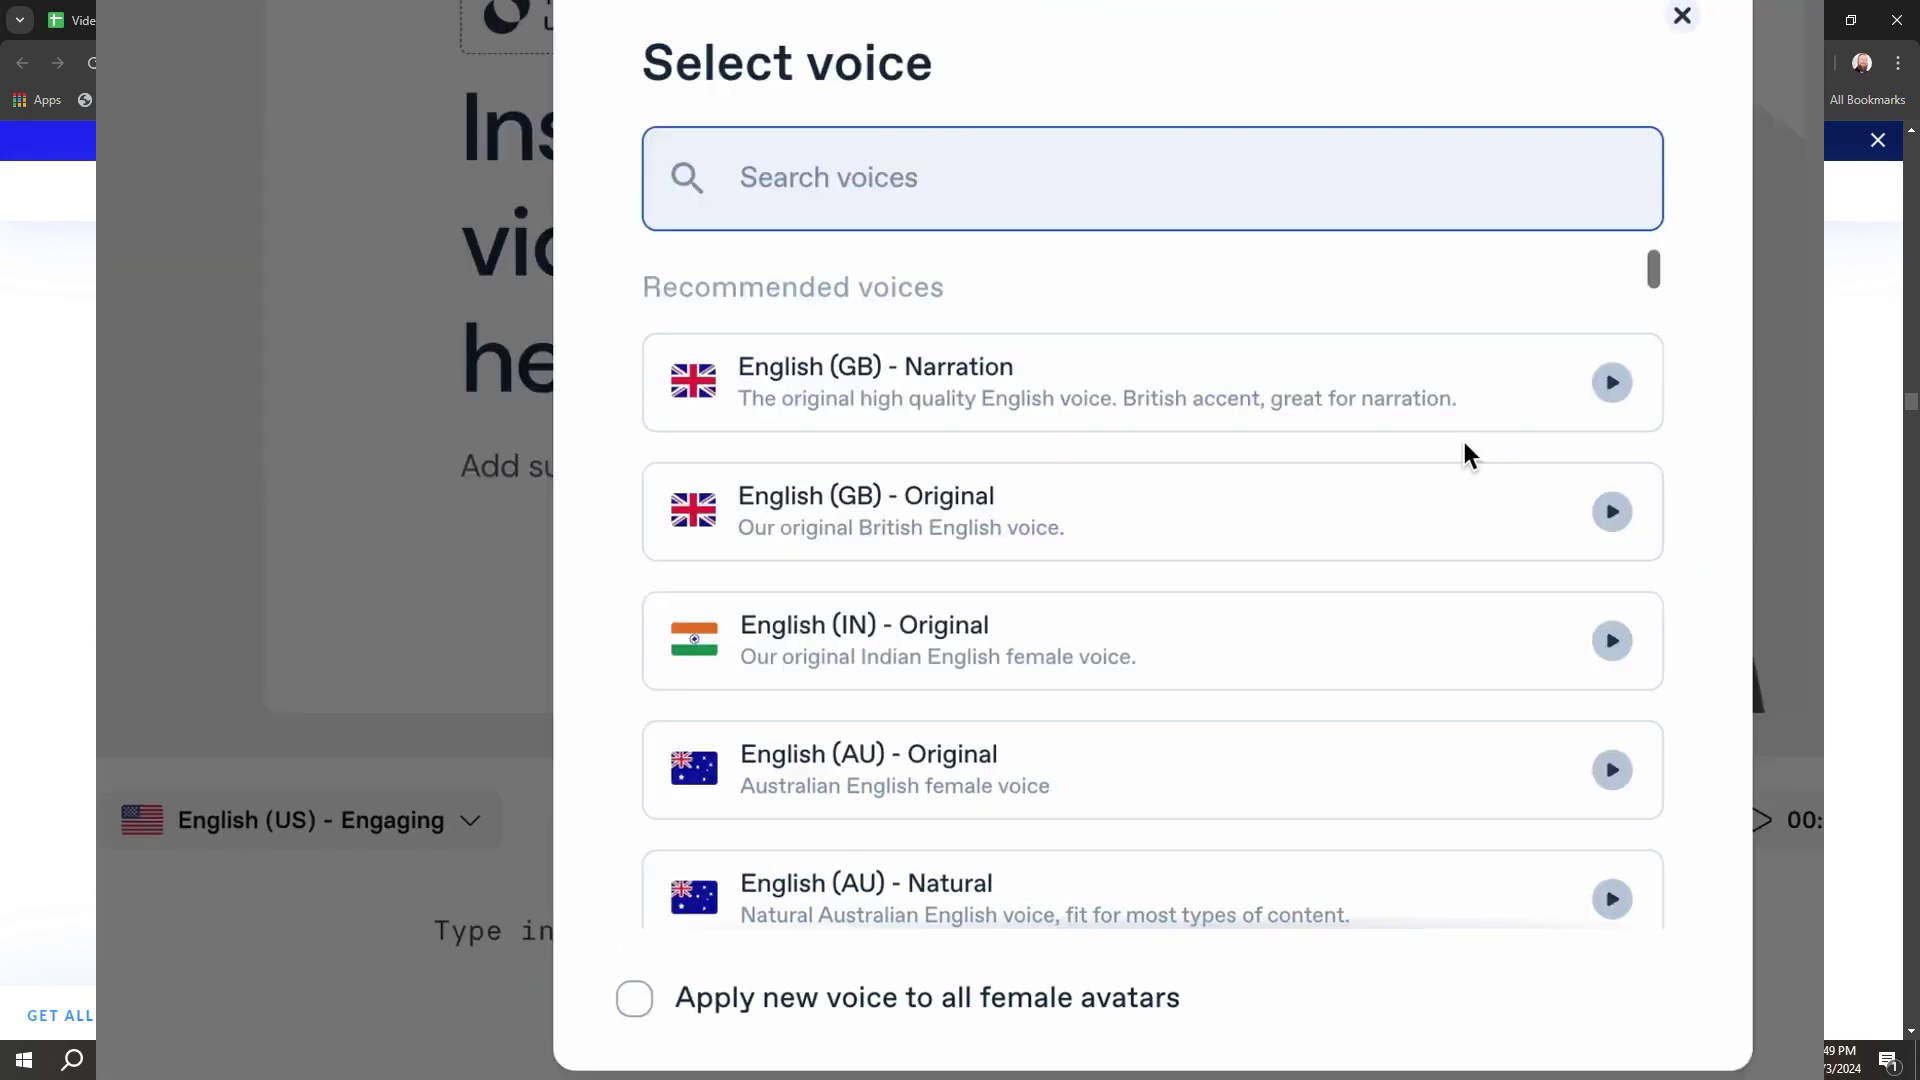
pyautogui.click(1611, 384)
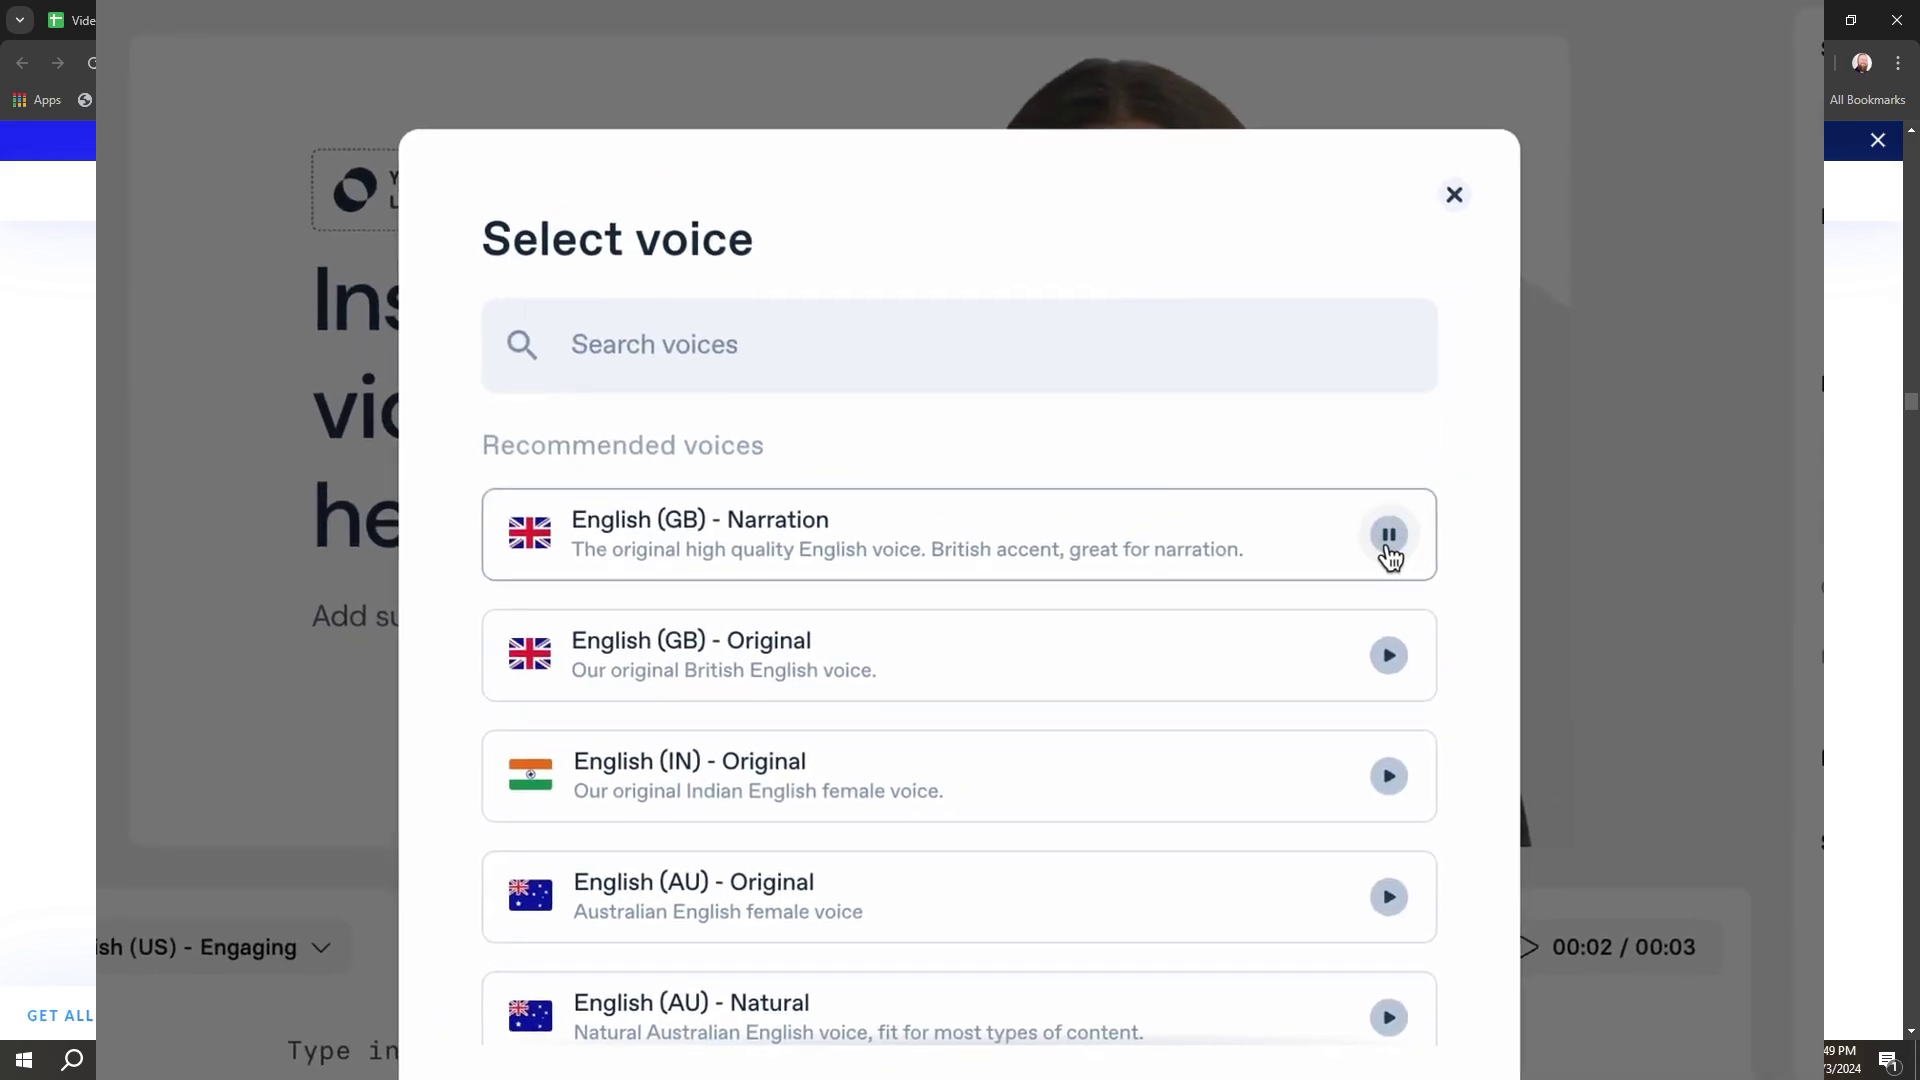
pyautogui.press('Escape')
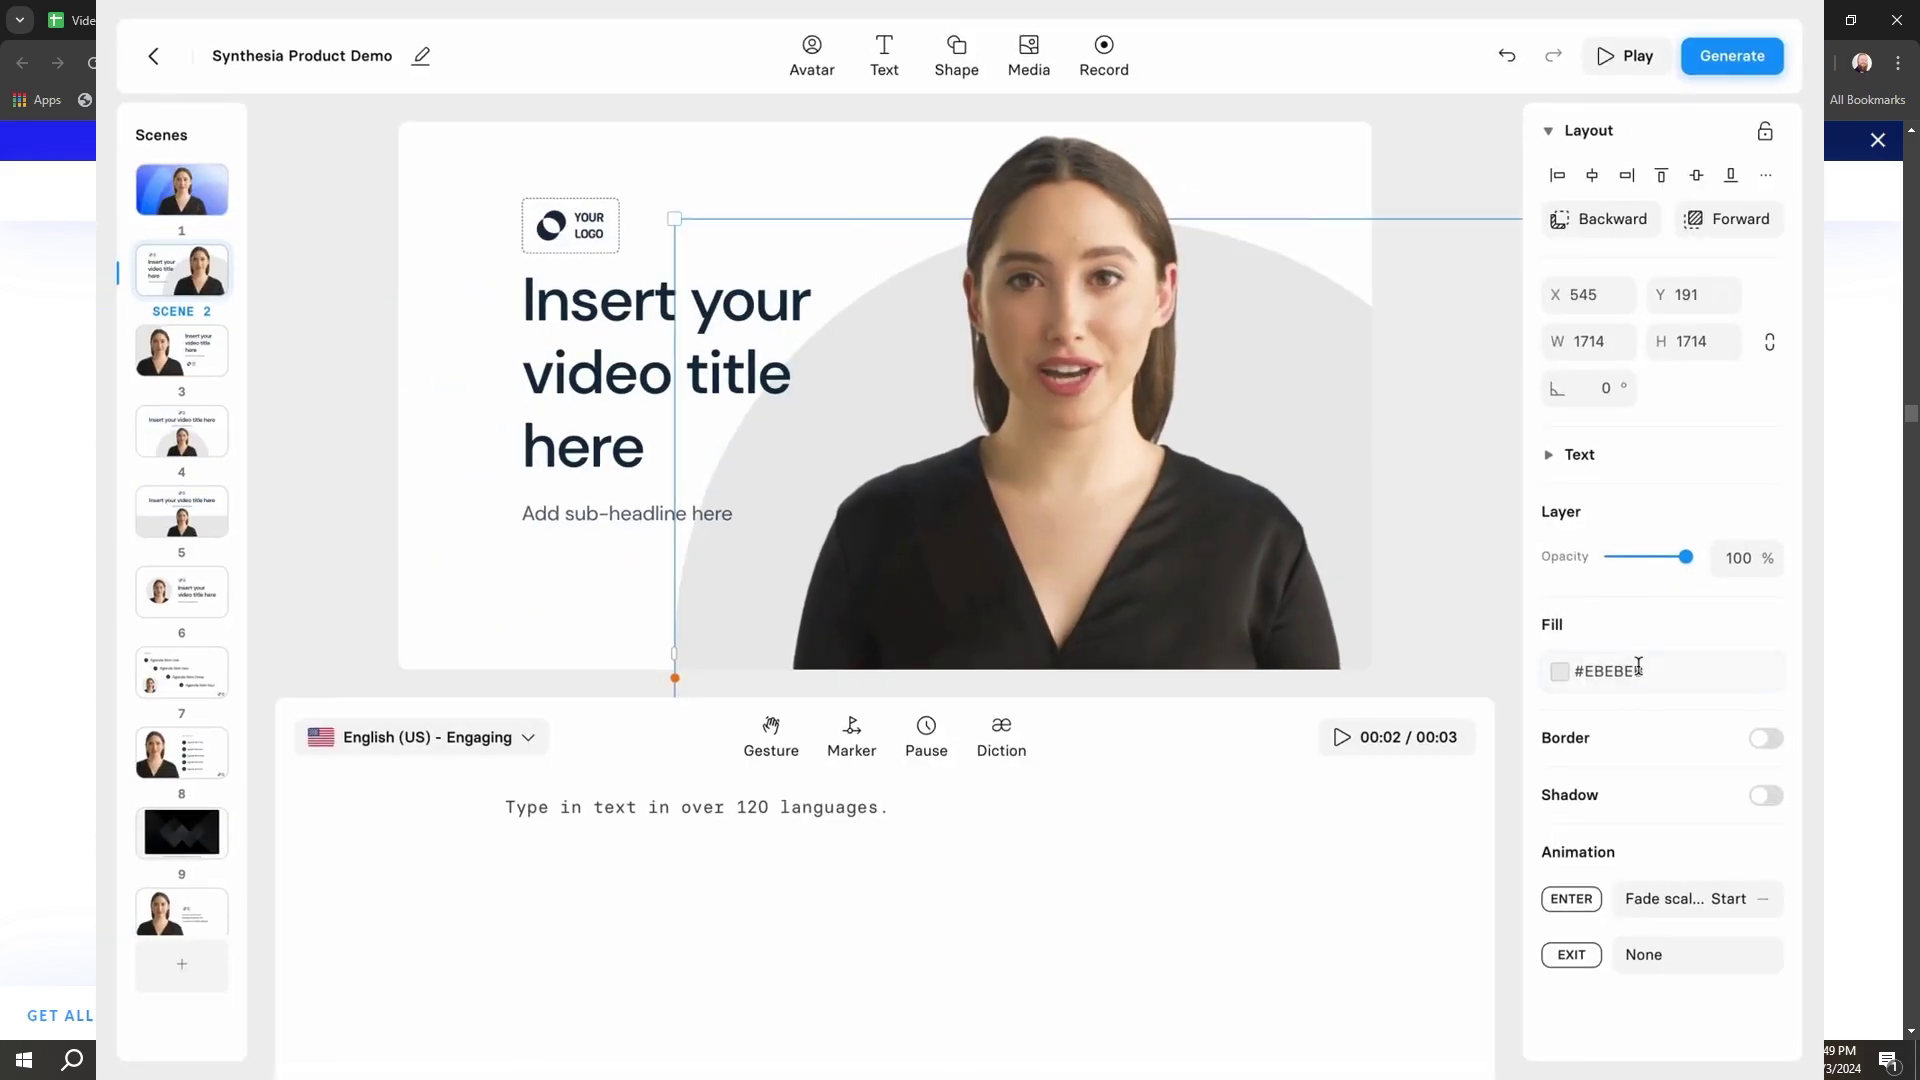
# - Change the circle's fill colour to #DBE2FF everywhere it is used
pyautogui.click(1638, 668)
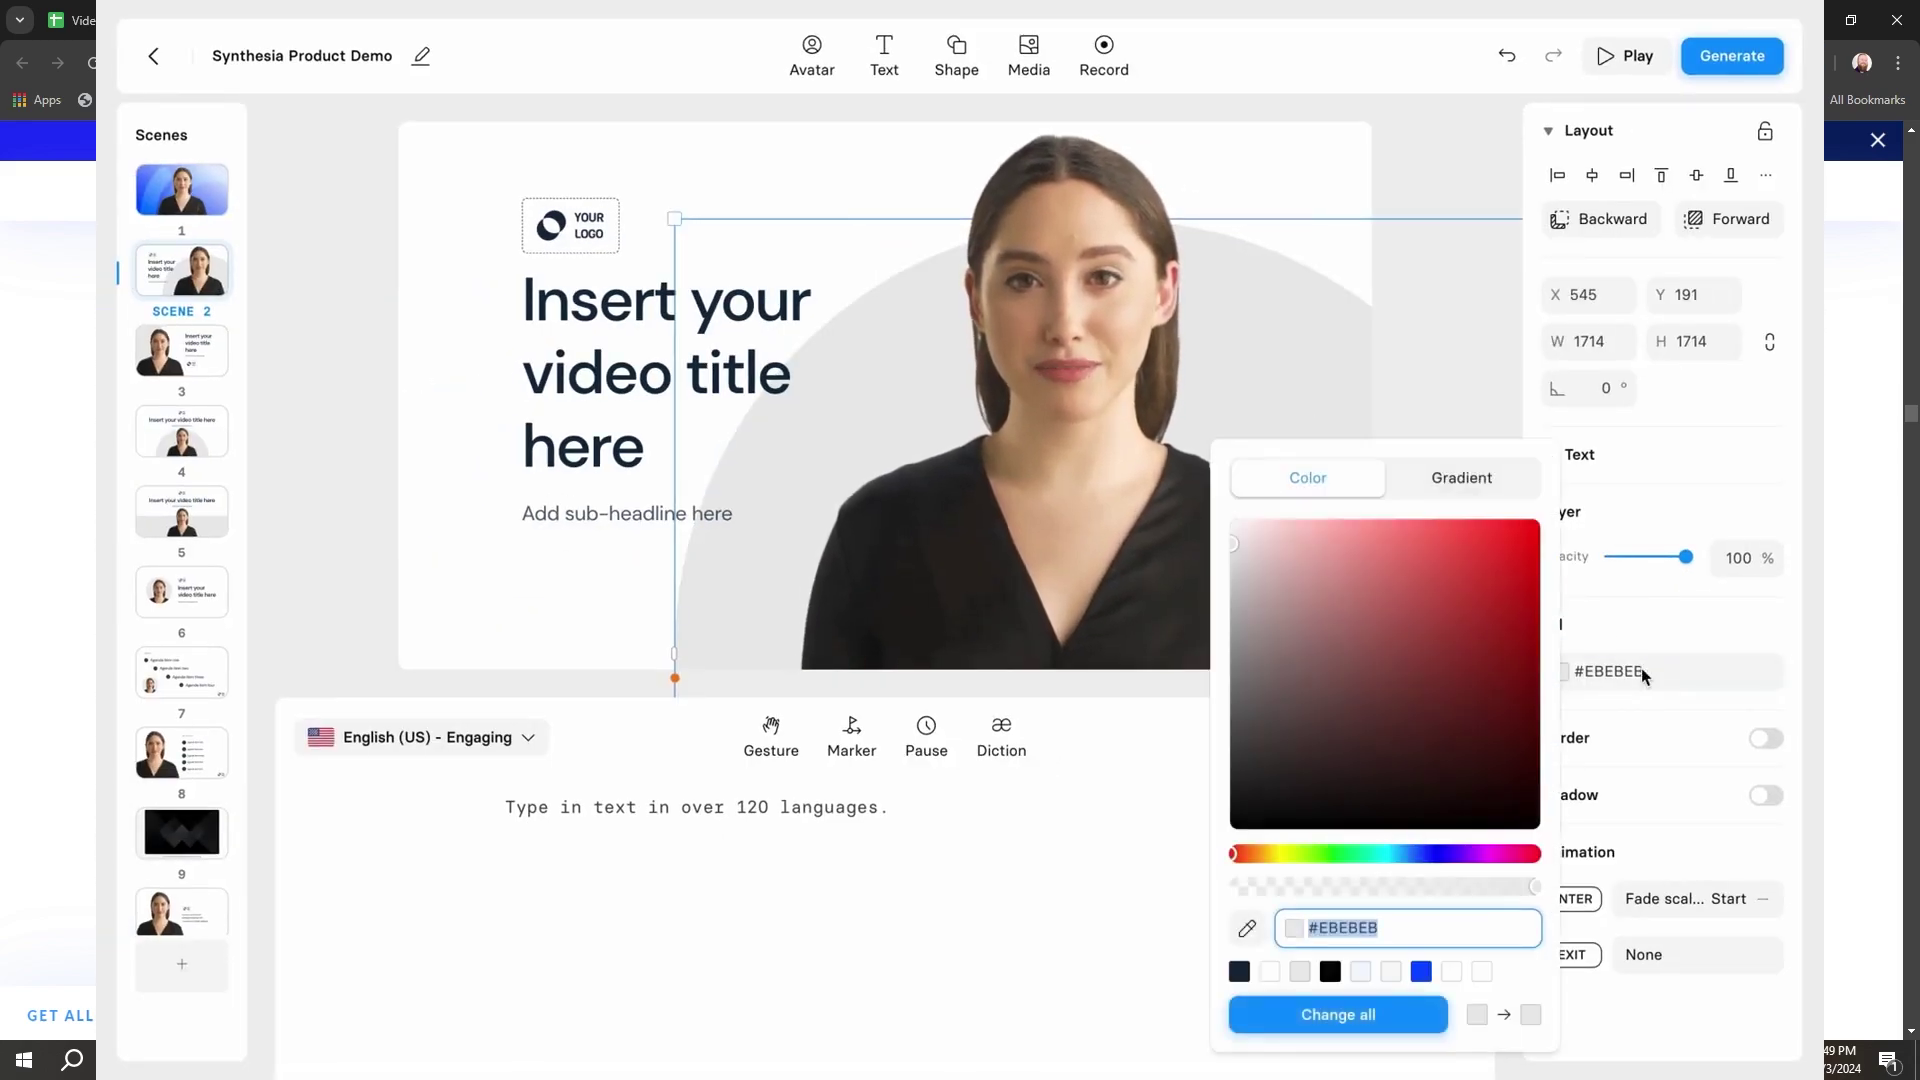
pyautogui.write('#DBE2FF')
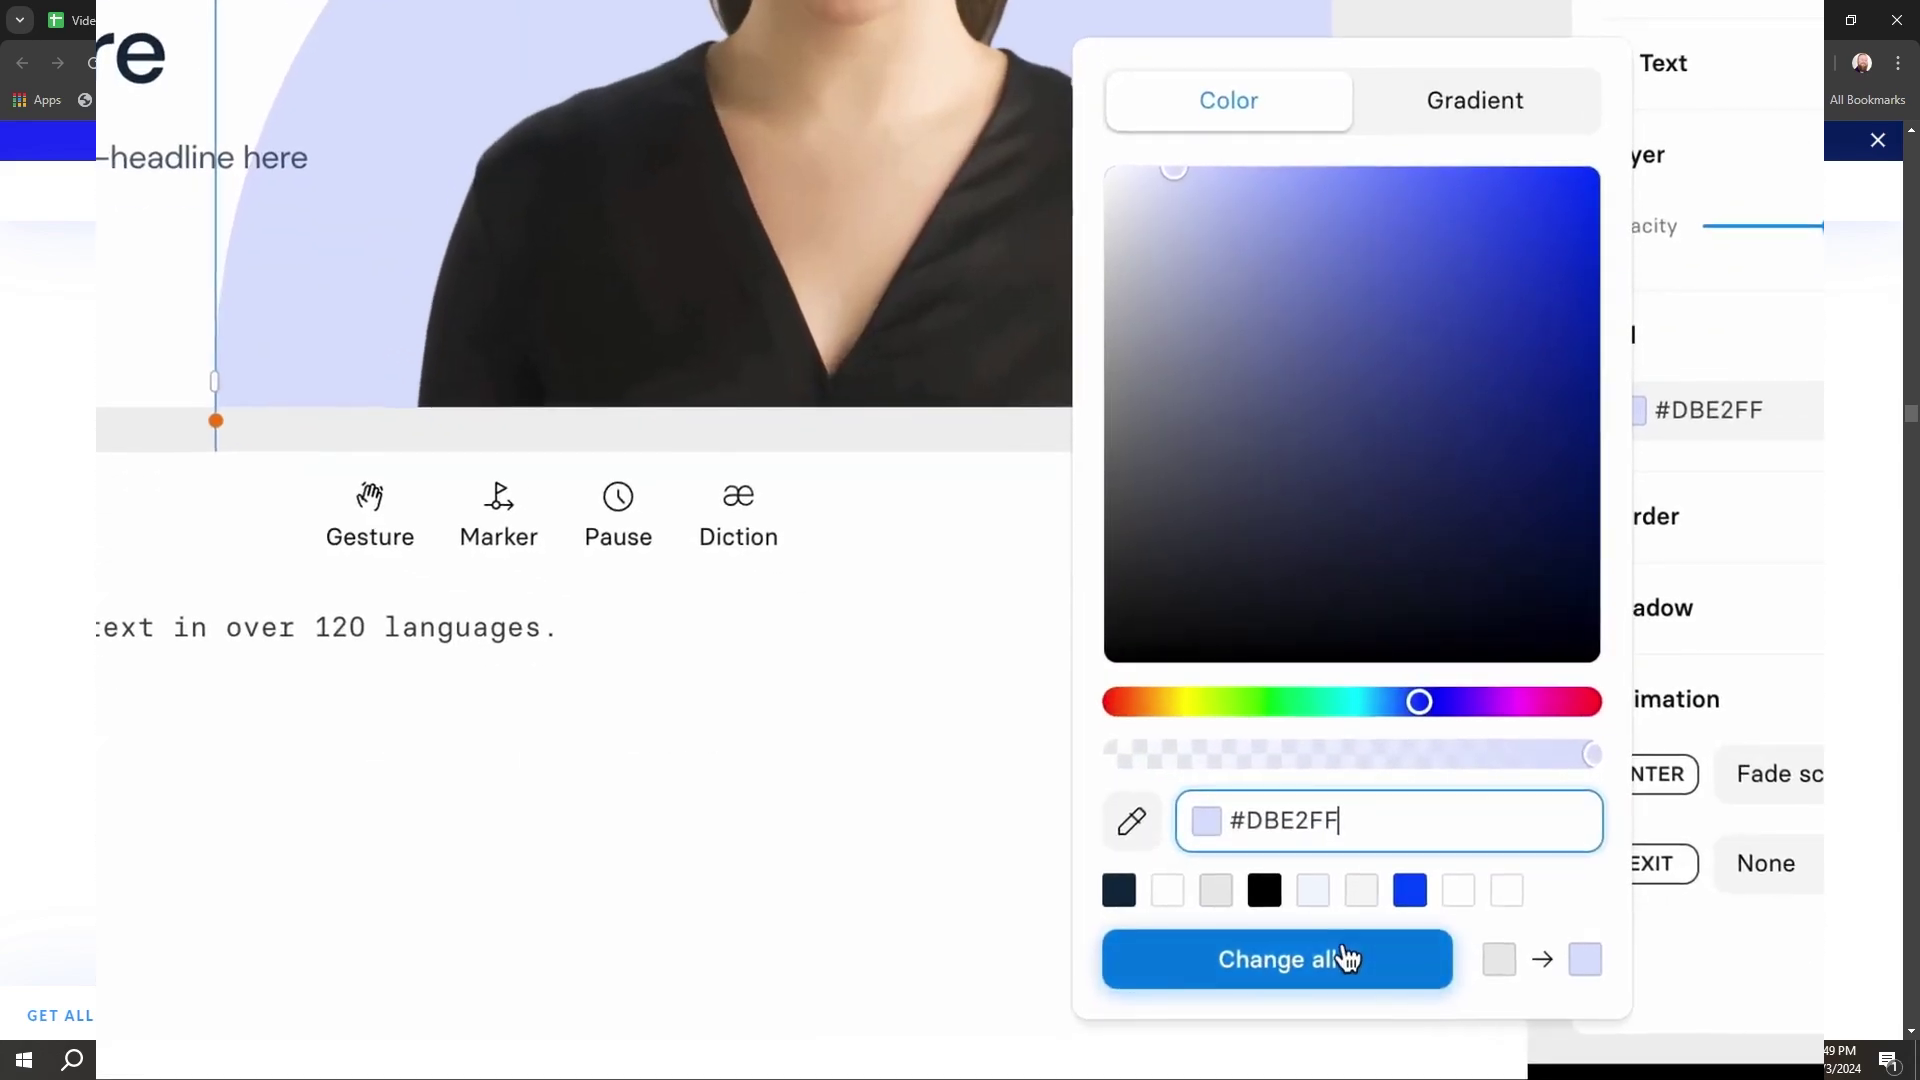
pyautogui.click(1345, 958)
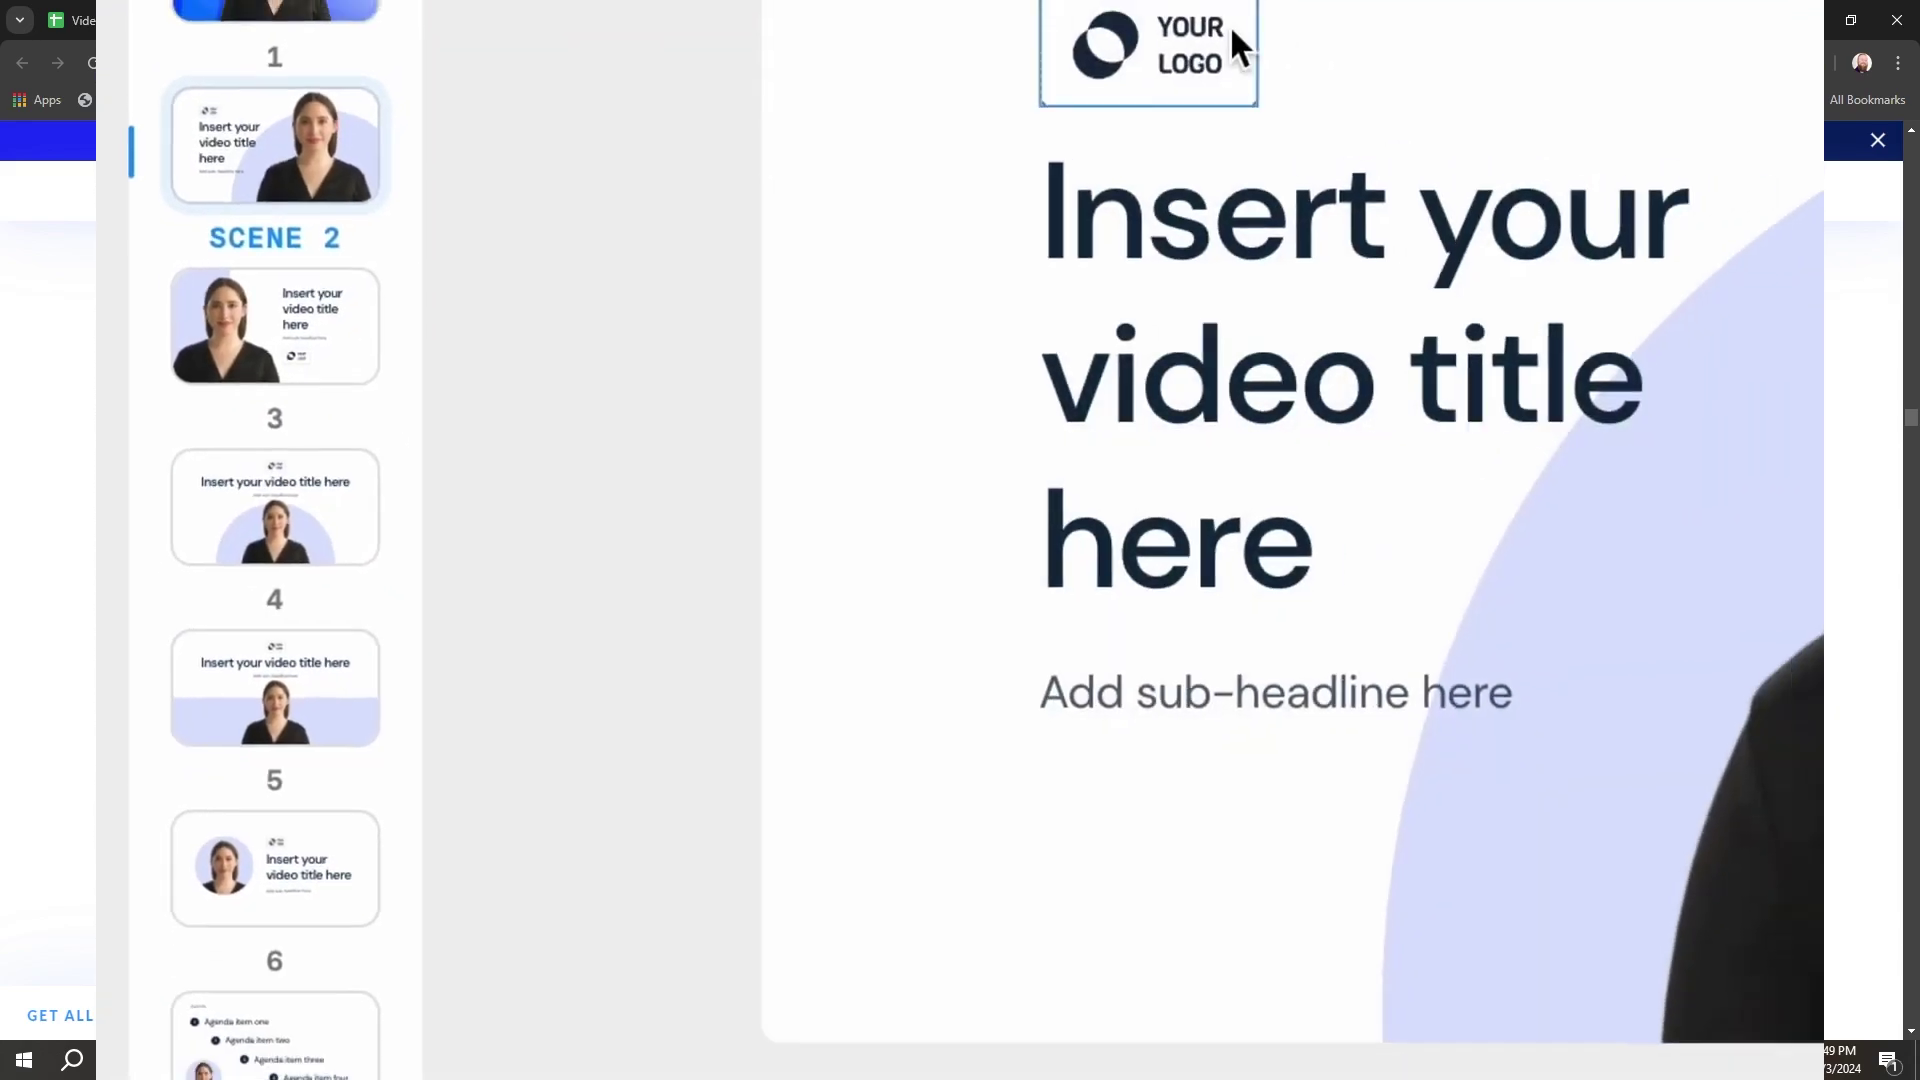
# - Swap the logo placeholder for the ACME logo and browse Shutterstock, Unsplash and Icons8 media
pyautogui.click(1581, 508)
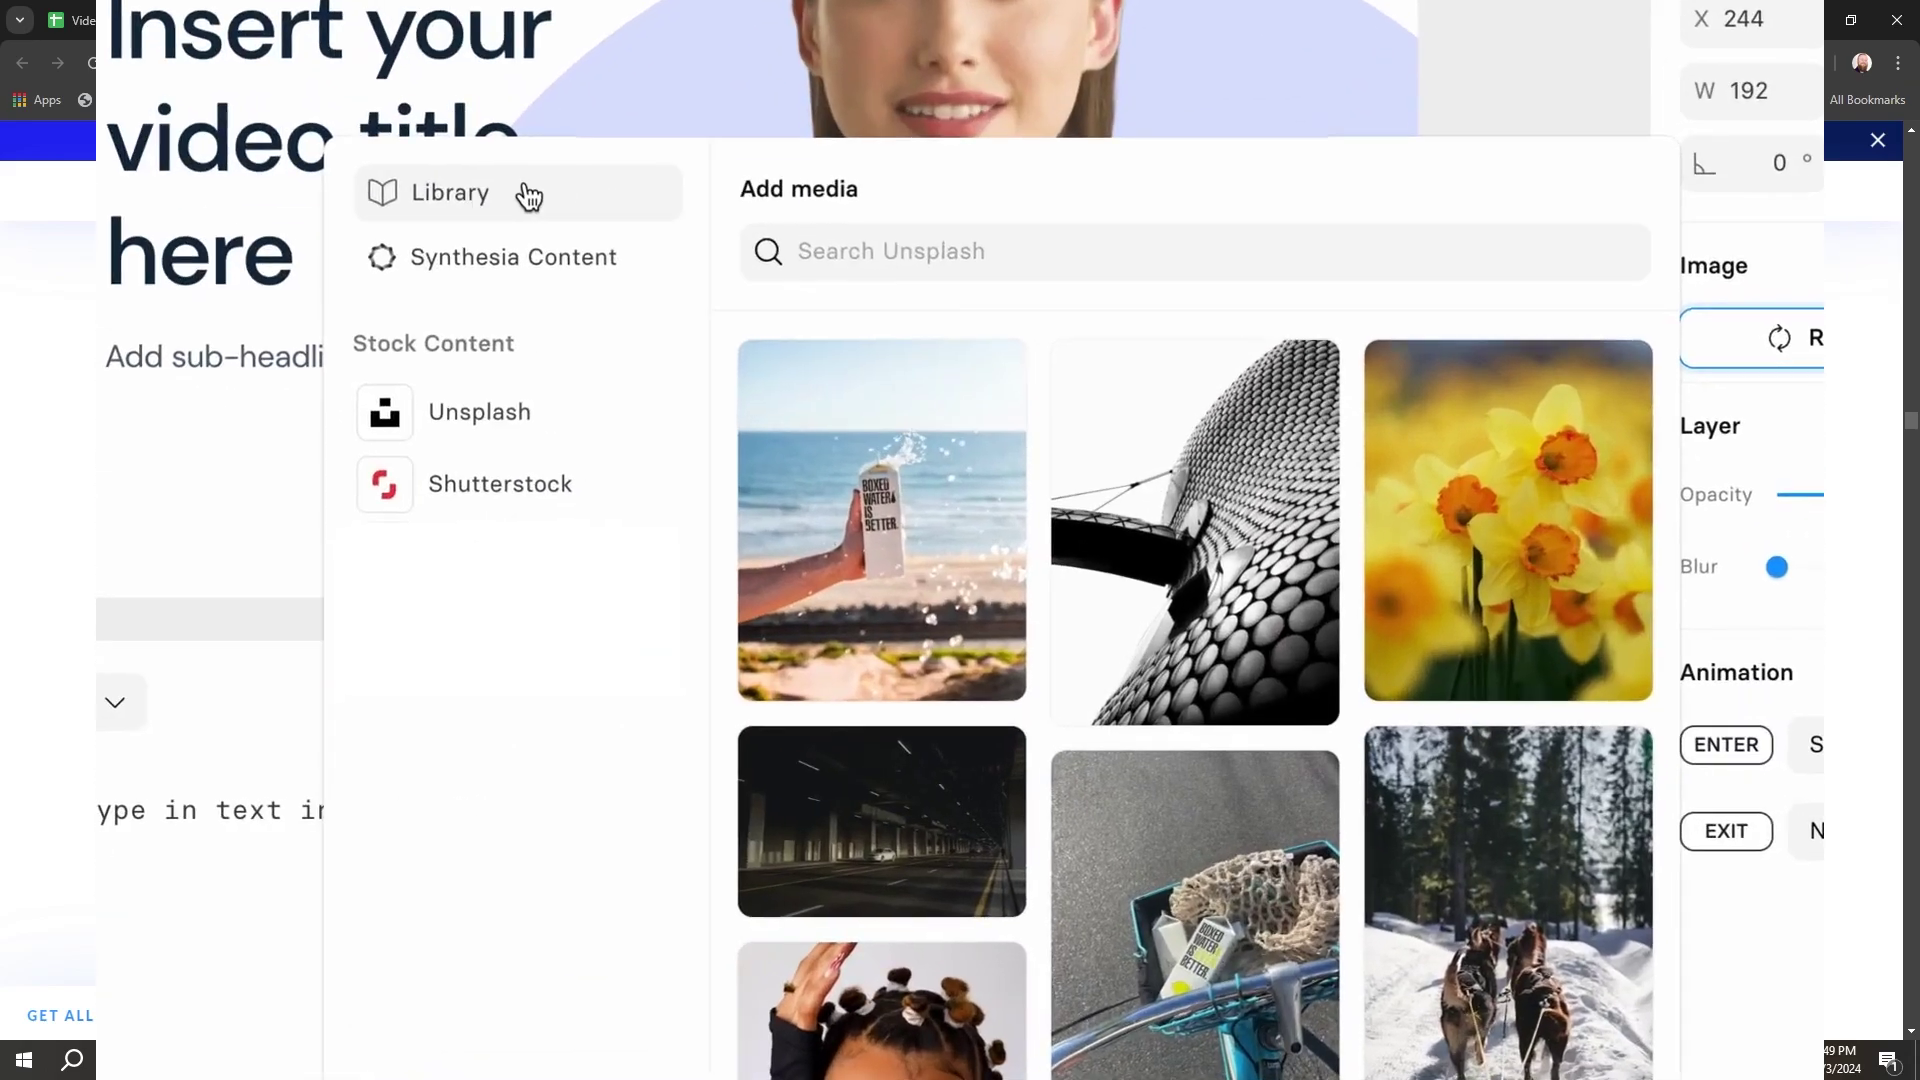
pyautogui.click(528, 197)
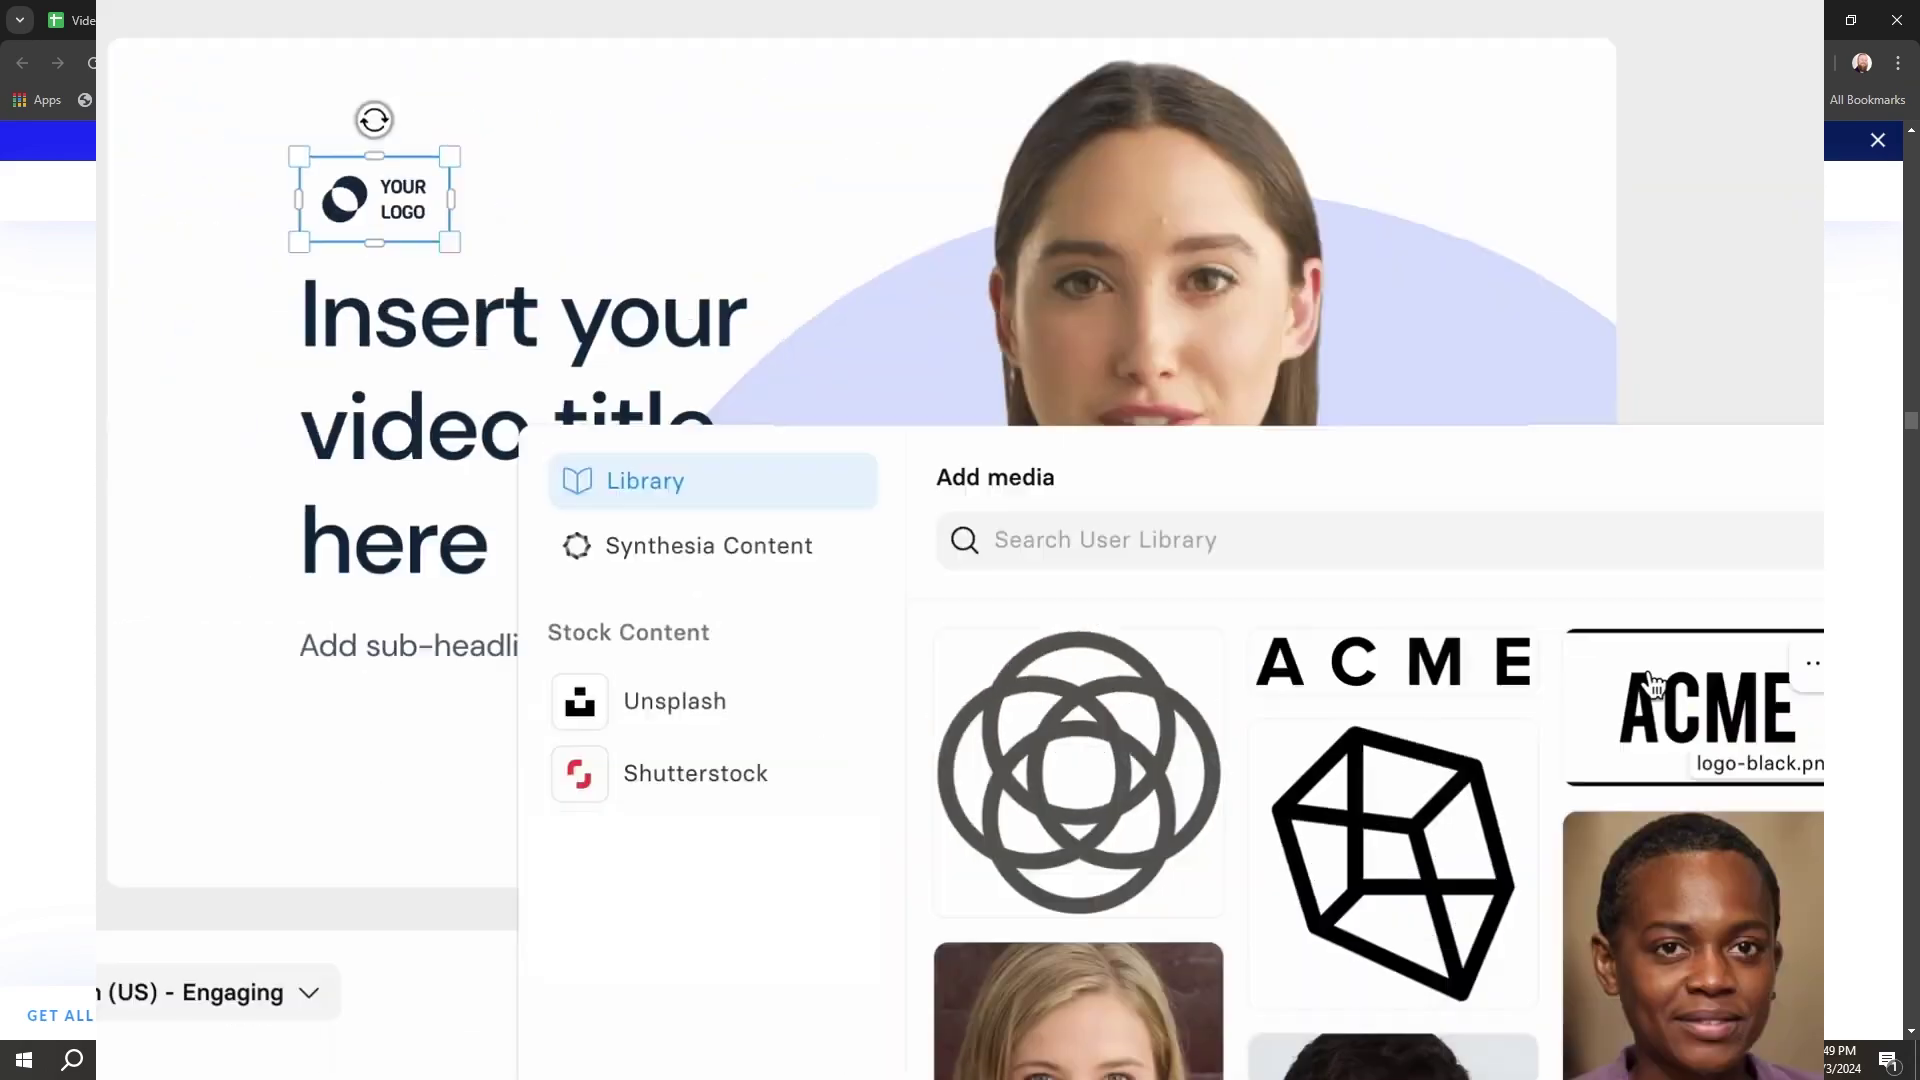
pyautogui.click(1454, 397)
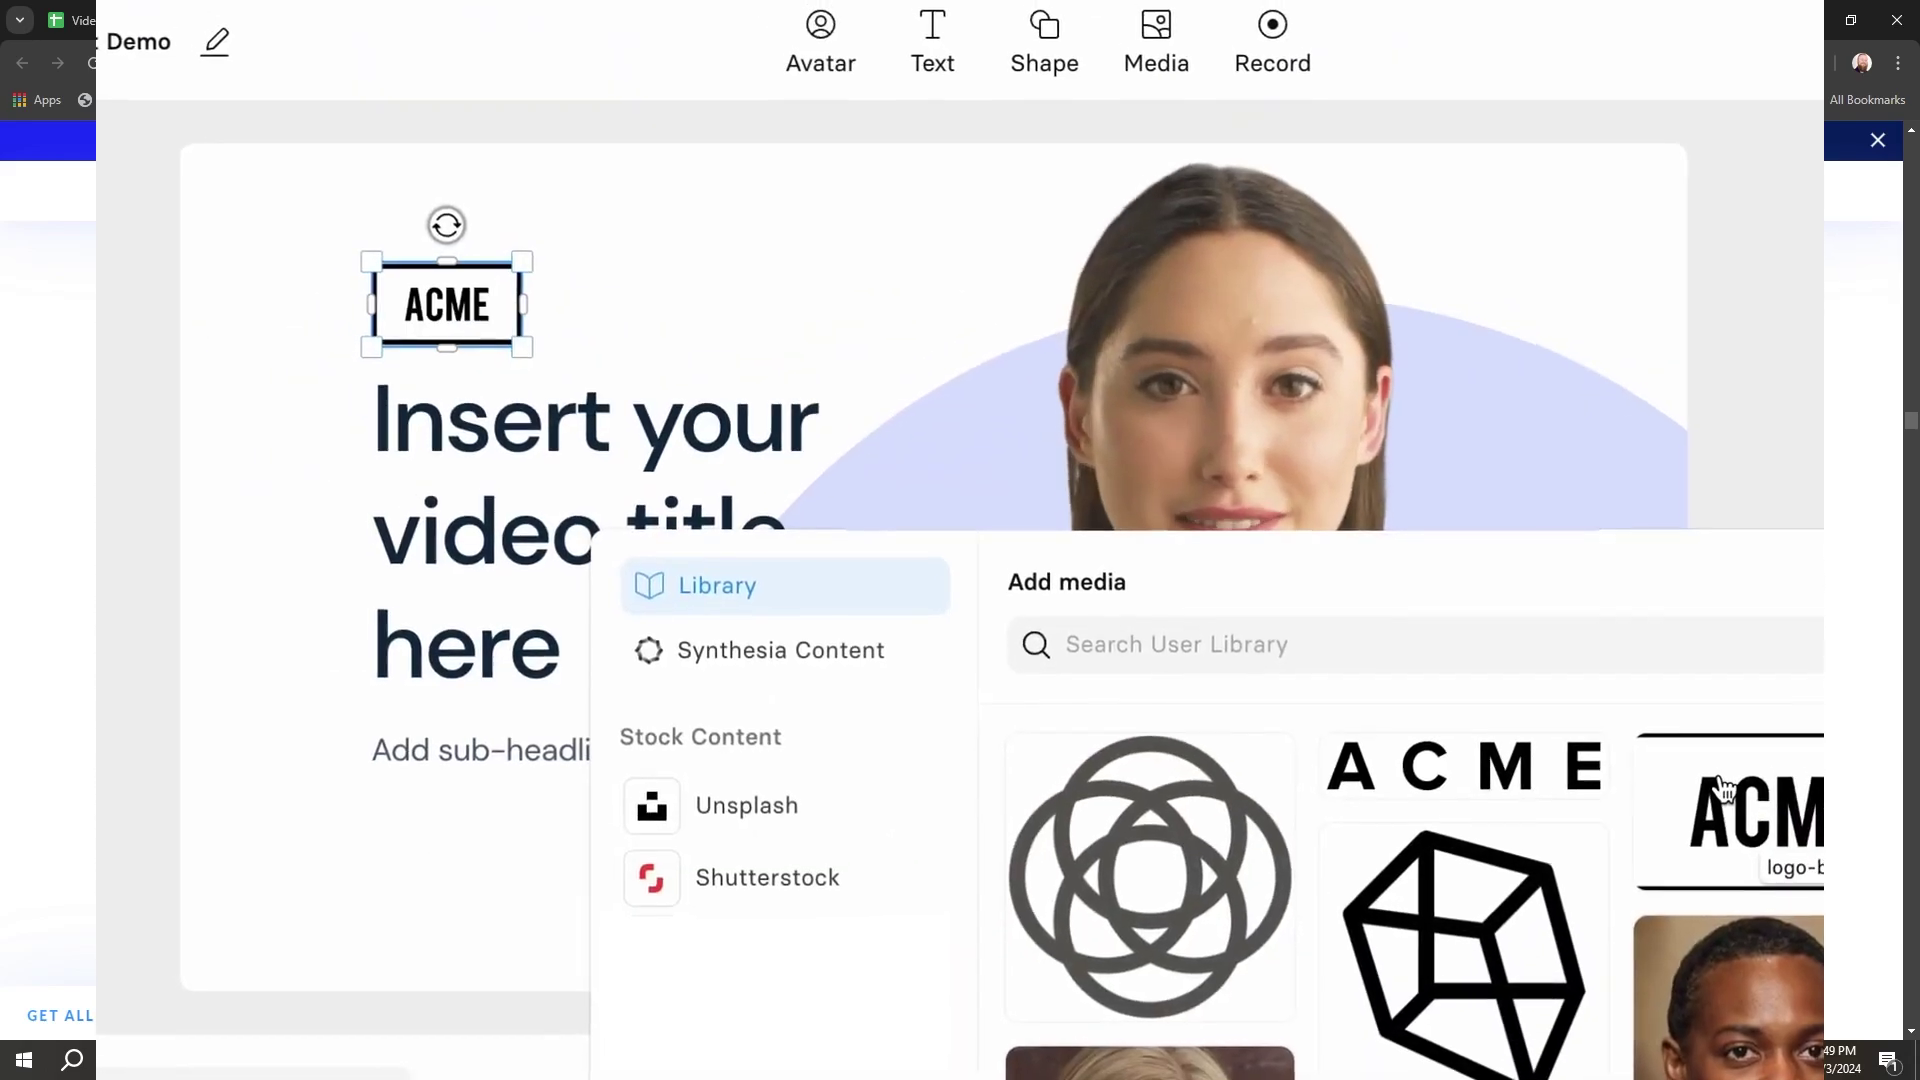
pyautogui.click(1156, 45)
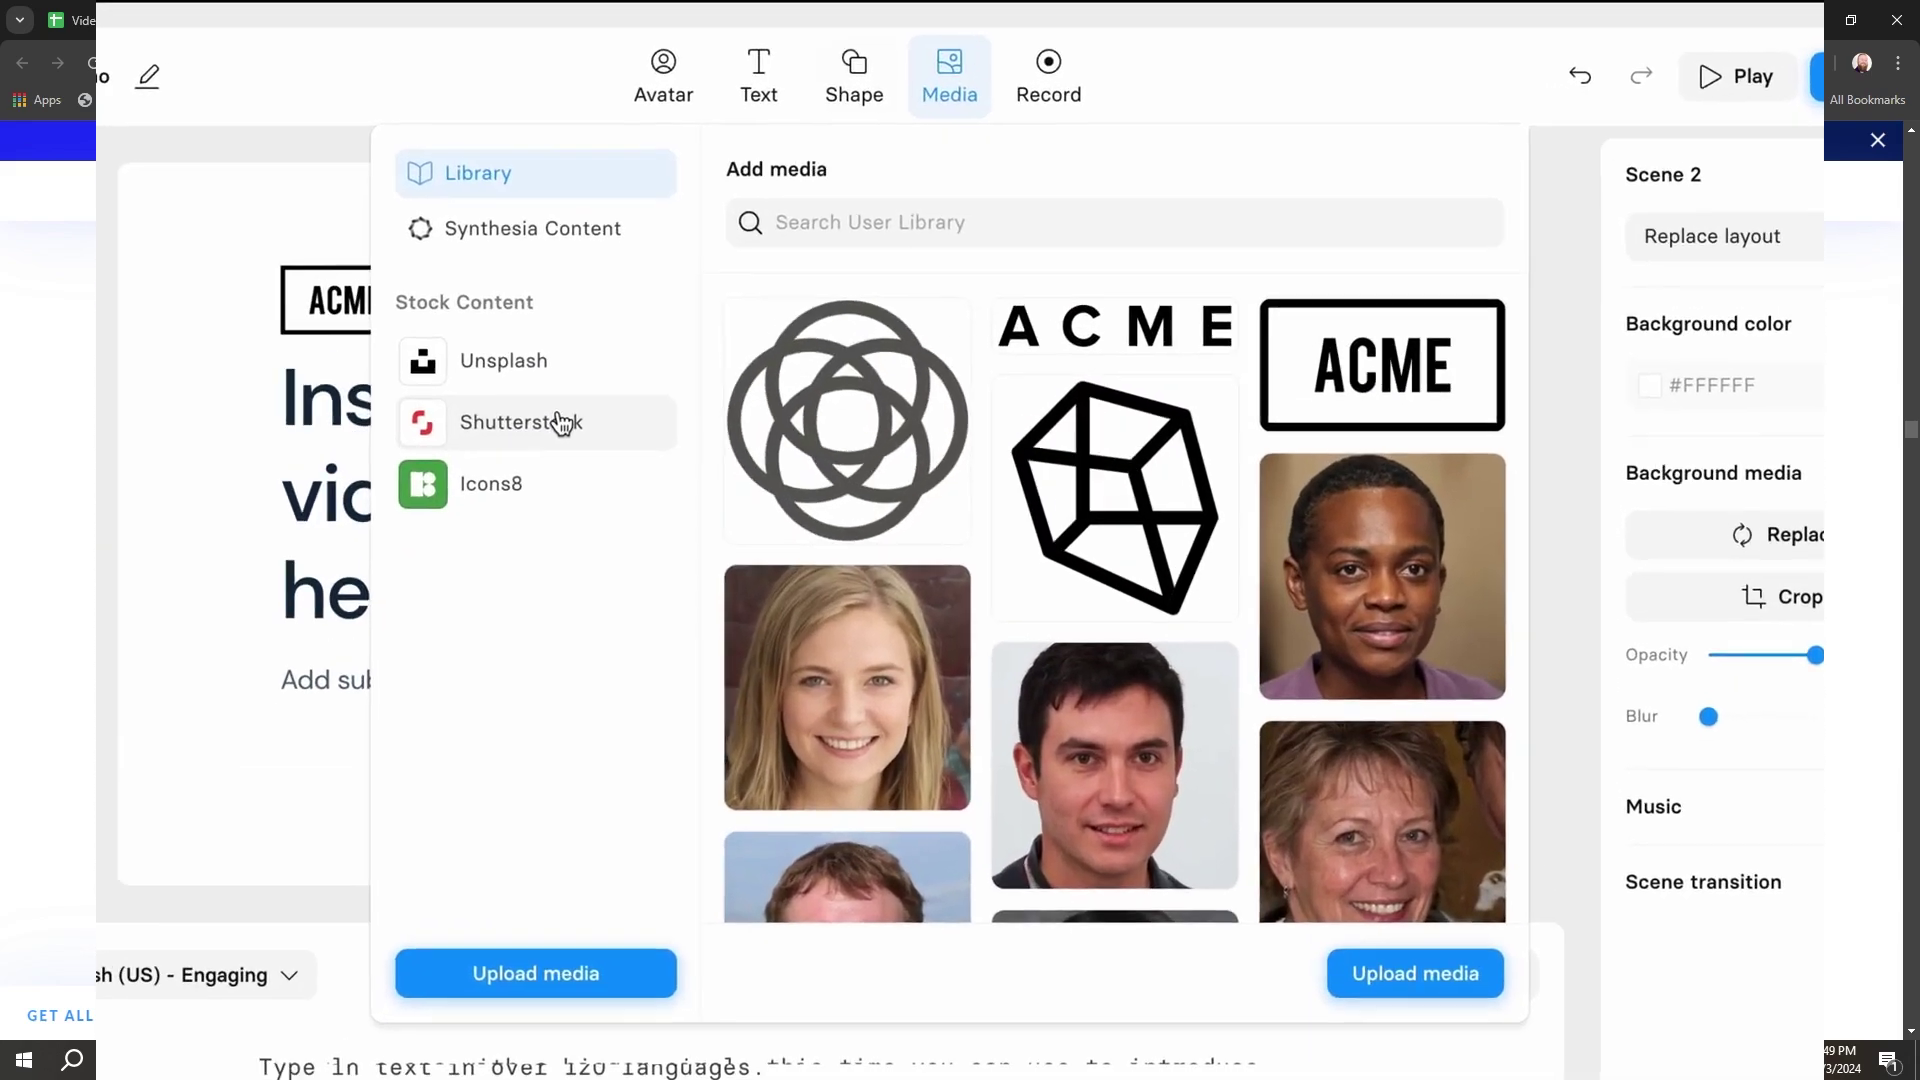
pyautogui.click(732, 318)
pyautogui.click(835, 240)
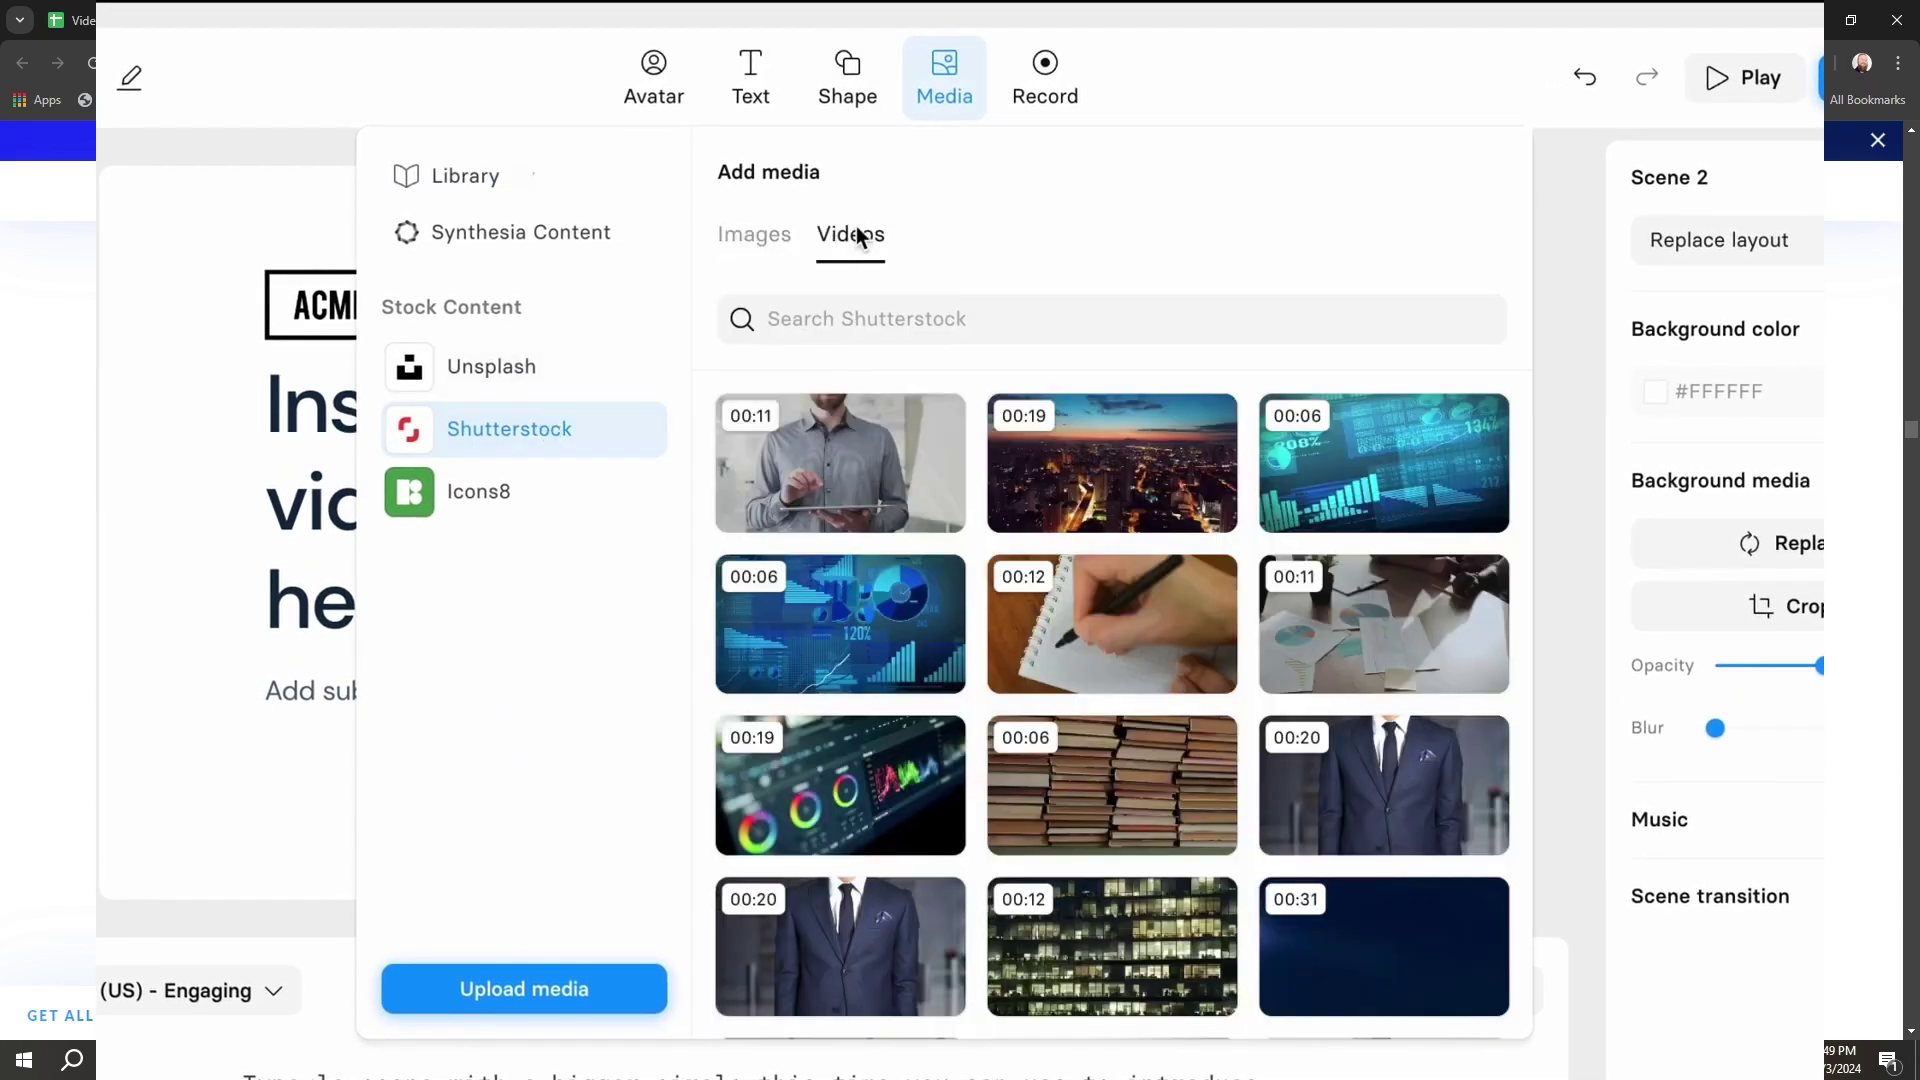
pyautogui.click(580, 375)
pyautogui.click(510, 496)
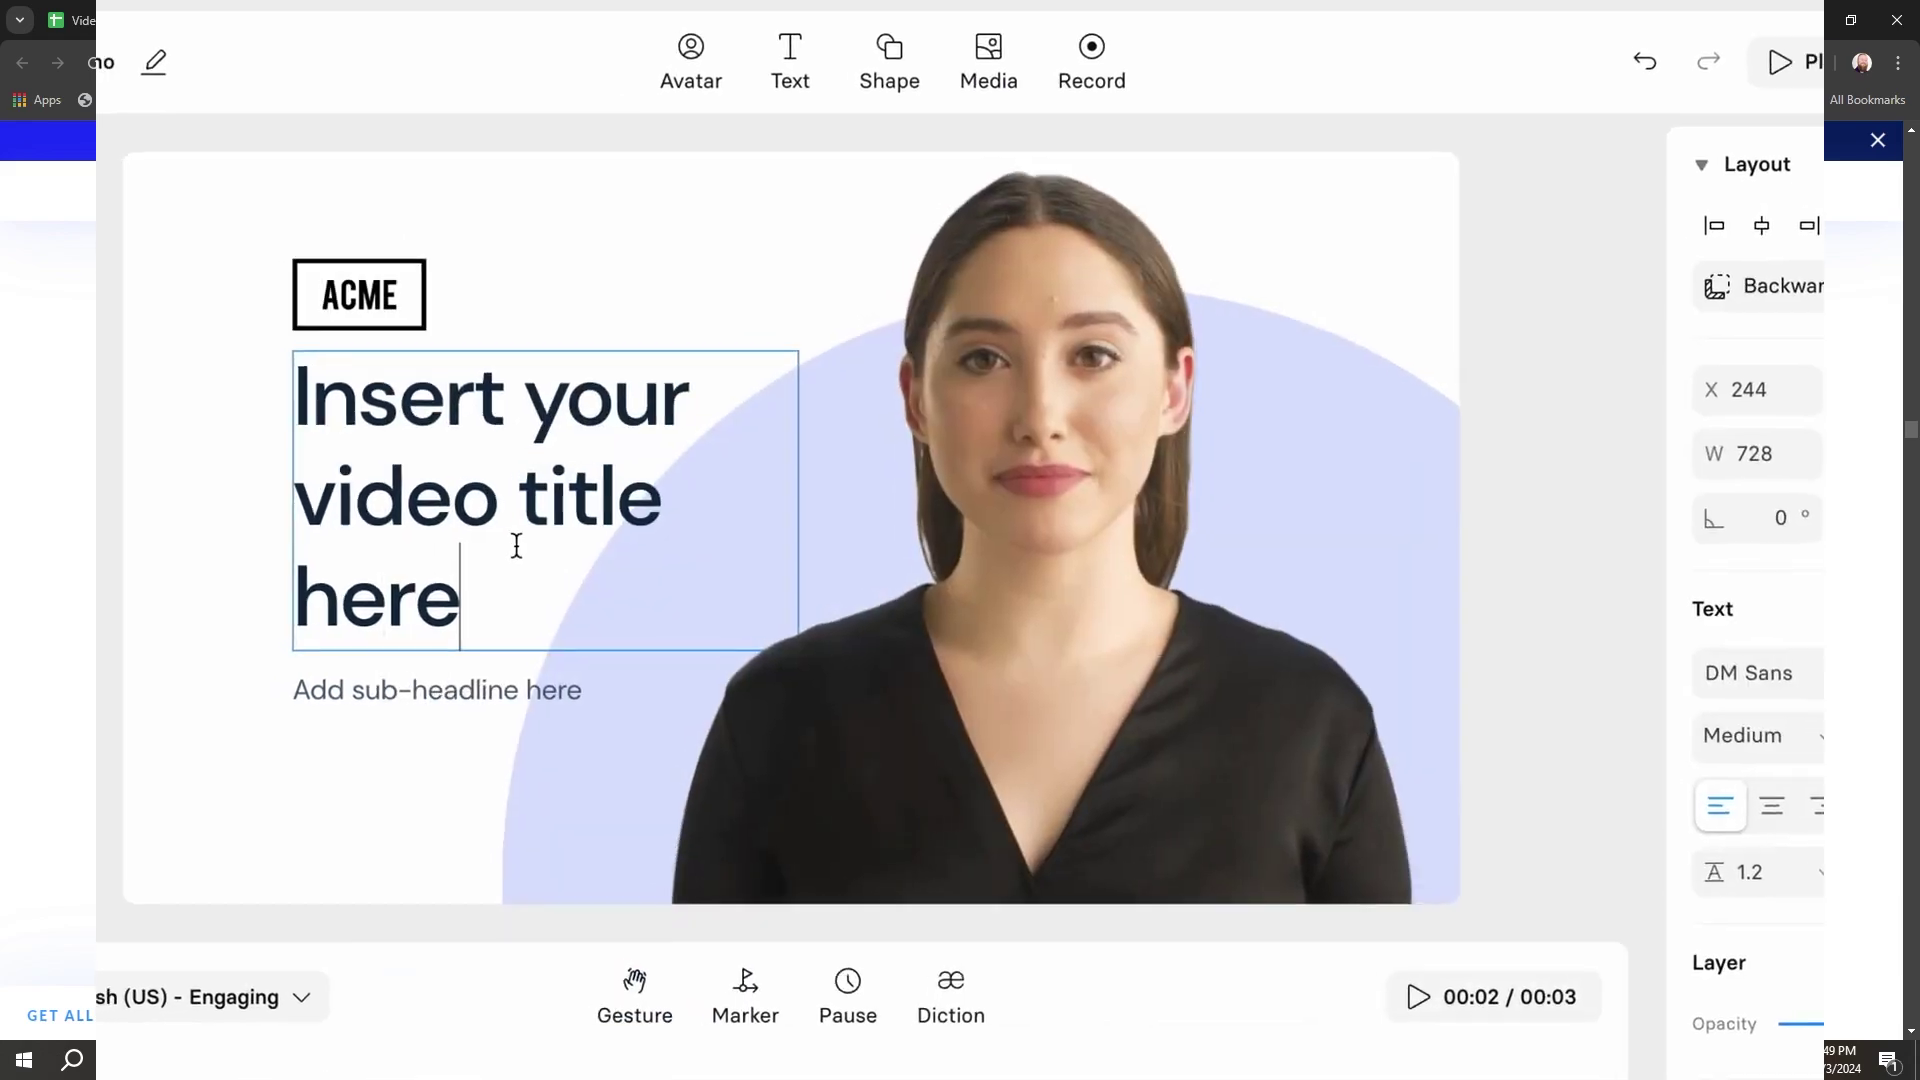
# - Retitle scene 2 'Microlearning Module' with the sub-headline '1. Introduction'
pyautogui.write('Microlearning Module')
pyautogui.doubleClick(621, 685)
pyautogui.write('1. Introduction')
pyautogui.click(562, 480)
pyautogui.press('Escape')
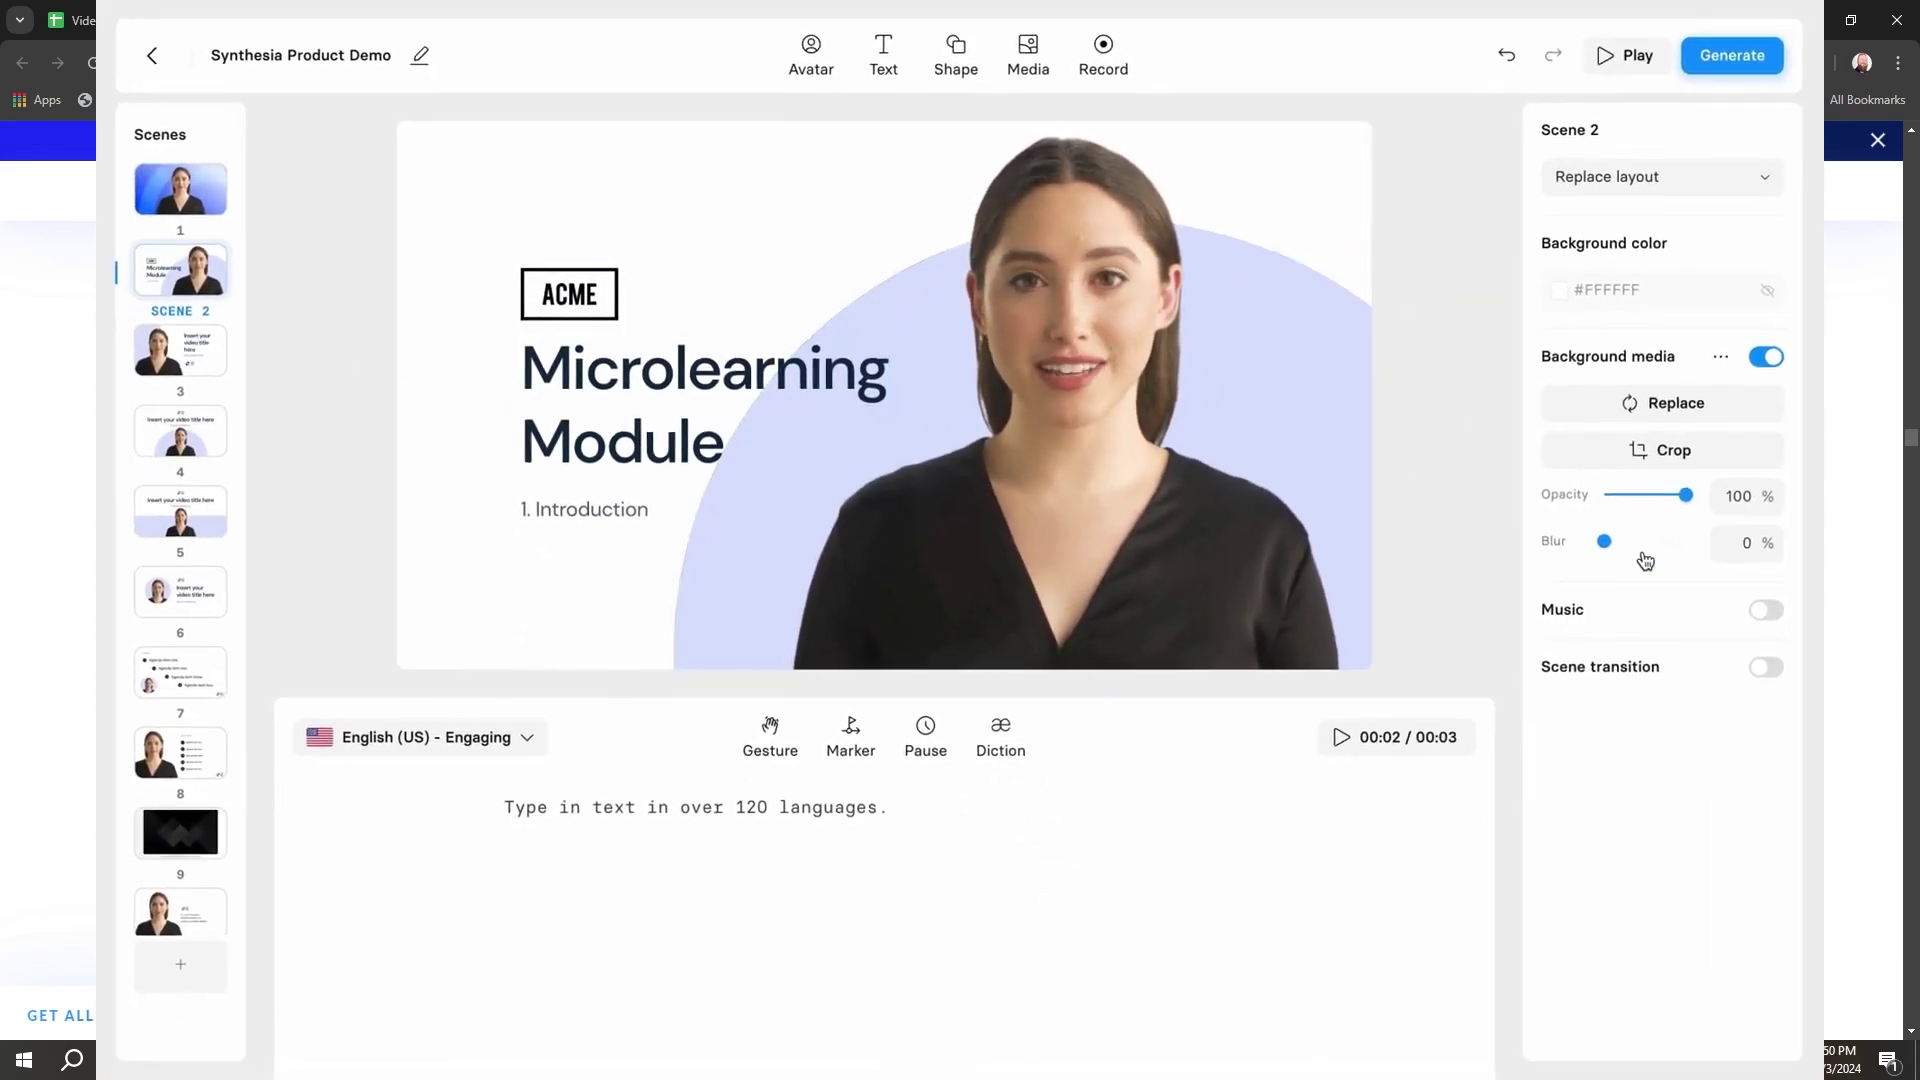
# - Leave scene 2's background music off and move on to scene 9
pyautogui.click(1766, 609)
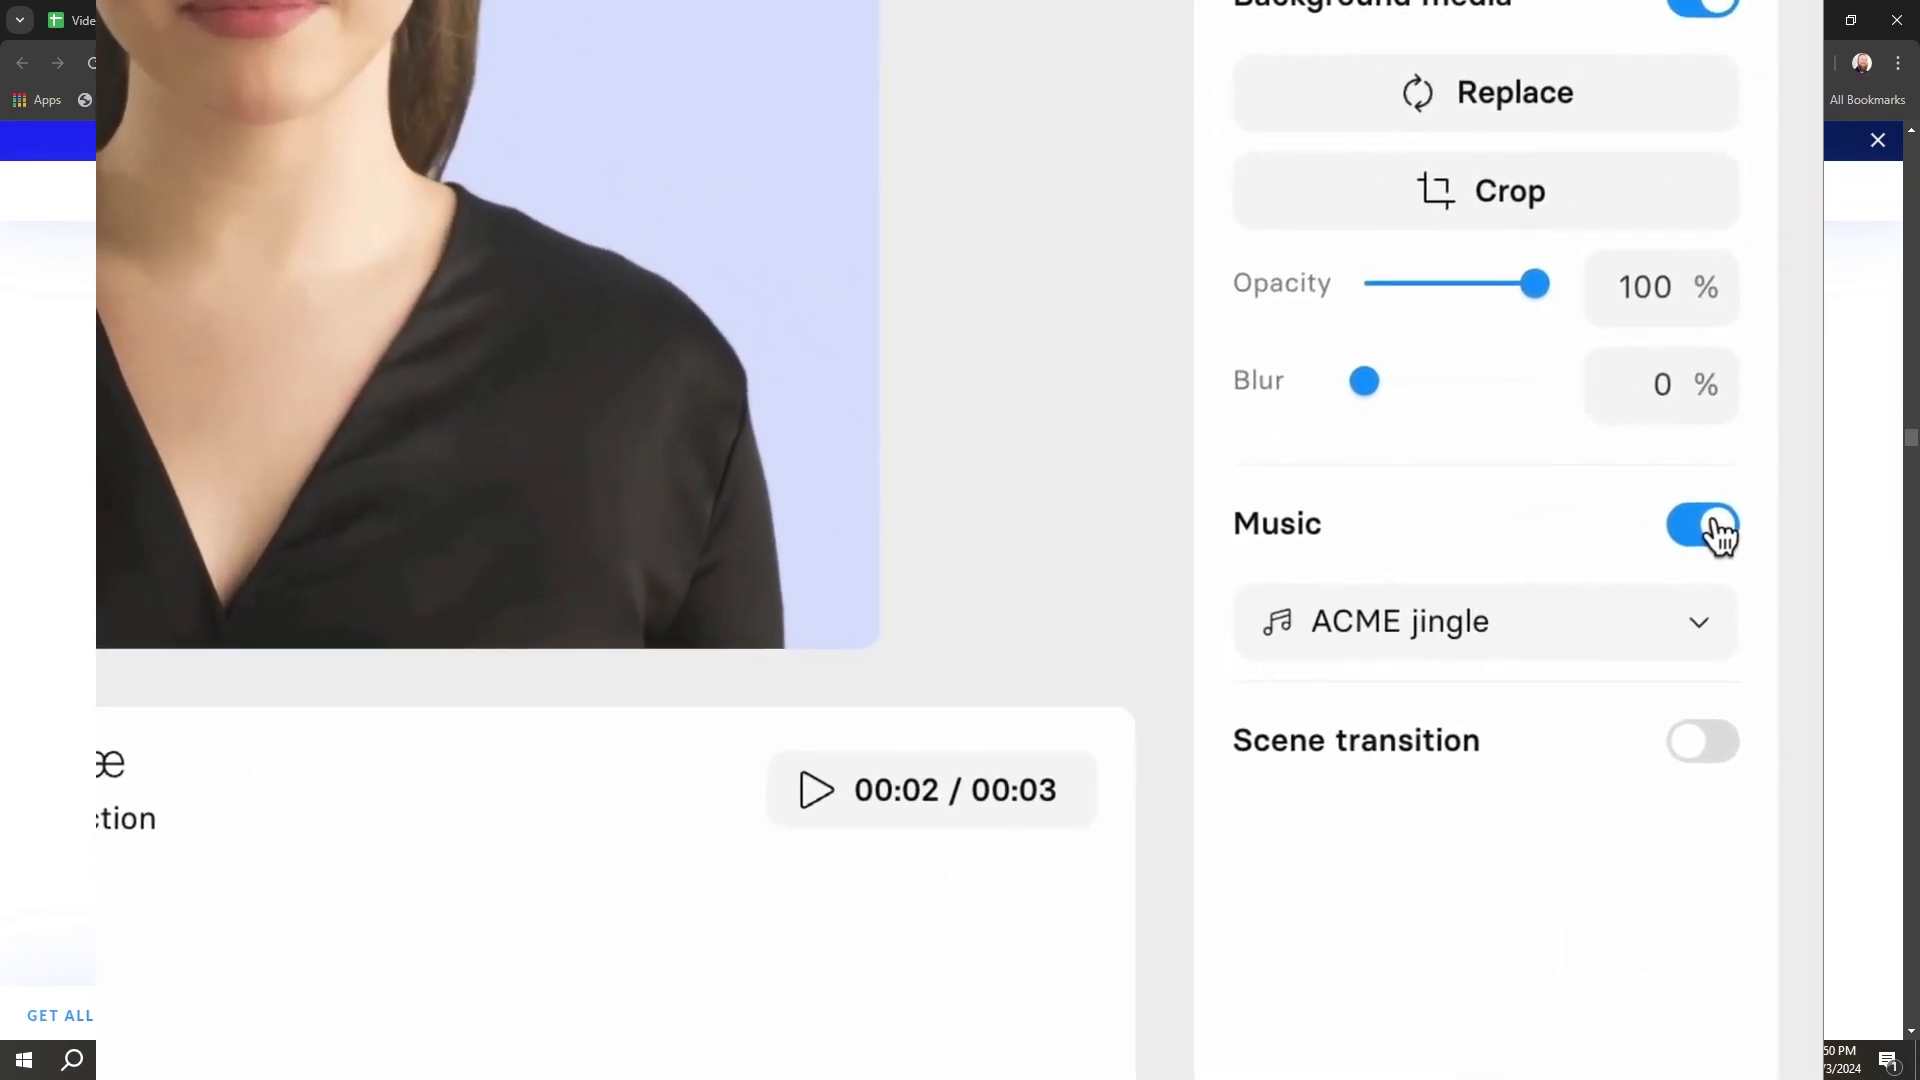
pyautogui.click(1720, 535)
pyautogui.click(262, 590)
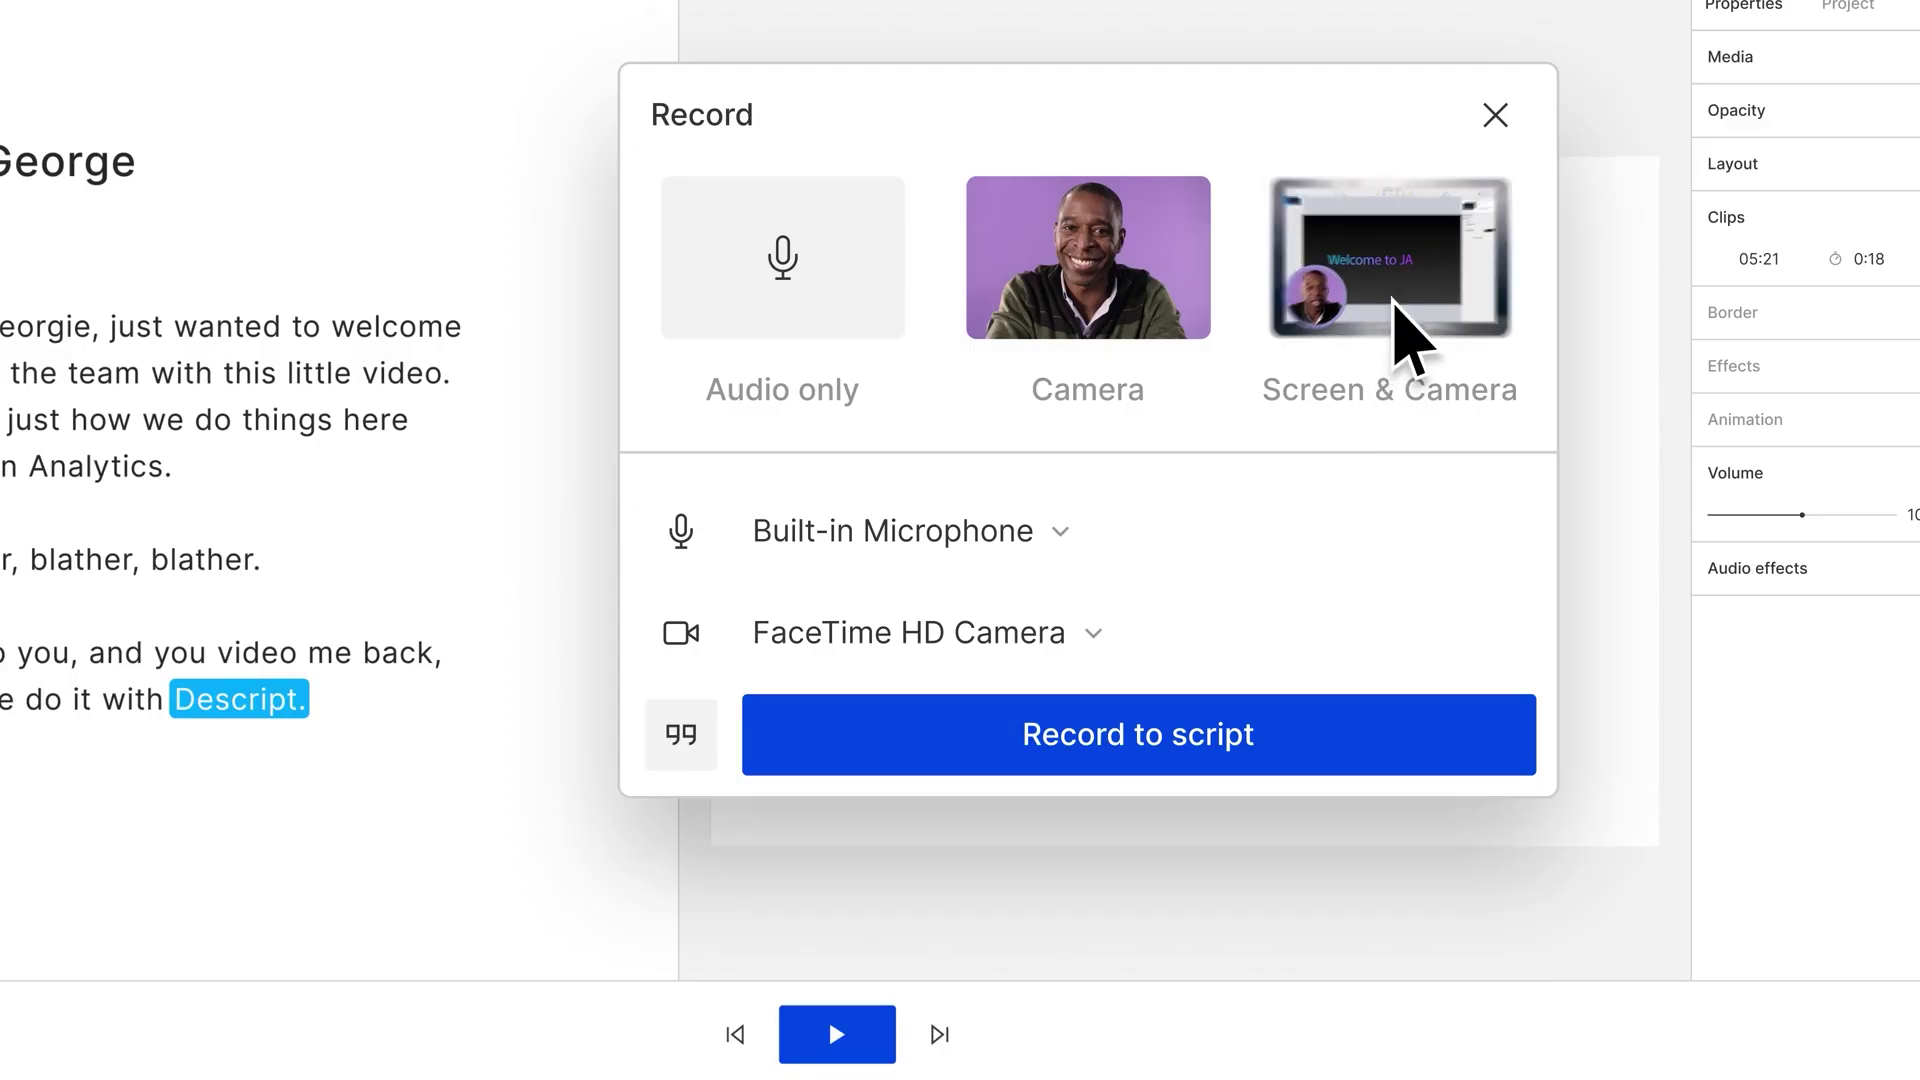
# - Choose Screen & Camera recording and remove the um filler words from the transcript
pyautogui.click(1277, 321)
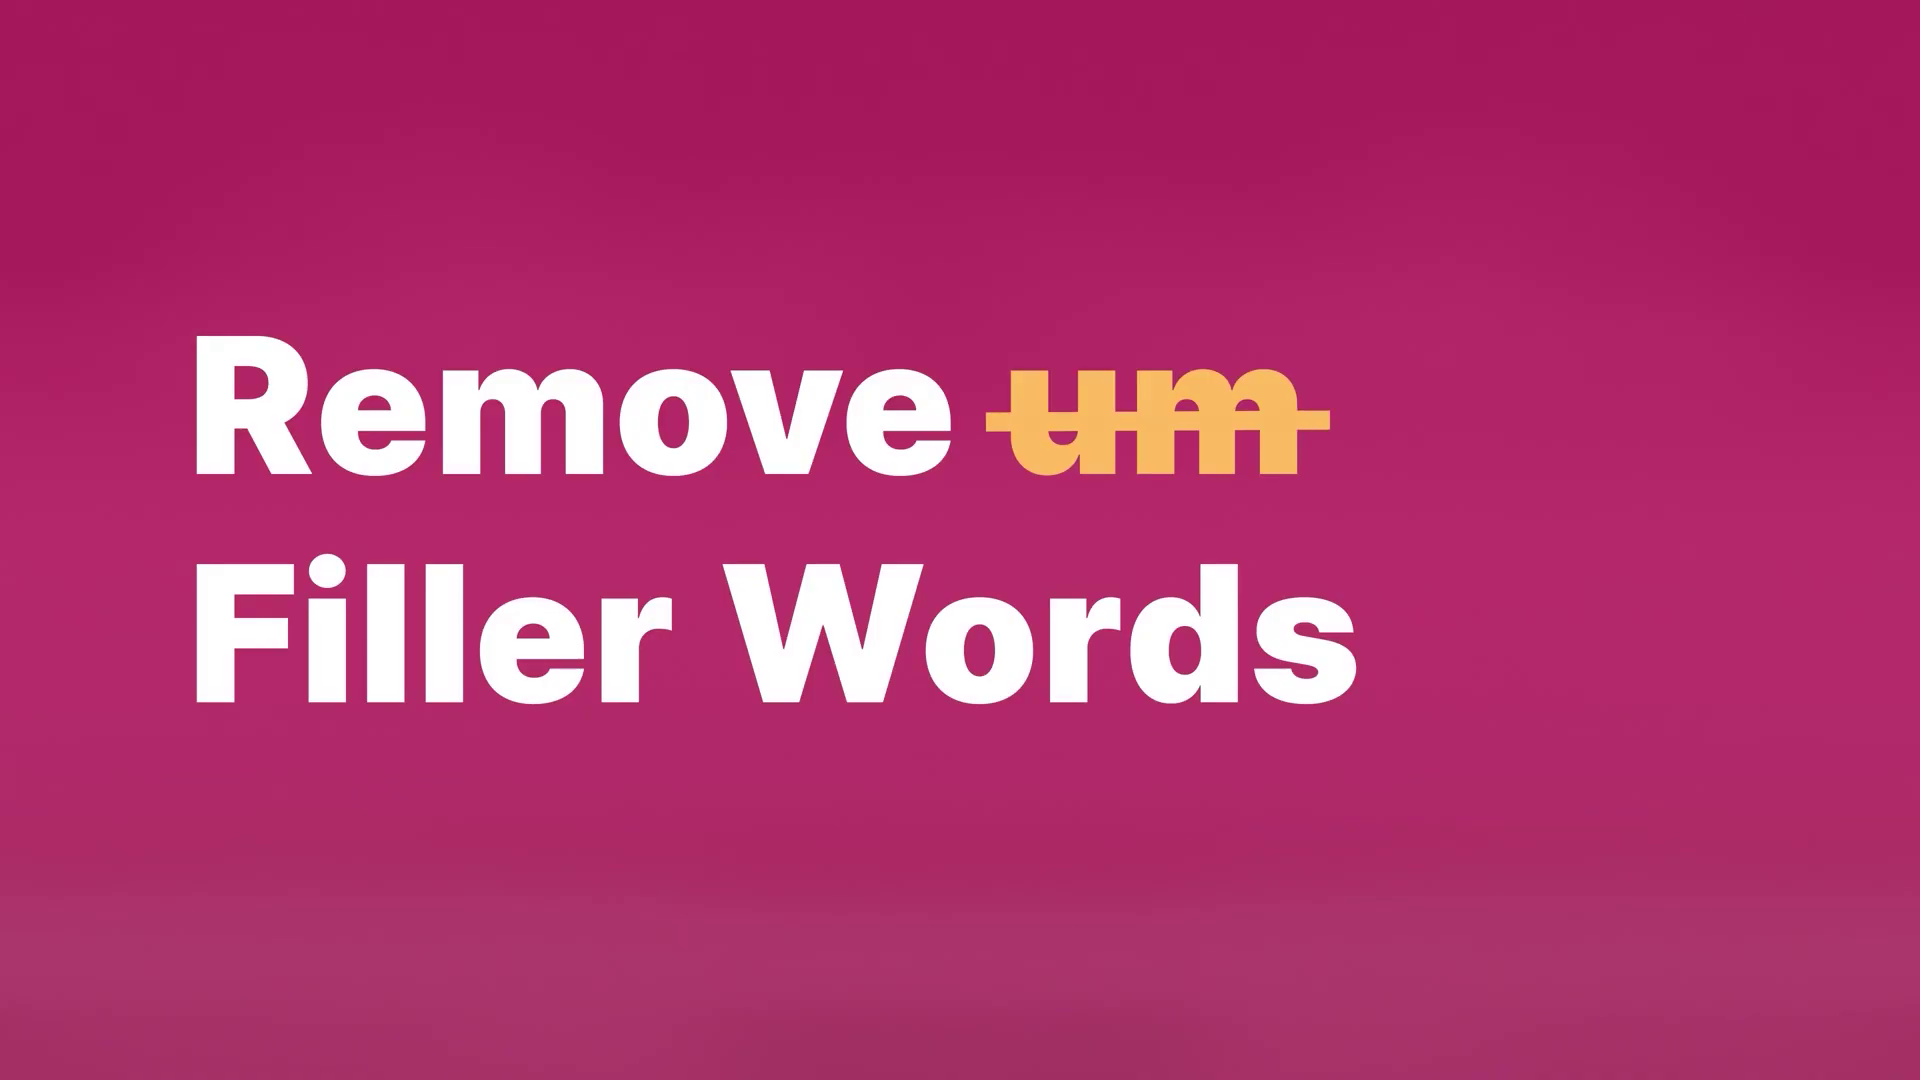
pyautogui.click(1622, 218)
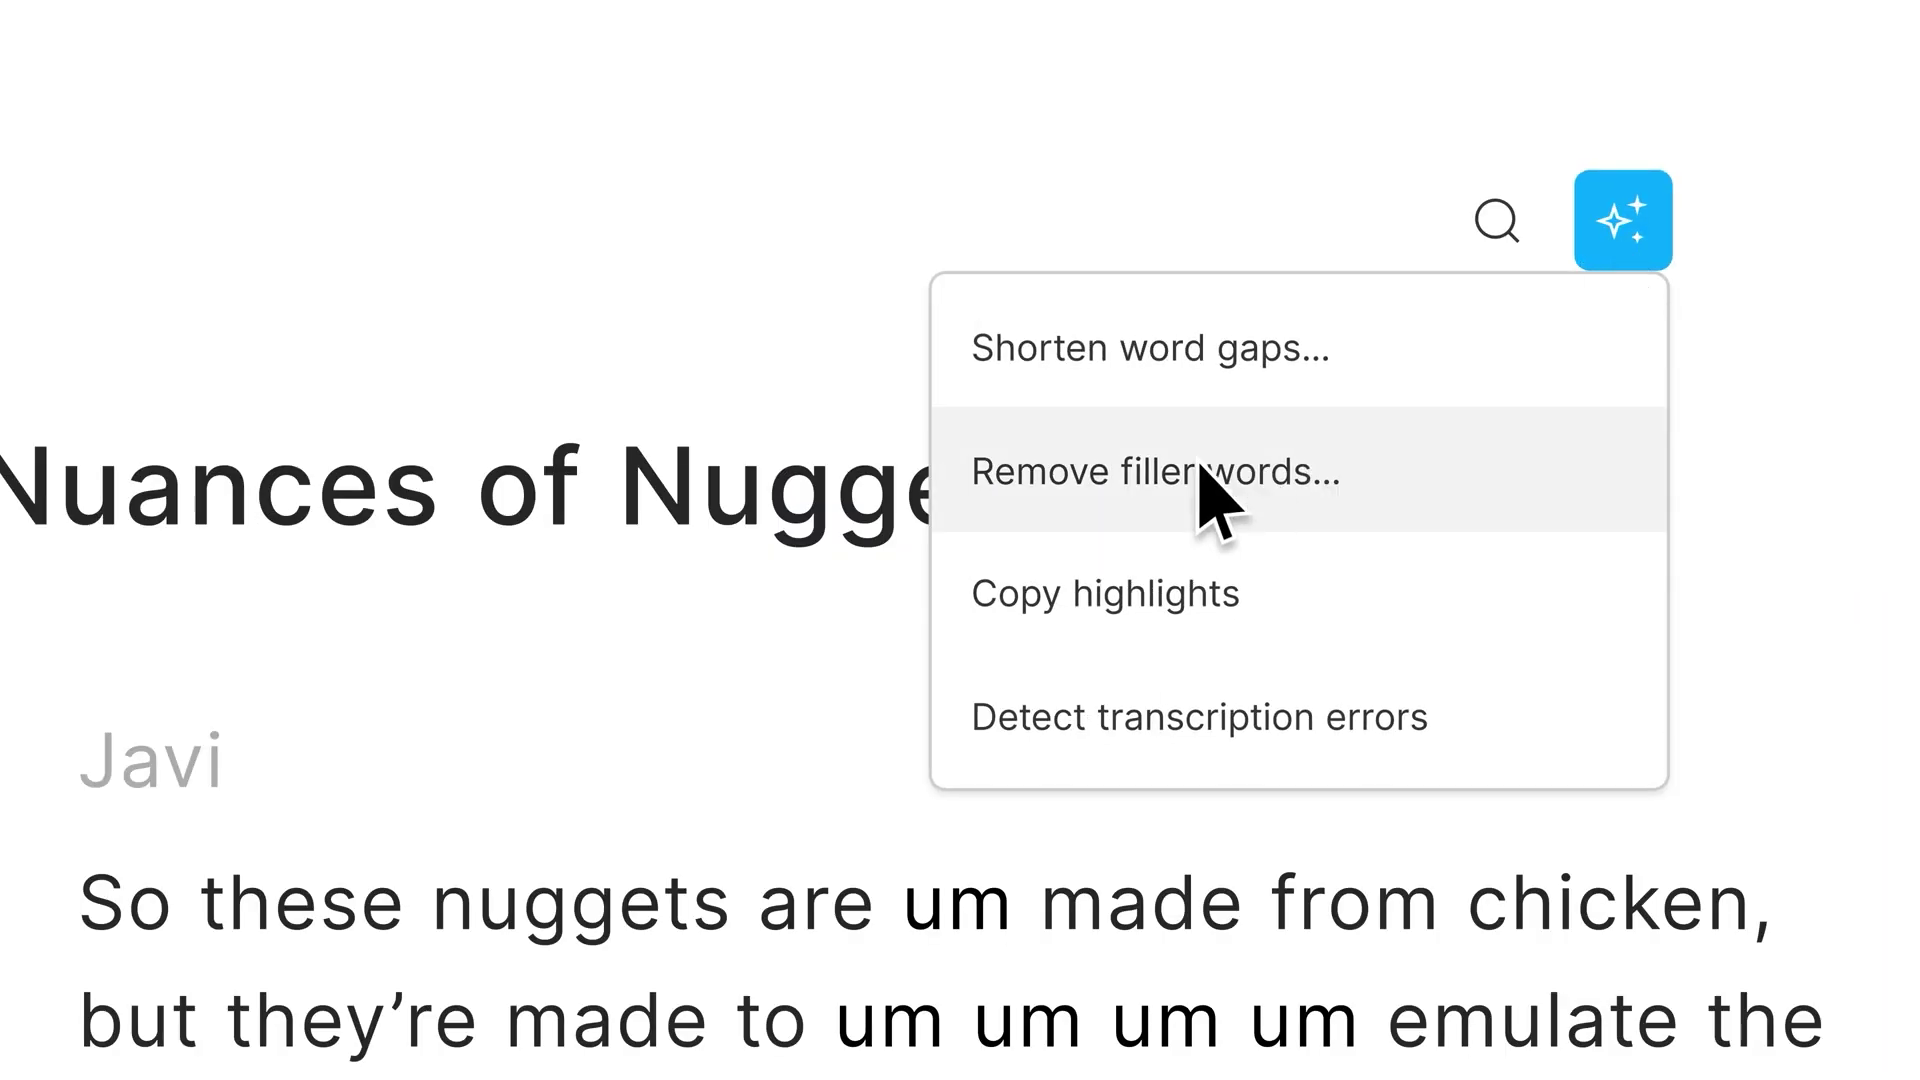
pyautogui.click(1199, 466)
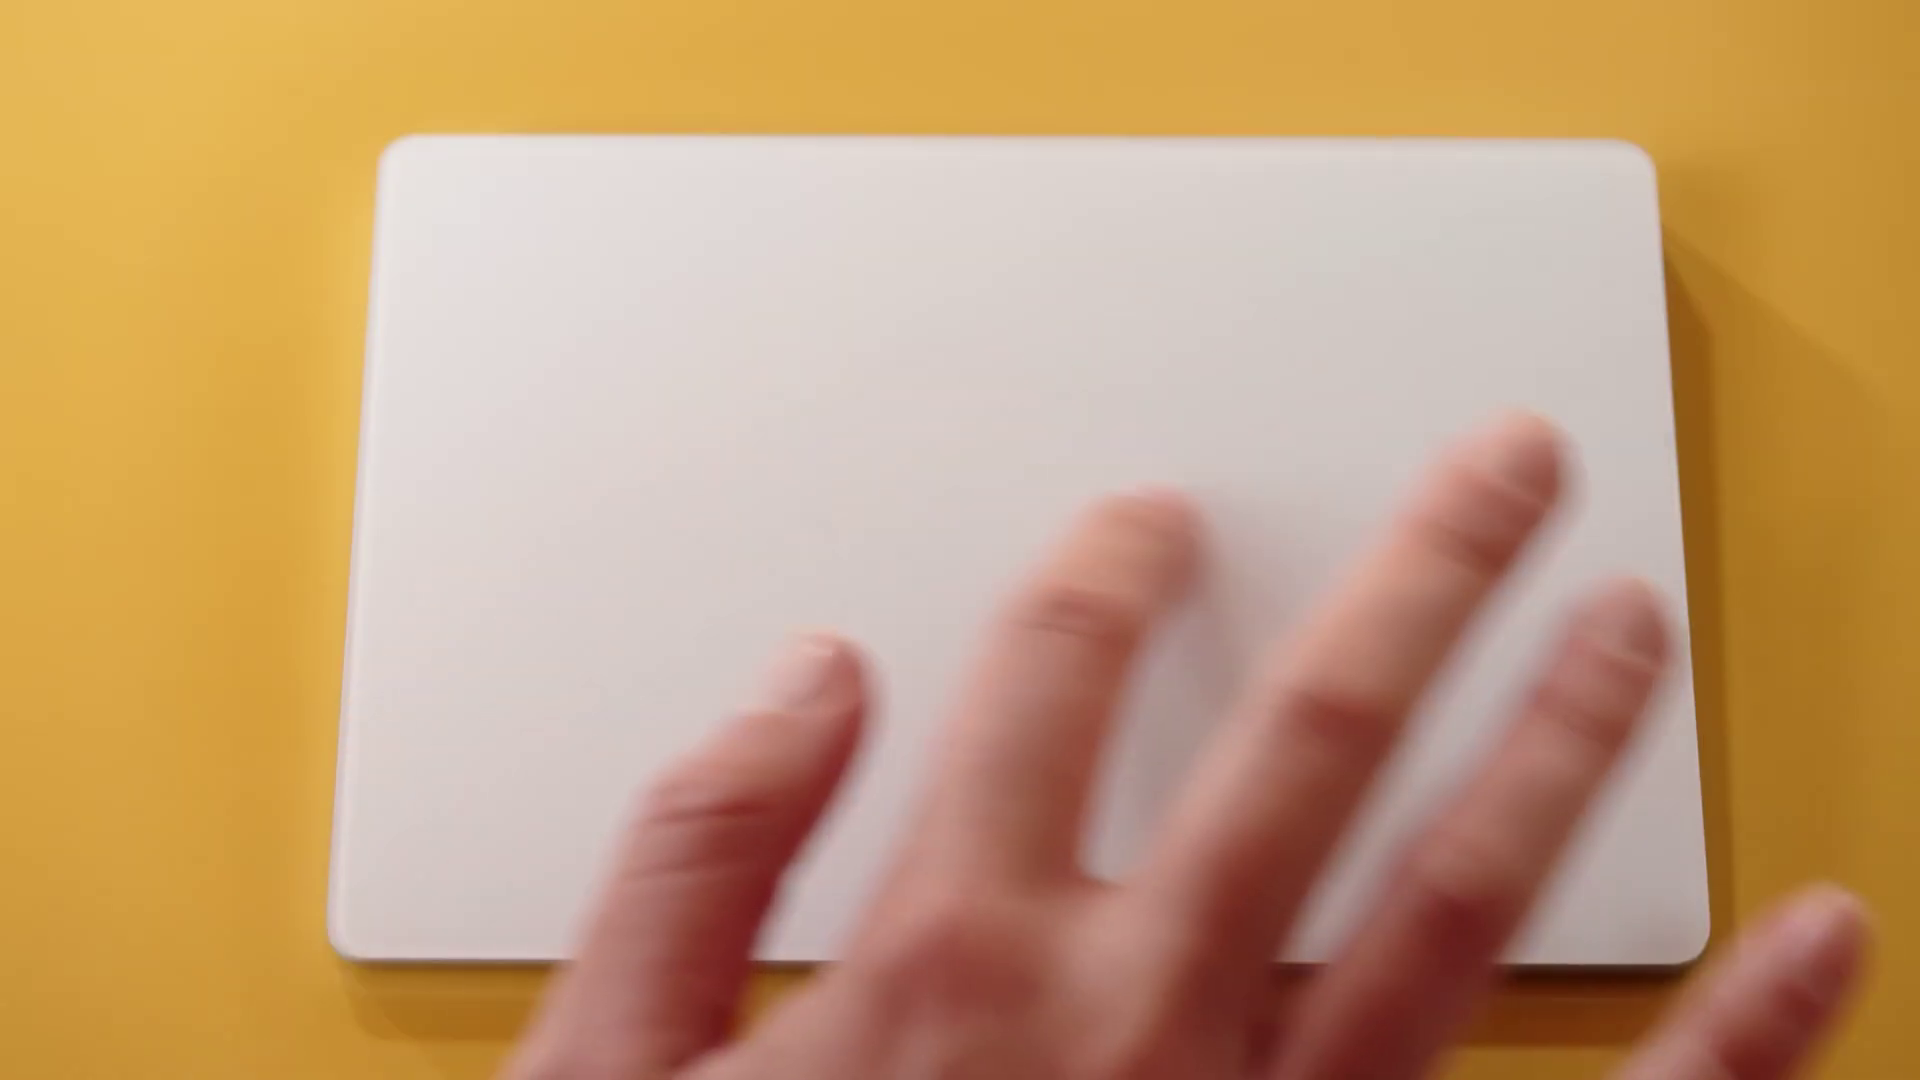
pyautogui.moveTo(1106, 711); pyautogui.dragTo(1147, 720)
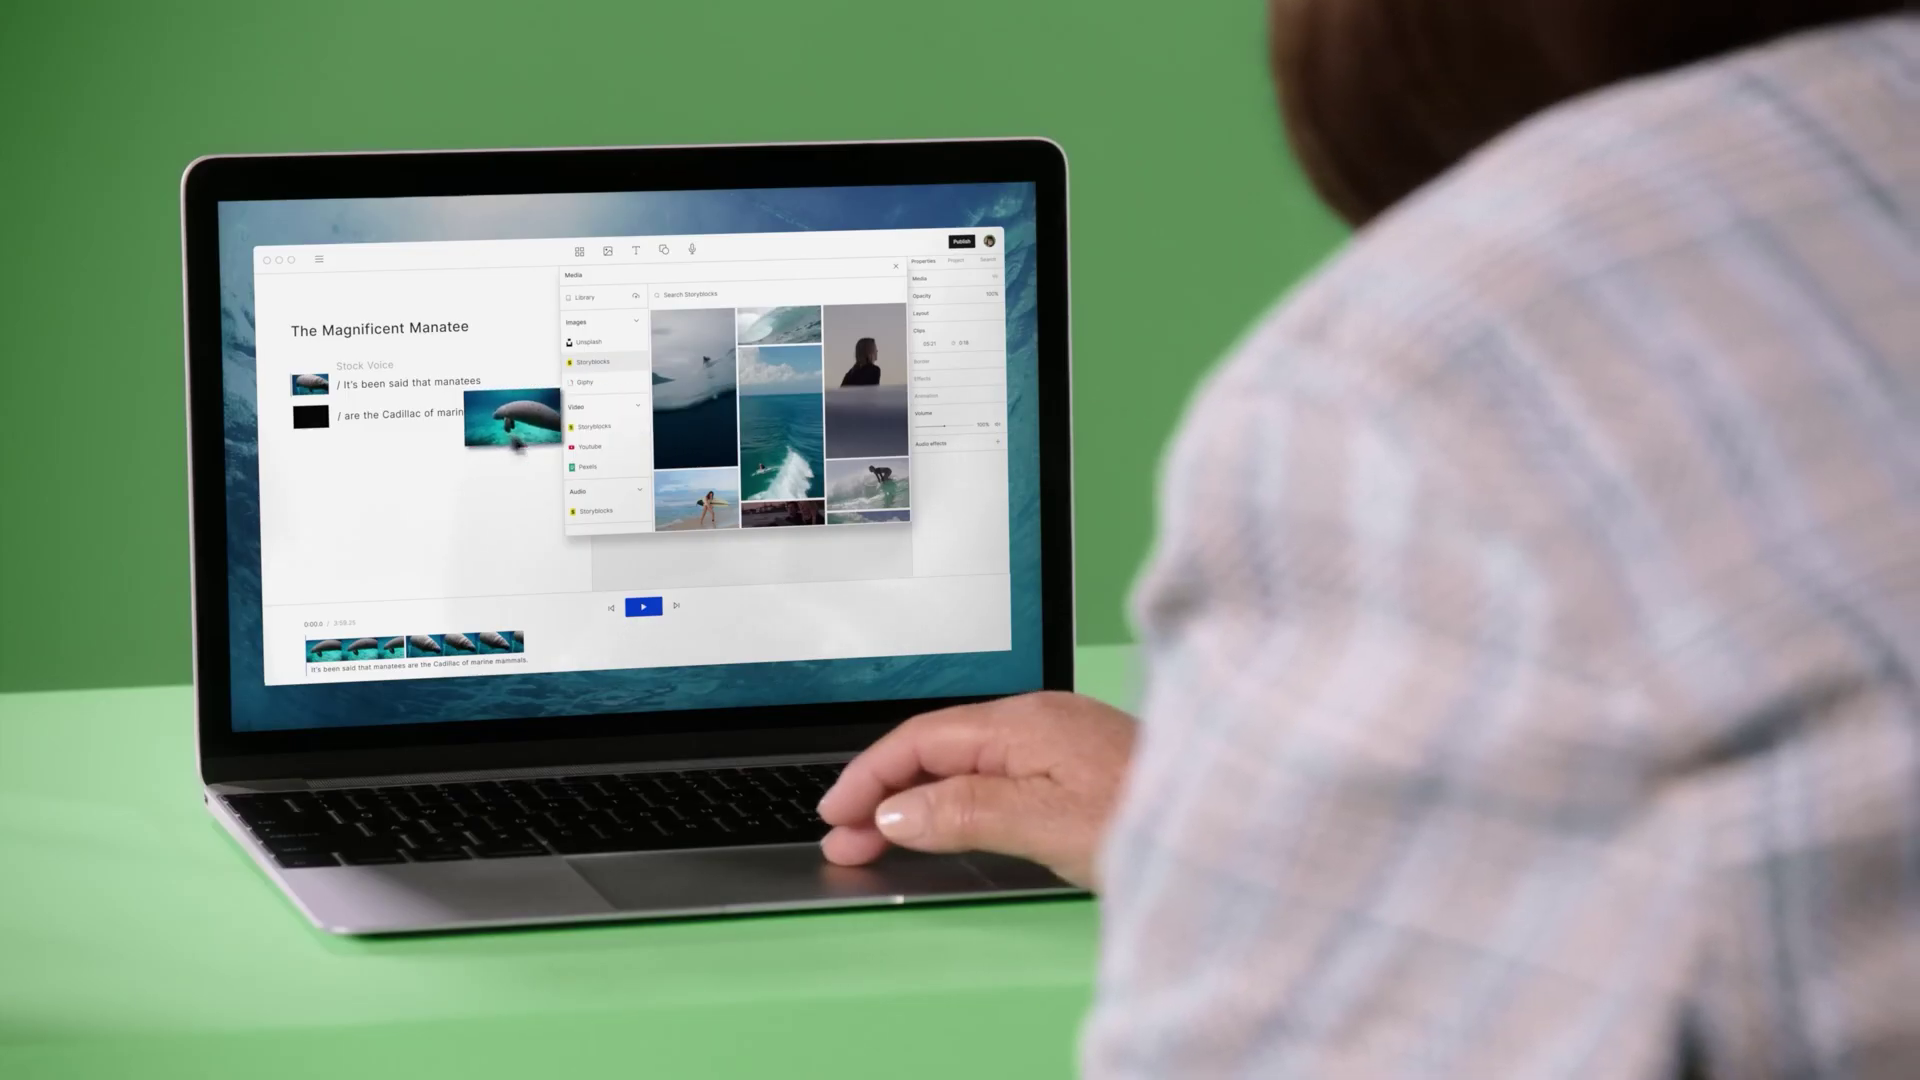
# - Put a new manatee clip on the second line, tint it bluer to 3 and key out orange
pyautogui.moveTo(517, 444); pyautogui.dragTo(432, 434)
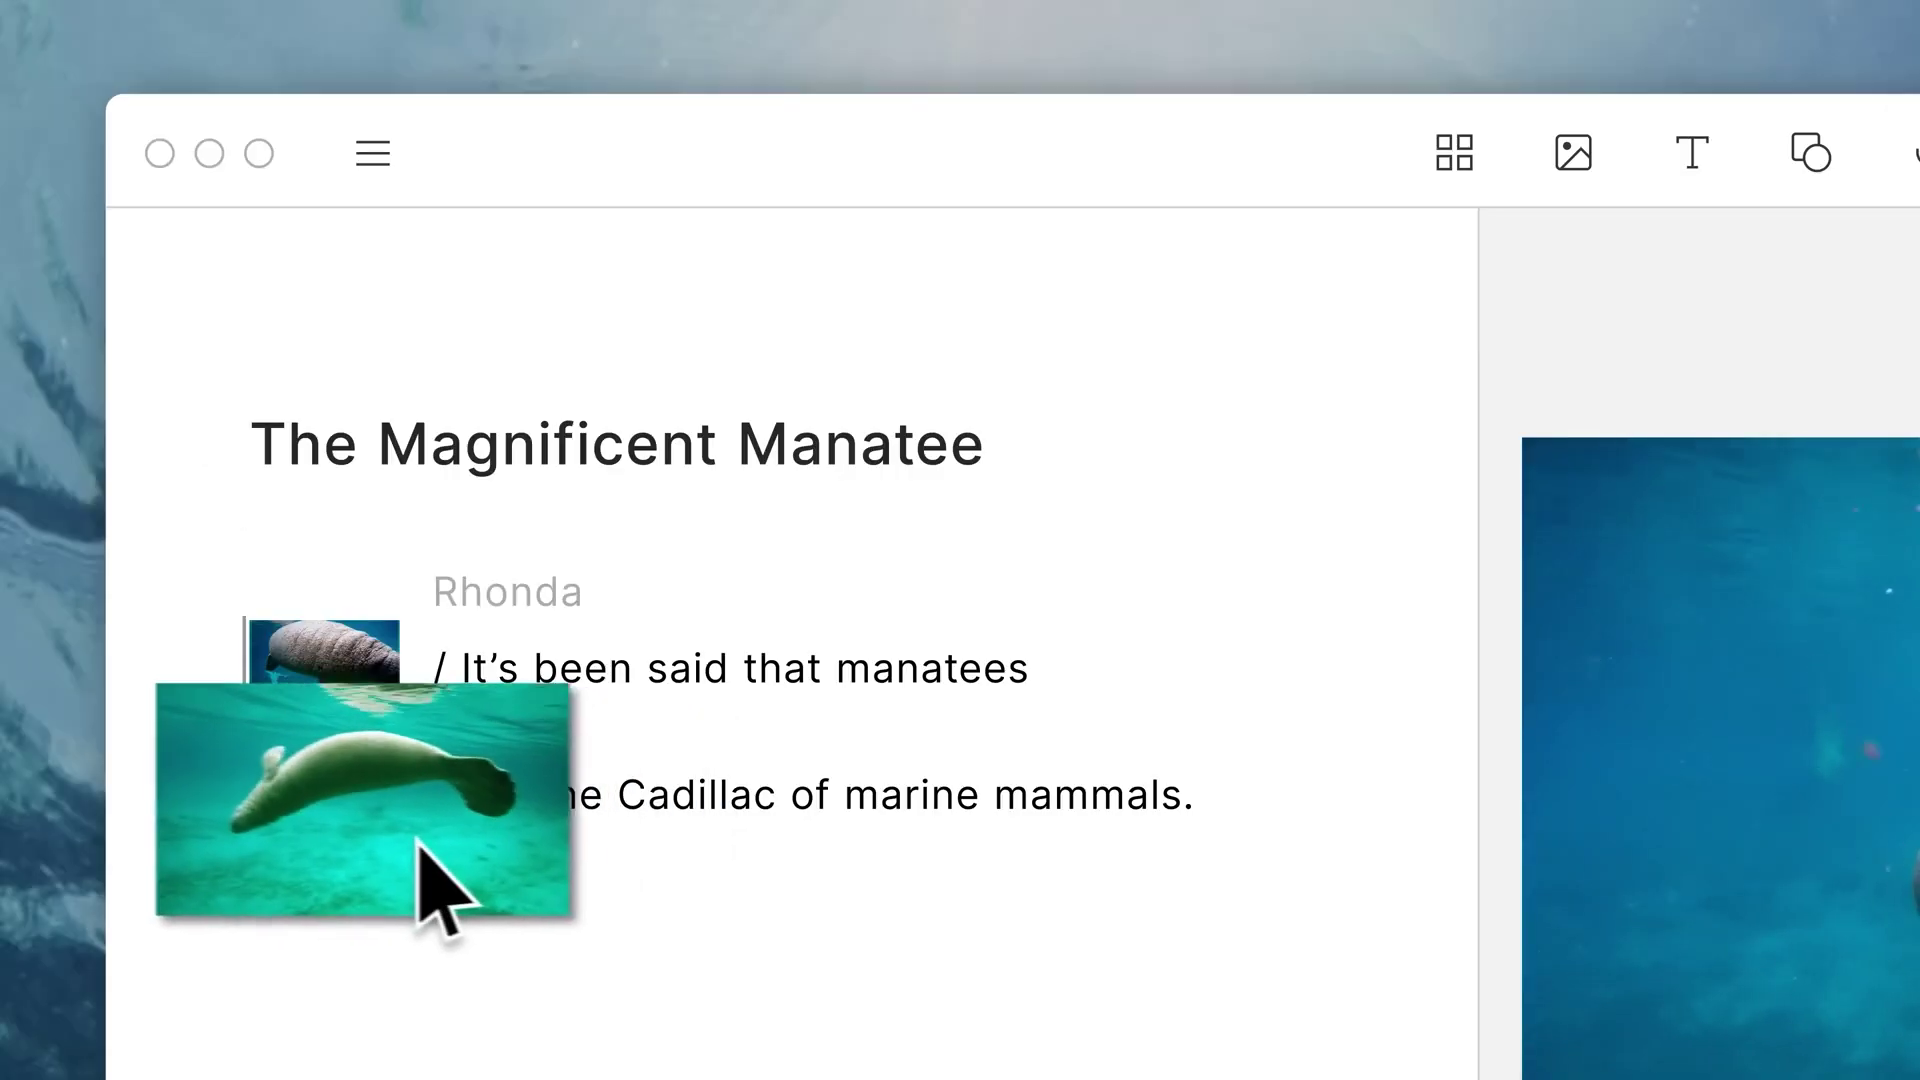
pyautogui.moveTo(254, 461); pyautogui.dragTo(238, 457)
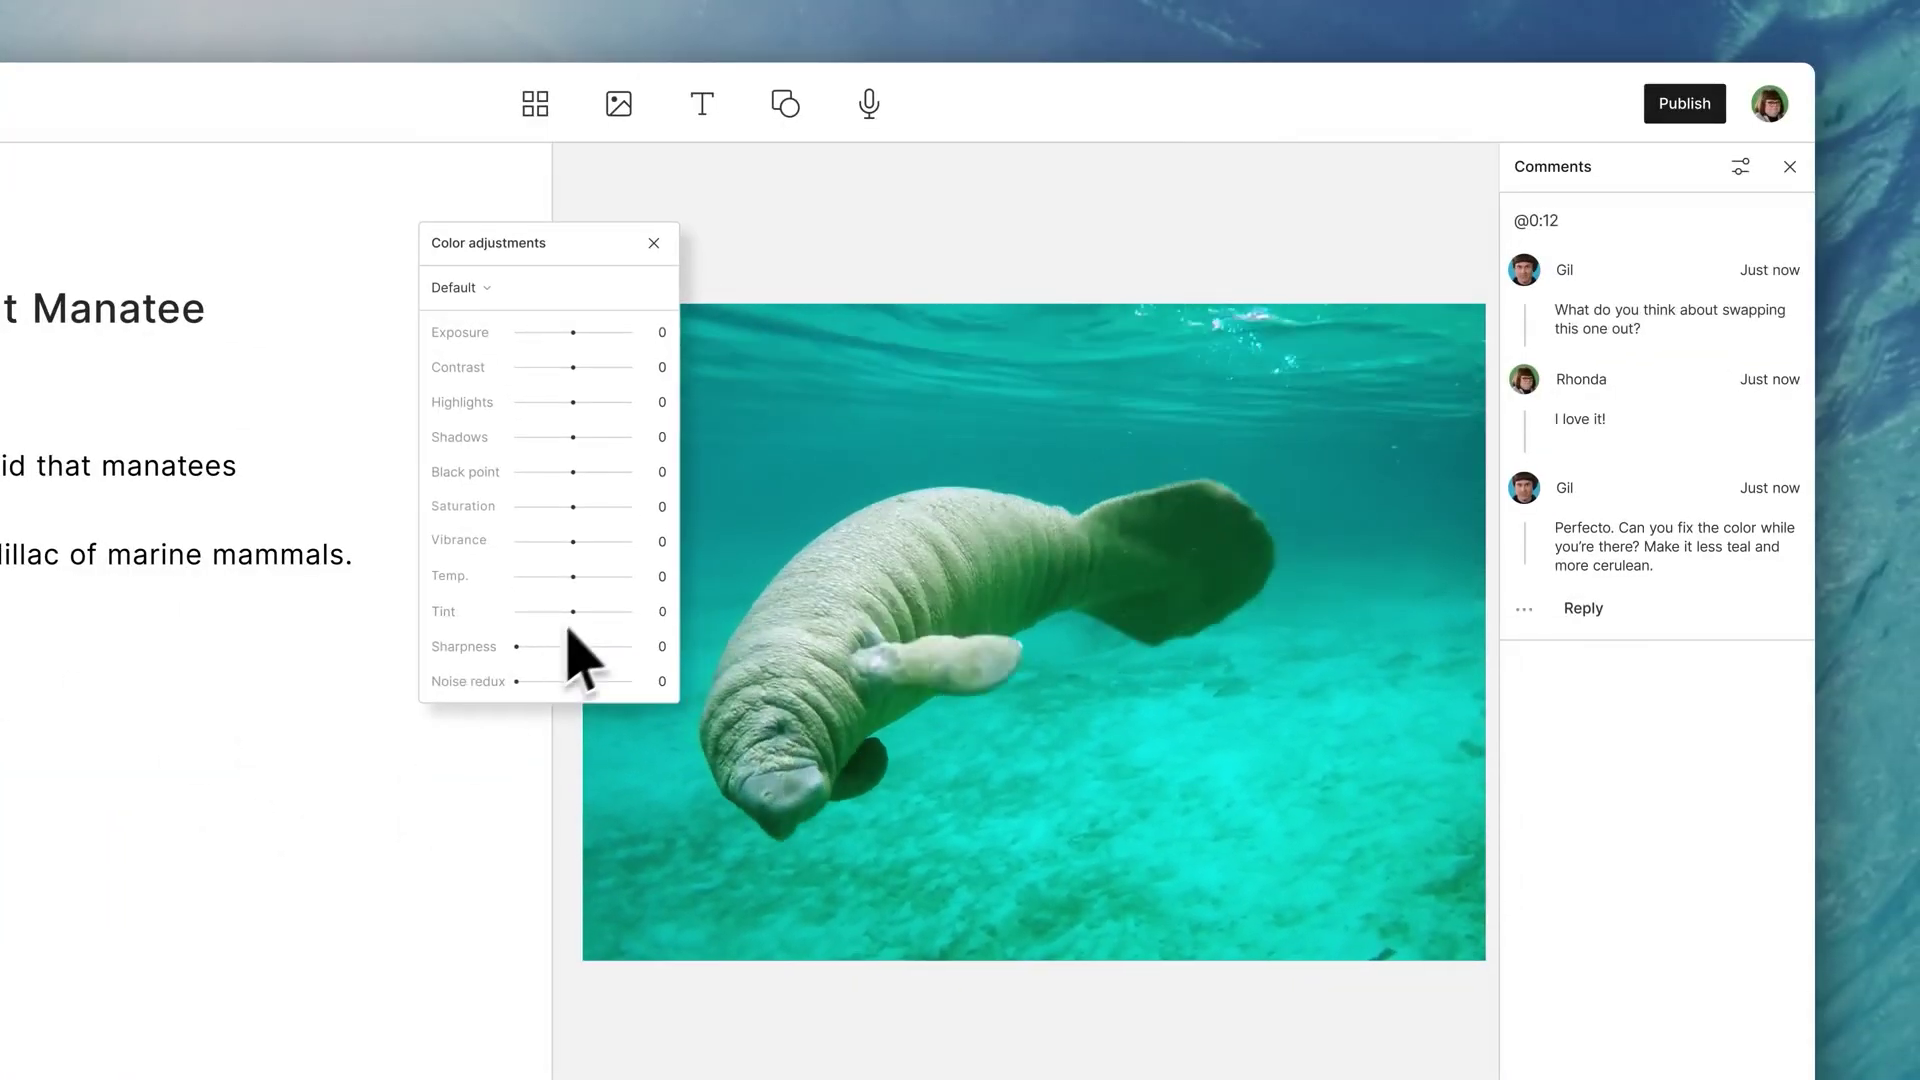
pyautogui.moveTo(574, 651); pyautogui.dragTo(630, 651)
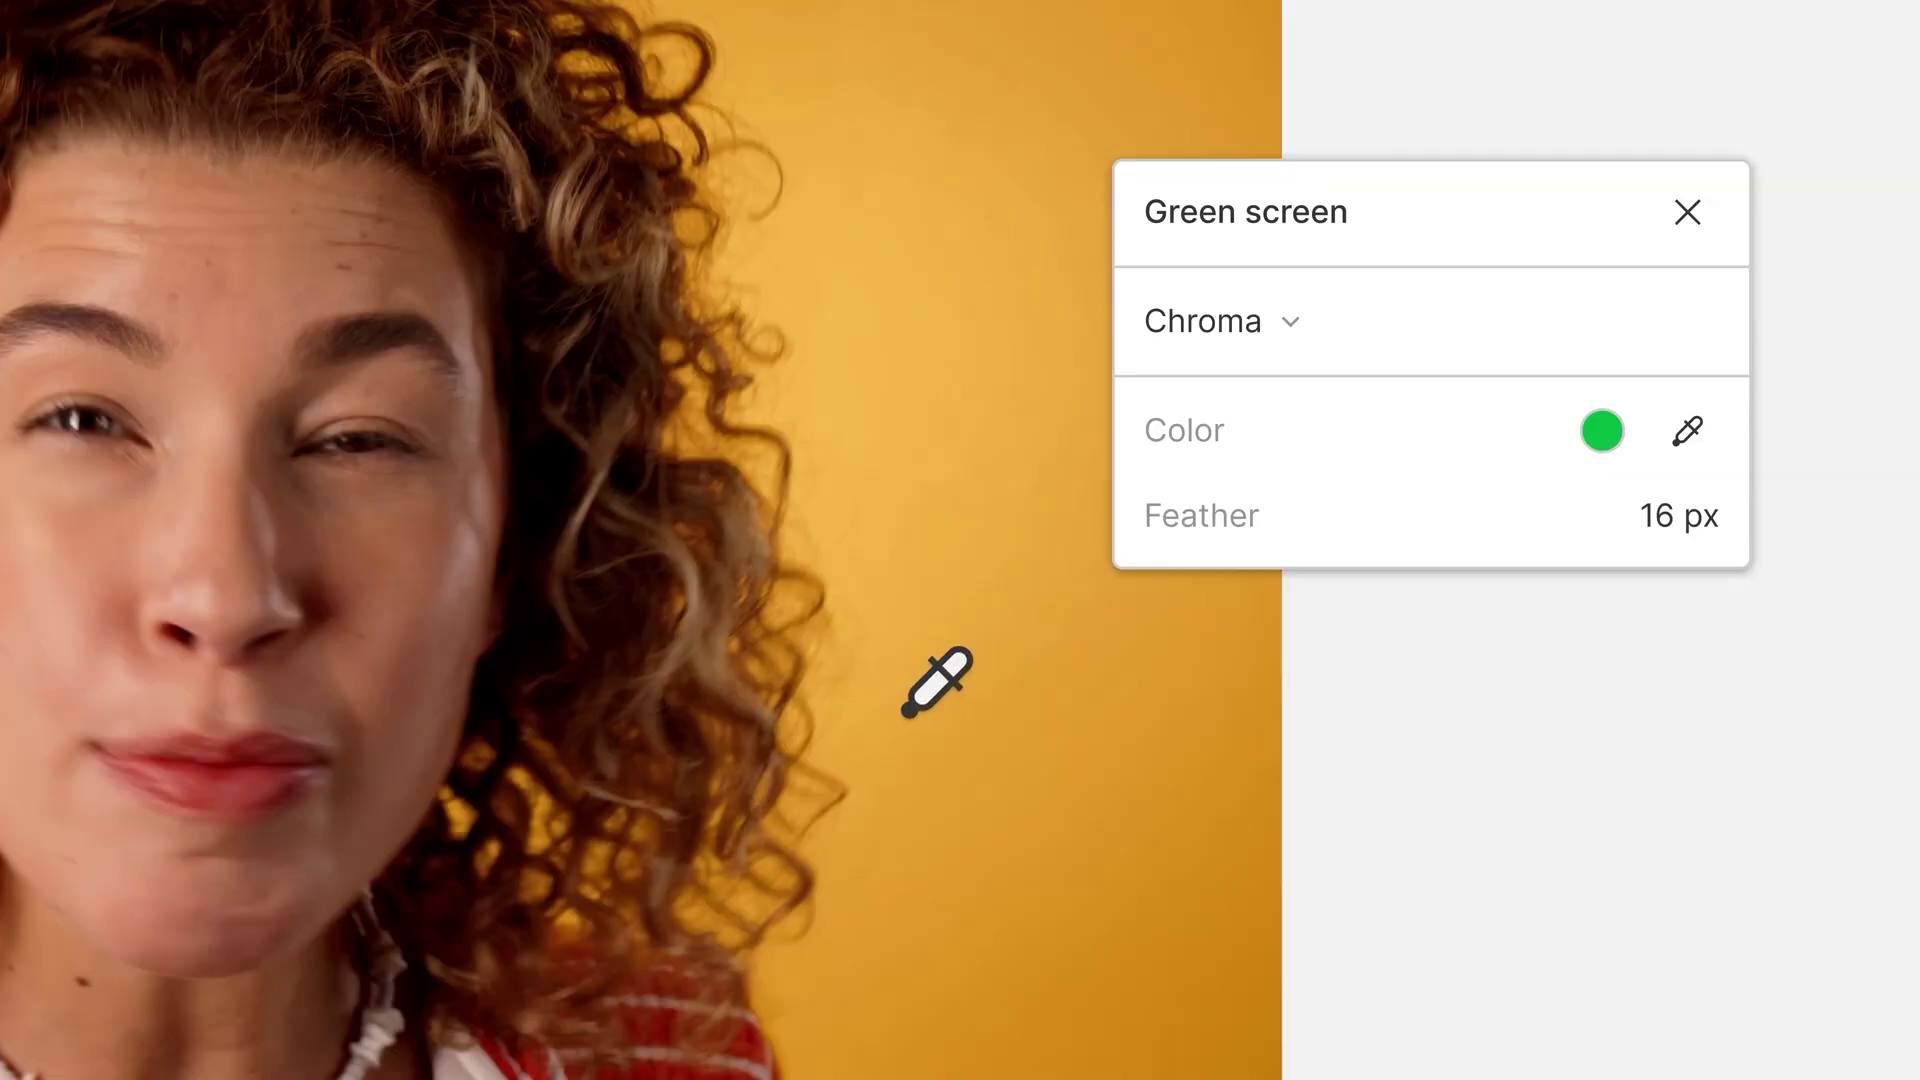
pyautogui.click(932, 680)
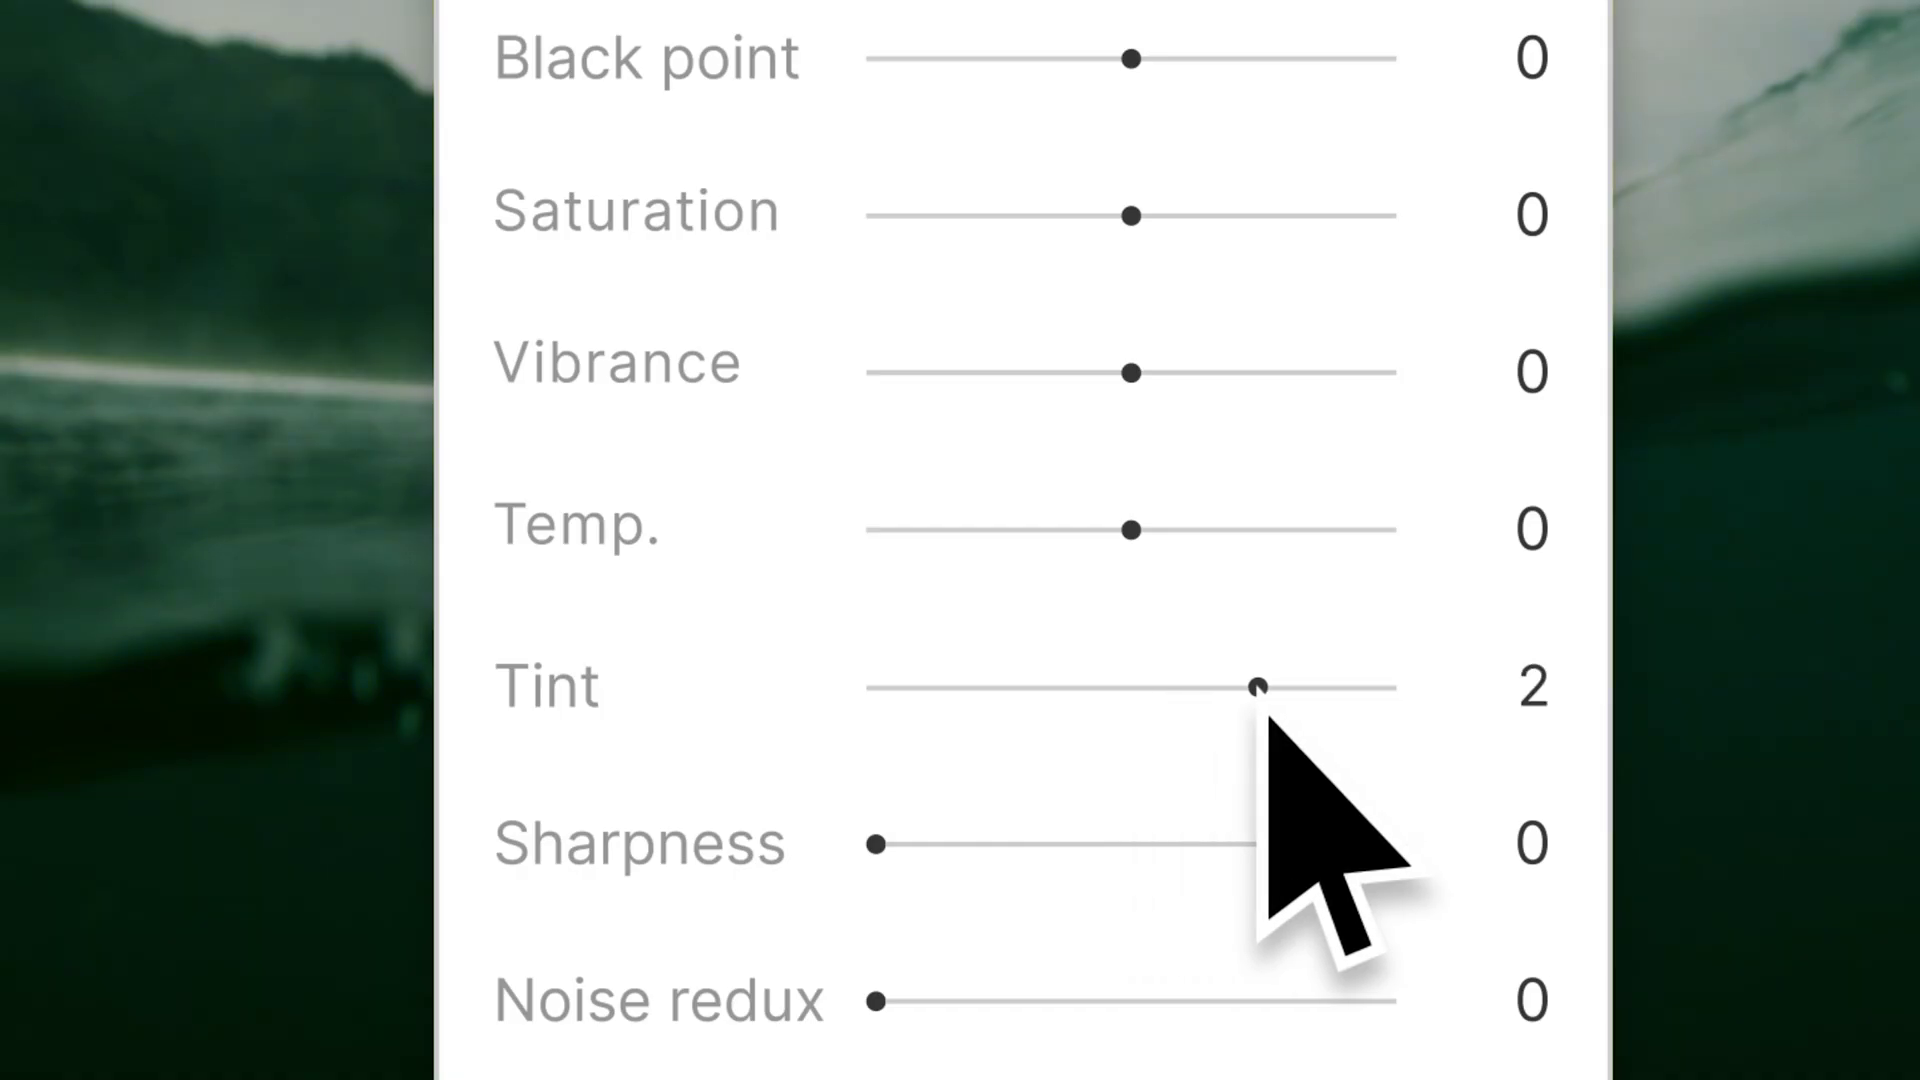
pyautogui.moveTo(1256, 686); pyautogui.dragTo(1320, 705)
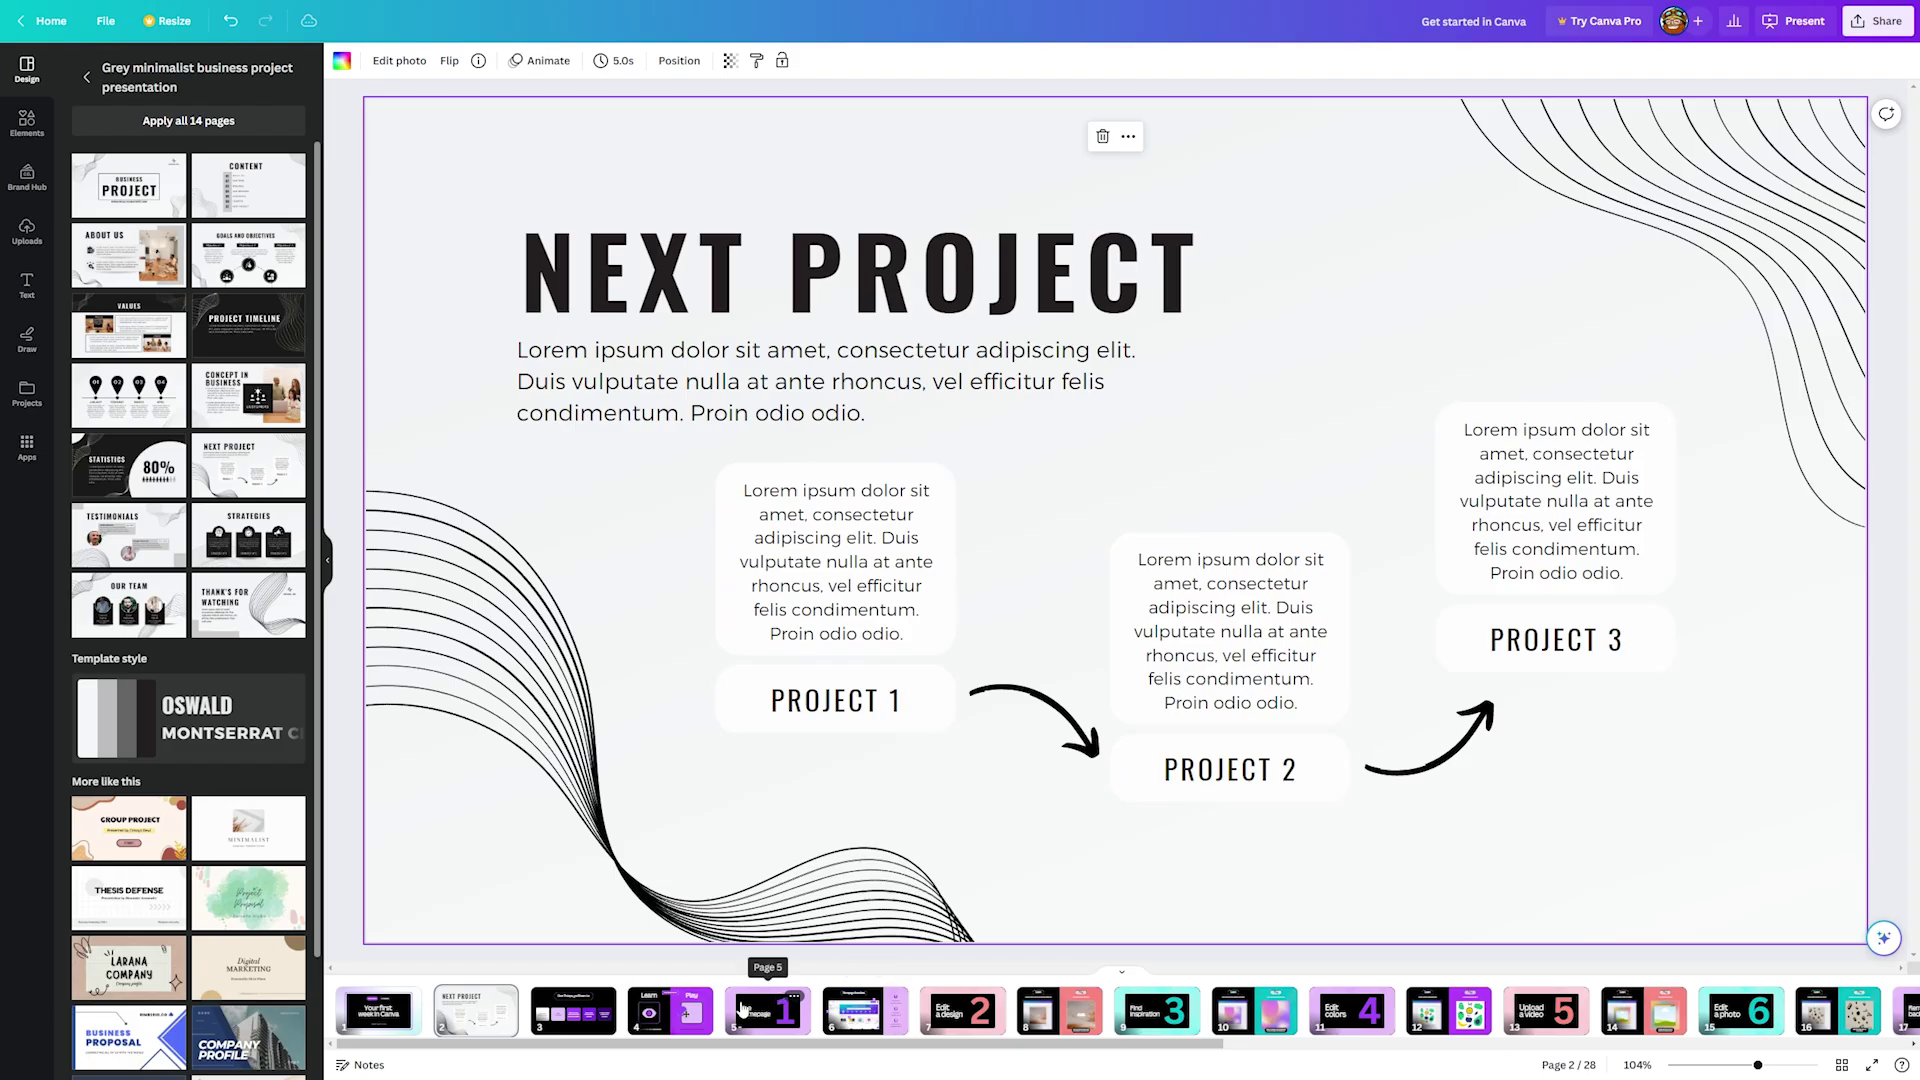
# - Open the Elegant and Professional Company Business Proposal template and add its Contact Us slide as a page
pyautogui.click(556, 1024)
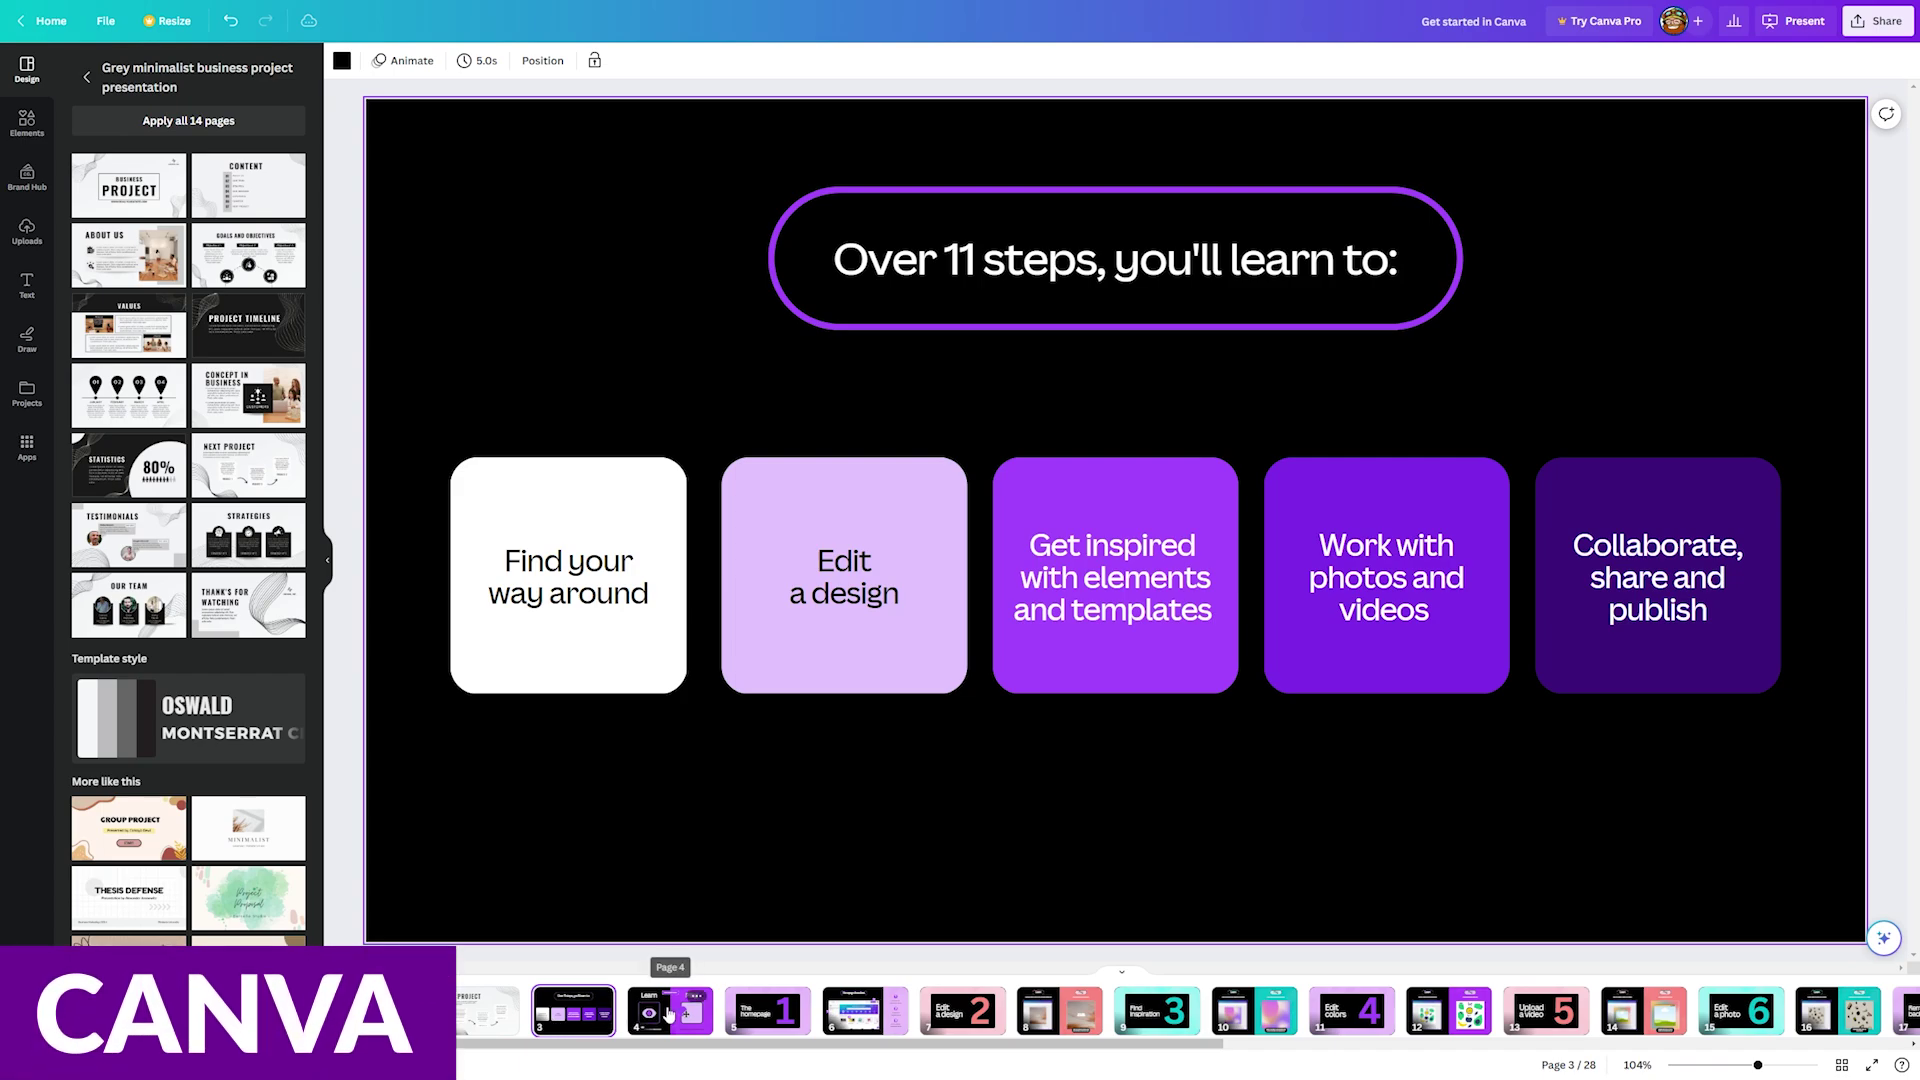
pyautogui.click(669, 1014)
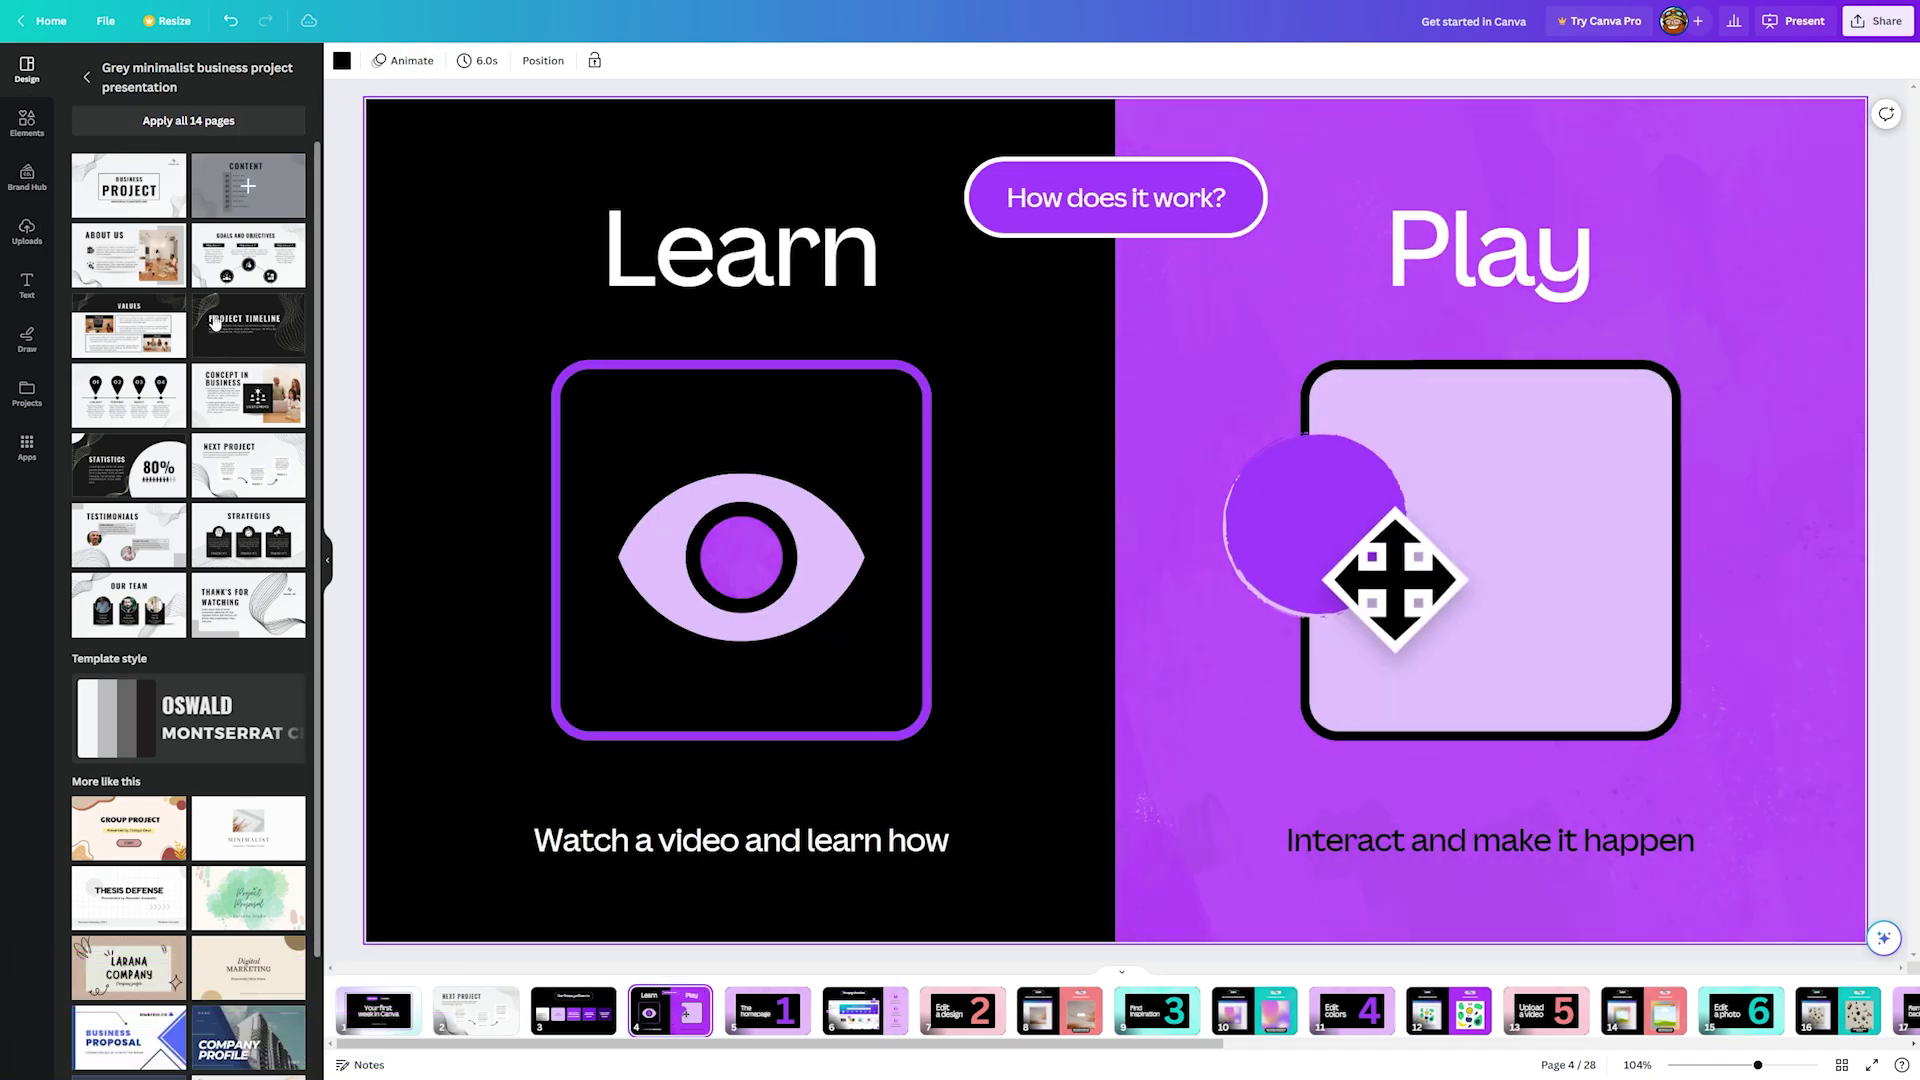
pyautogui.scroll(-2, 173, 890)
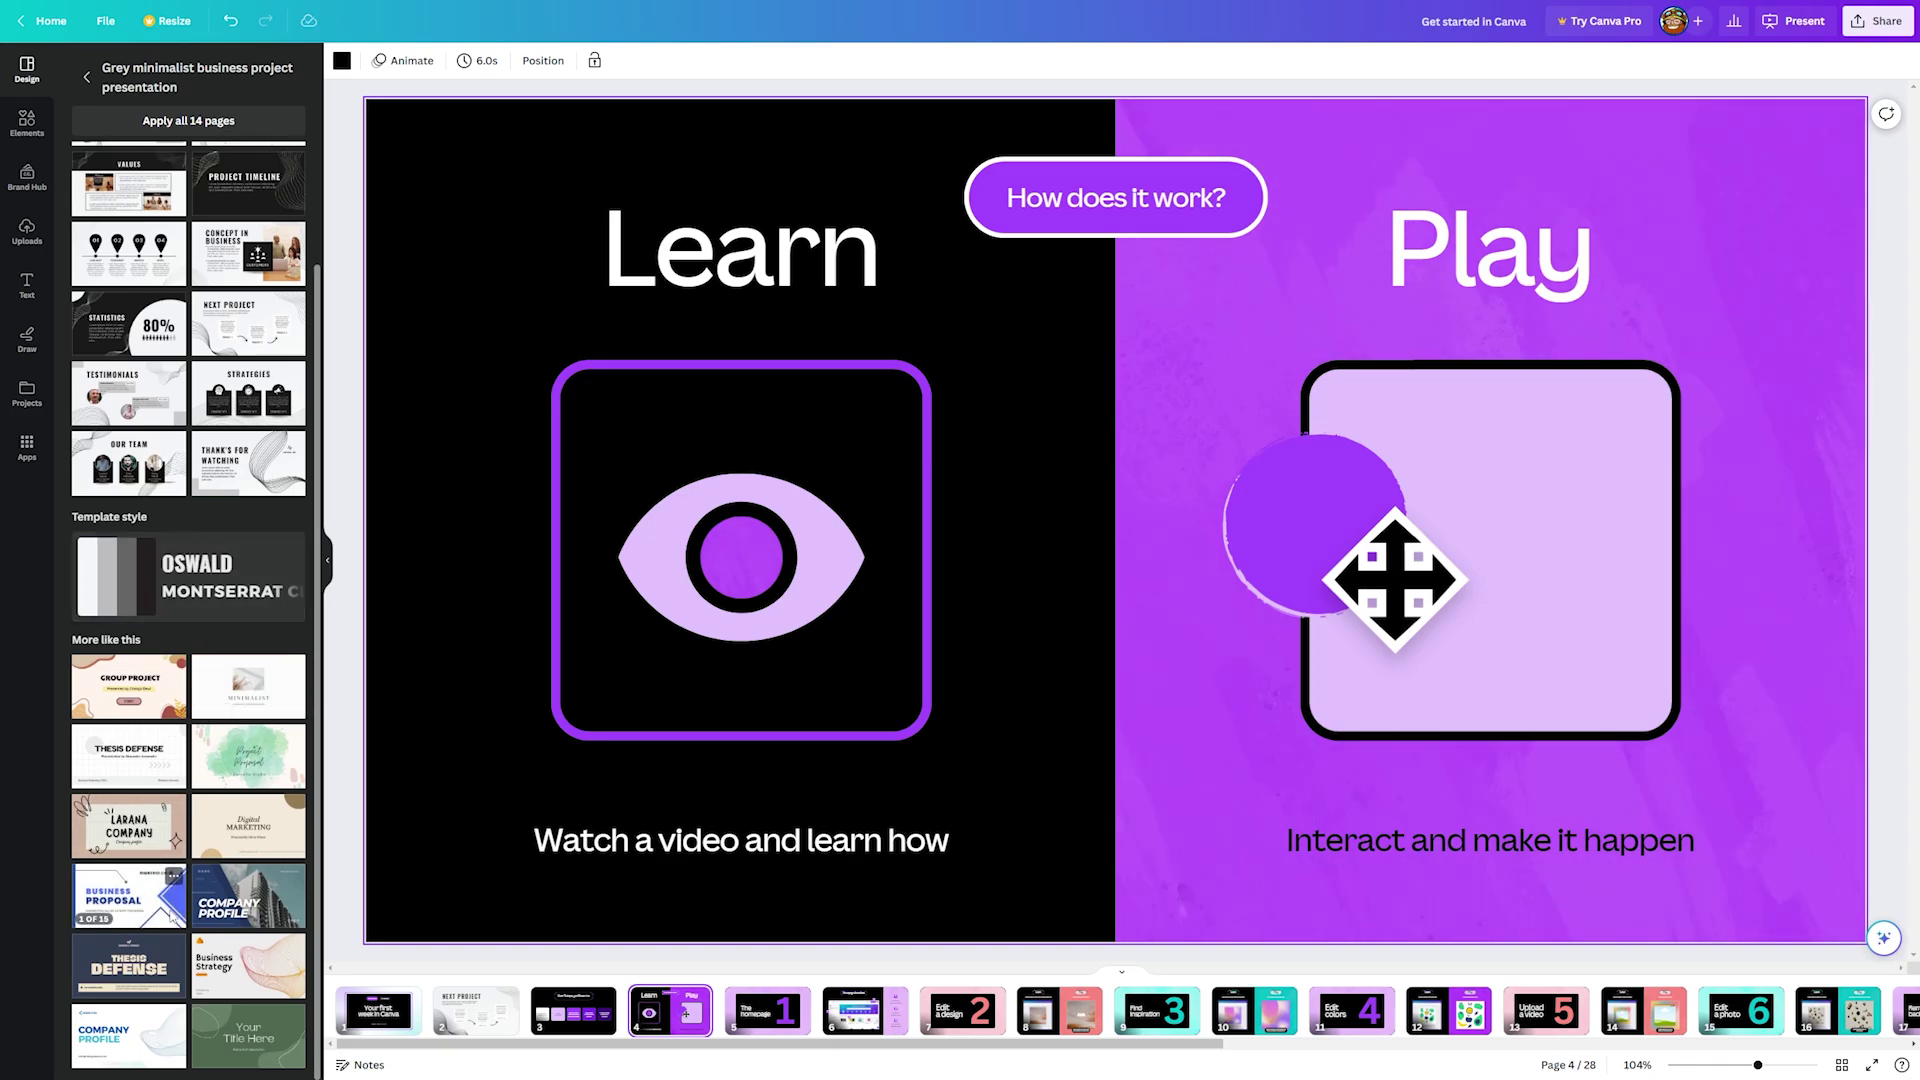
pyautogui.click(129, 895)
pyautogui.click(125, 685)
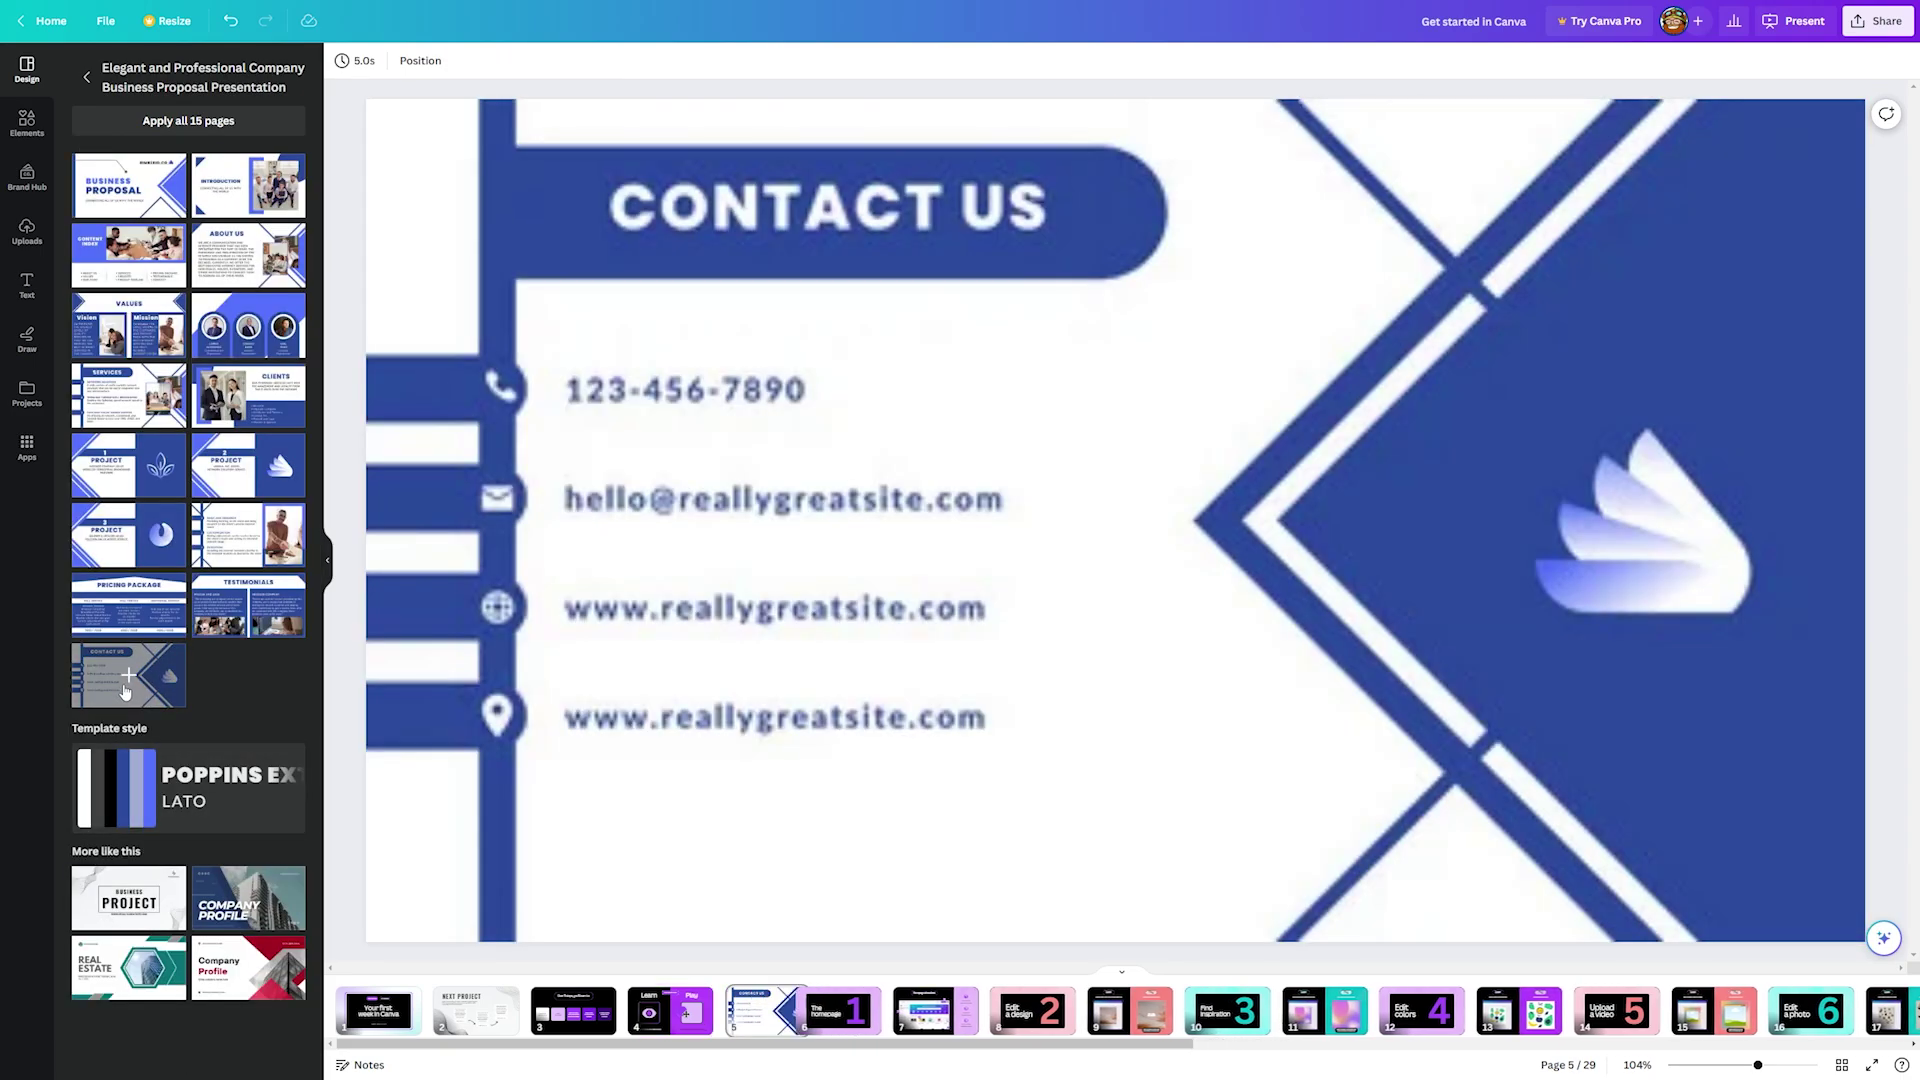
pyautogui.click(566, 1008)
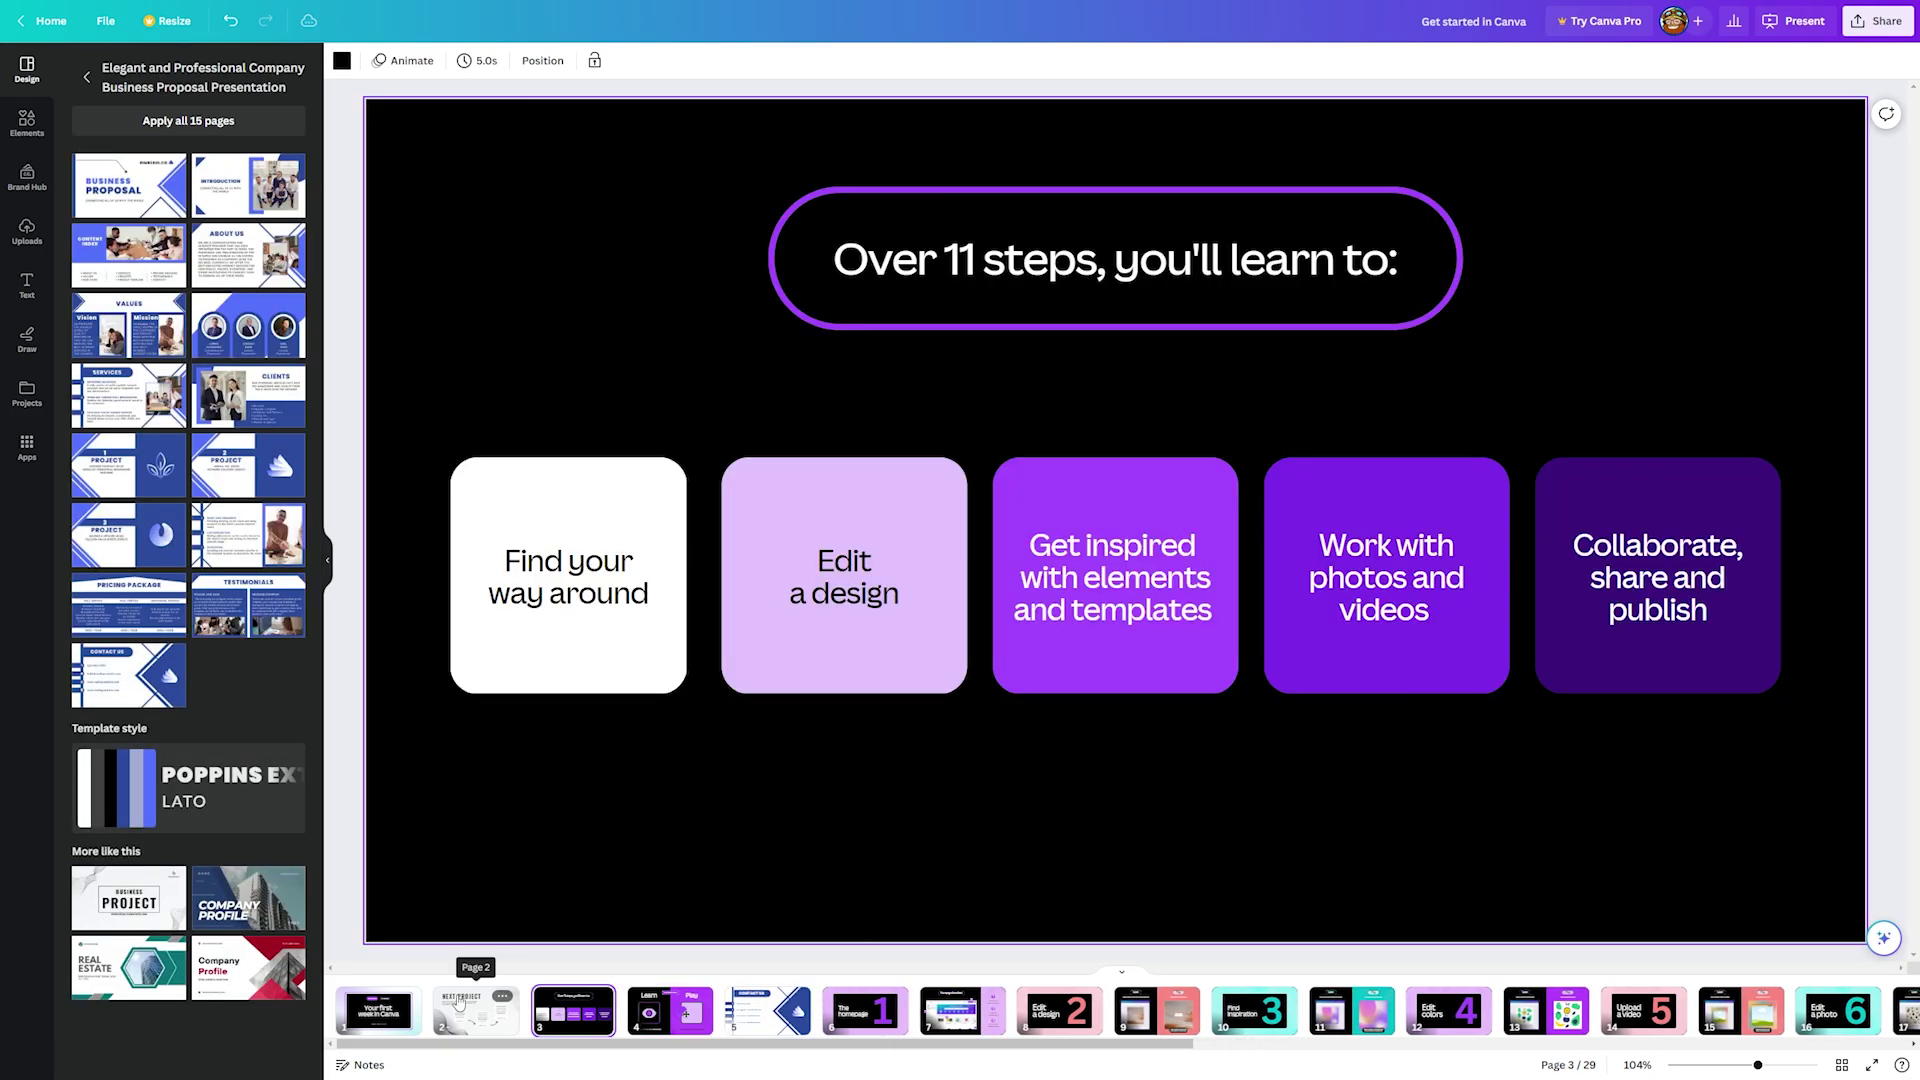
pyautogui.click(455, 1003)
# - Replace all pages with the template's 15 pages, check Services and Clients, and return home
pyautogui.click(405, 998)
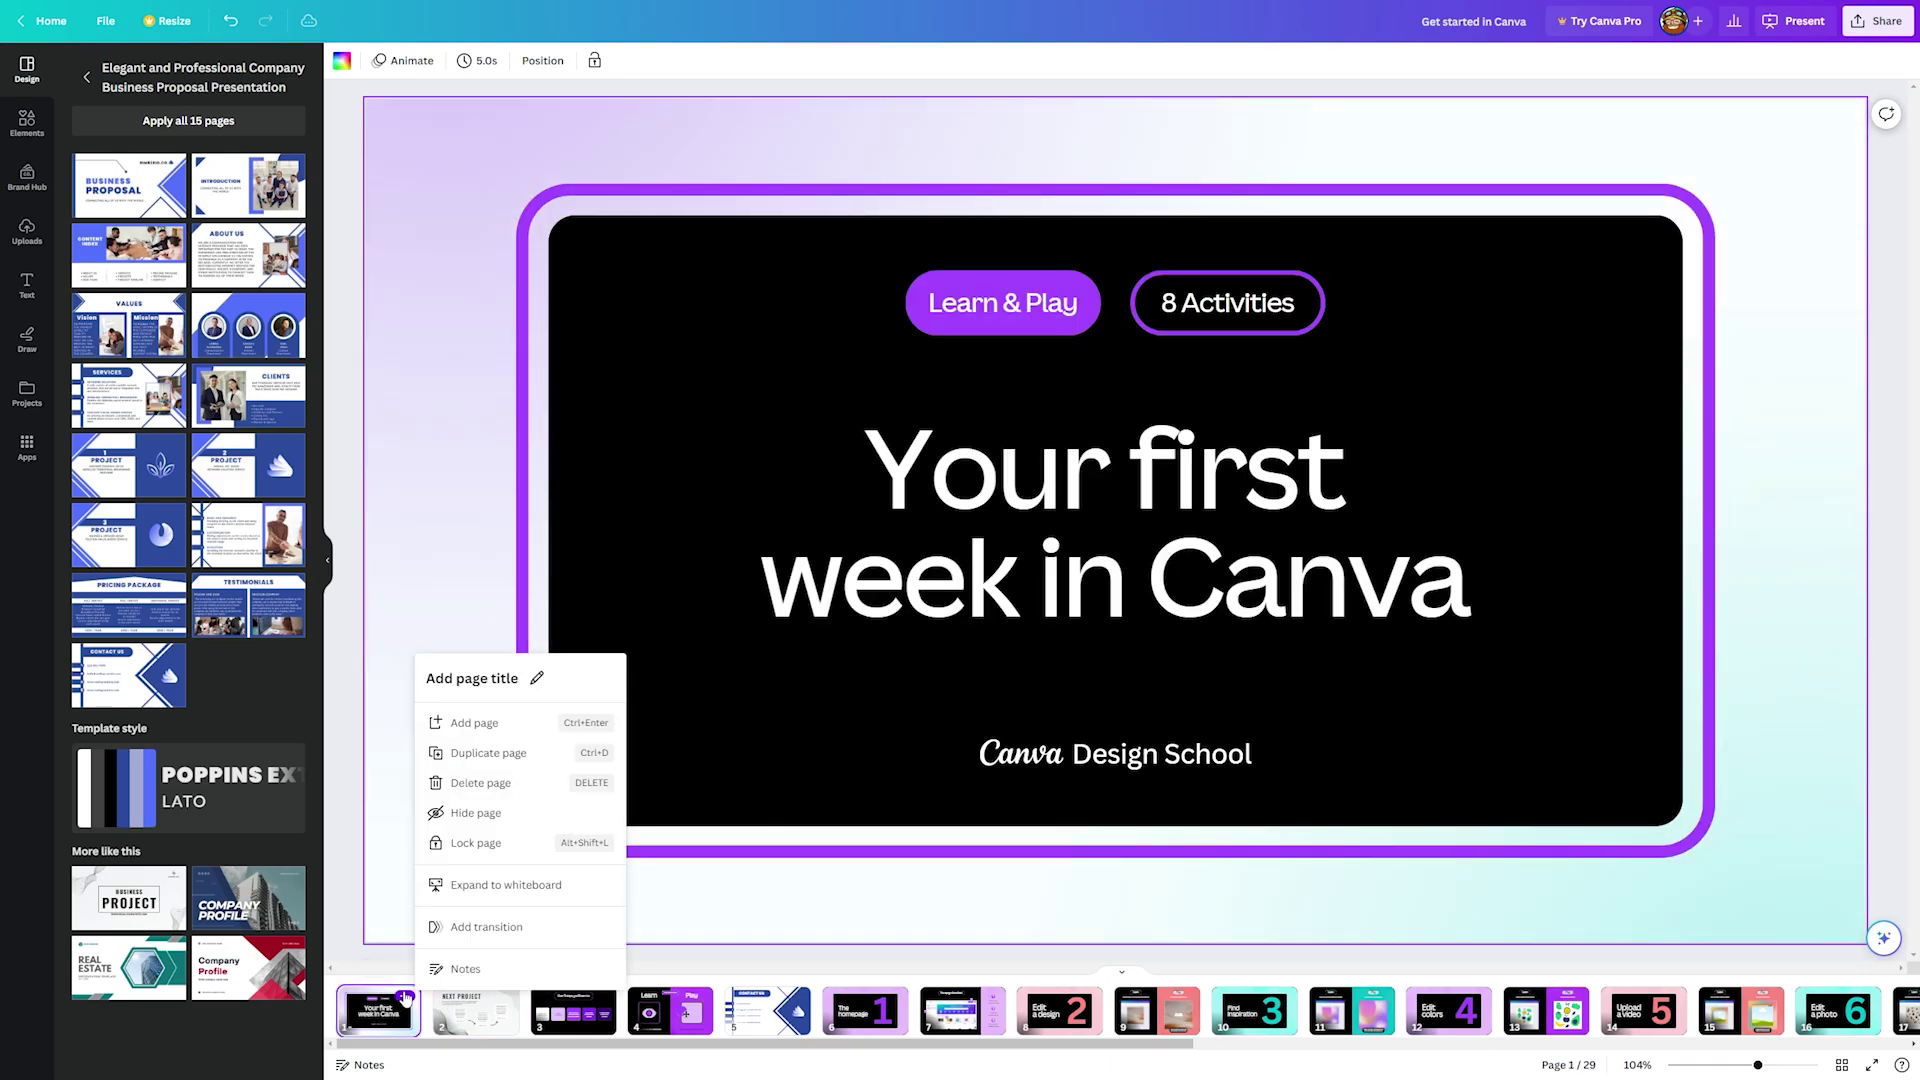
pyautogui.click(203, 120)
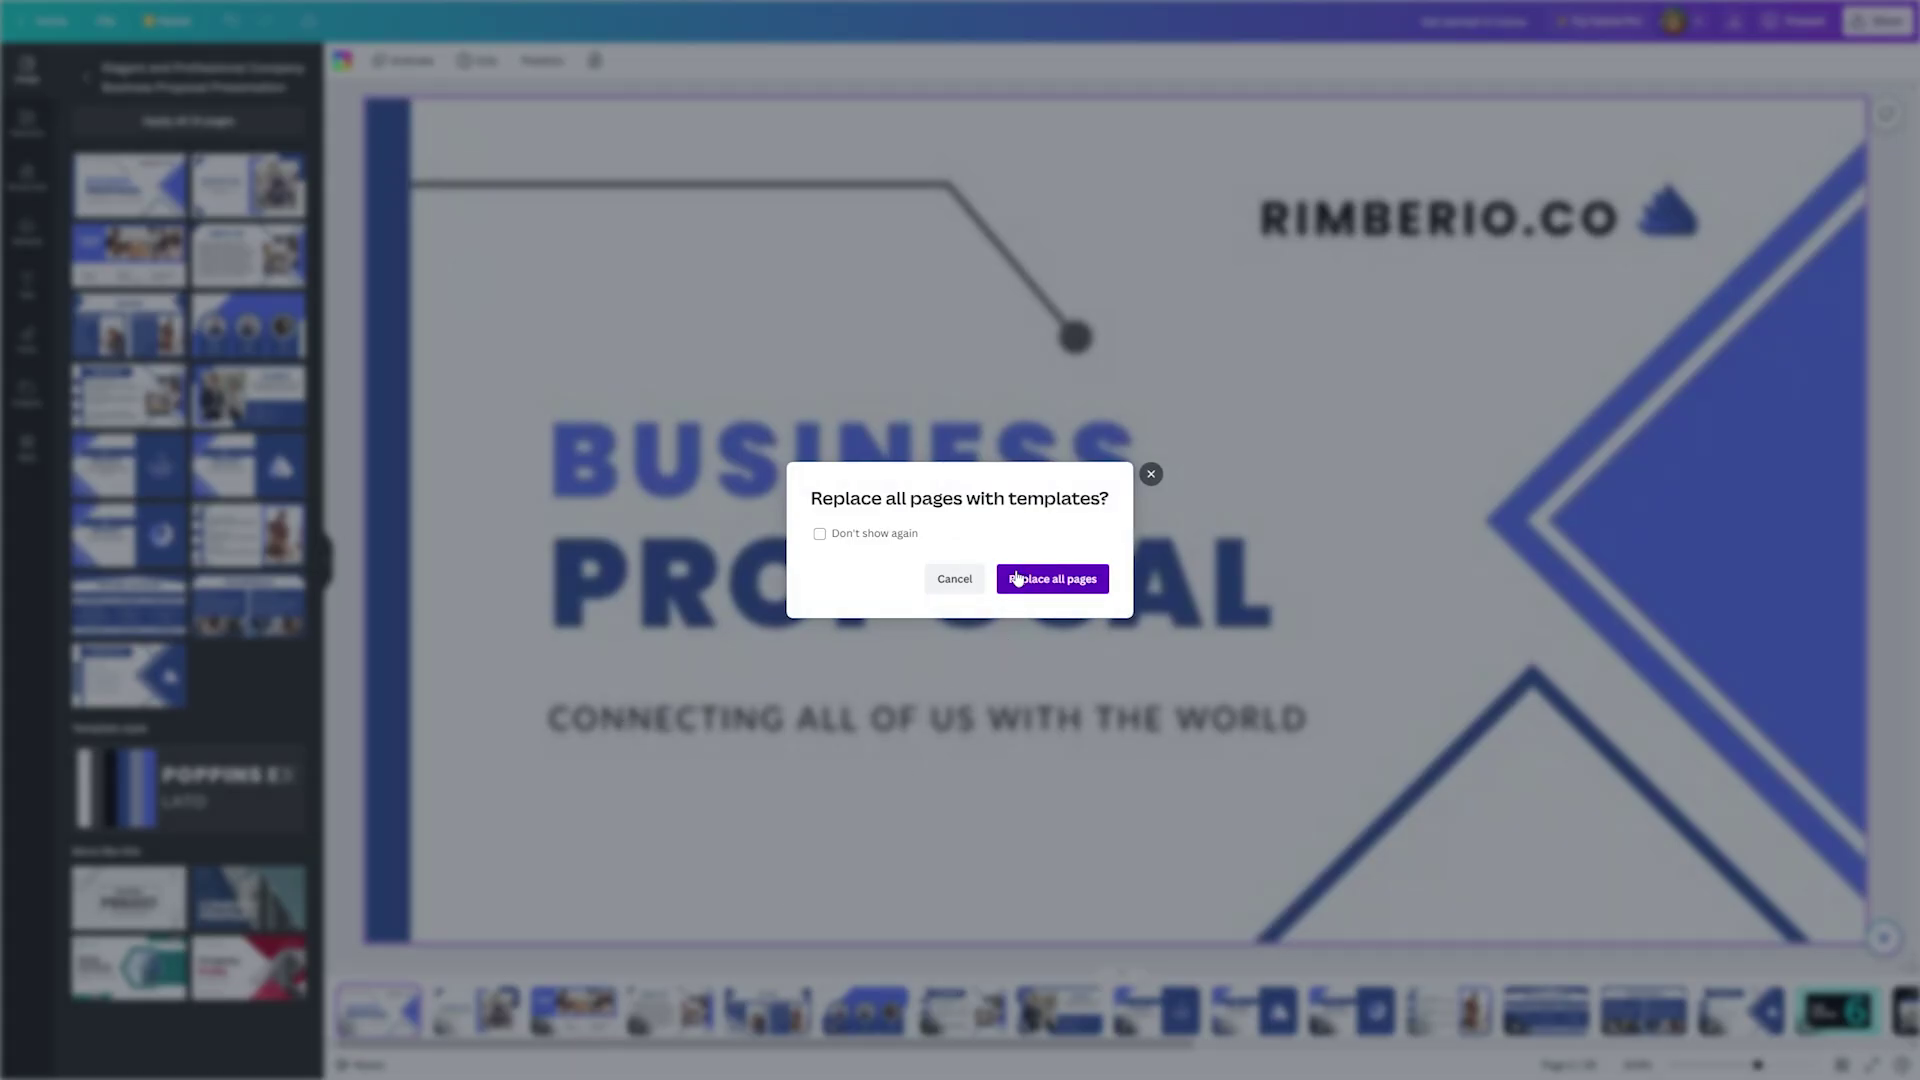
pyautogui.click(1017, 578)
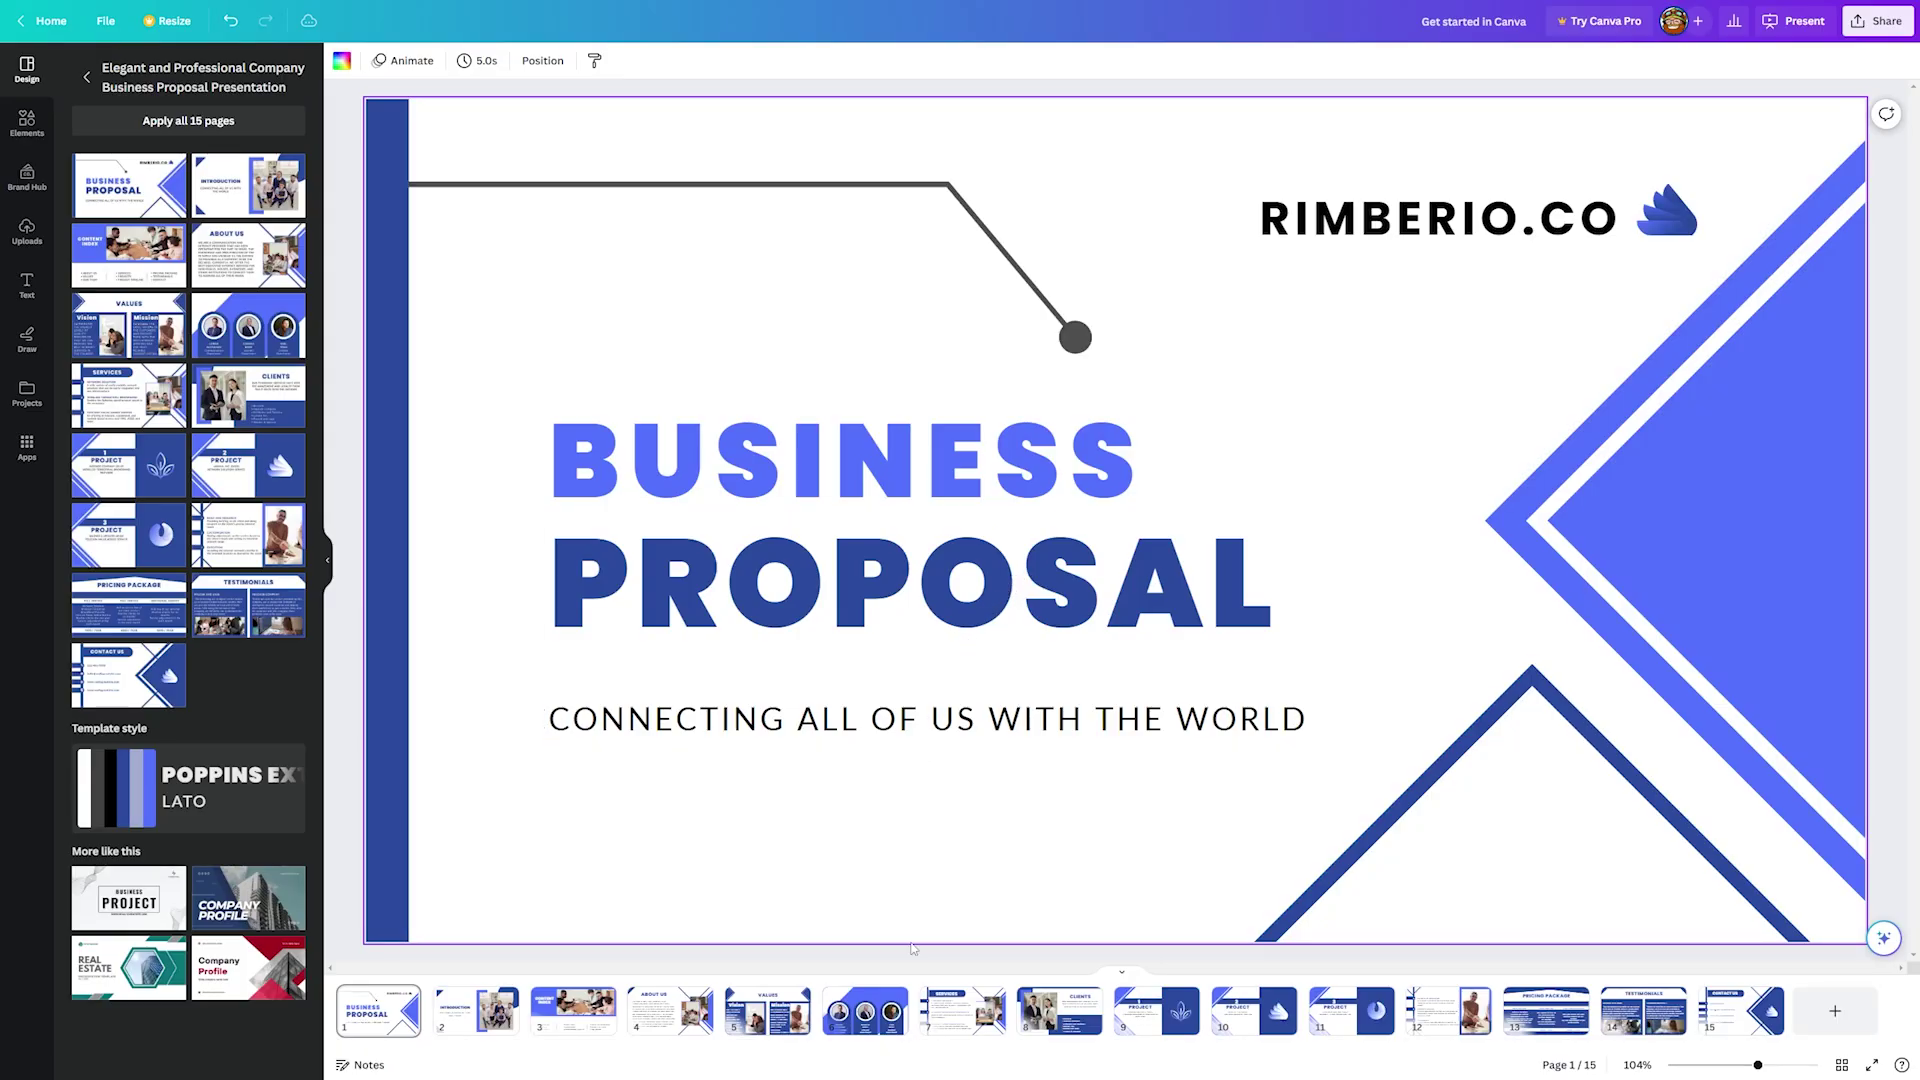
pyautogui.click(955, 1003)
pyautogui.click(1052, 1015)
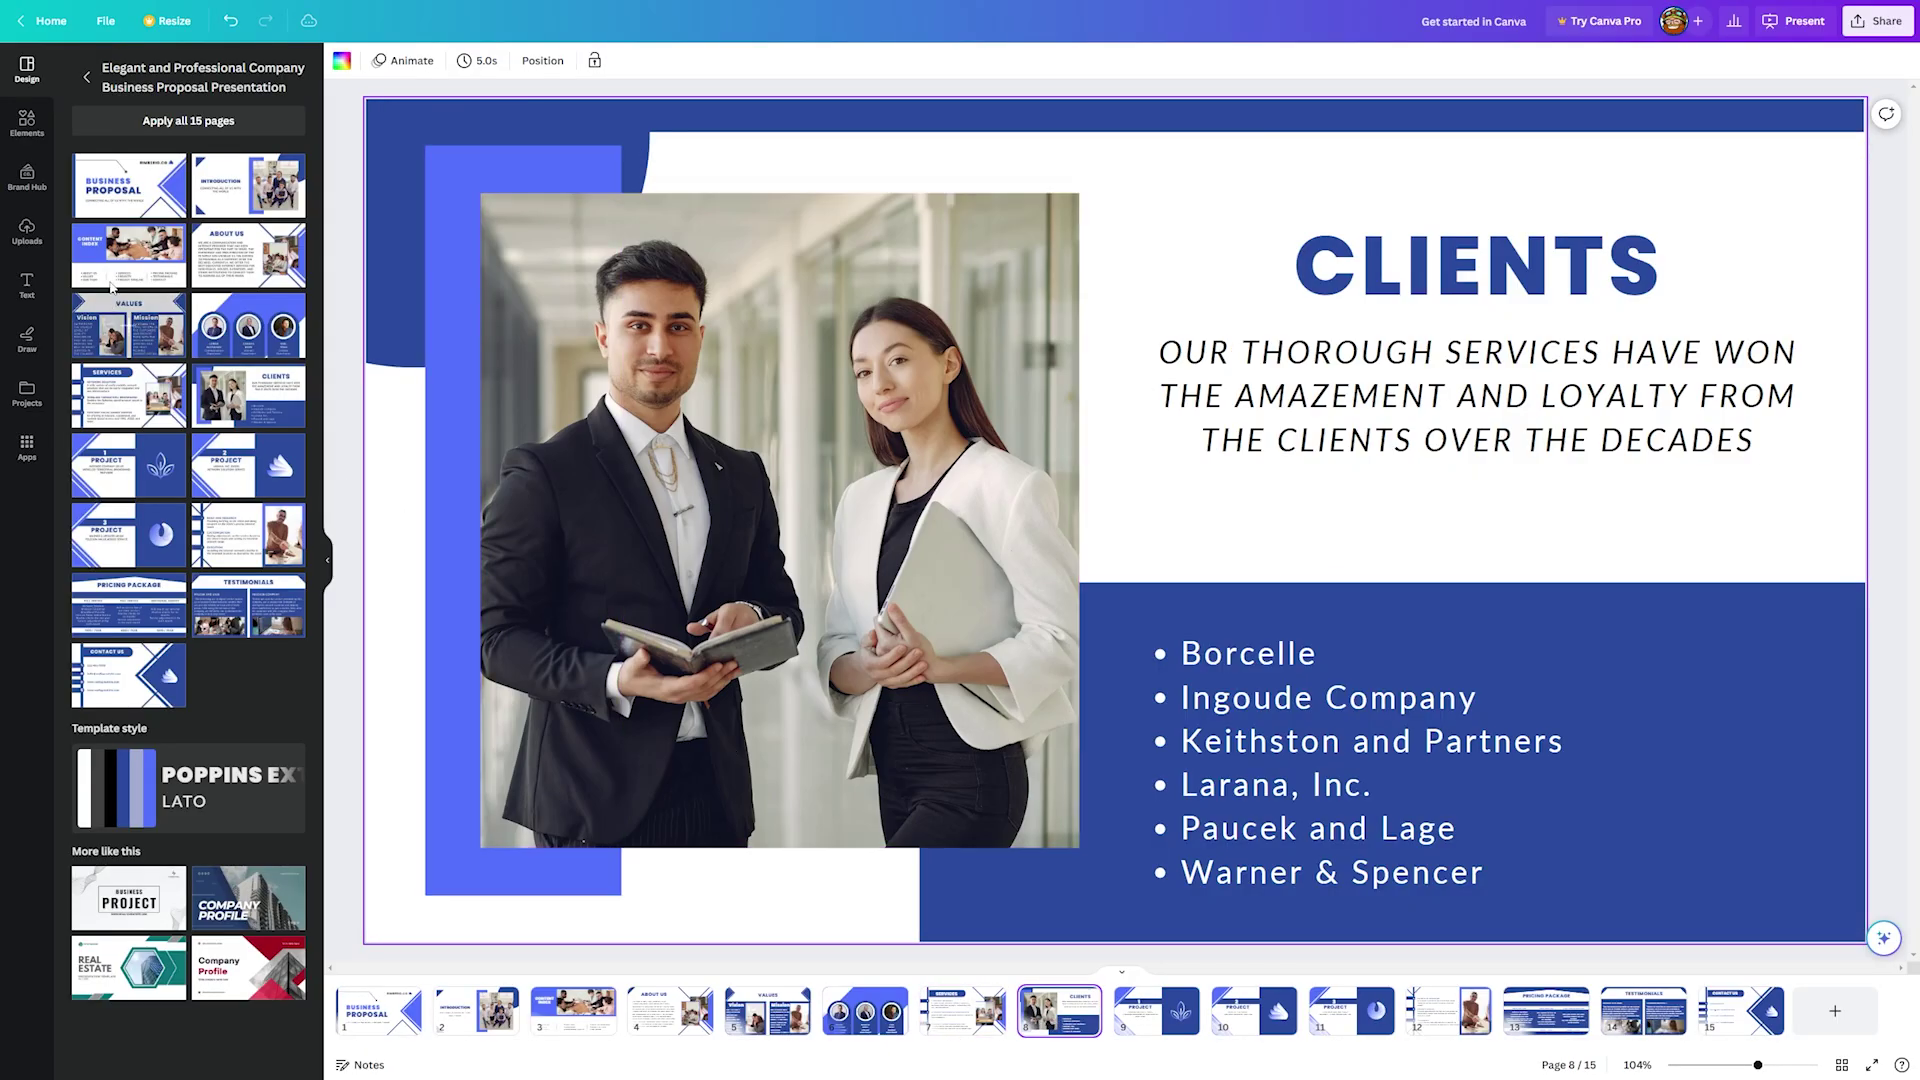
pyautogui.click(40, 21)
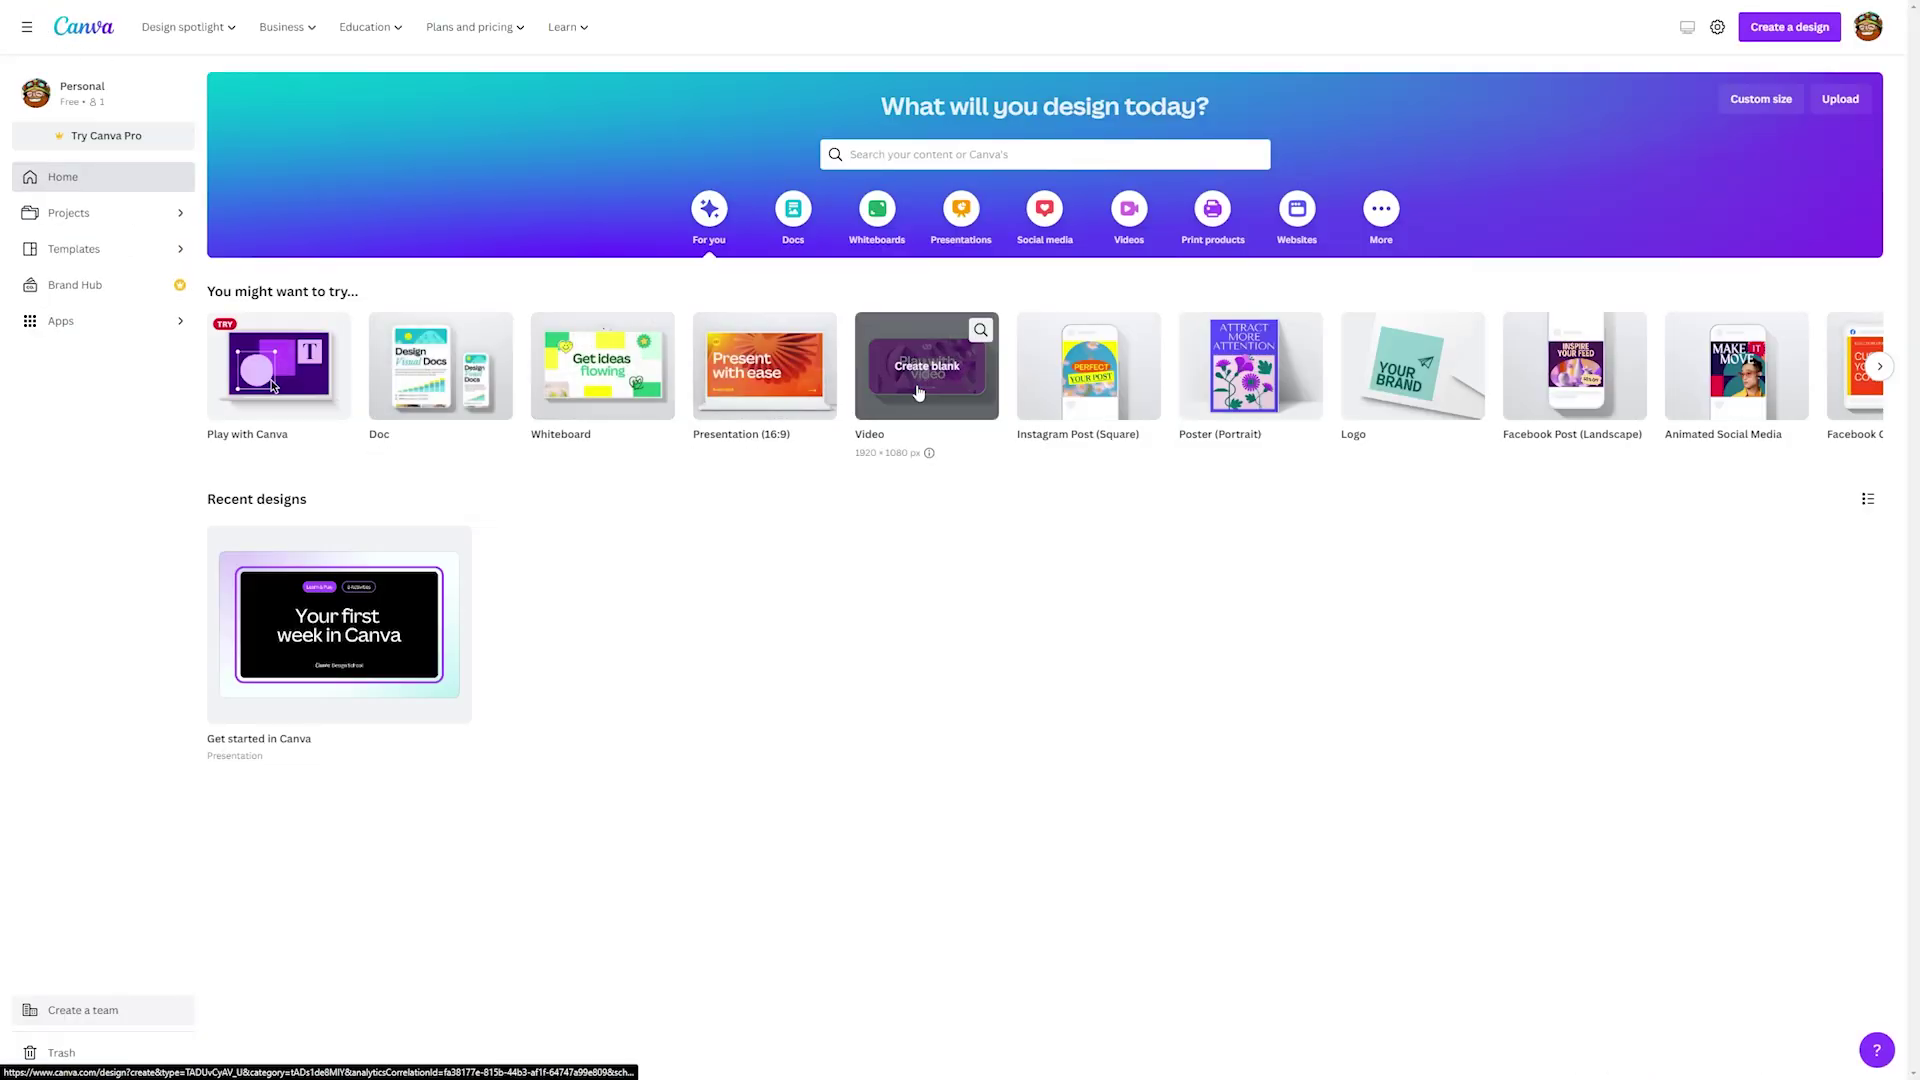
# - Start a blank square Instagram post with the Online Learning Course and HVAC templates as two pages
pyautogui.click(1141, 388)
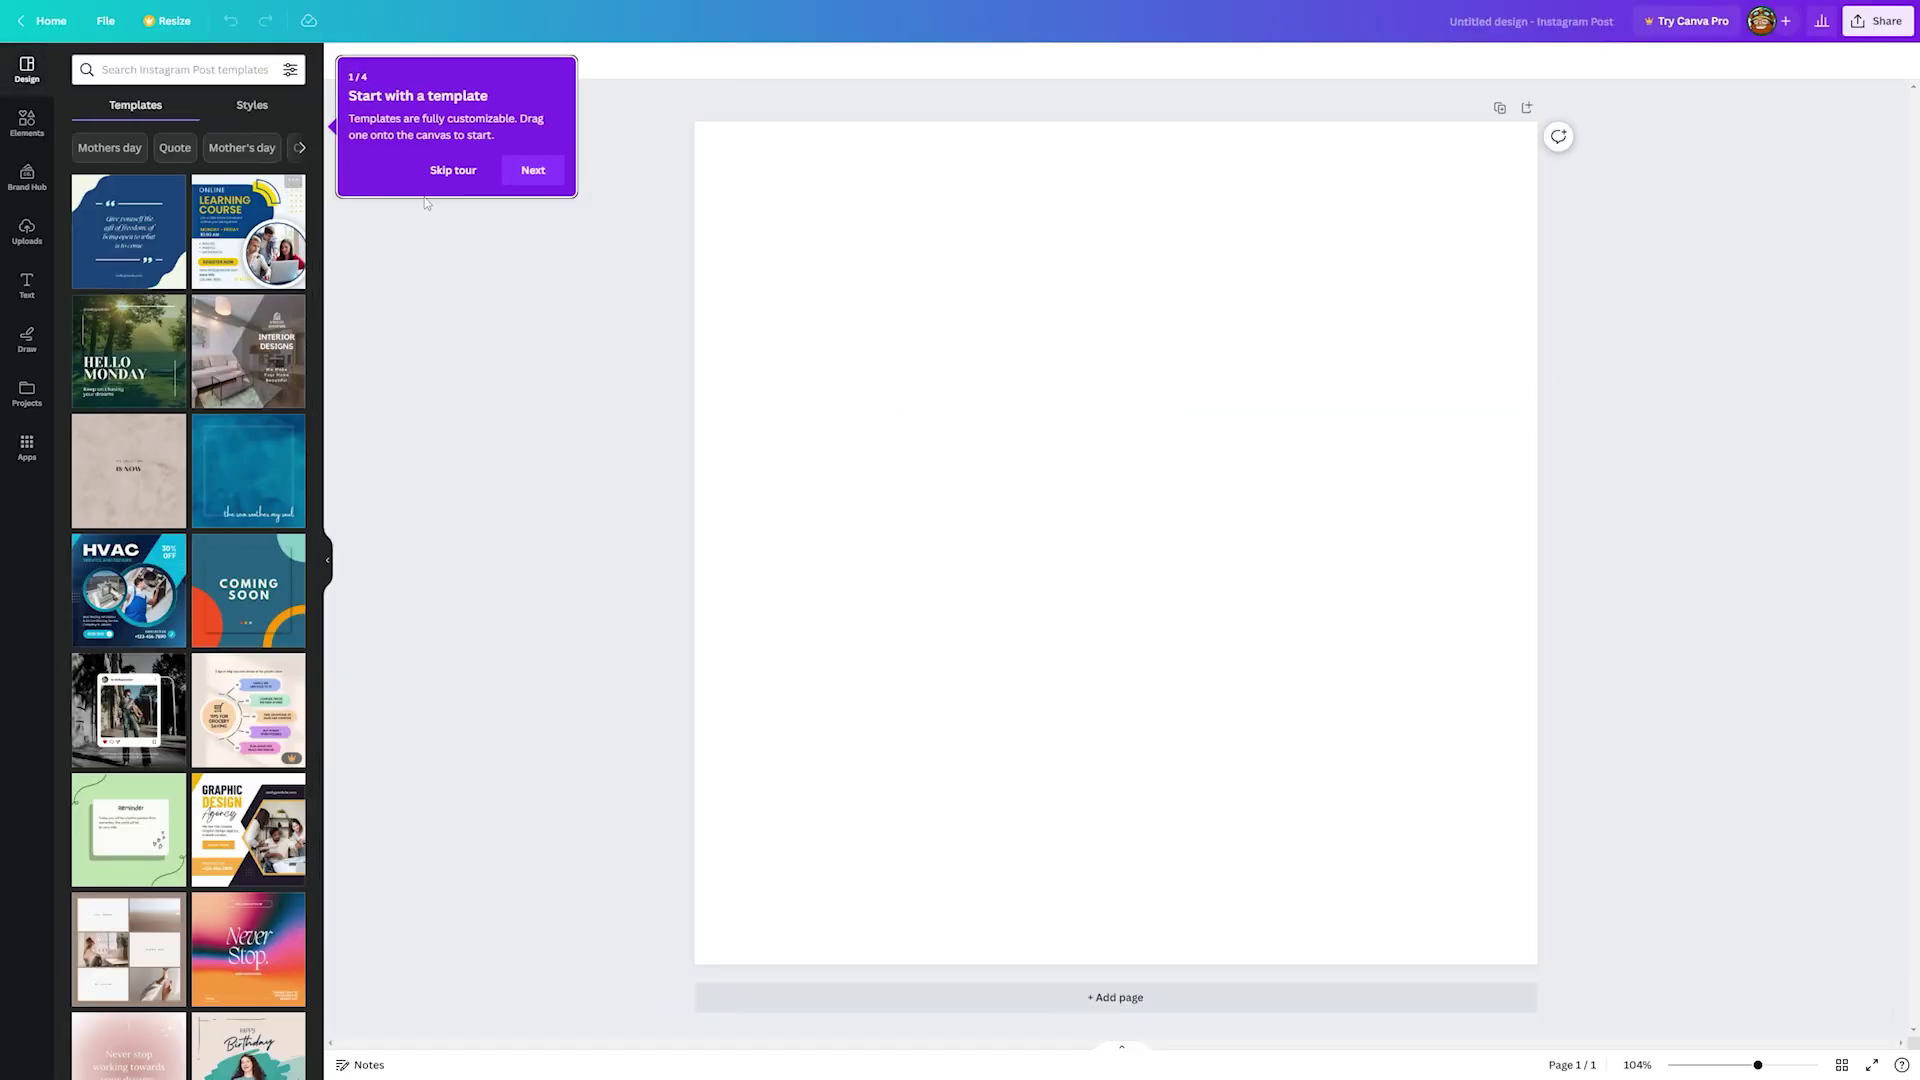
pyautogui.click(529, 170)
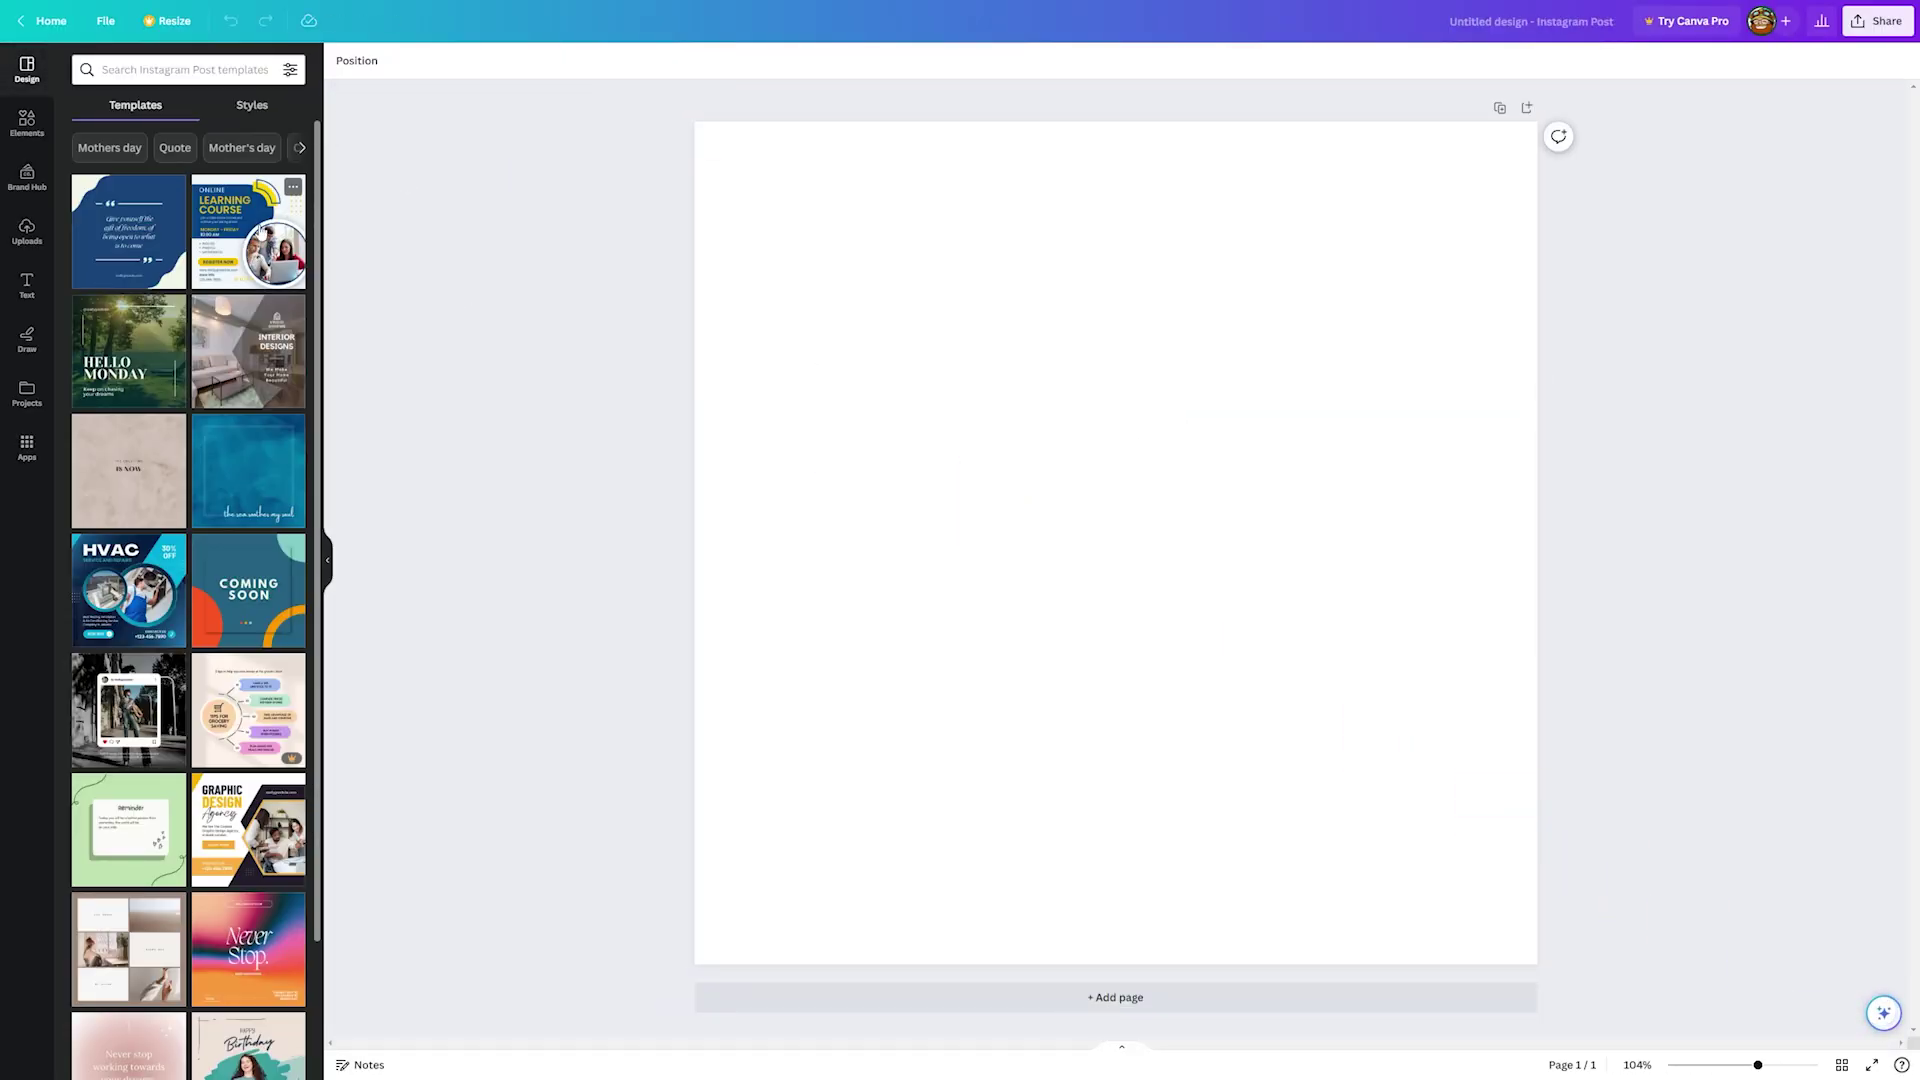
pyautogui.click(260, 229)
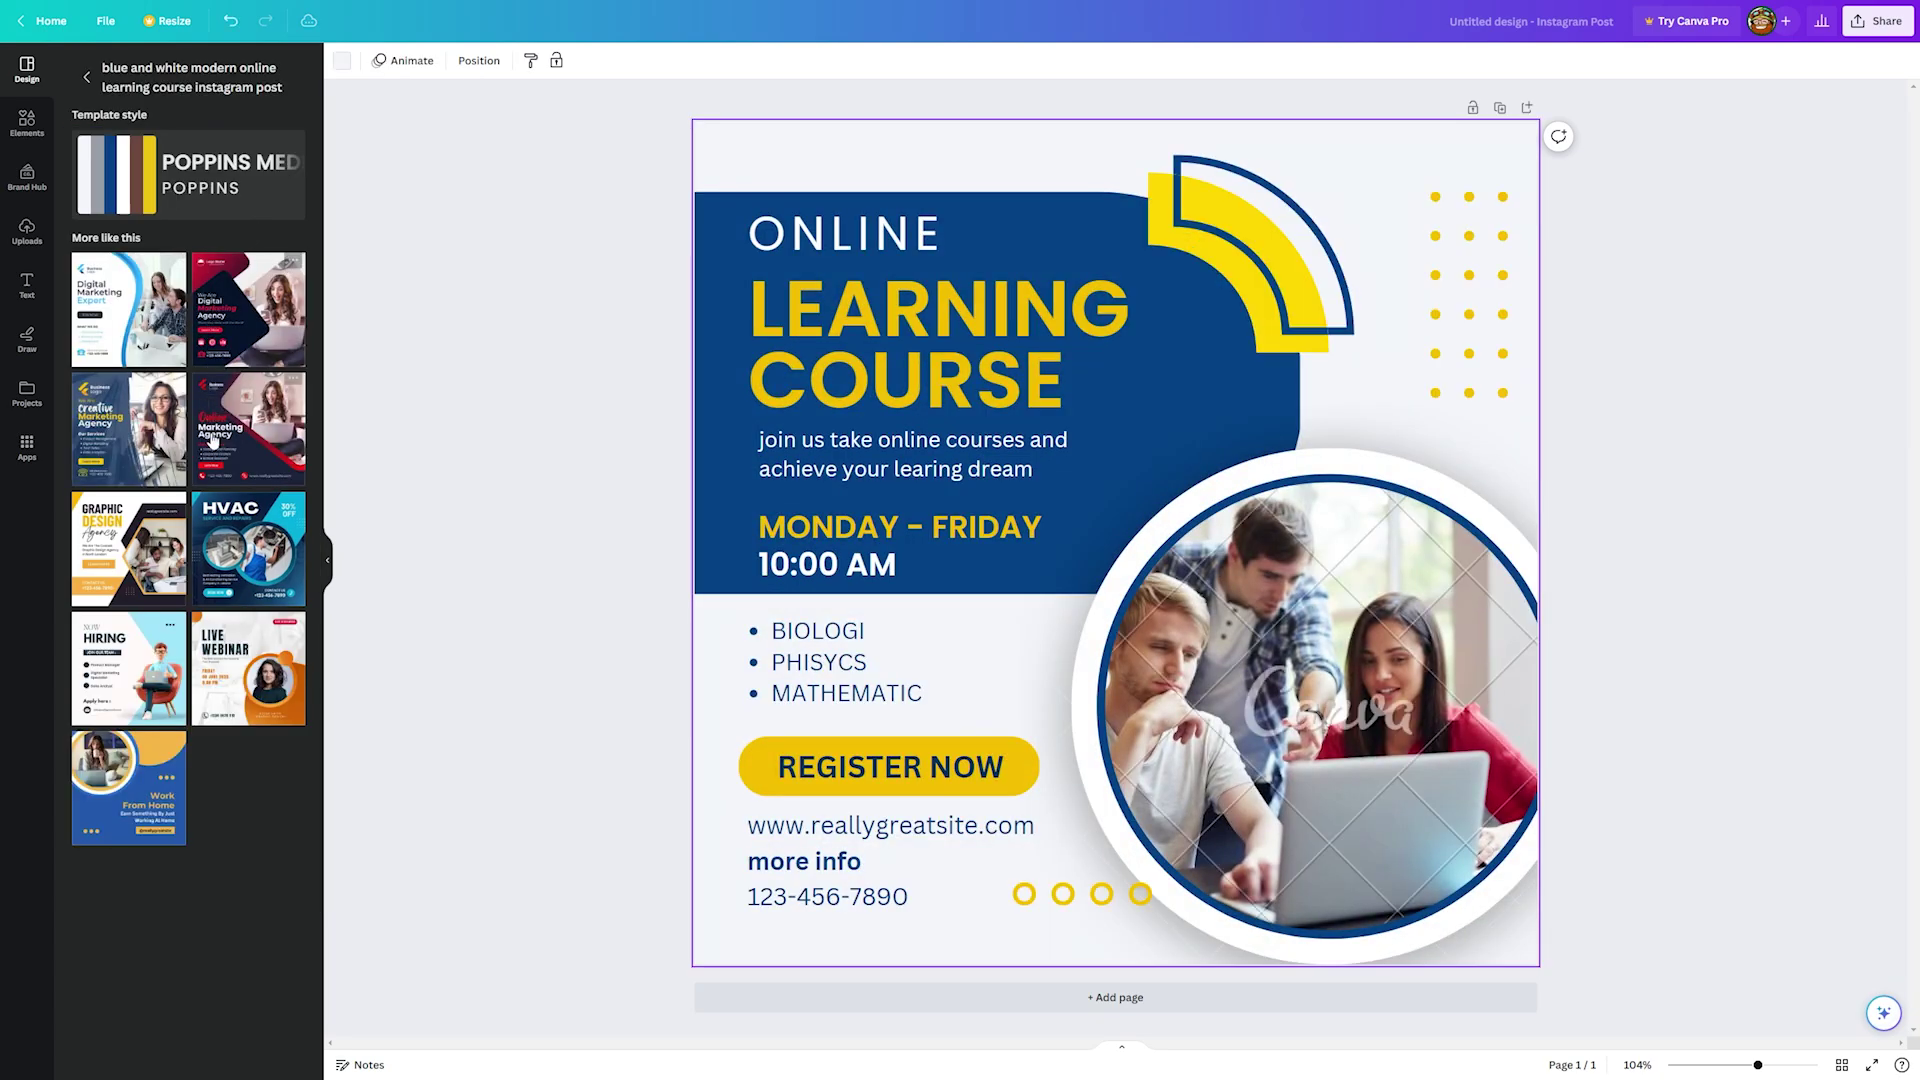
pyautogui.click(222, 547)
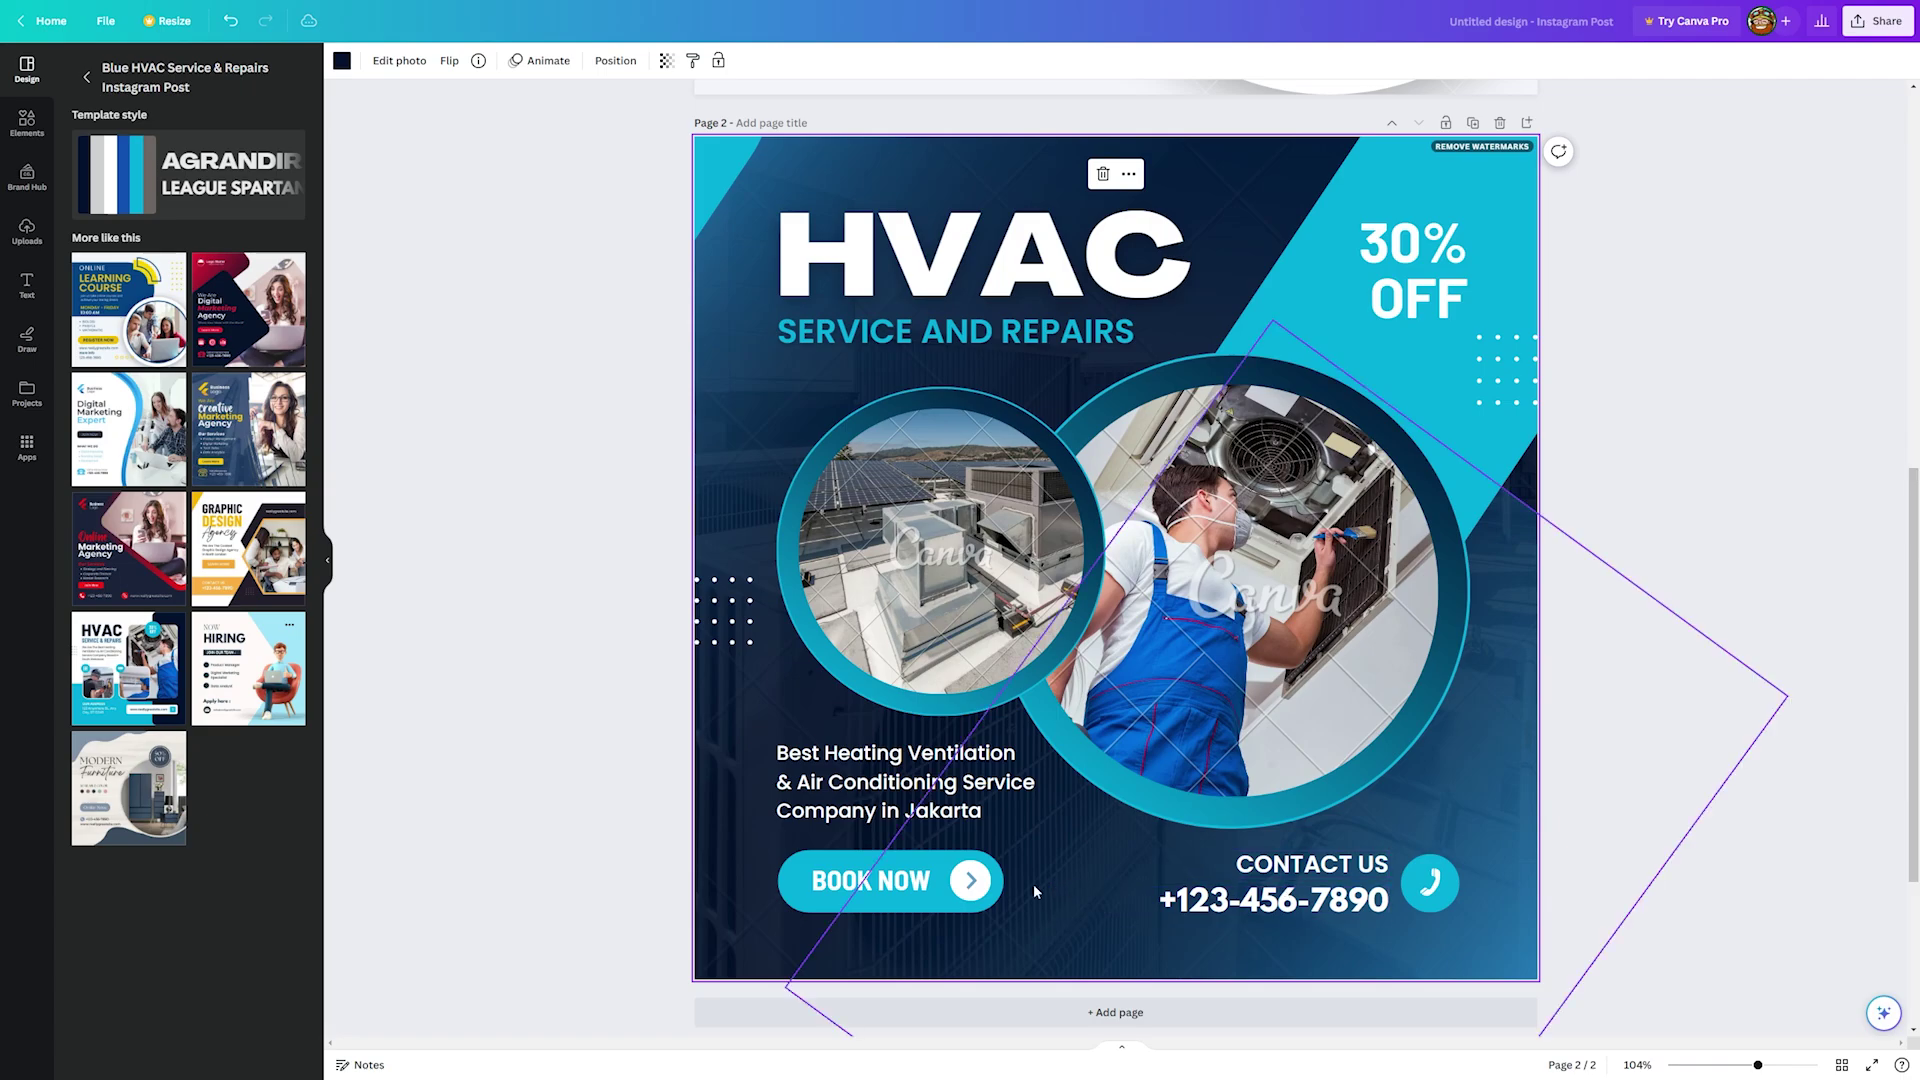
# - Start a new blank logo design, then move on to Magic Studio's Magic Eraser page
pyautogui.scroll(-1, 1110, 1012)
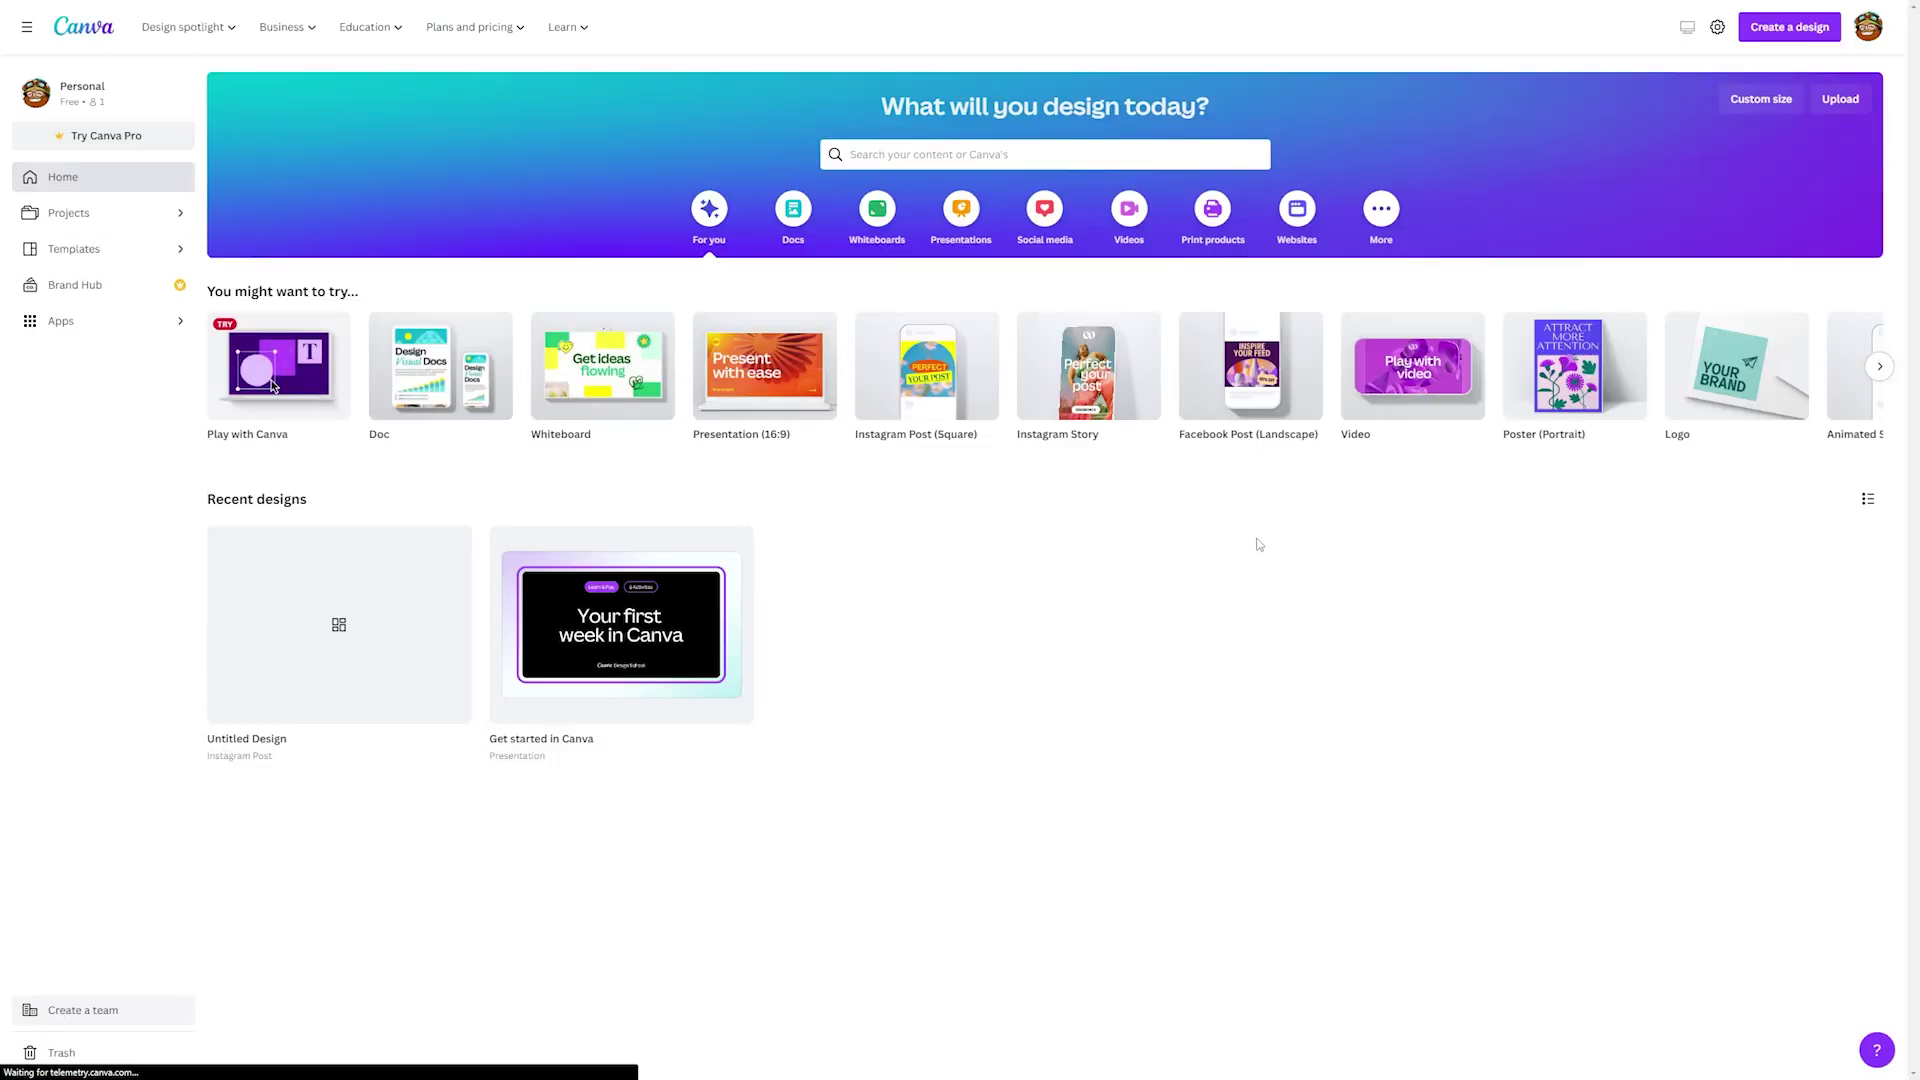
pyautogui.click(1734, 408)
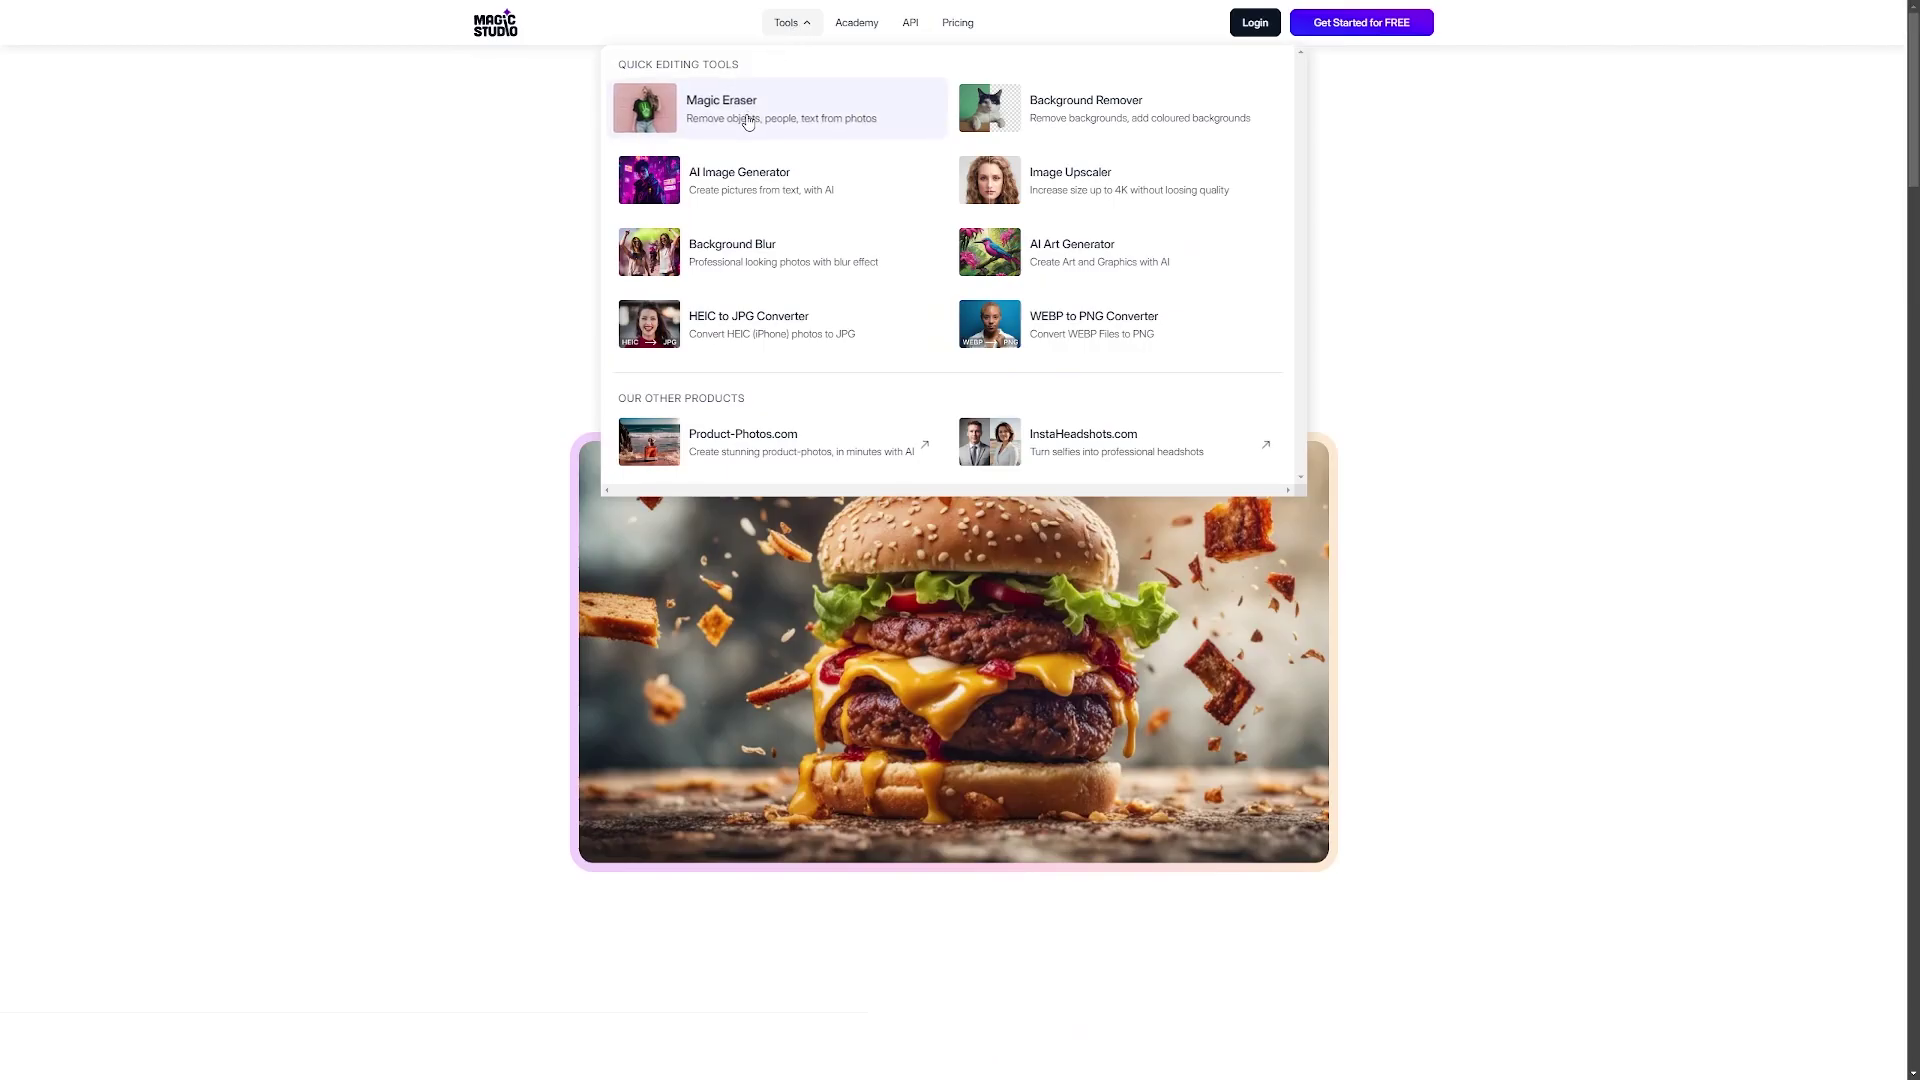
pyautogui.click(747, 122)
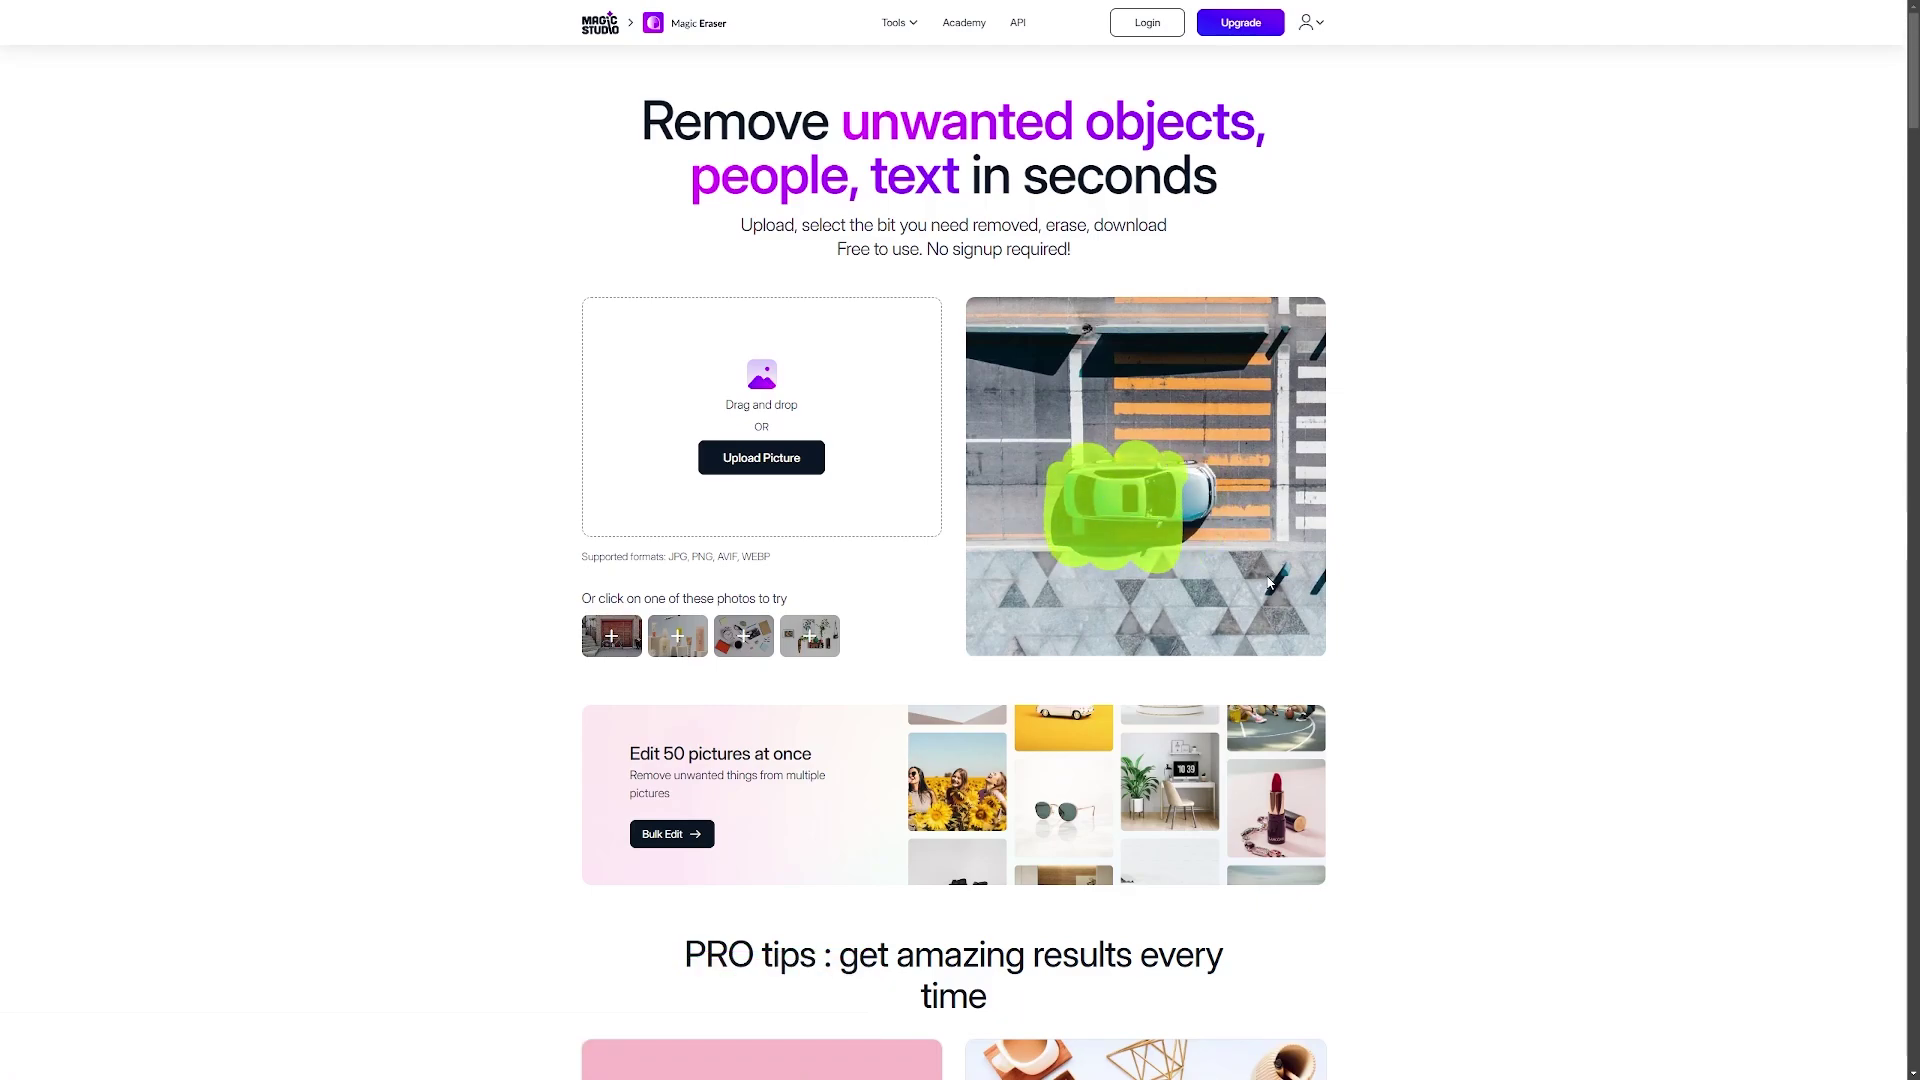
# - Visit Magic Studio's Background Remover tool, then go to the AI Image Generator
pyautogui.click(897, 25)
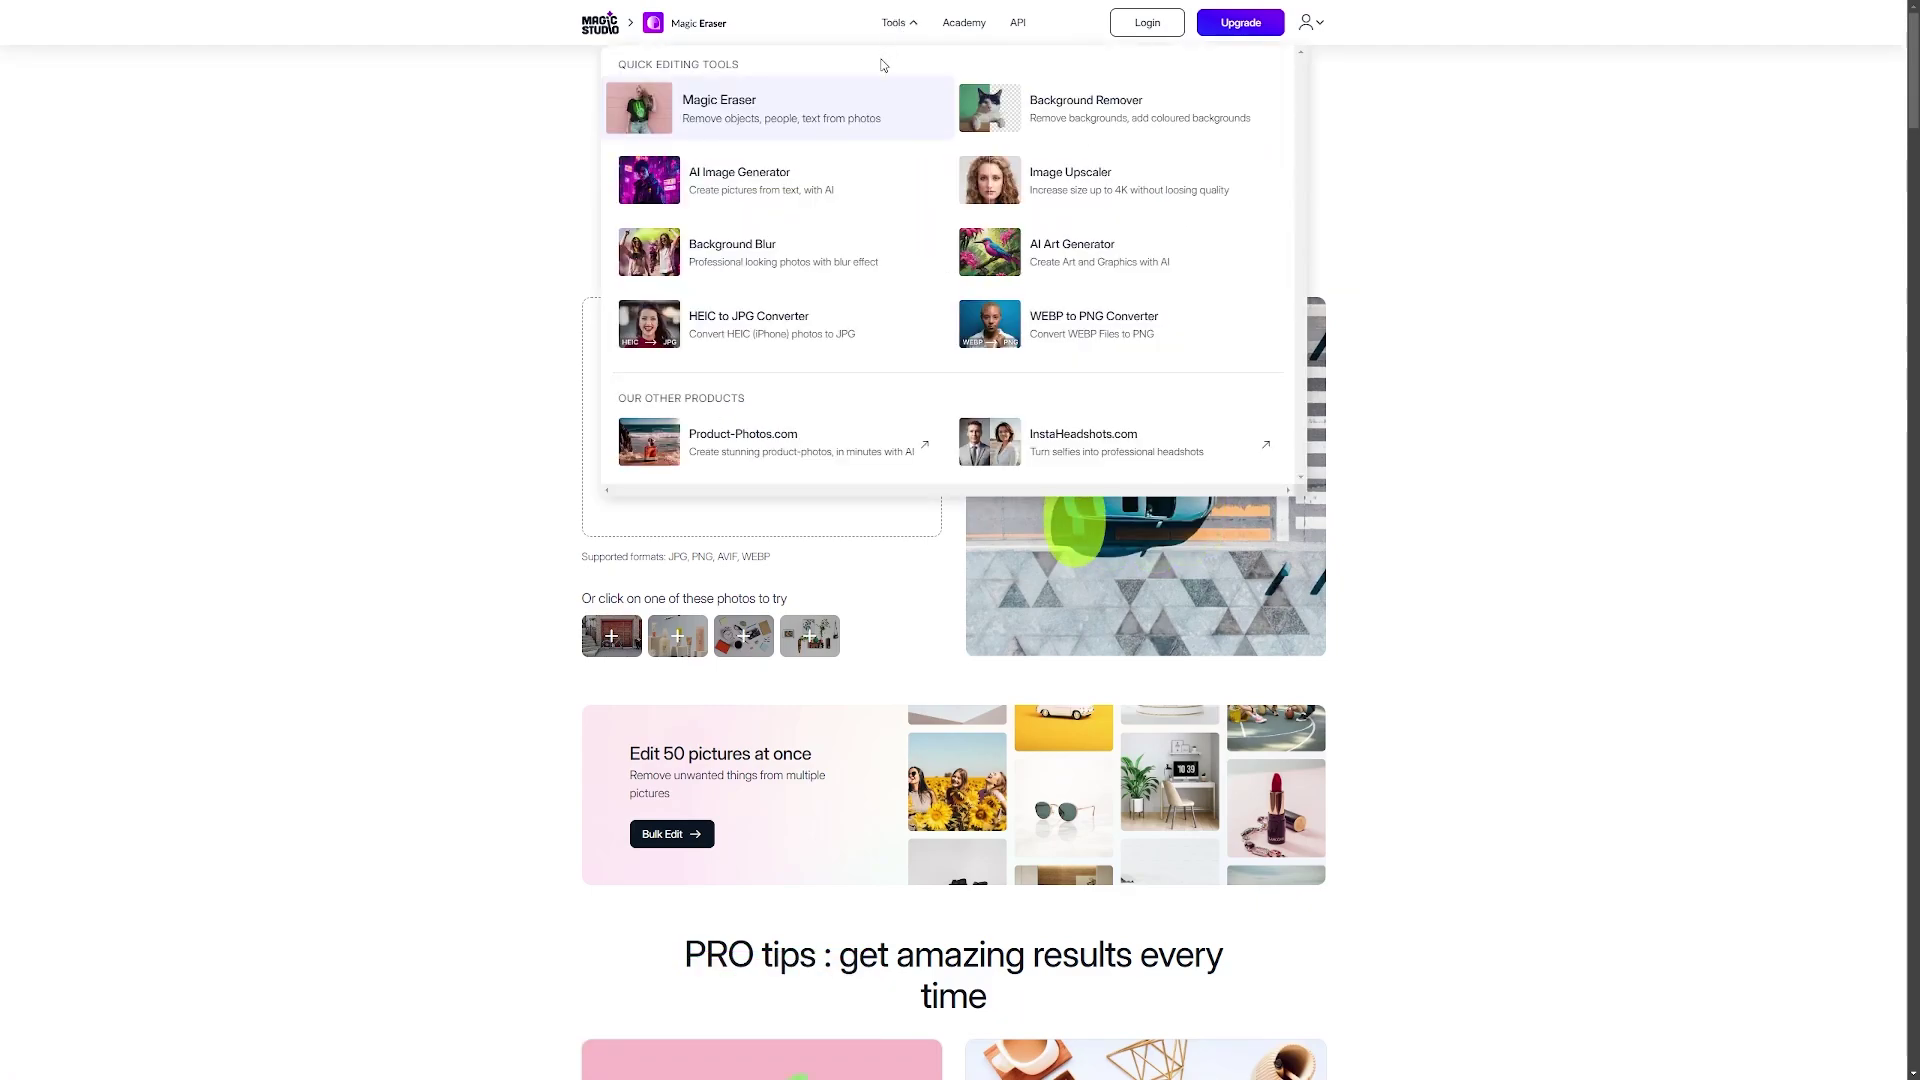
pyautogui.click(1040, 108)
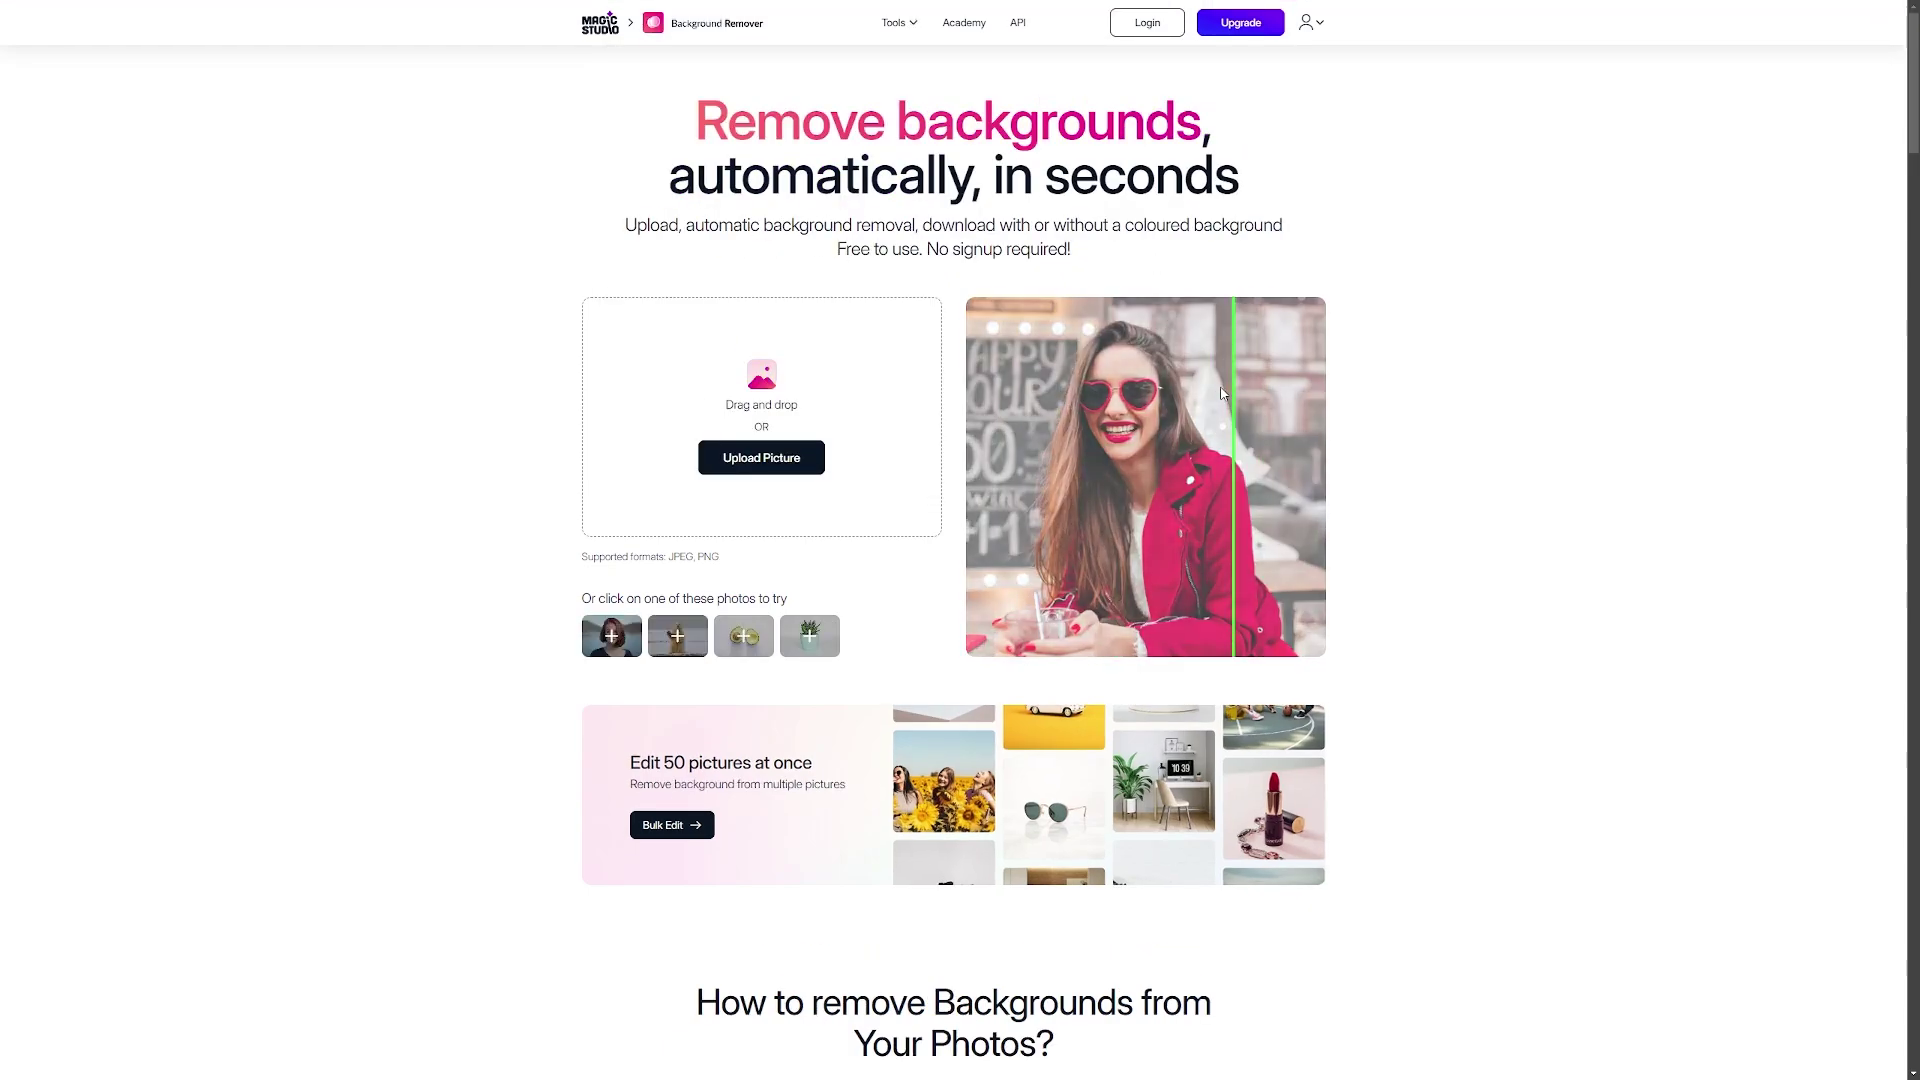
pyautogui.click(897, 22)
pyautogui.click(836, 187)
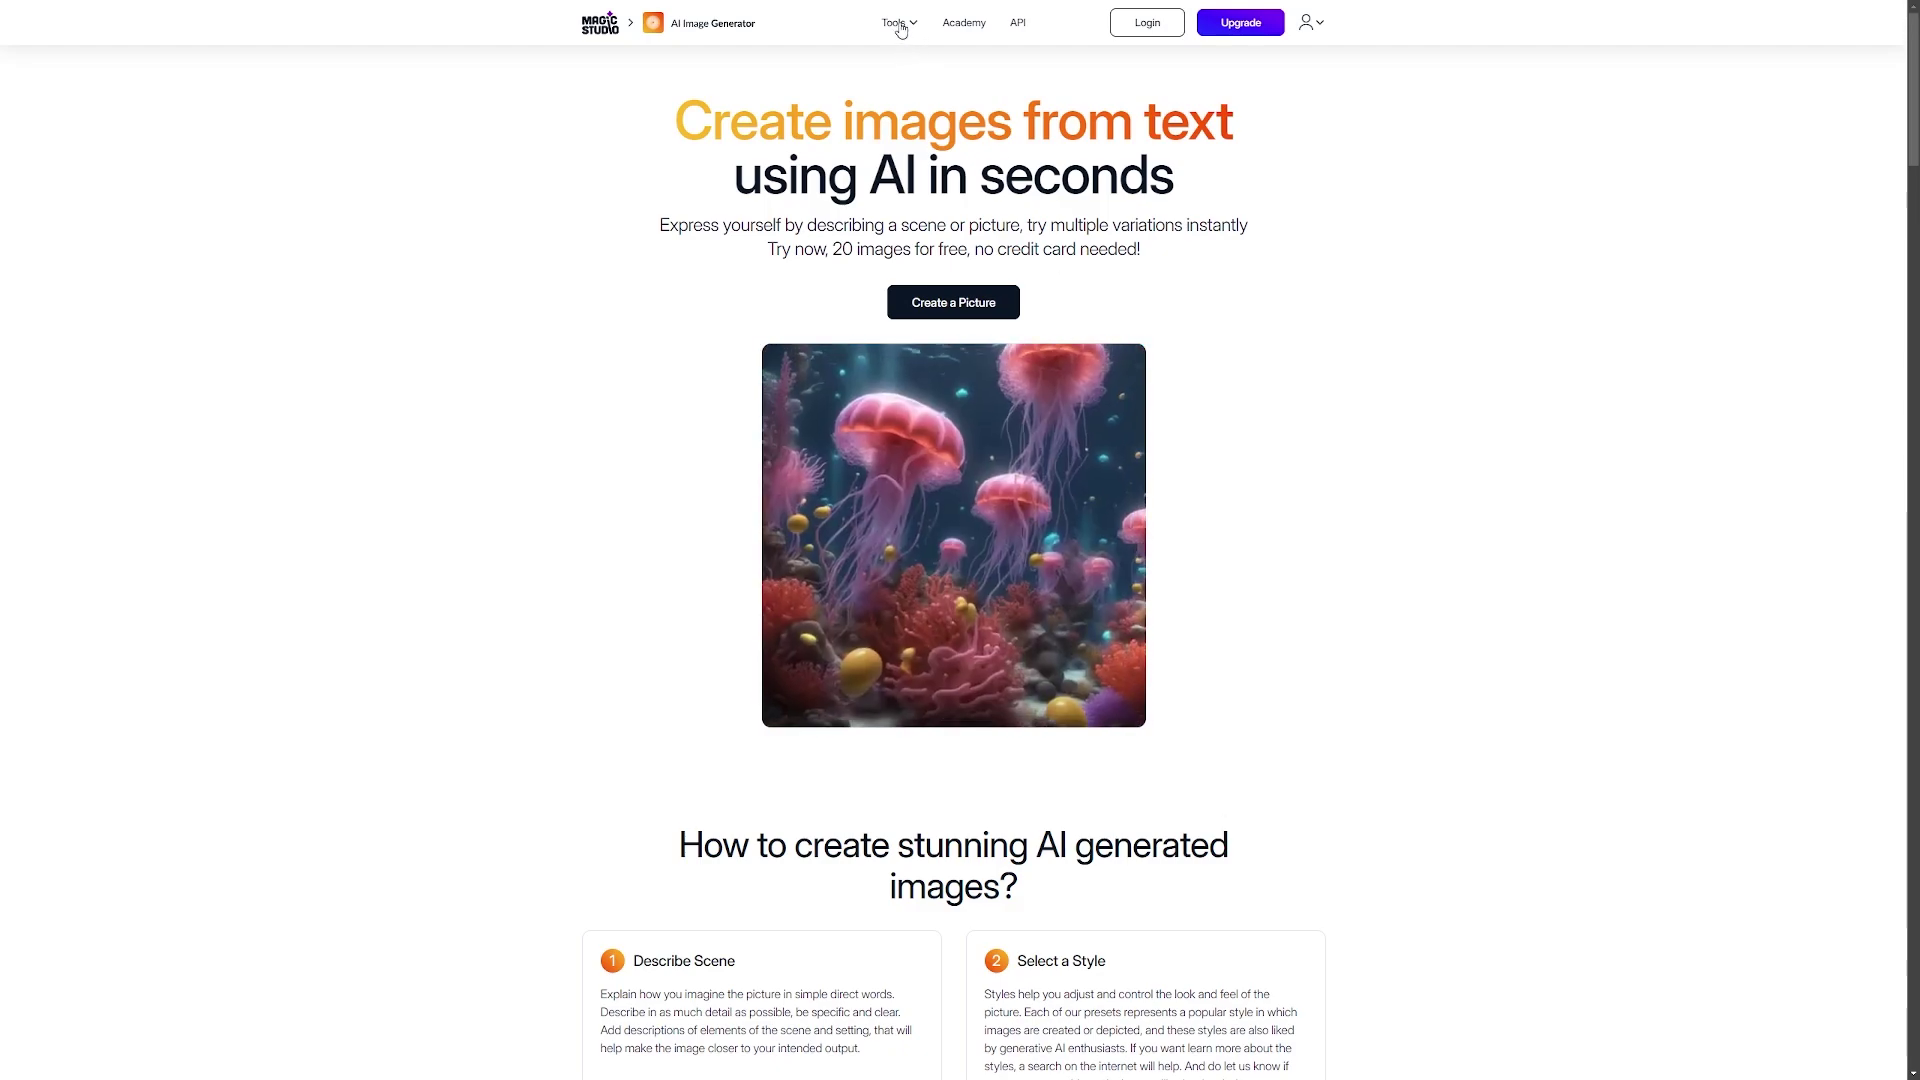
# - Switch to Magic Studio's Image Upscaler tool, then to Background Blur
pyautogui.moveTo(896, 22)
pyautogui.click(1030, 175)
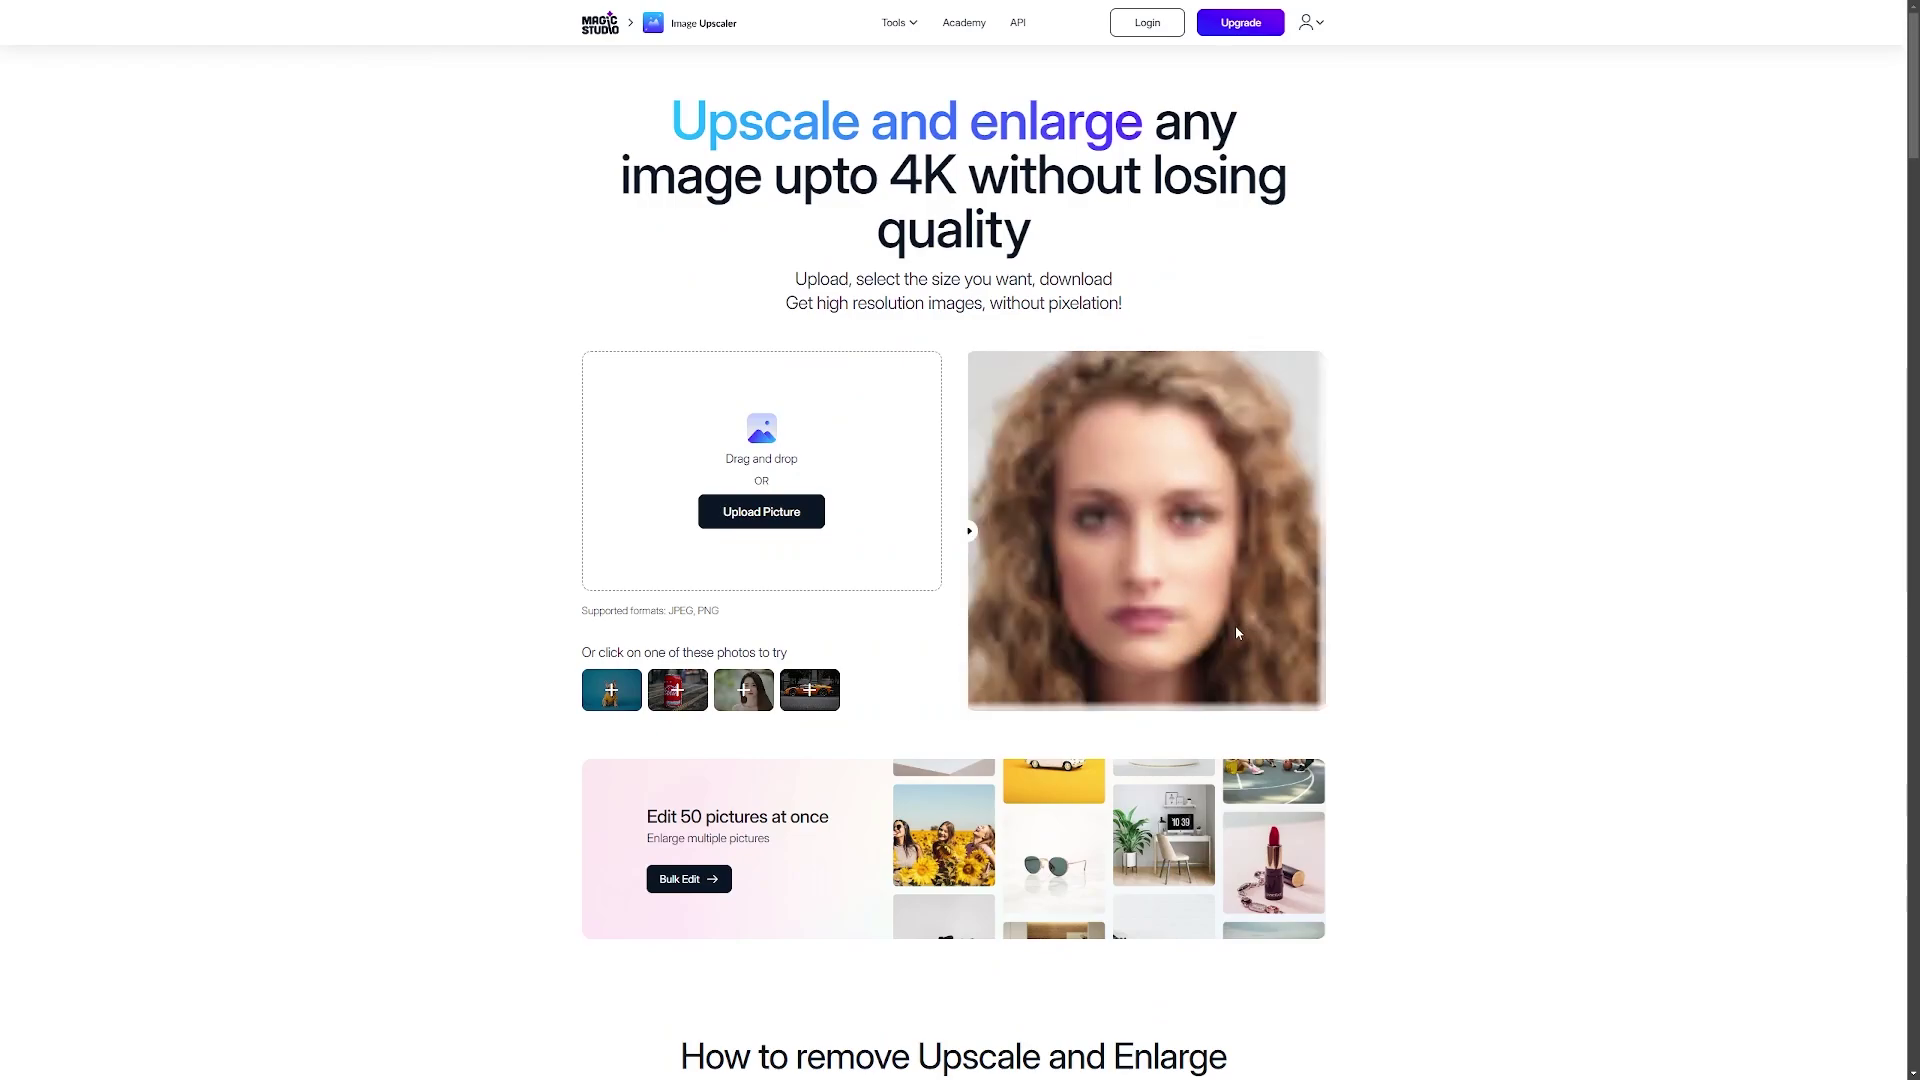
pyautogui.click(893, 24)
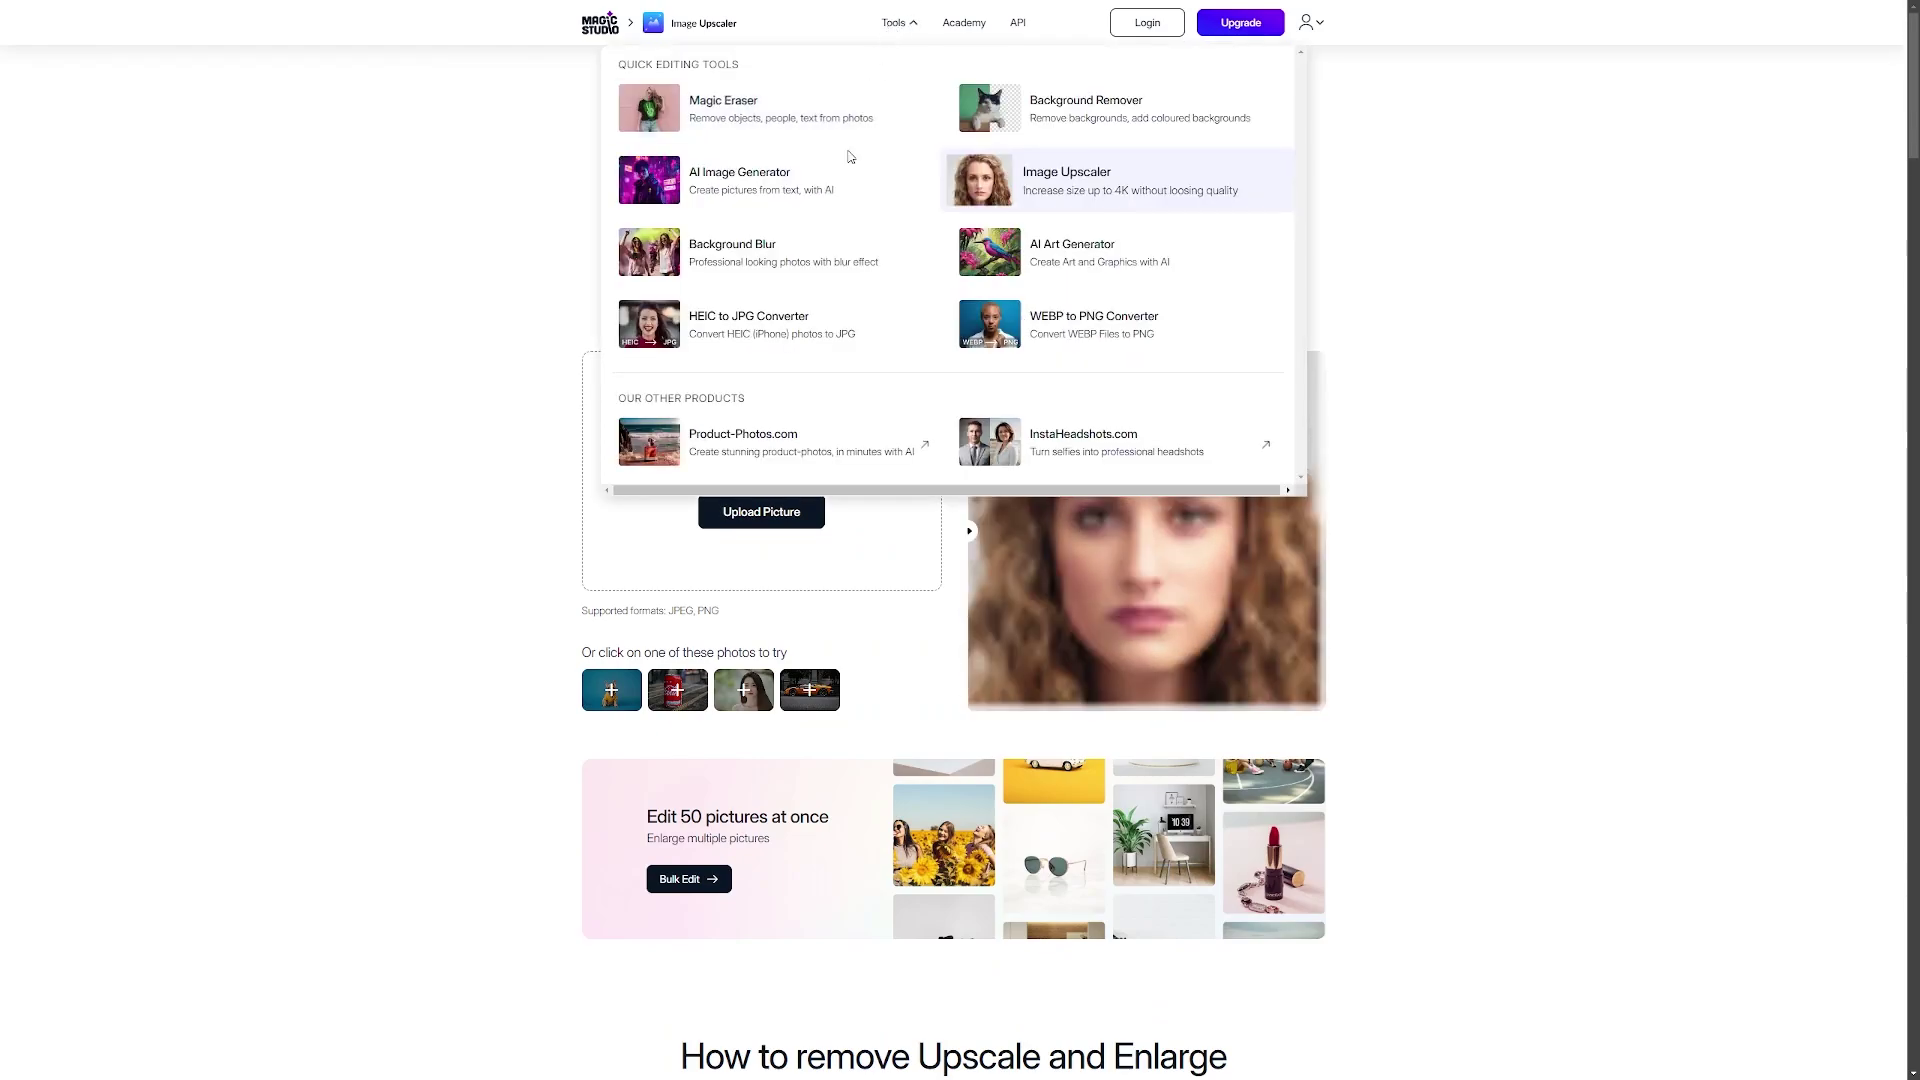
pyautogui.click(826, 266)
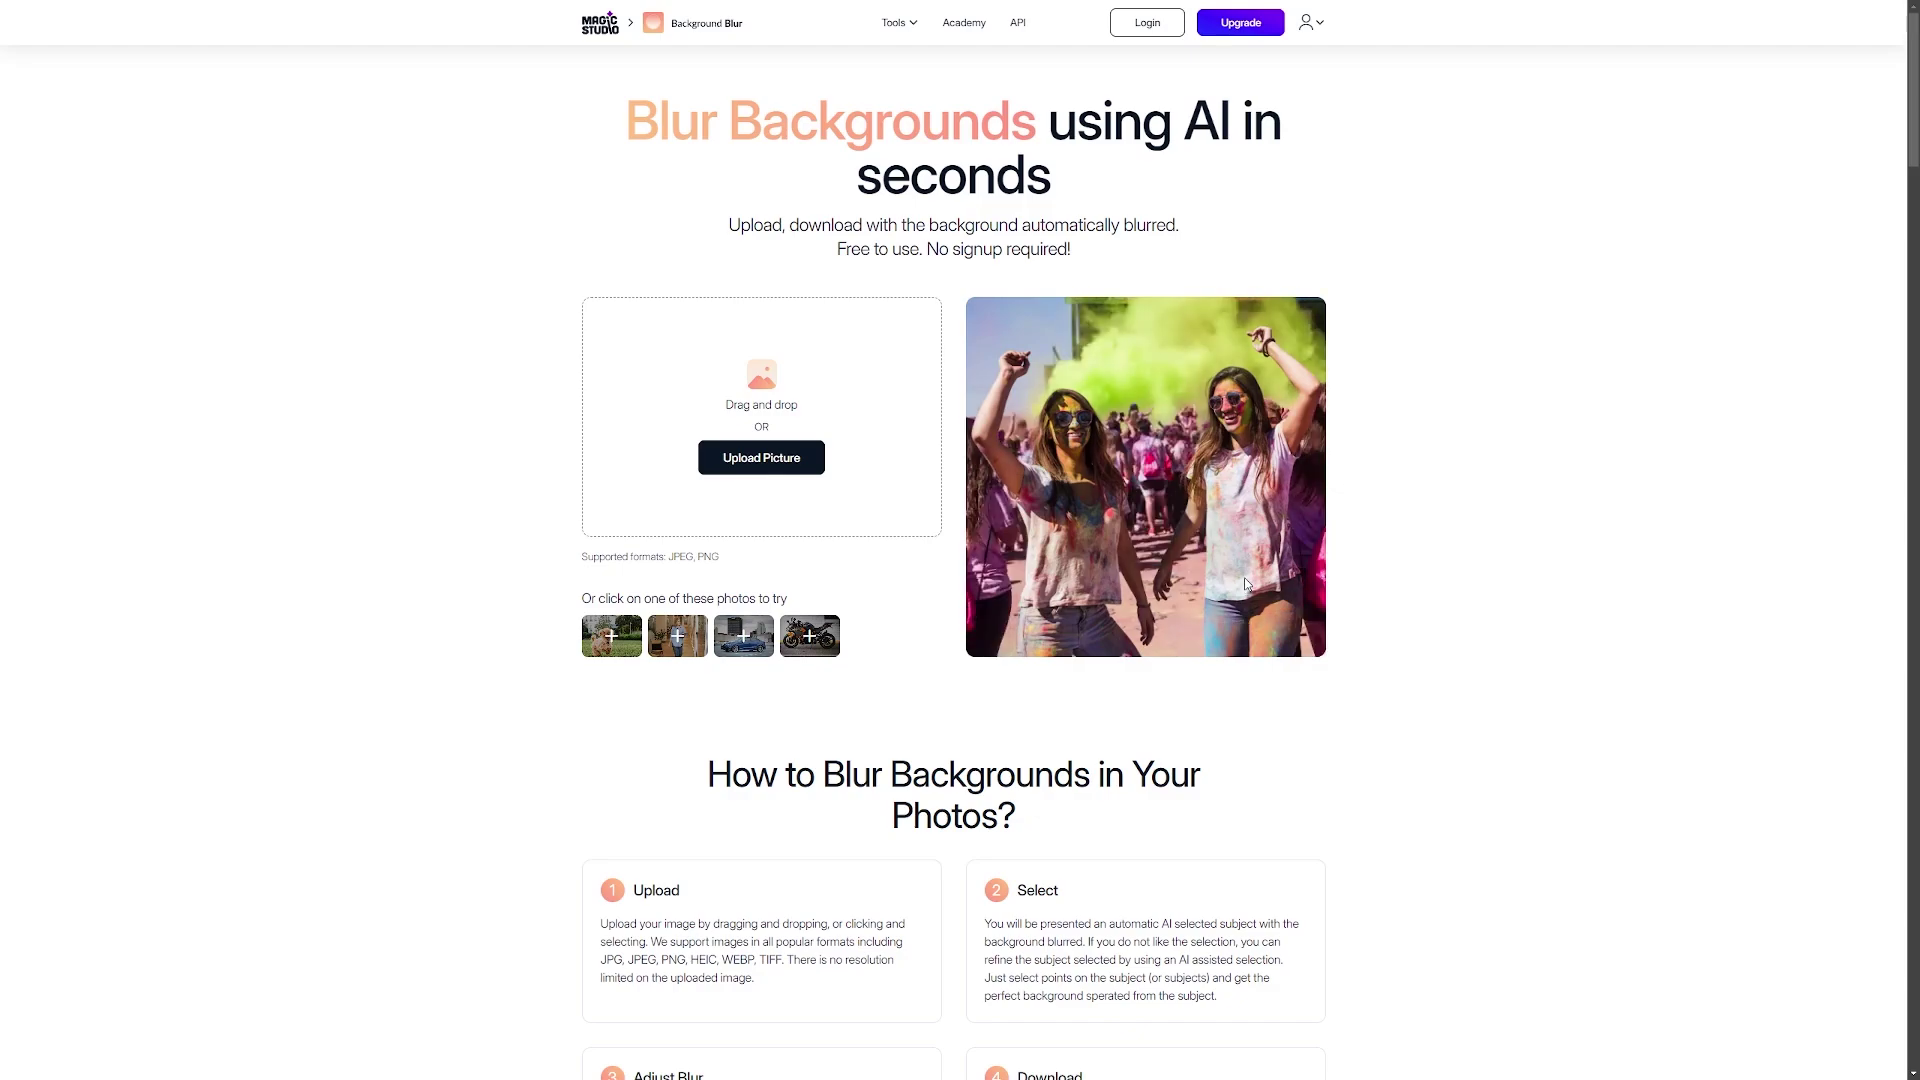
# - Go to the AI Art Generator tool, then the HEIC to JPG converter
pyautogui.click(893, 24)
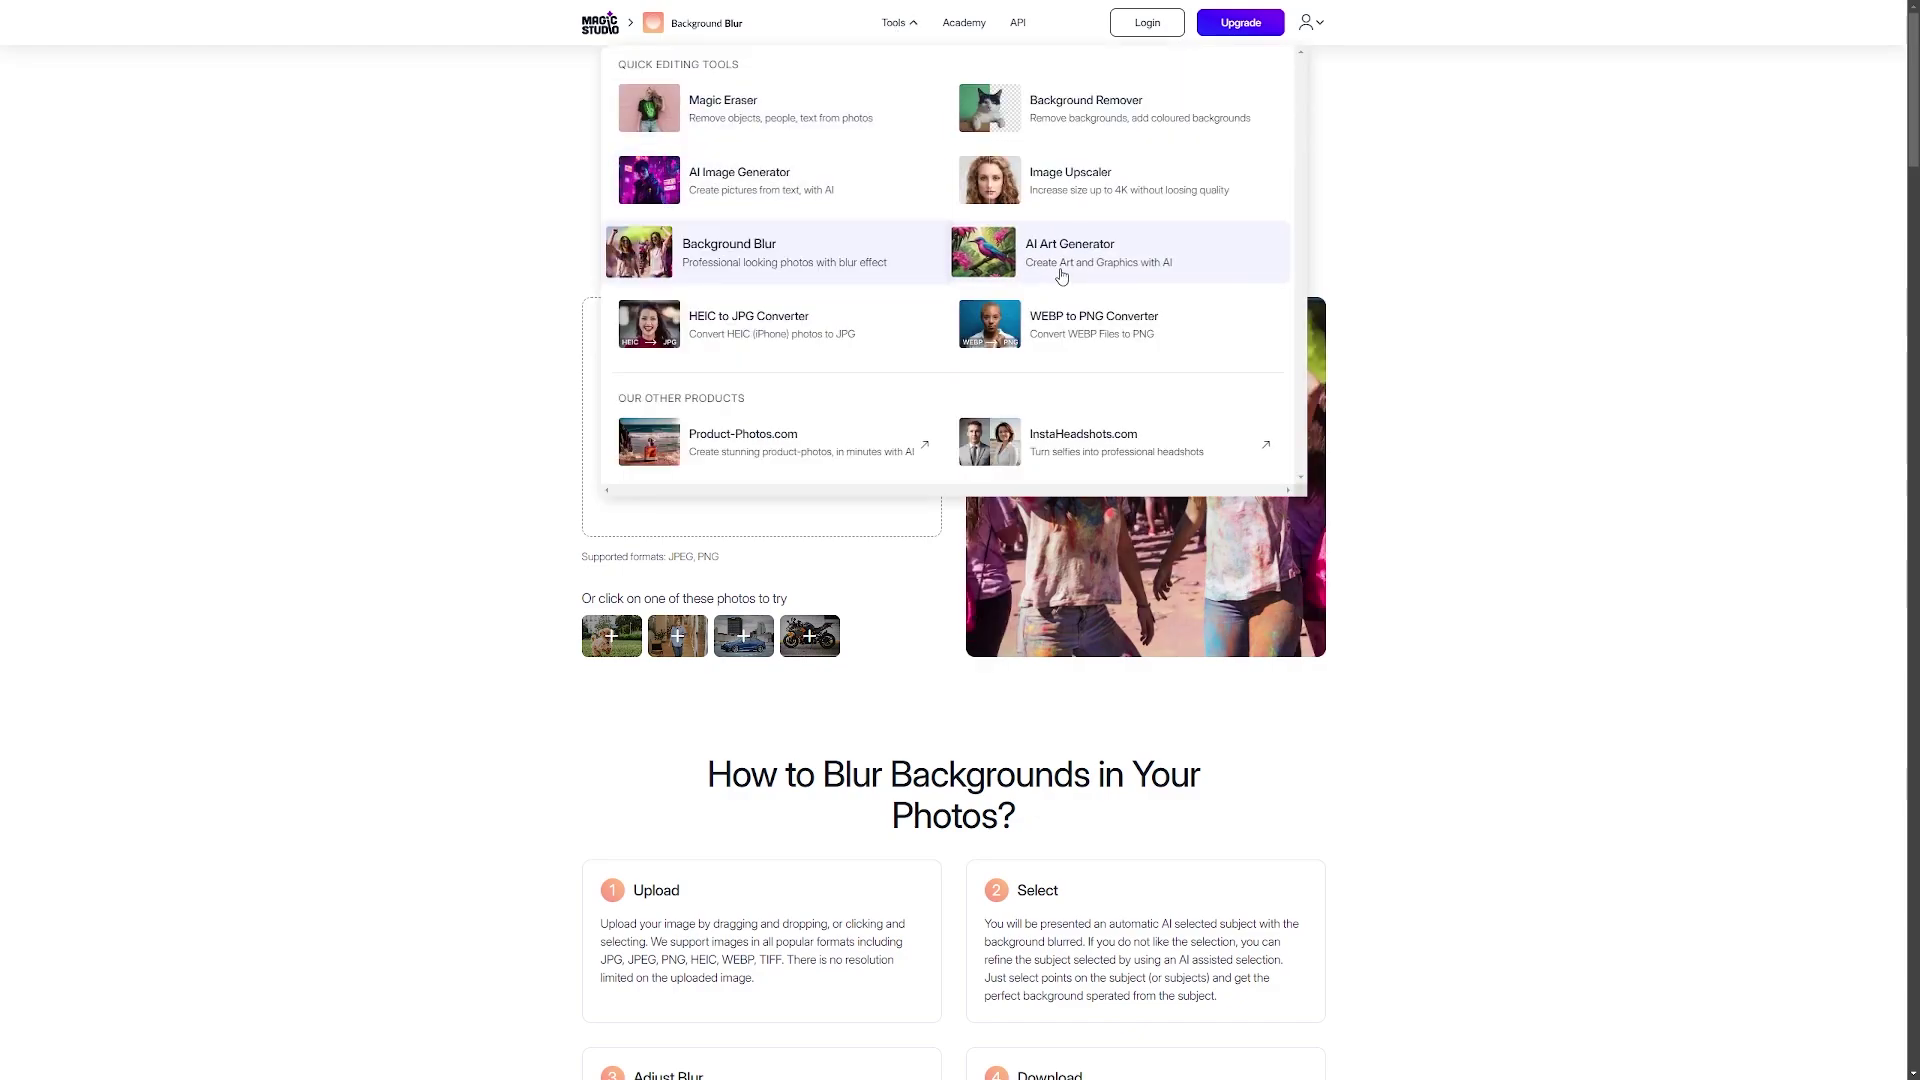
pyautogui.click(1062, 276)
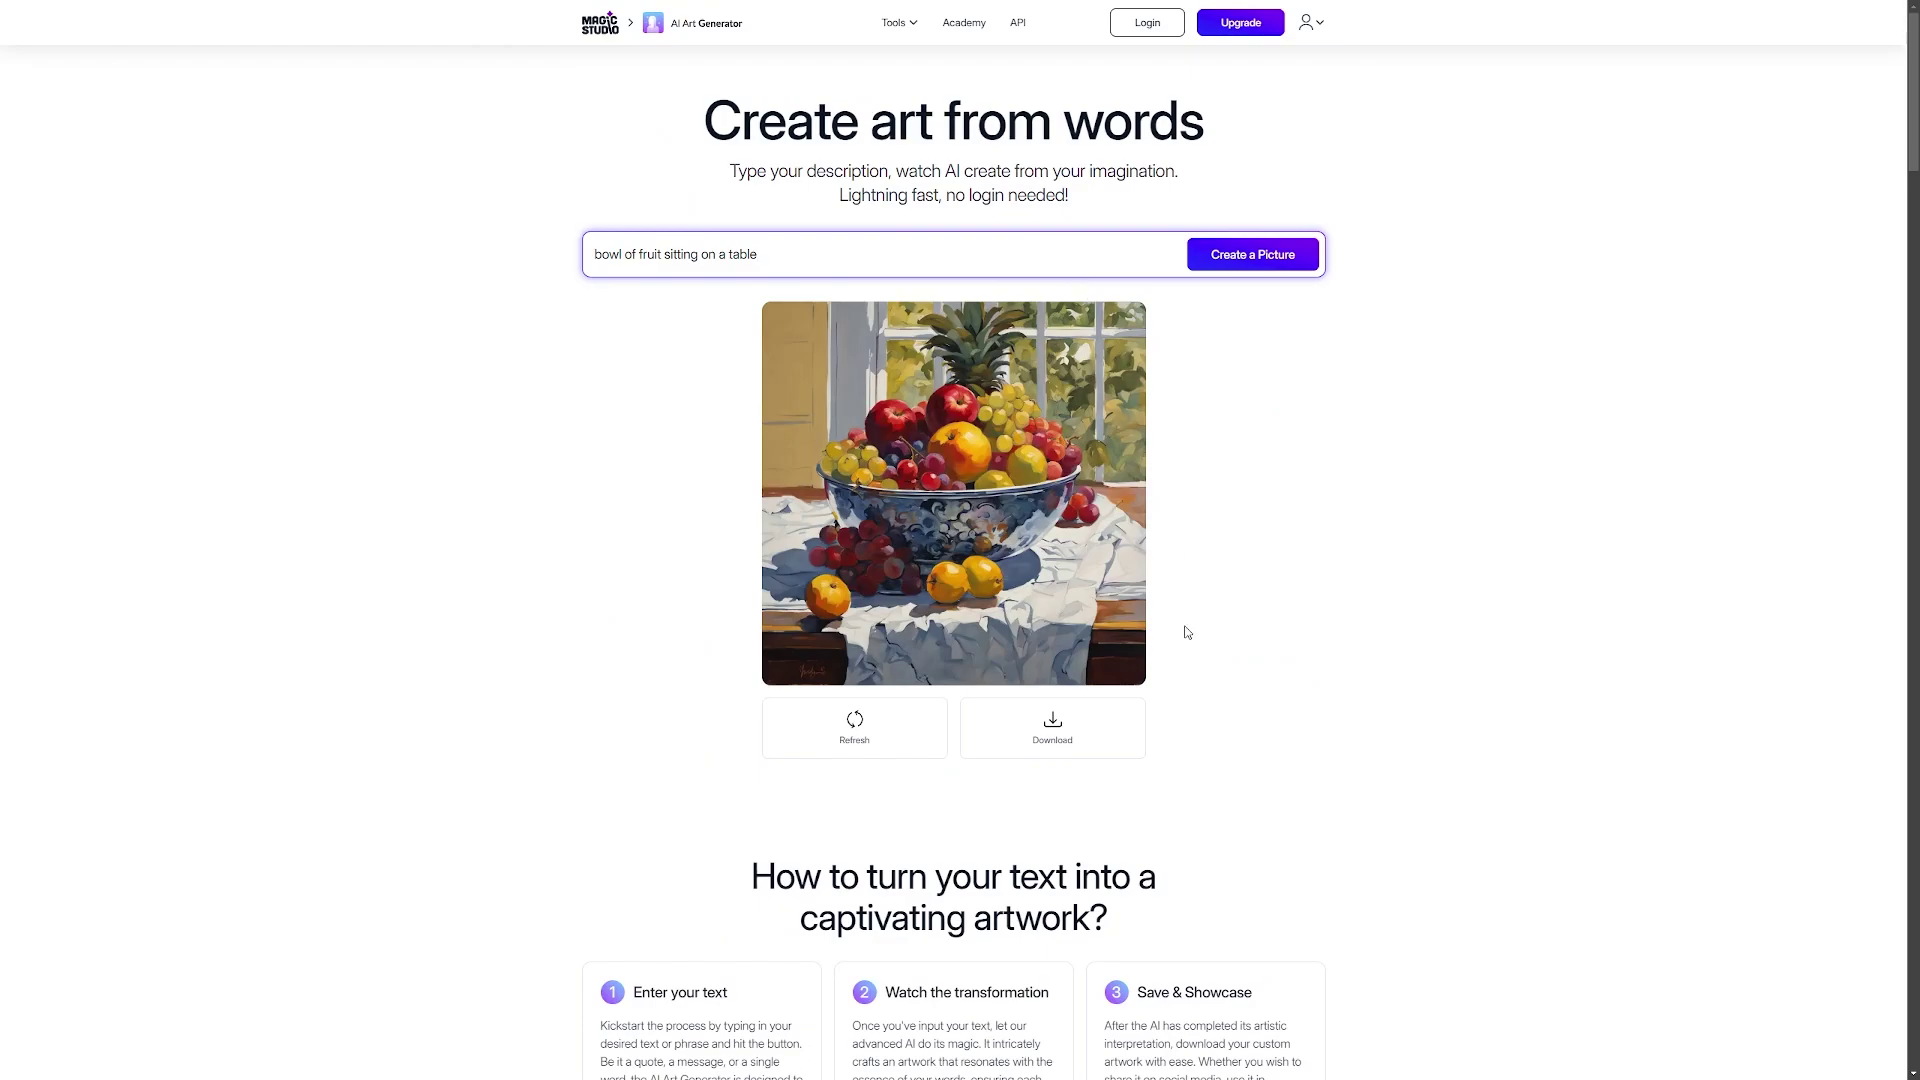
pyautogui.click(900, 24)
pyautogui.click(825, 329)
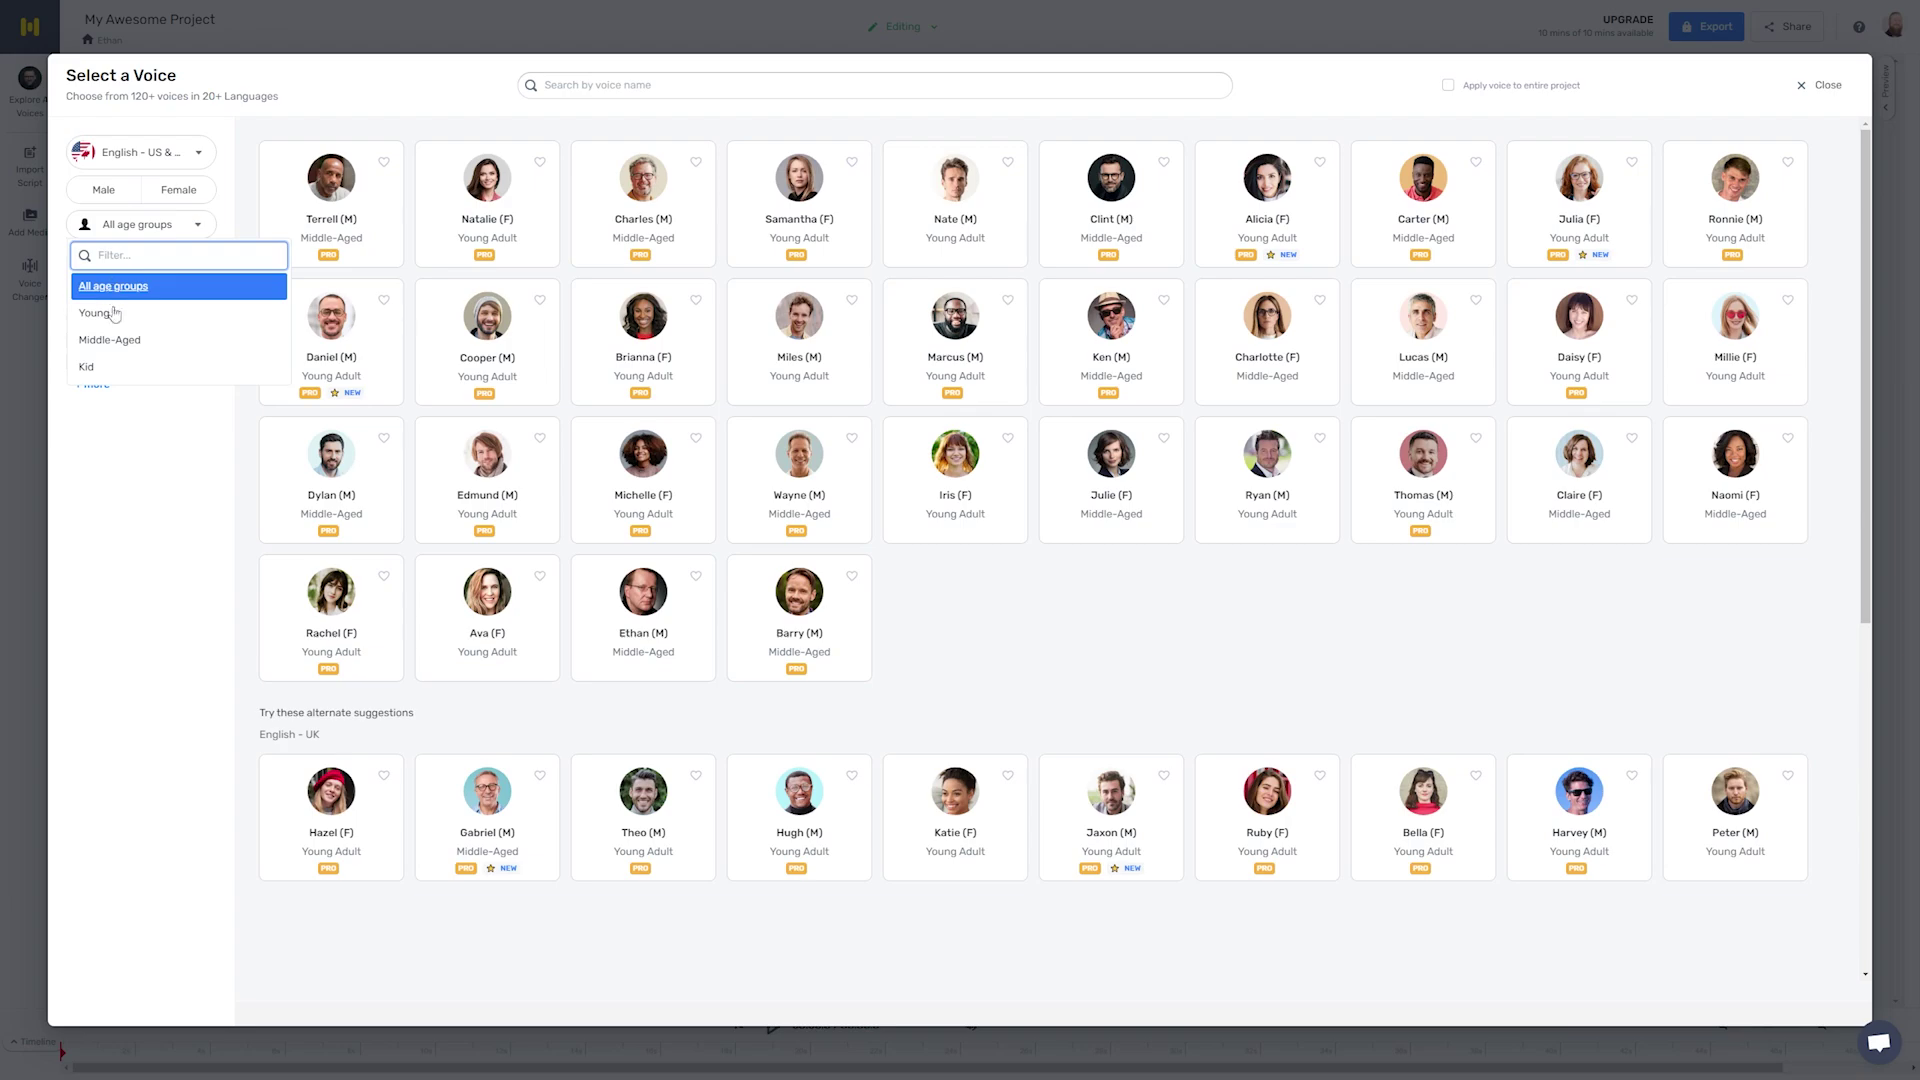
# - Filter the voices to male speakers with English - US & Canada as the language
pyautogui.click(113, 218)
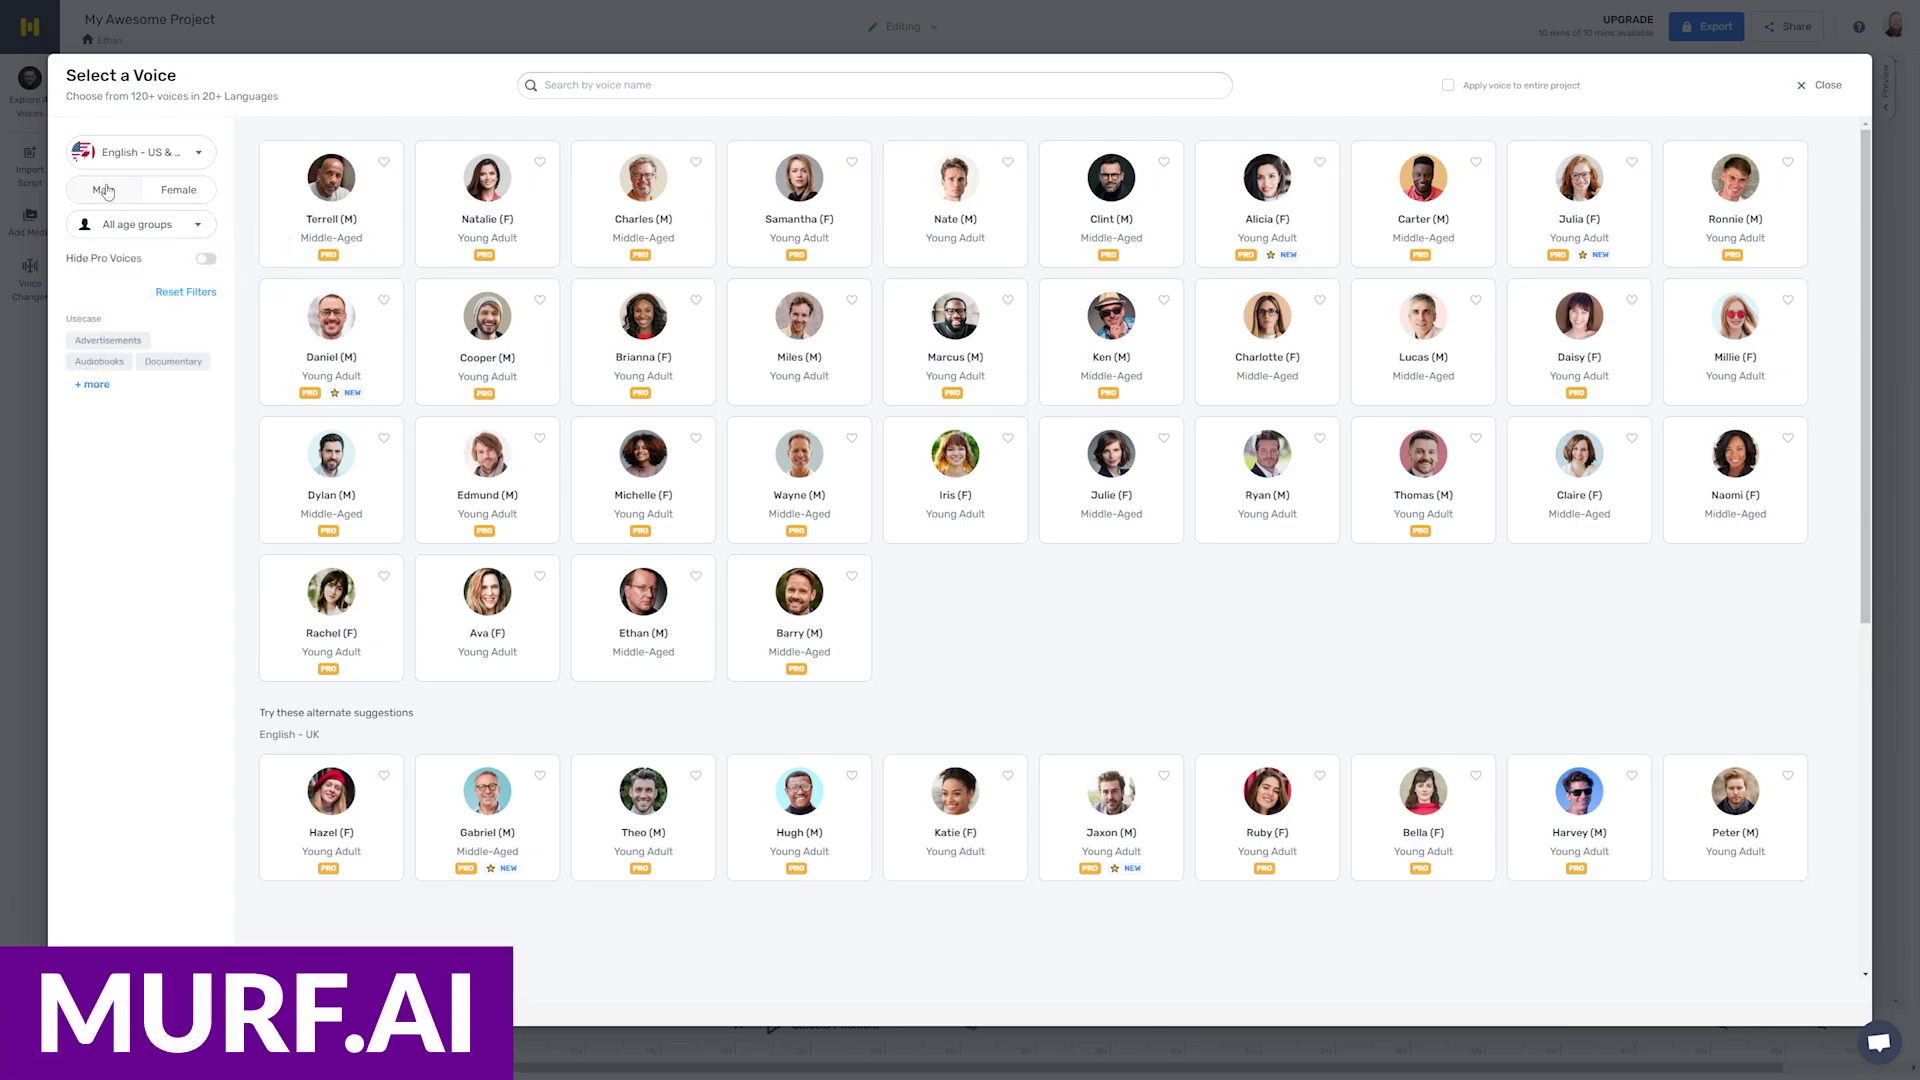
pyautogui.click(186, 192)
pyautogui.click(95, 193)
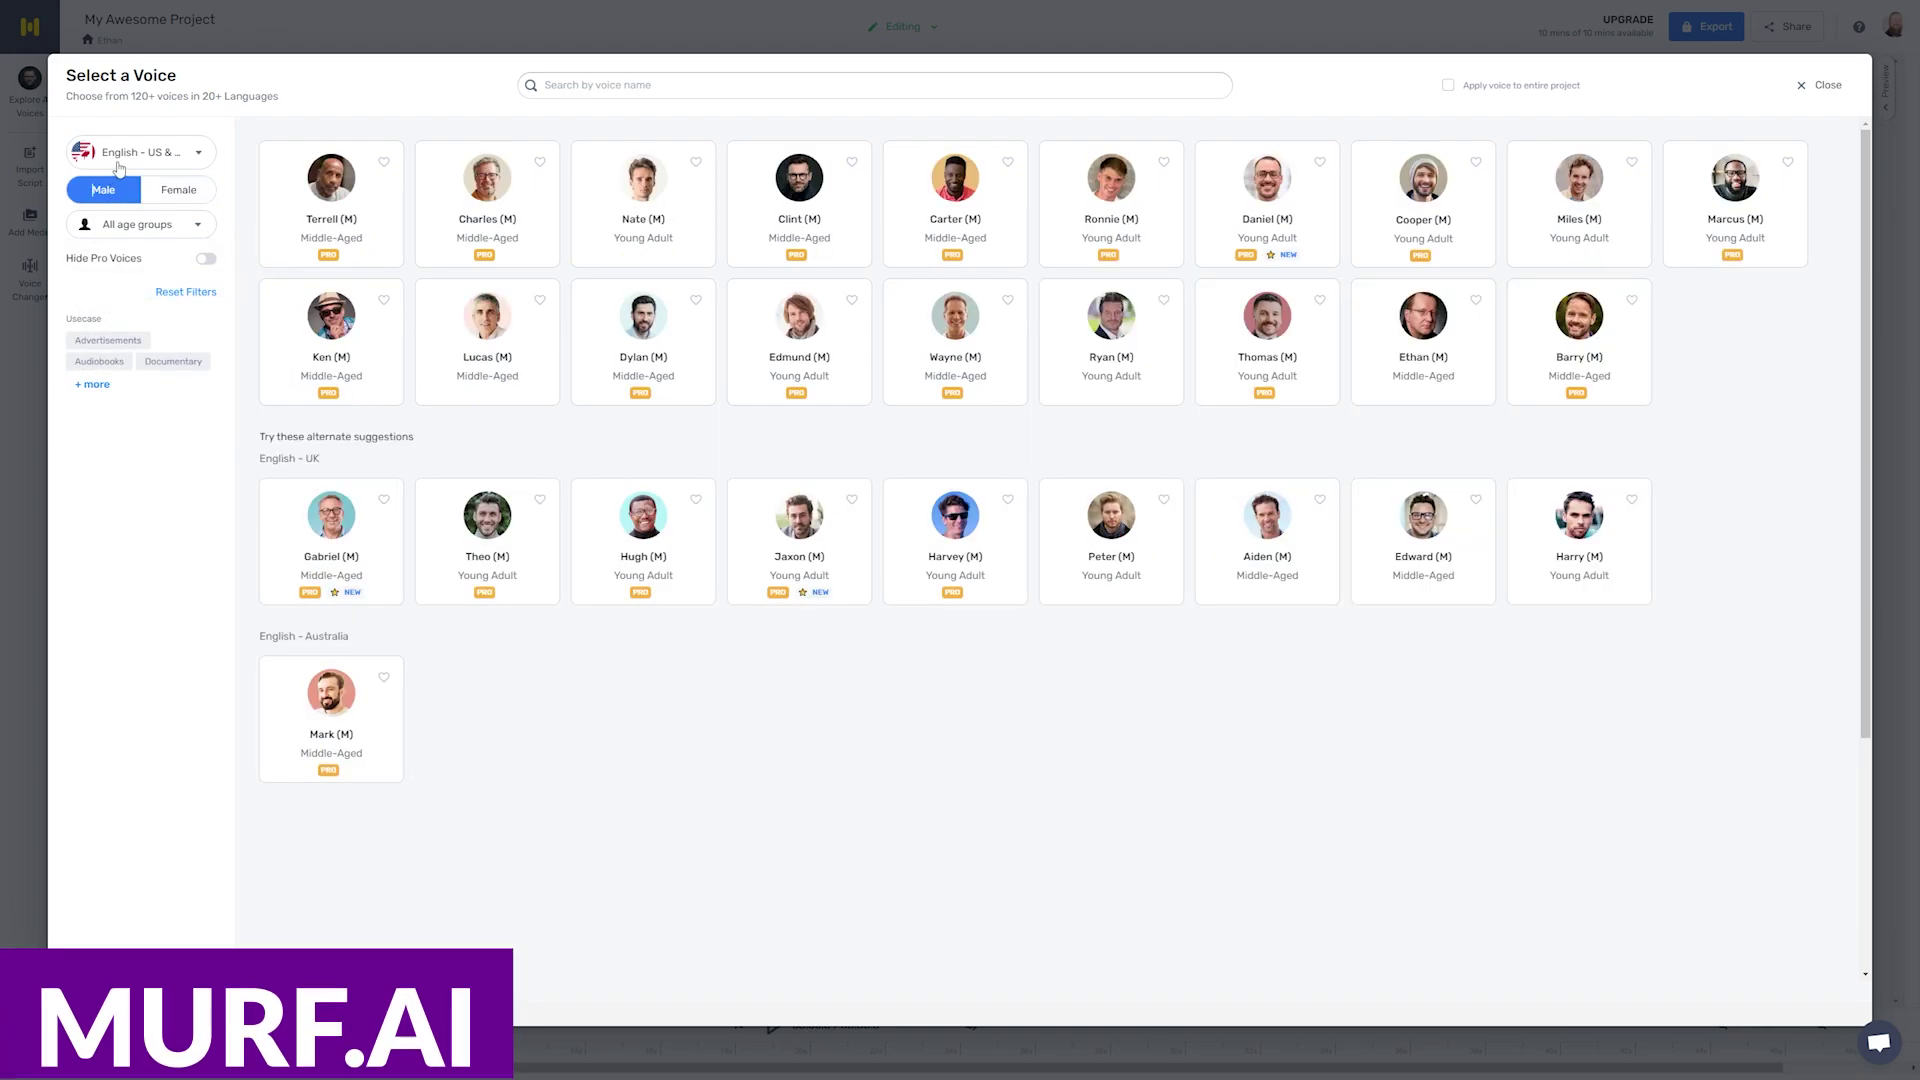
pyautogui.click(140, 152)
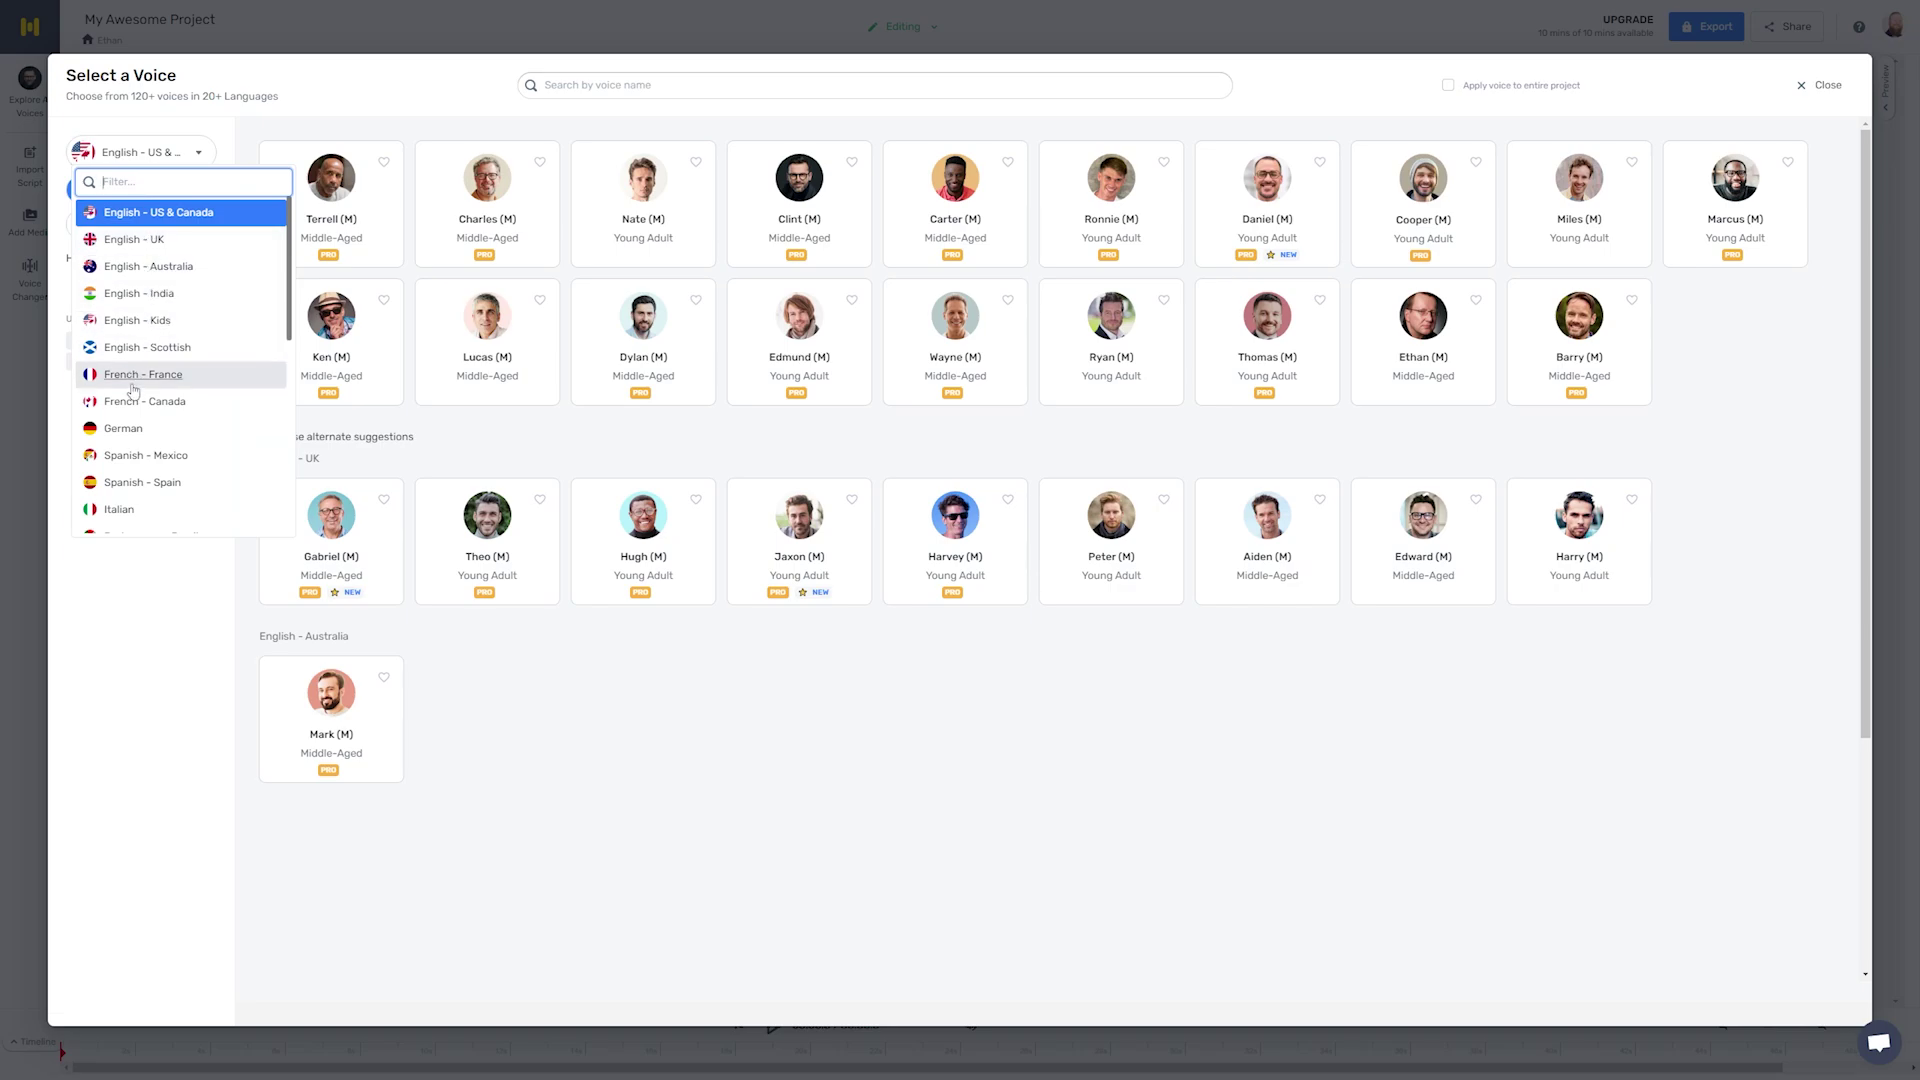
pyautogui.scroll(-2, 170, 455)
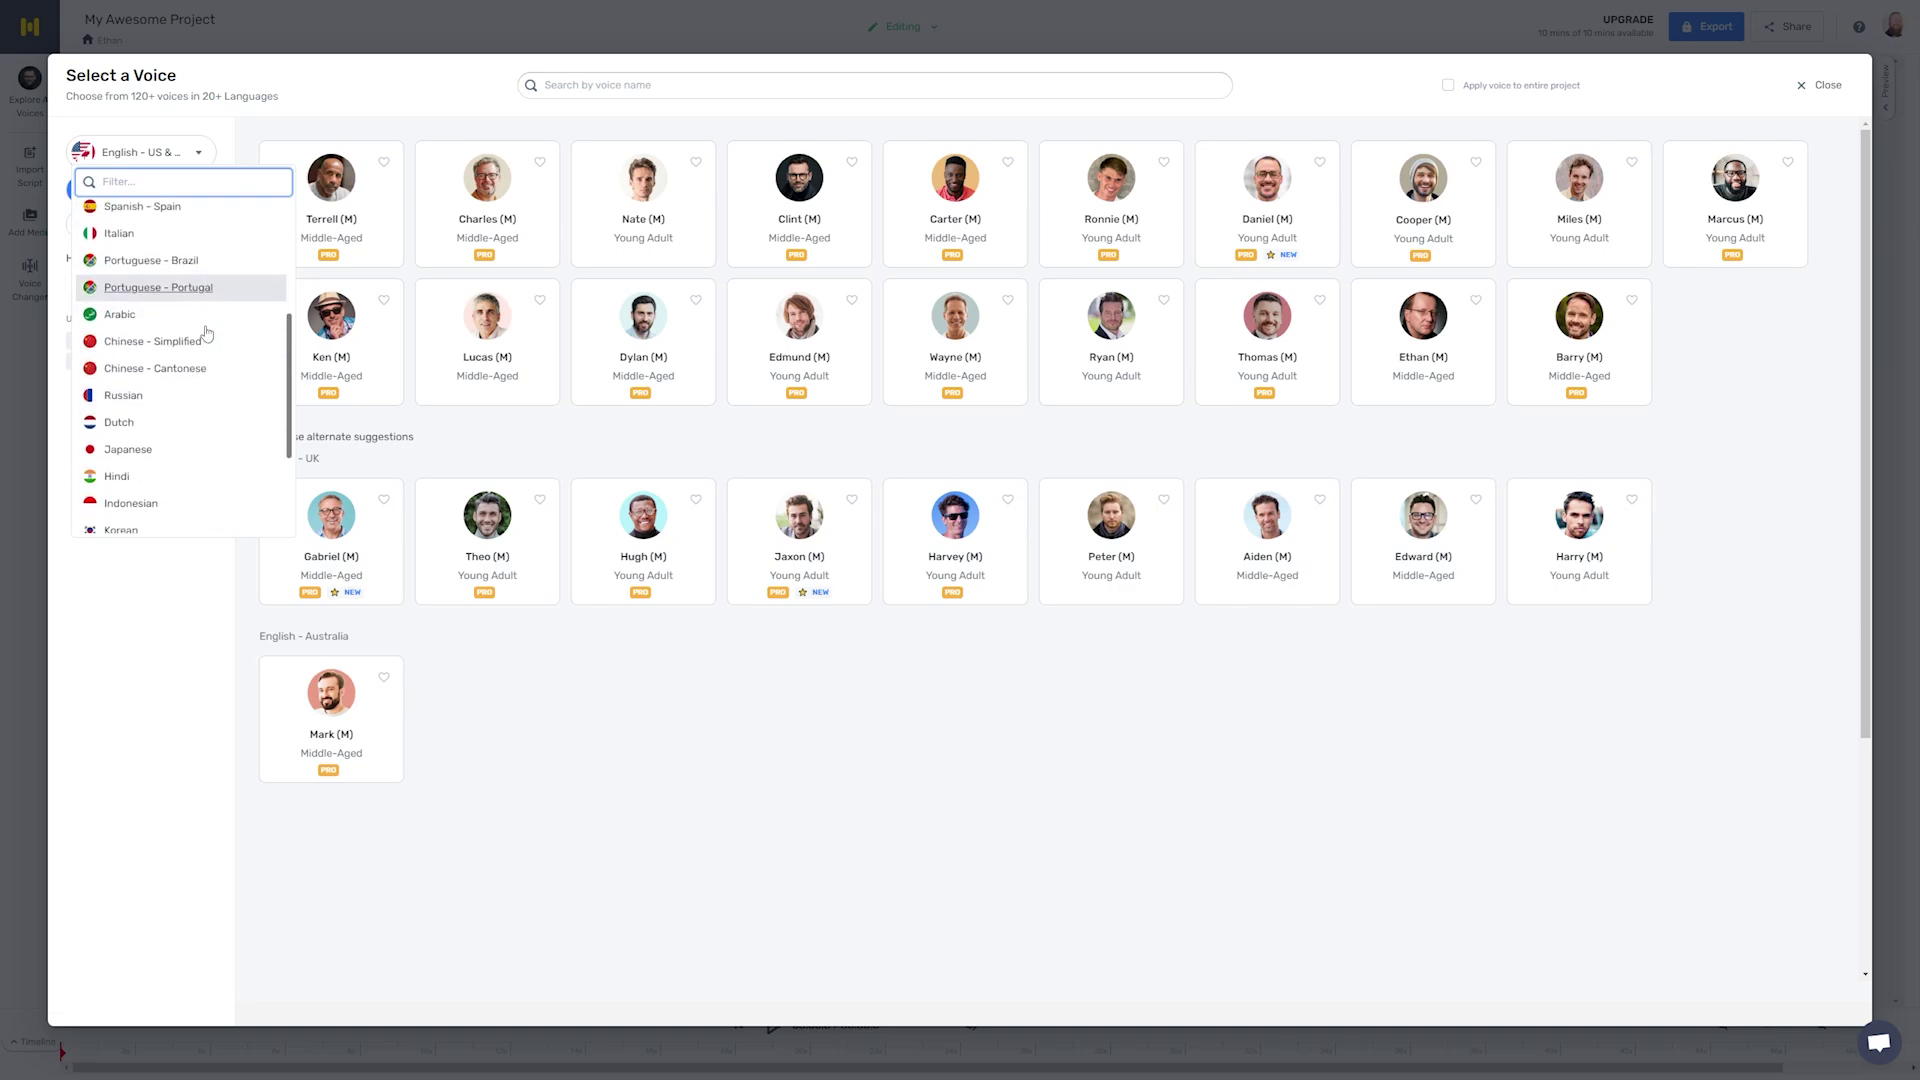
pyautogui.scroll(3, 160, 470)
pyautogui.scroll(1, 153, 233)
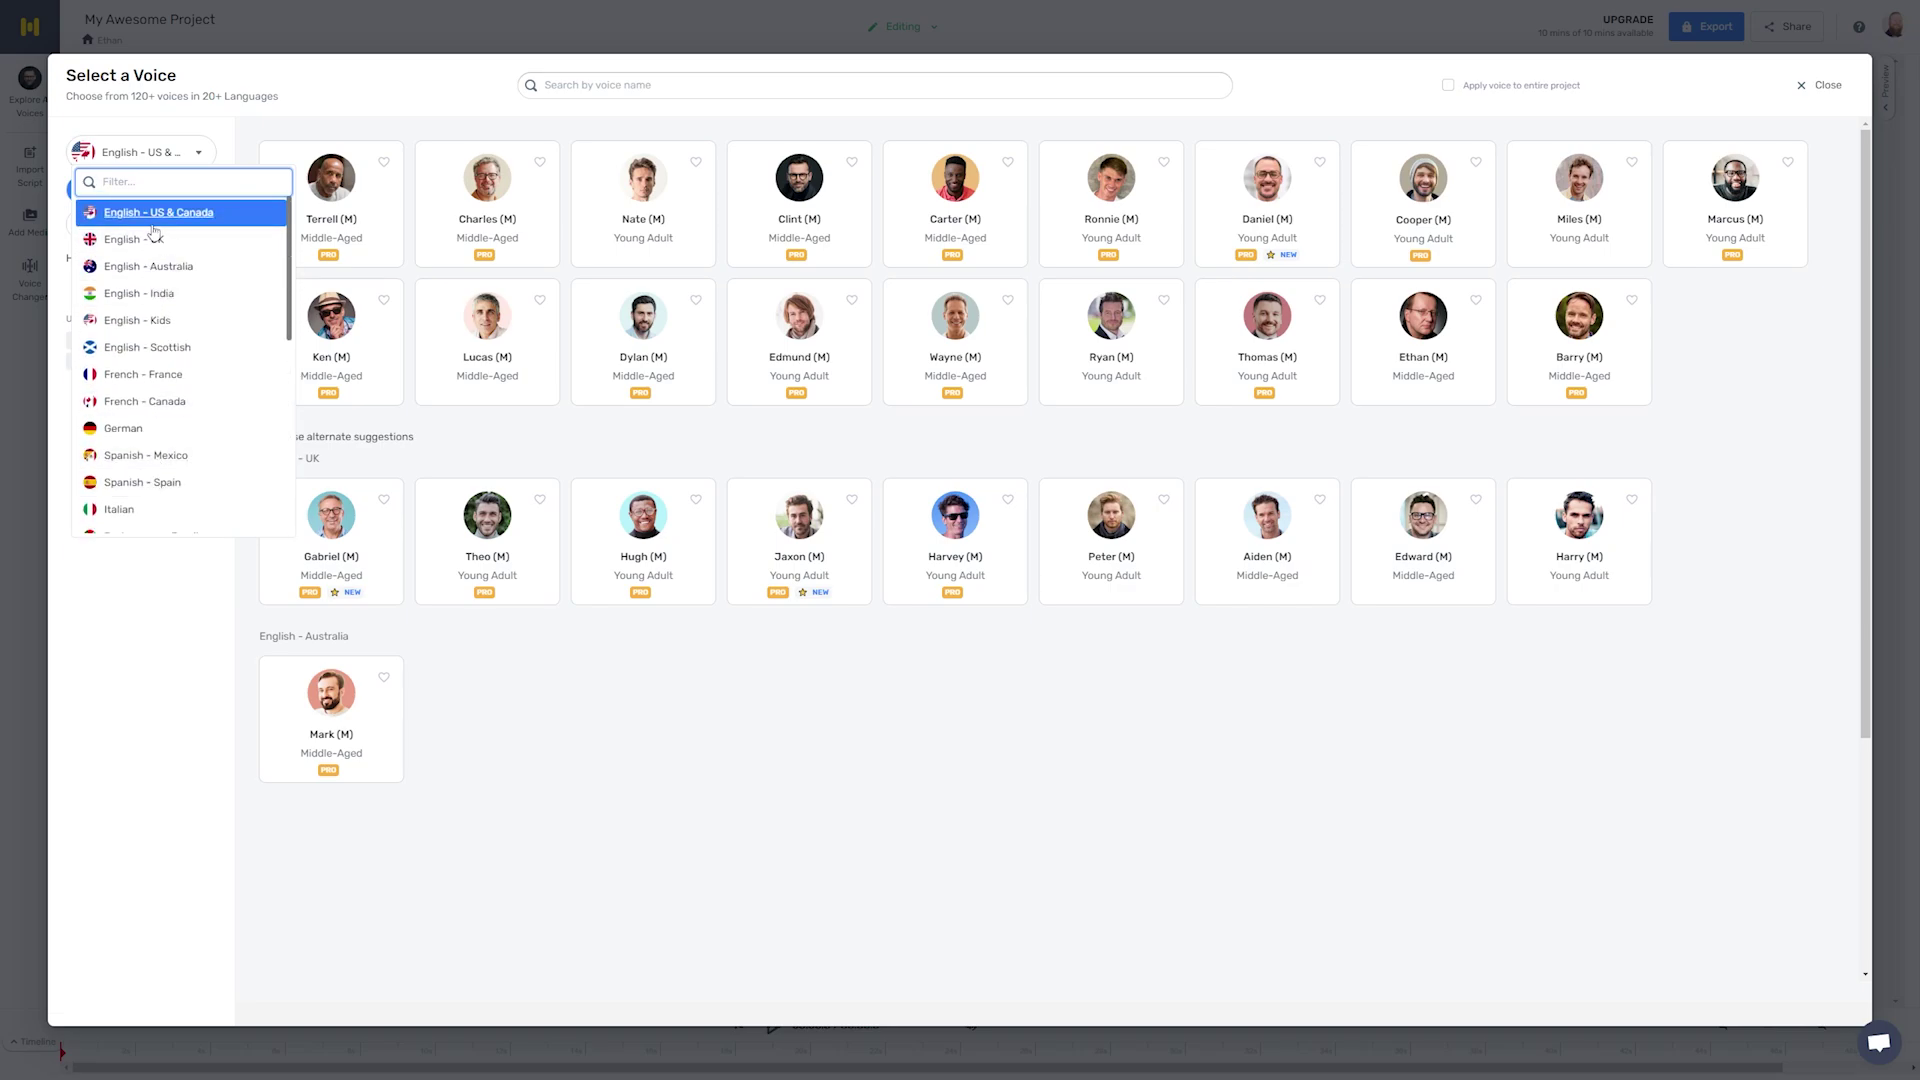
pyautogui.click(165, 219)
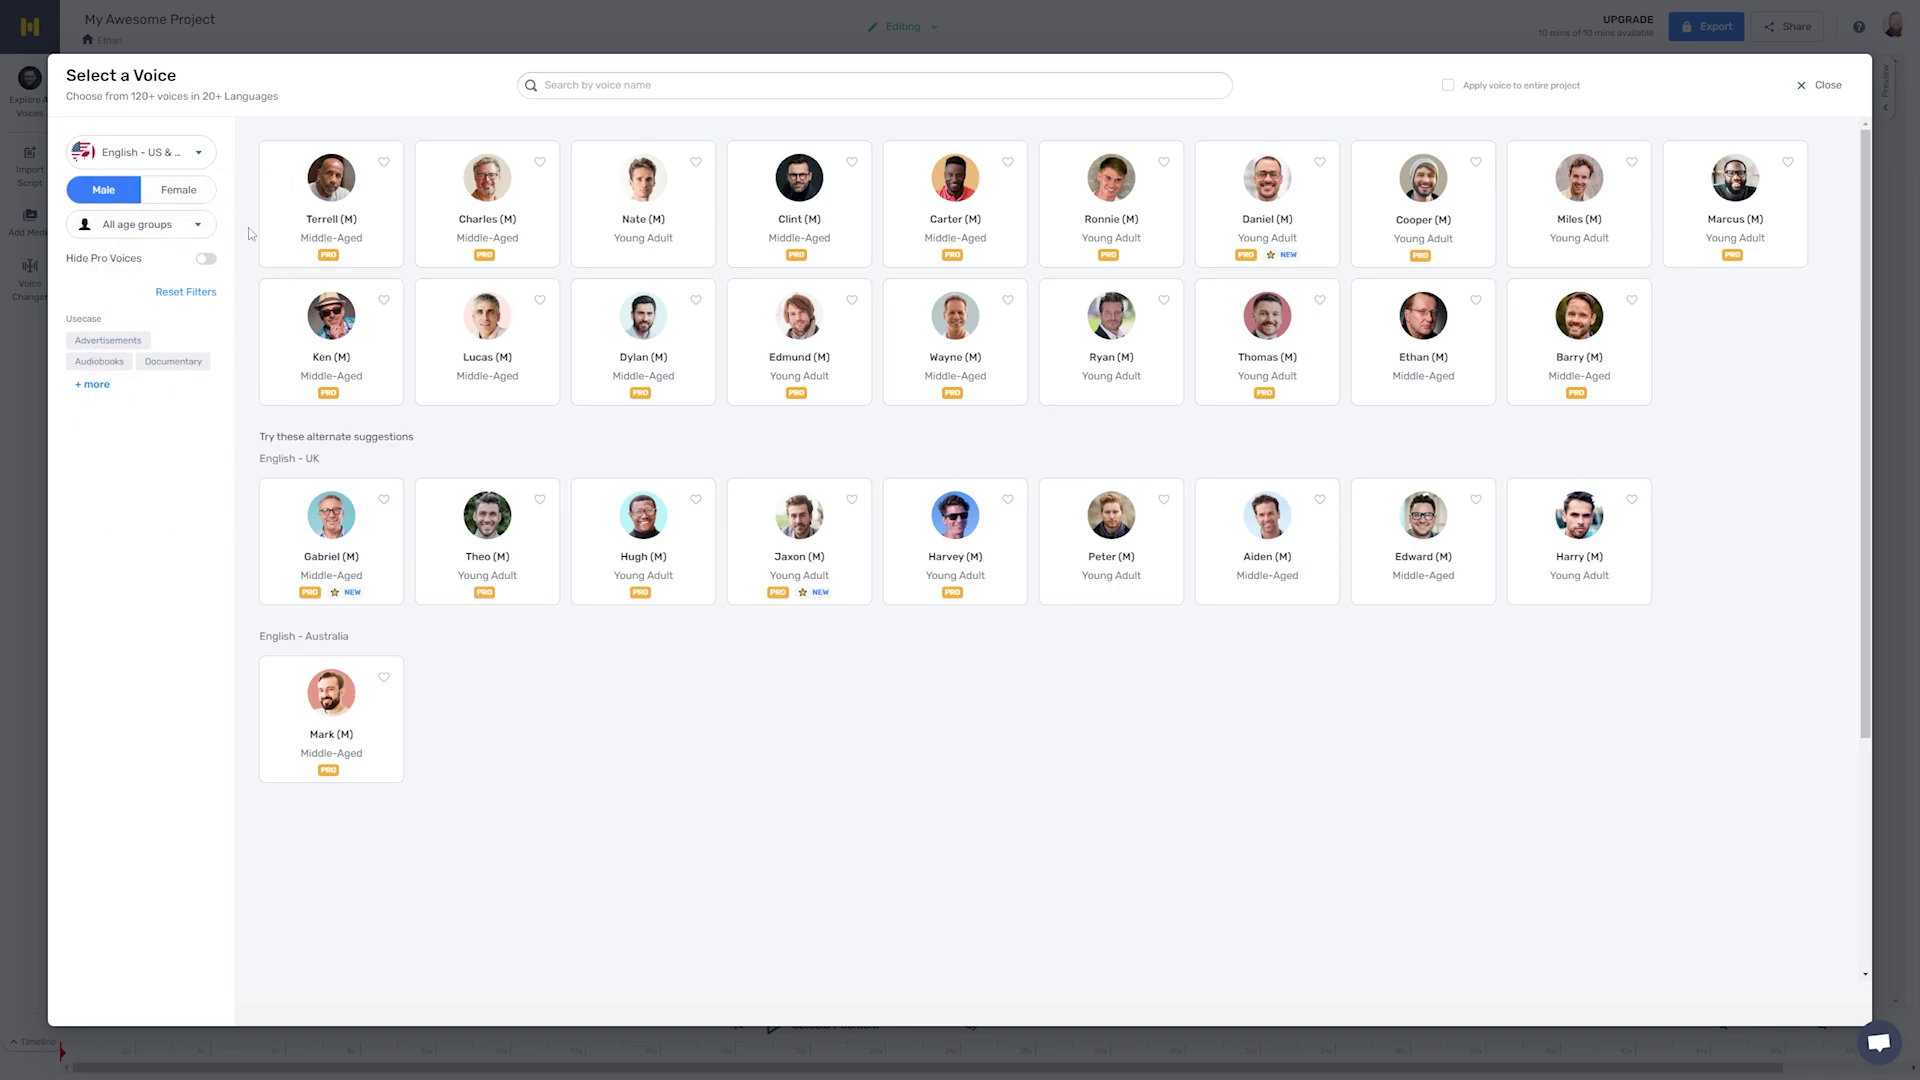
# - Select Cooper as the voice for the script block
pyautogui.moveTo(795, 230)
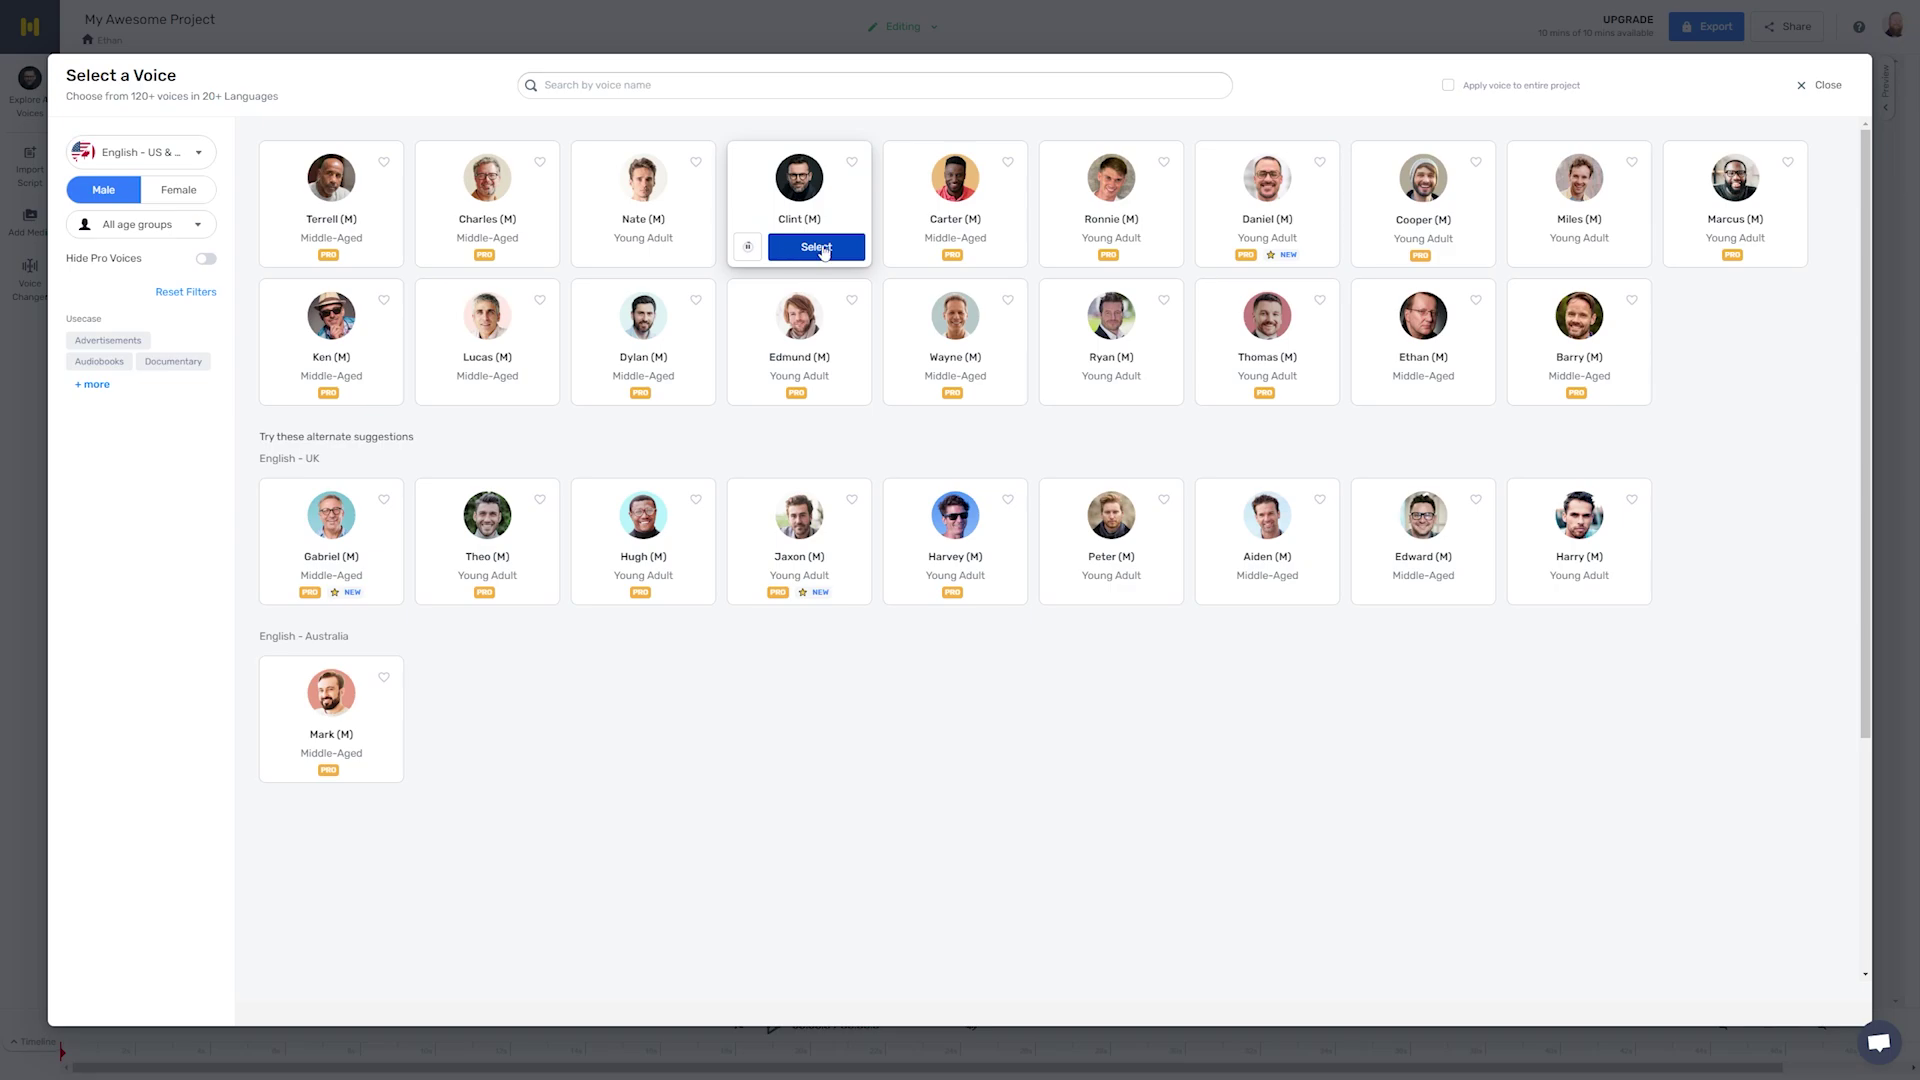
pyautogui.moveTo(1068, 262)
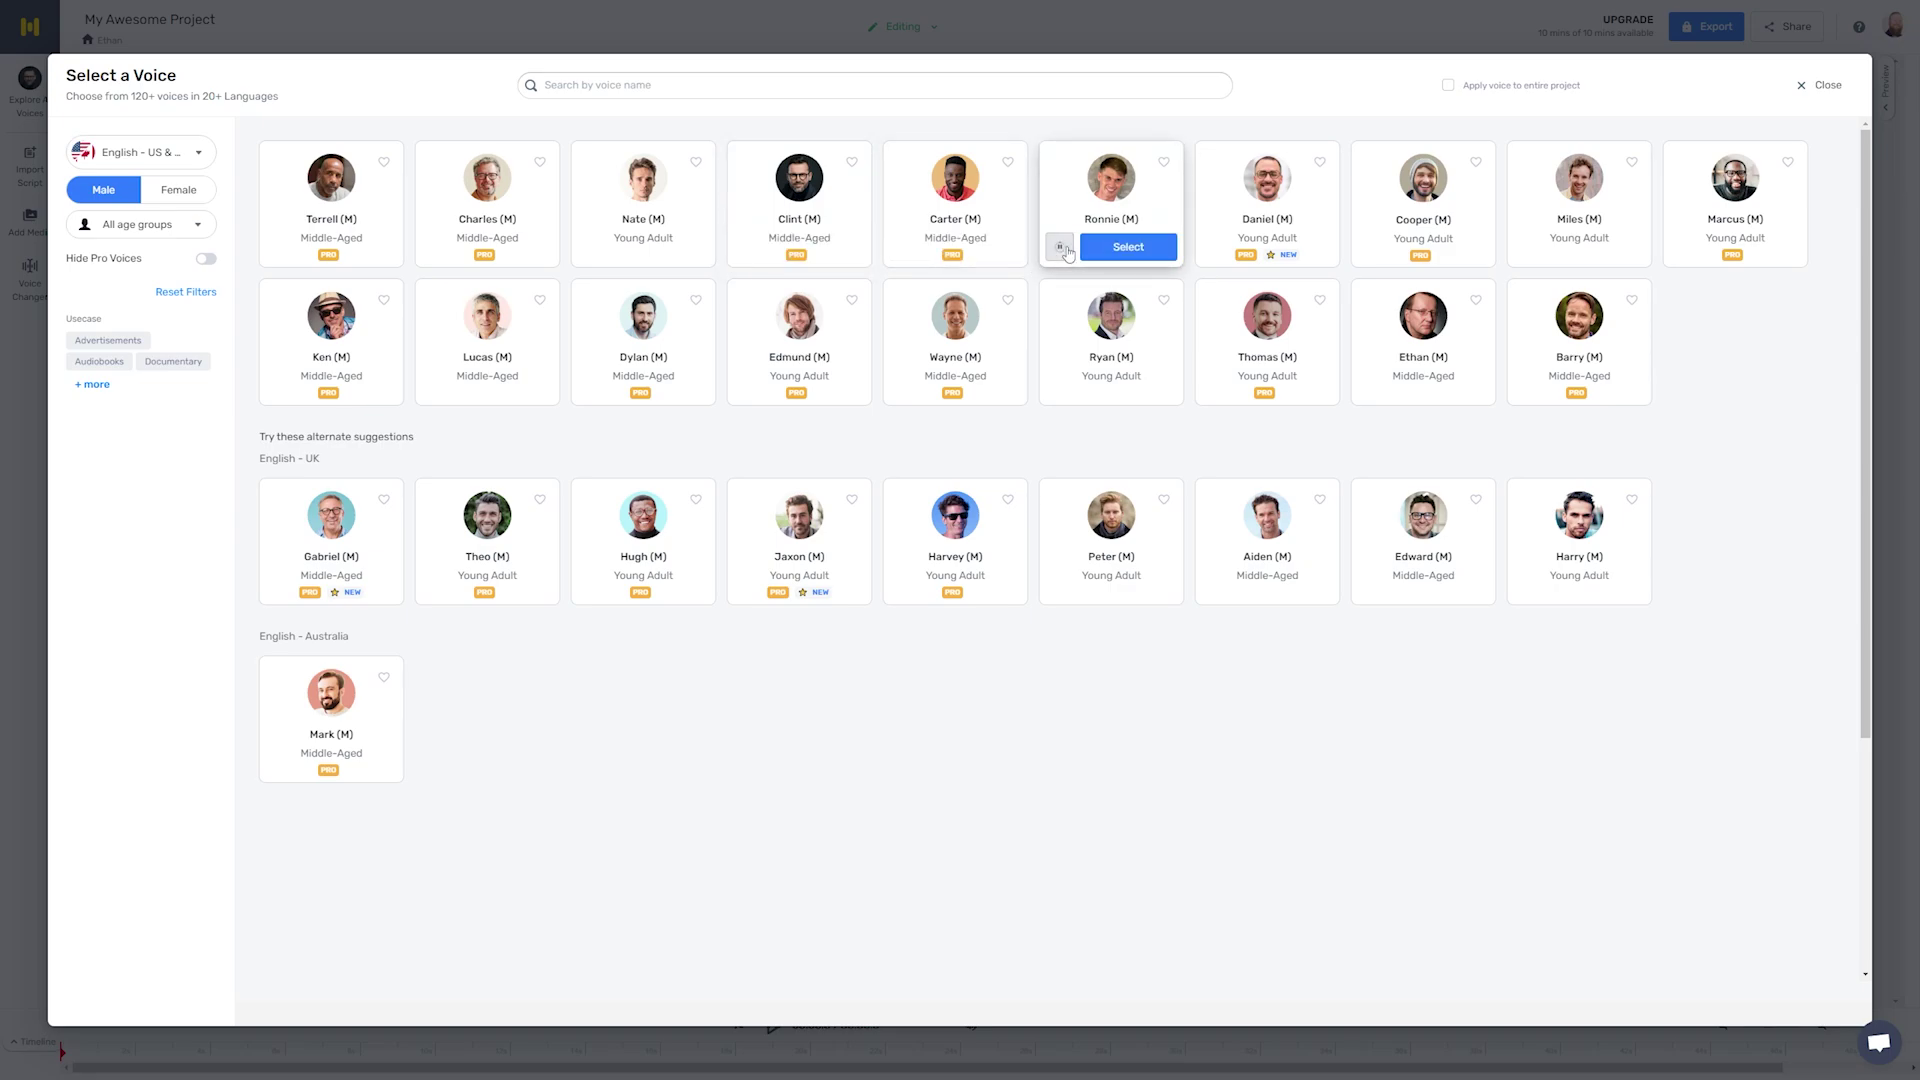
pyautogui.moveTo(1235, 265)
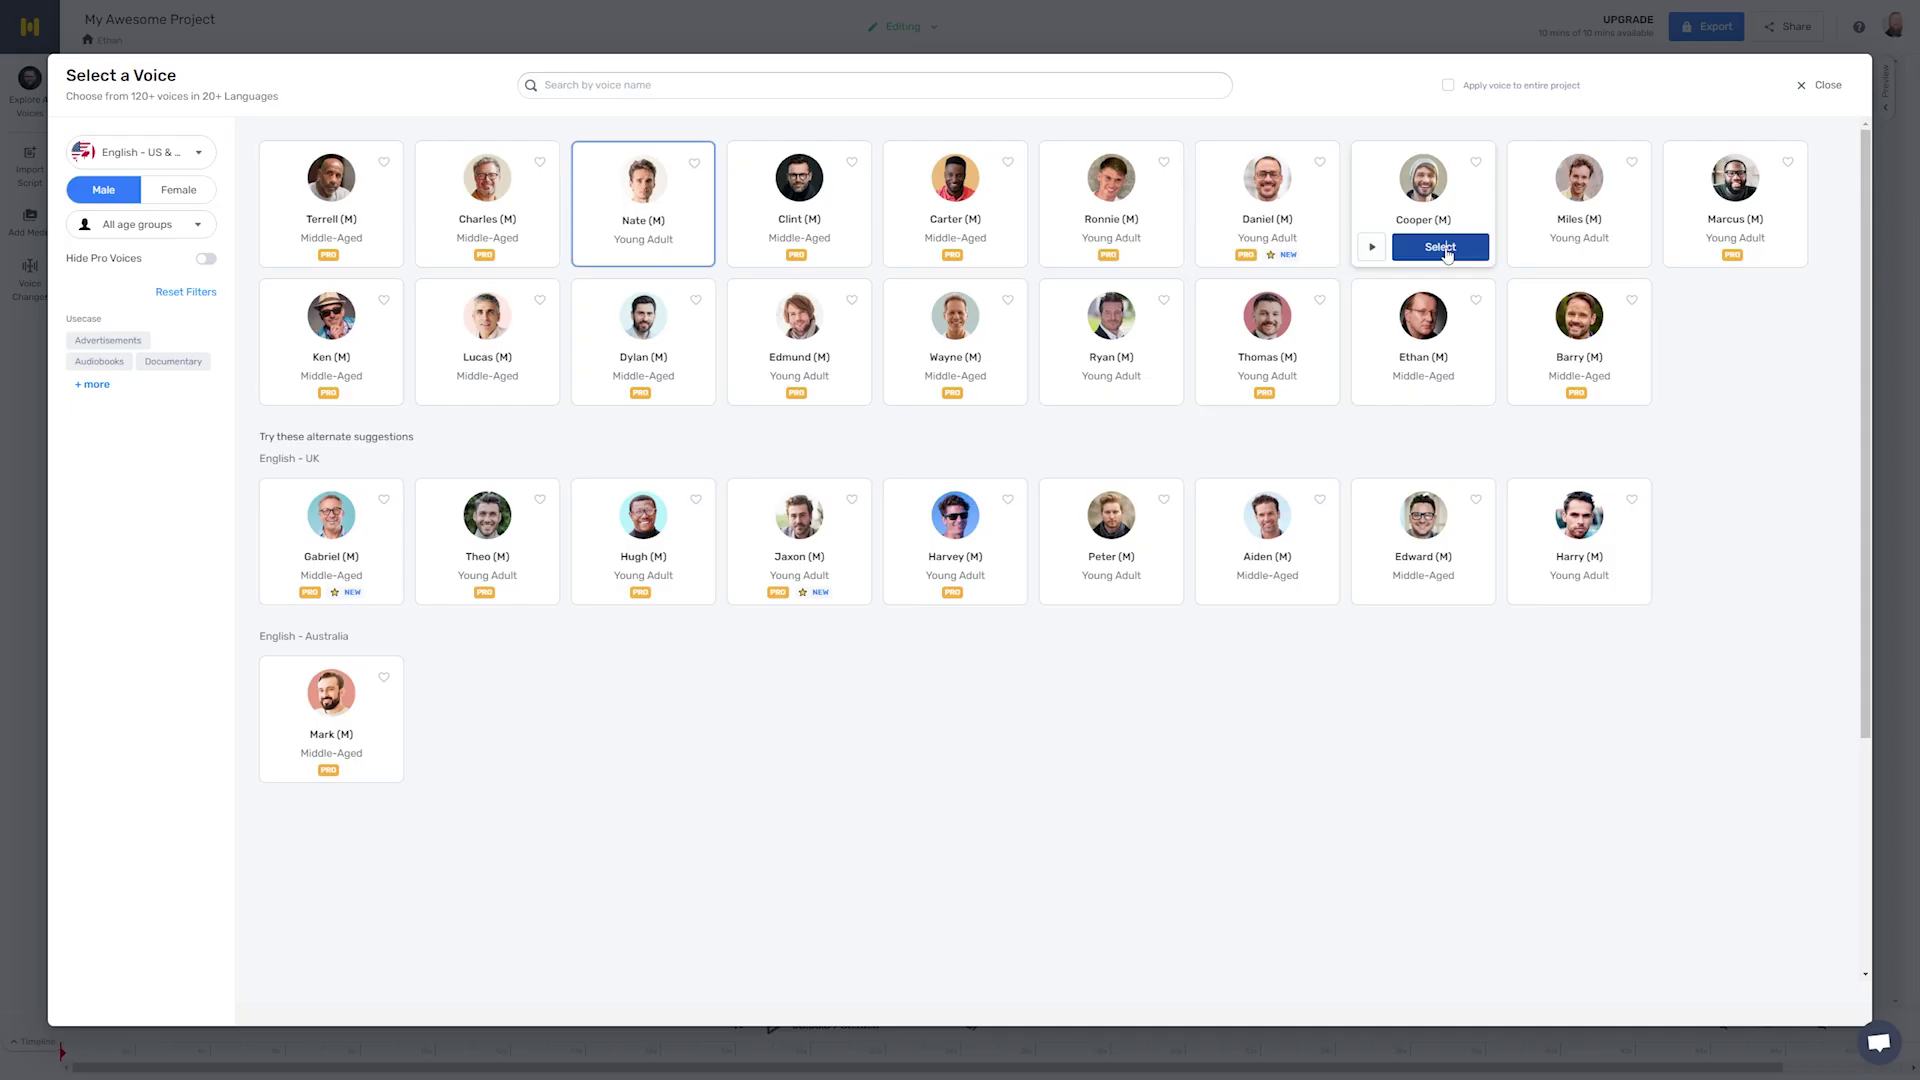
pyautogui.click(1430, 247)
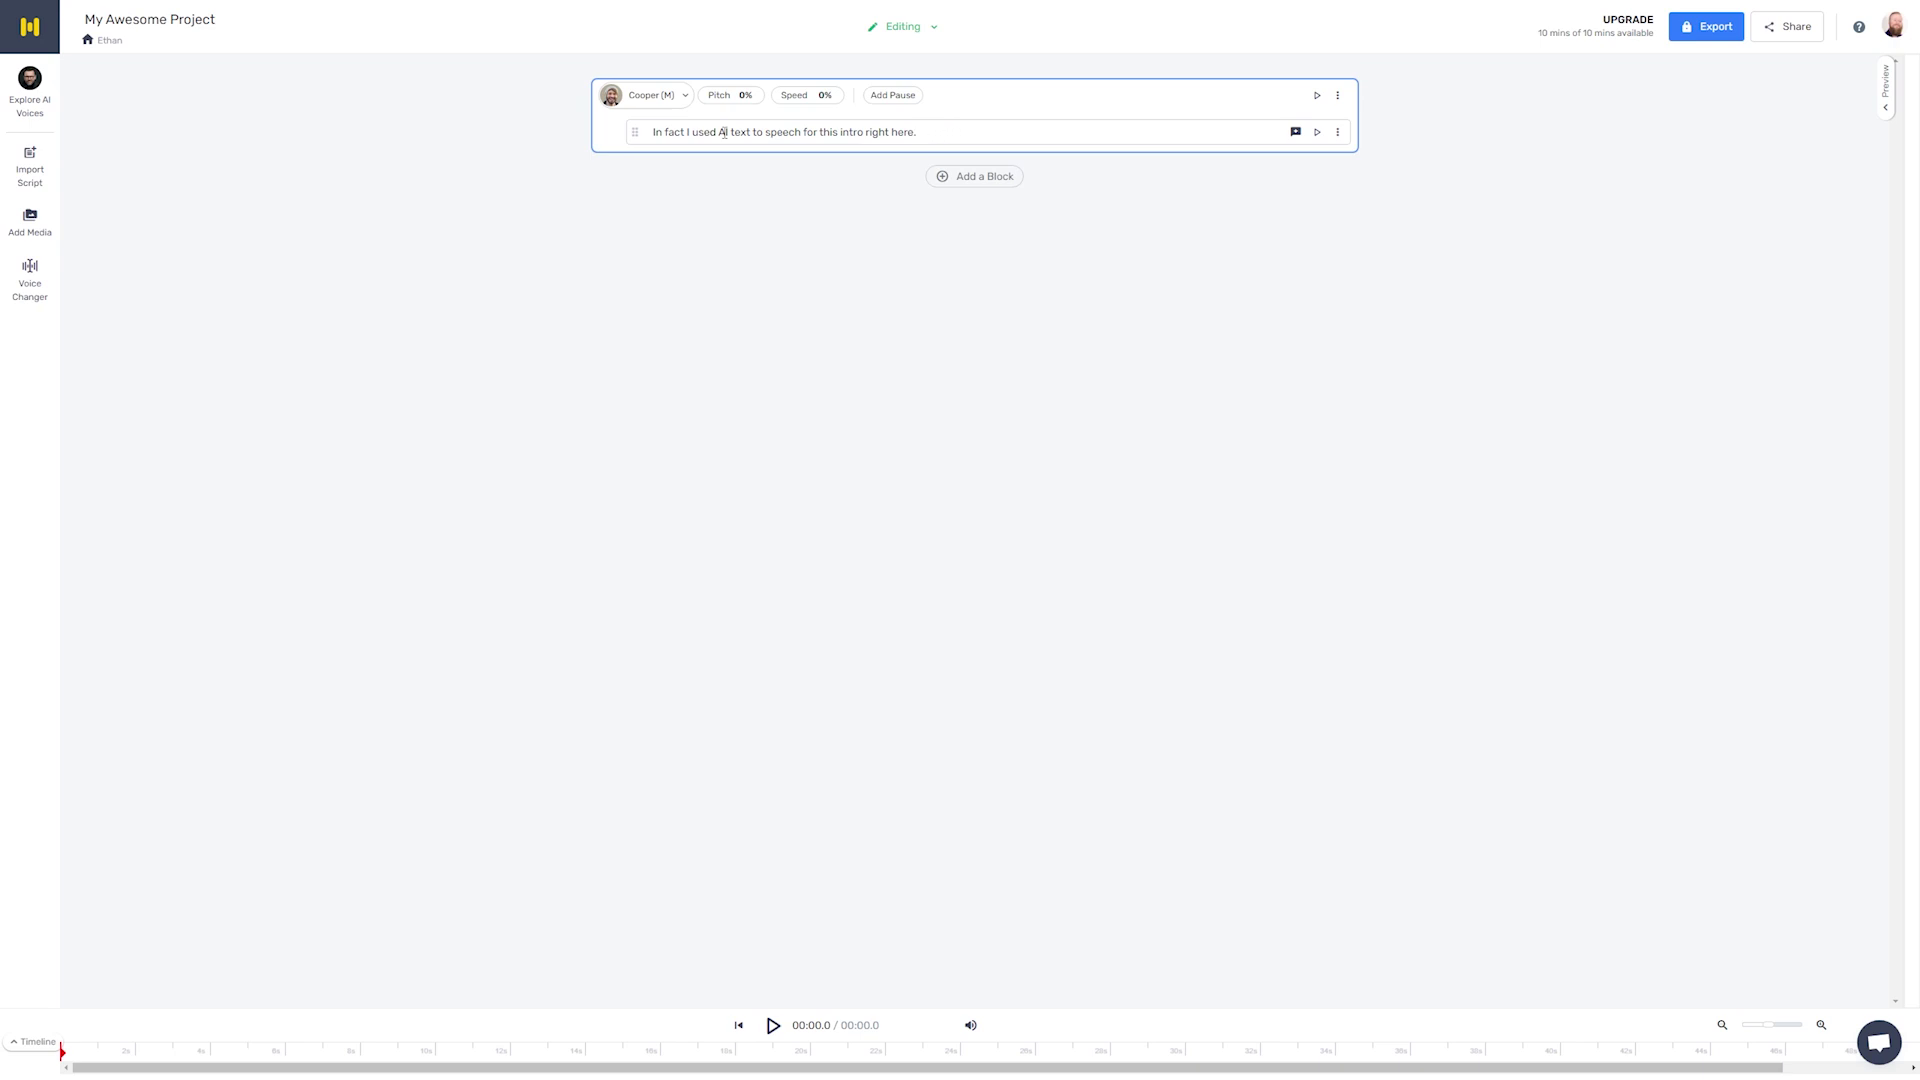
# - Insert a Medium (0.75s) pause at the end of Cooper's intro script line
pyautogui.click(871, 97)
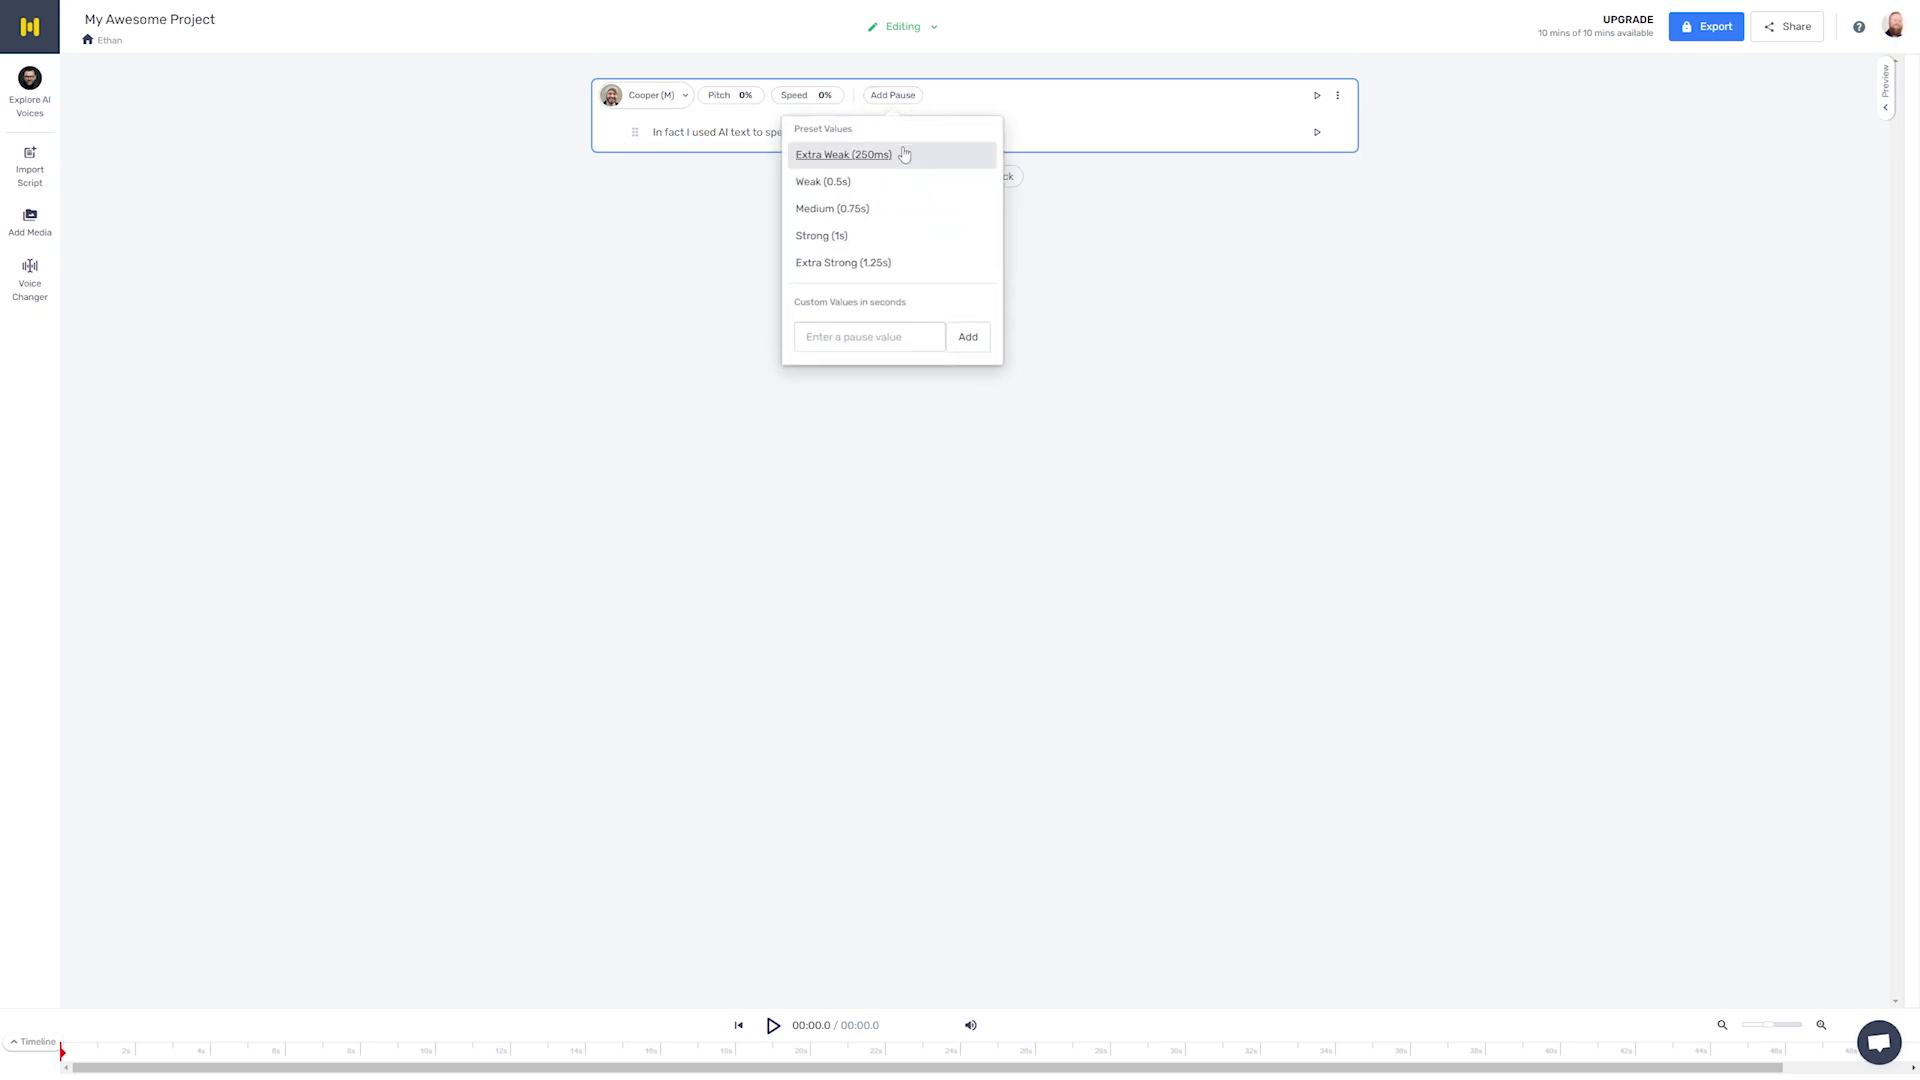
pyautogui.click(855, 209)
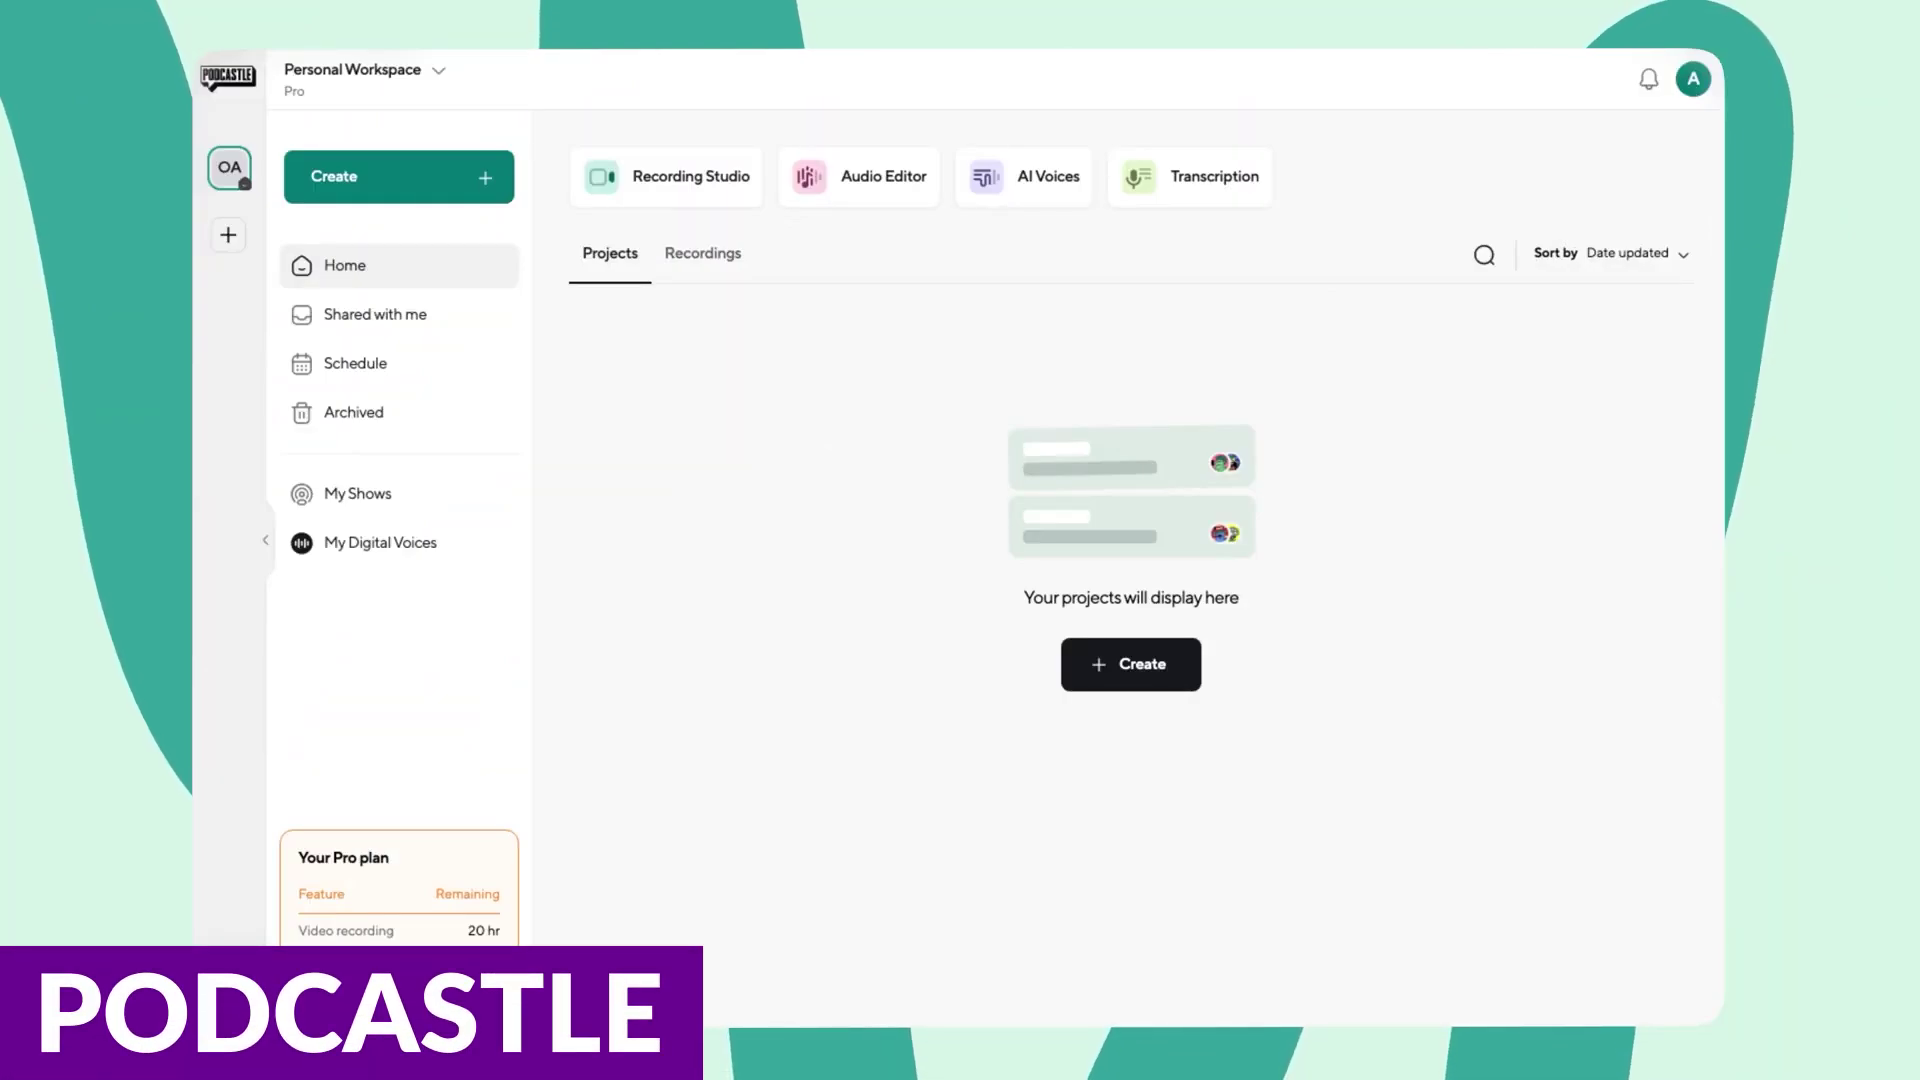
# - Create a blank Podcastle project, record and stop a take, then start a new recording
pyautogui.click(487, 180)
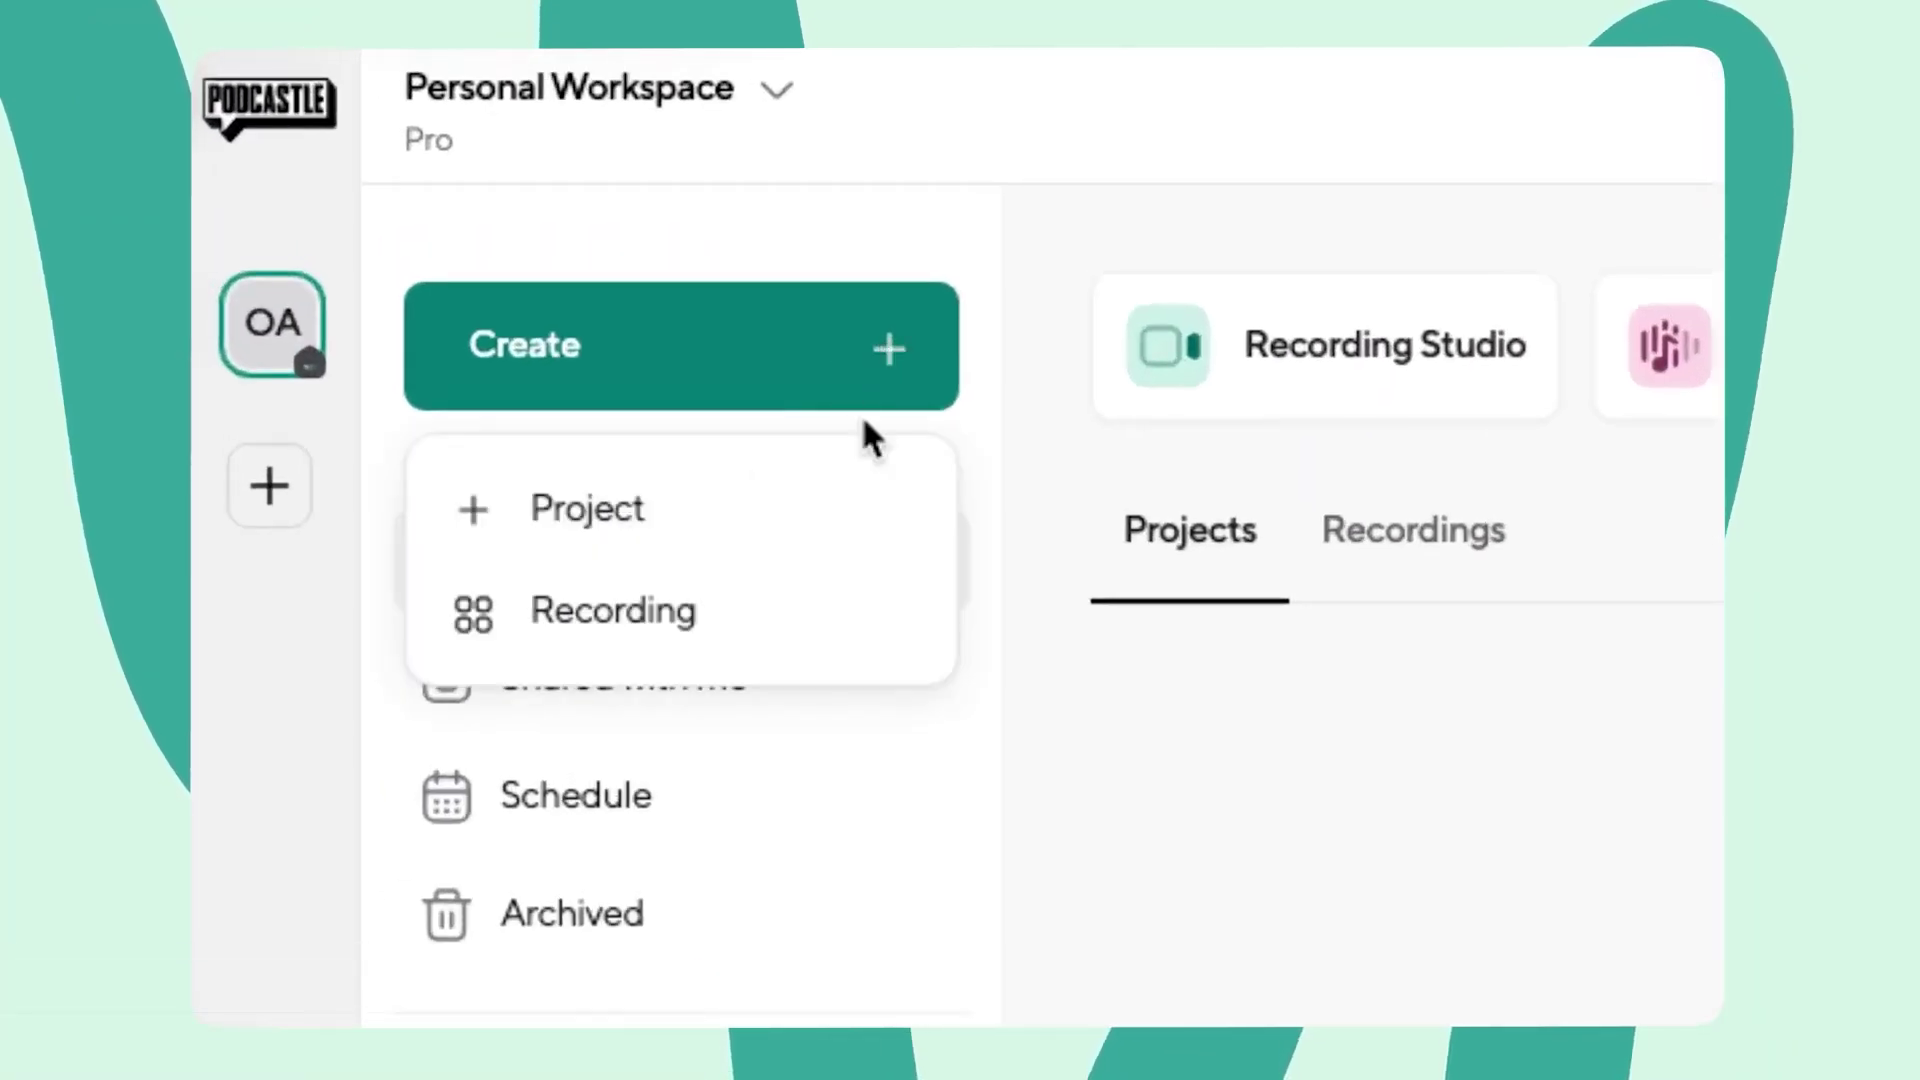
pyautogui.click(836, 489)
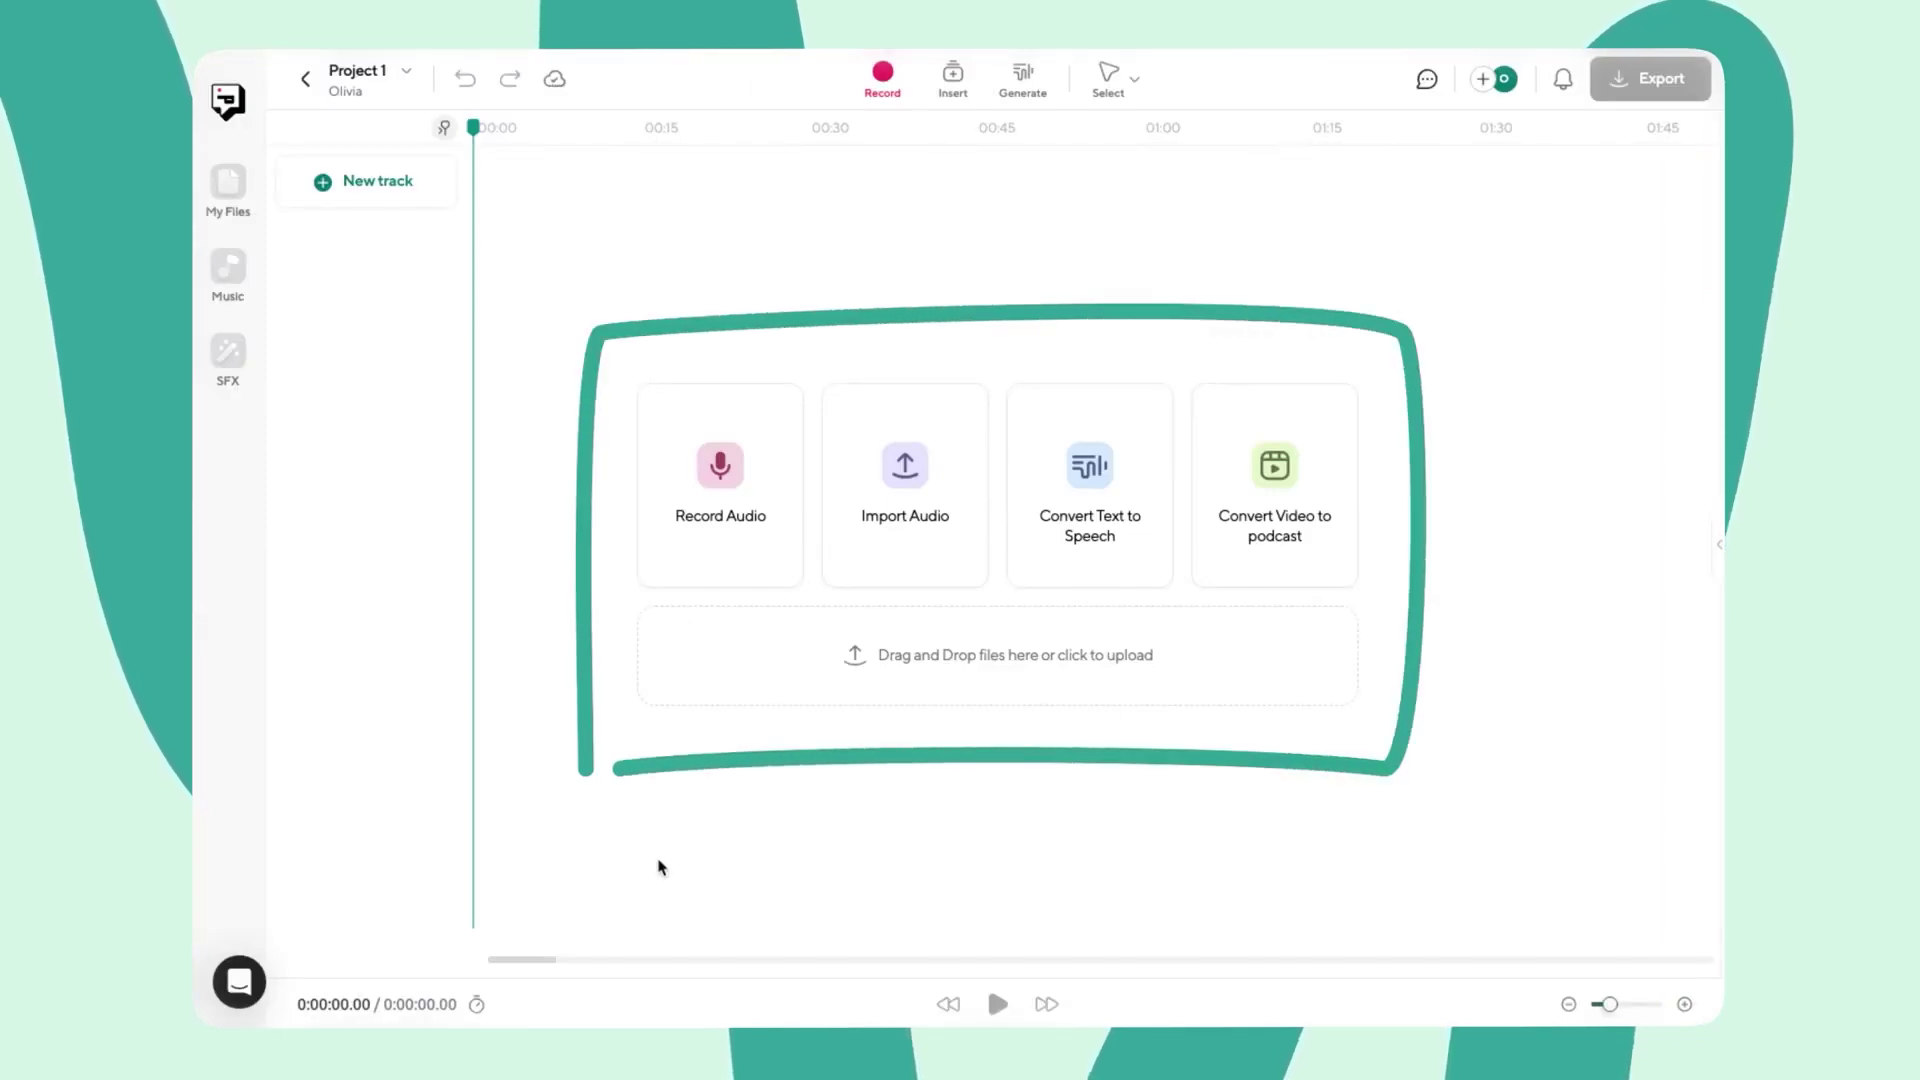
pyautogui.click(717, 487)
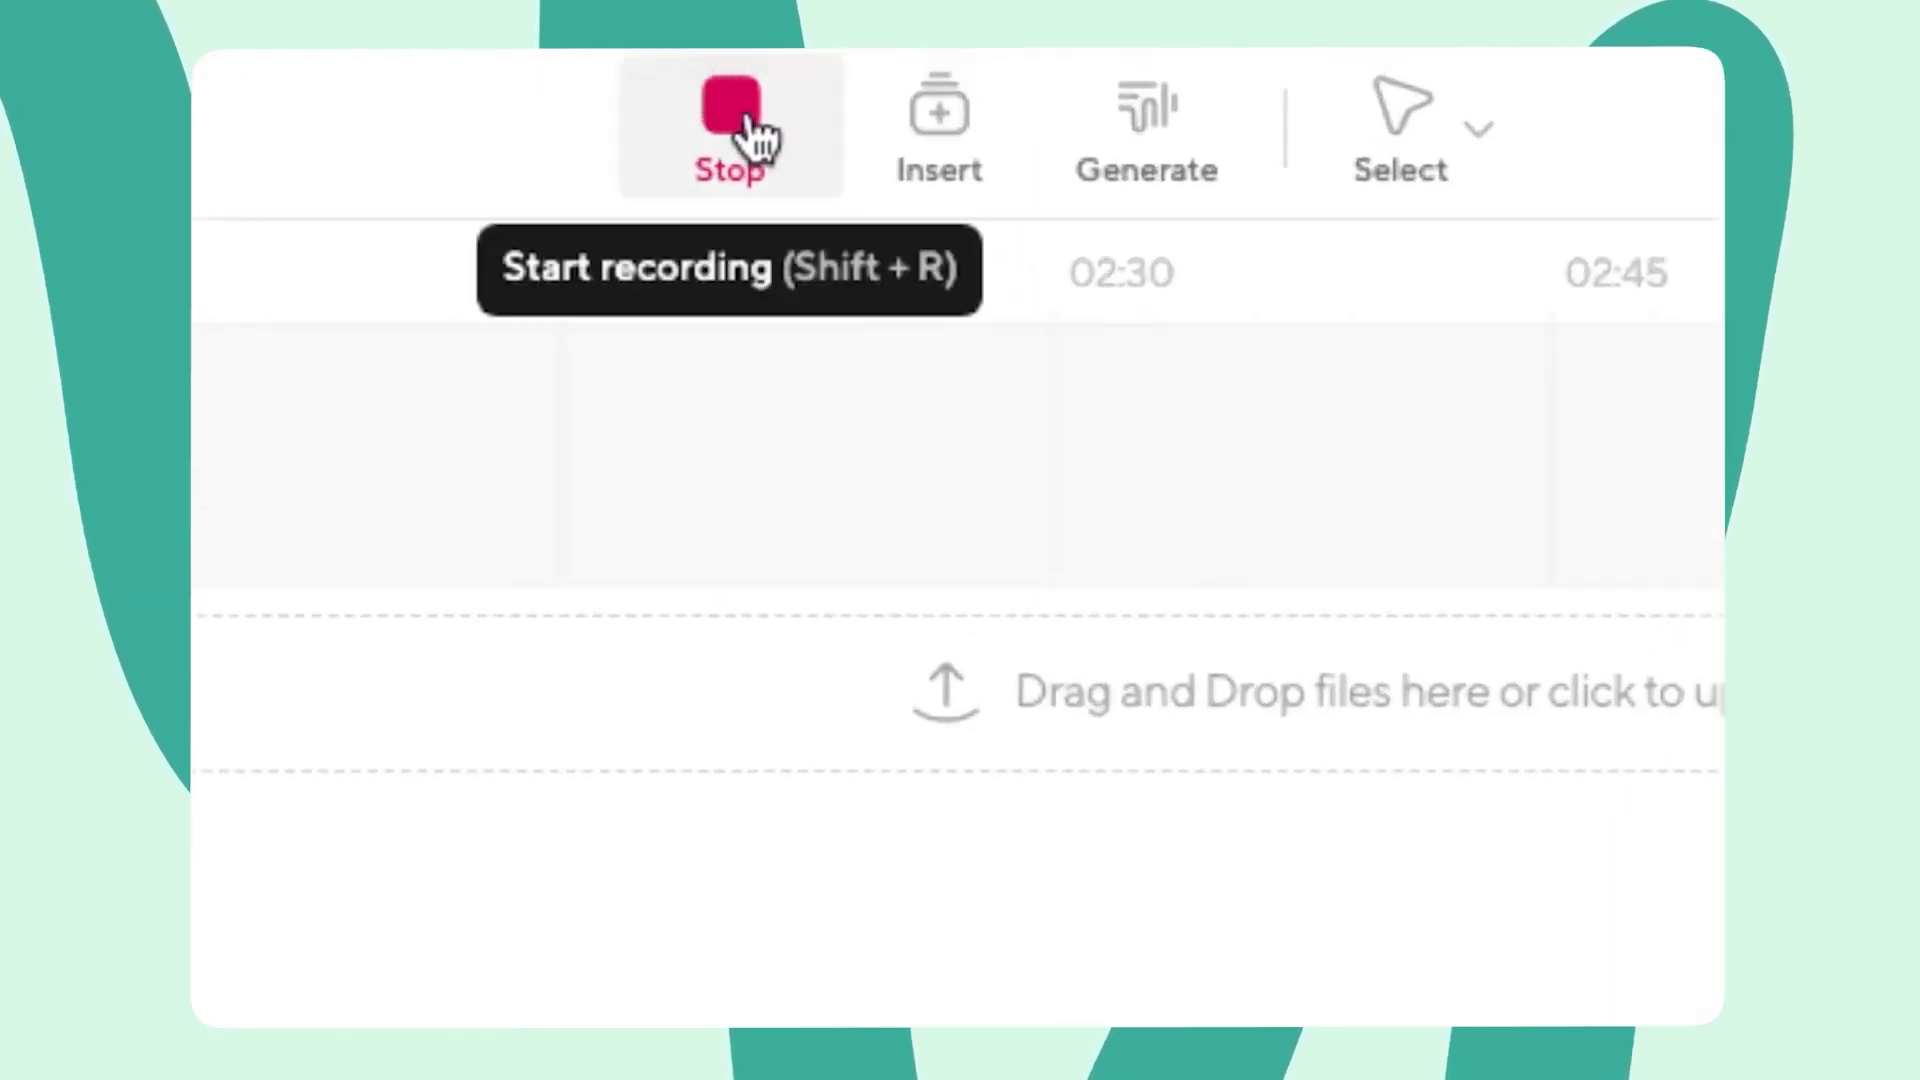
pyautogui.click(752, 137)
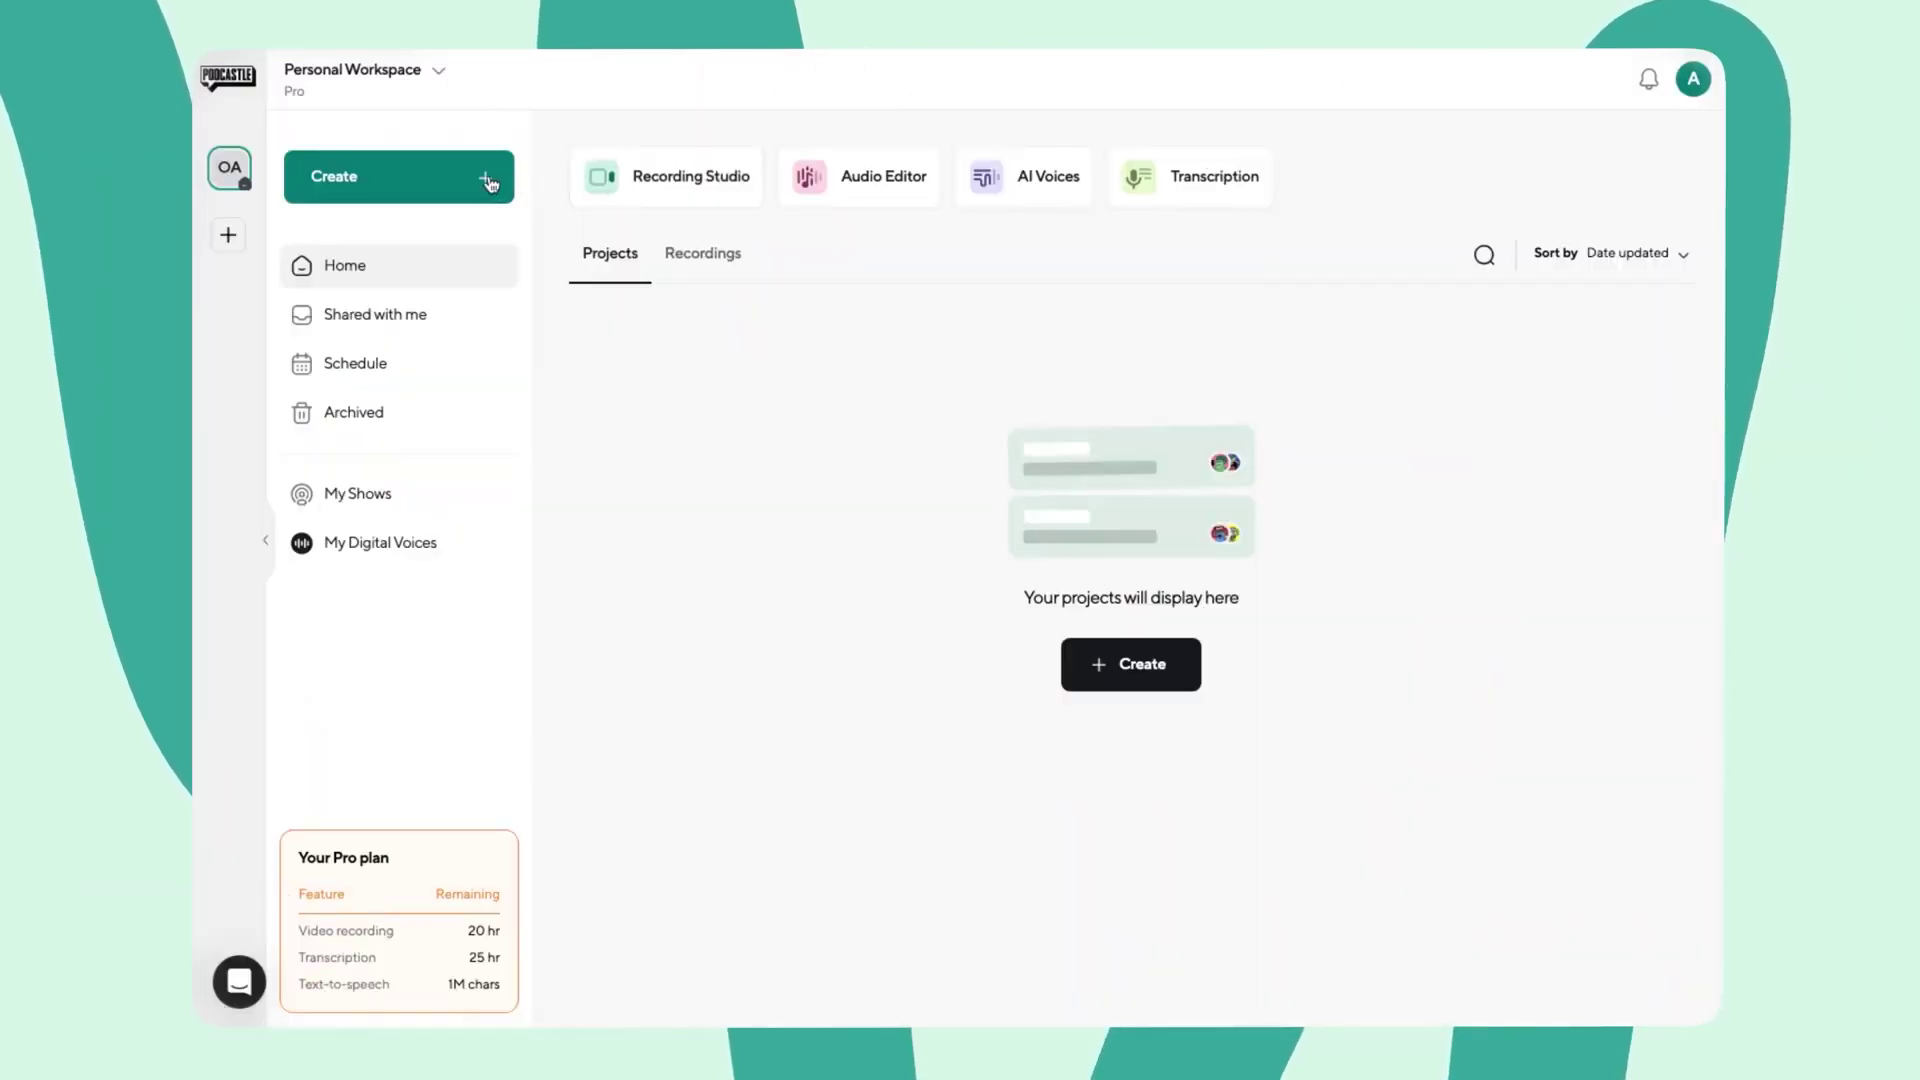
pyautogui.click(490, 183)
pyautogui.click(381, 291)
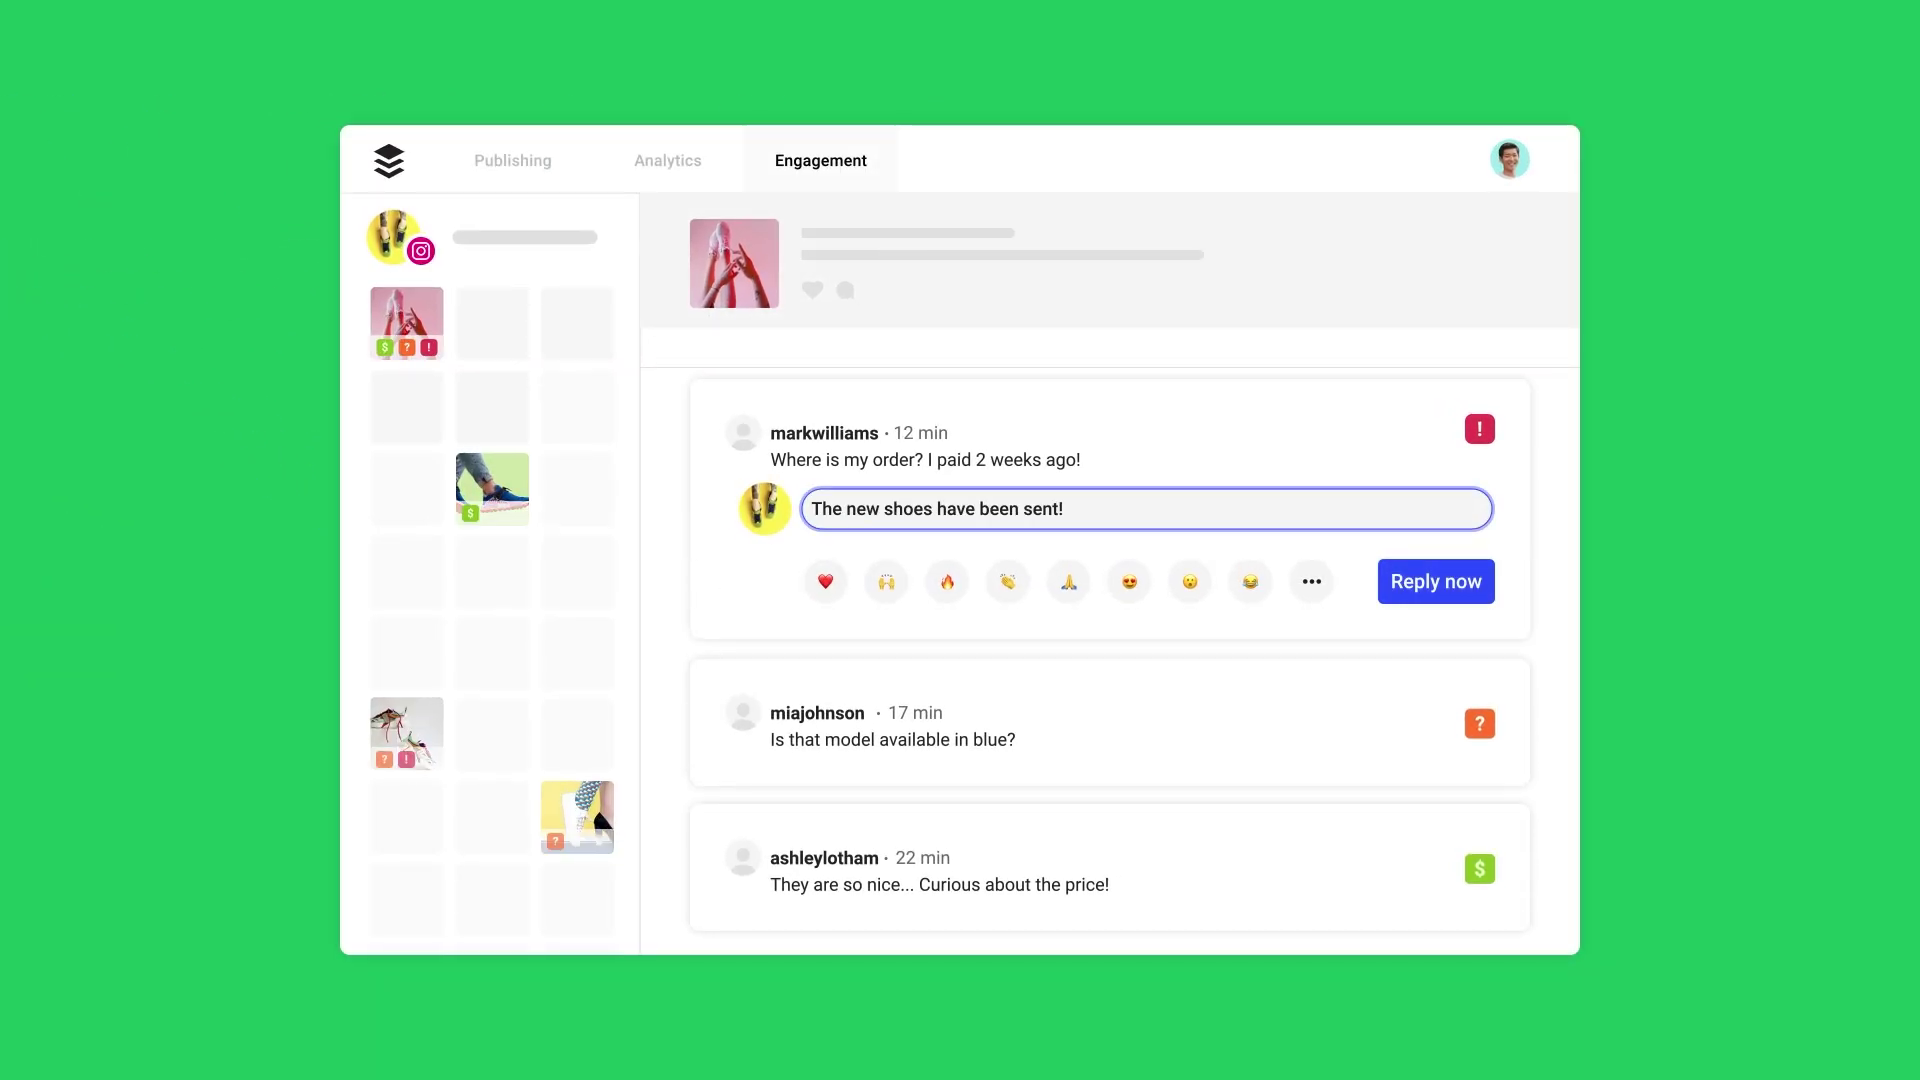
# - Send the 'The new shoes have been sent!' reply and like the #lunasneakers photo
pyautogui.click(1440, 590)
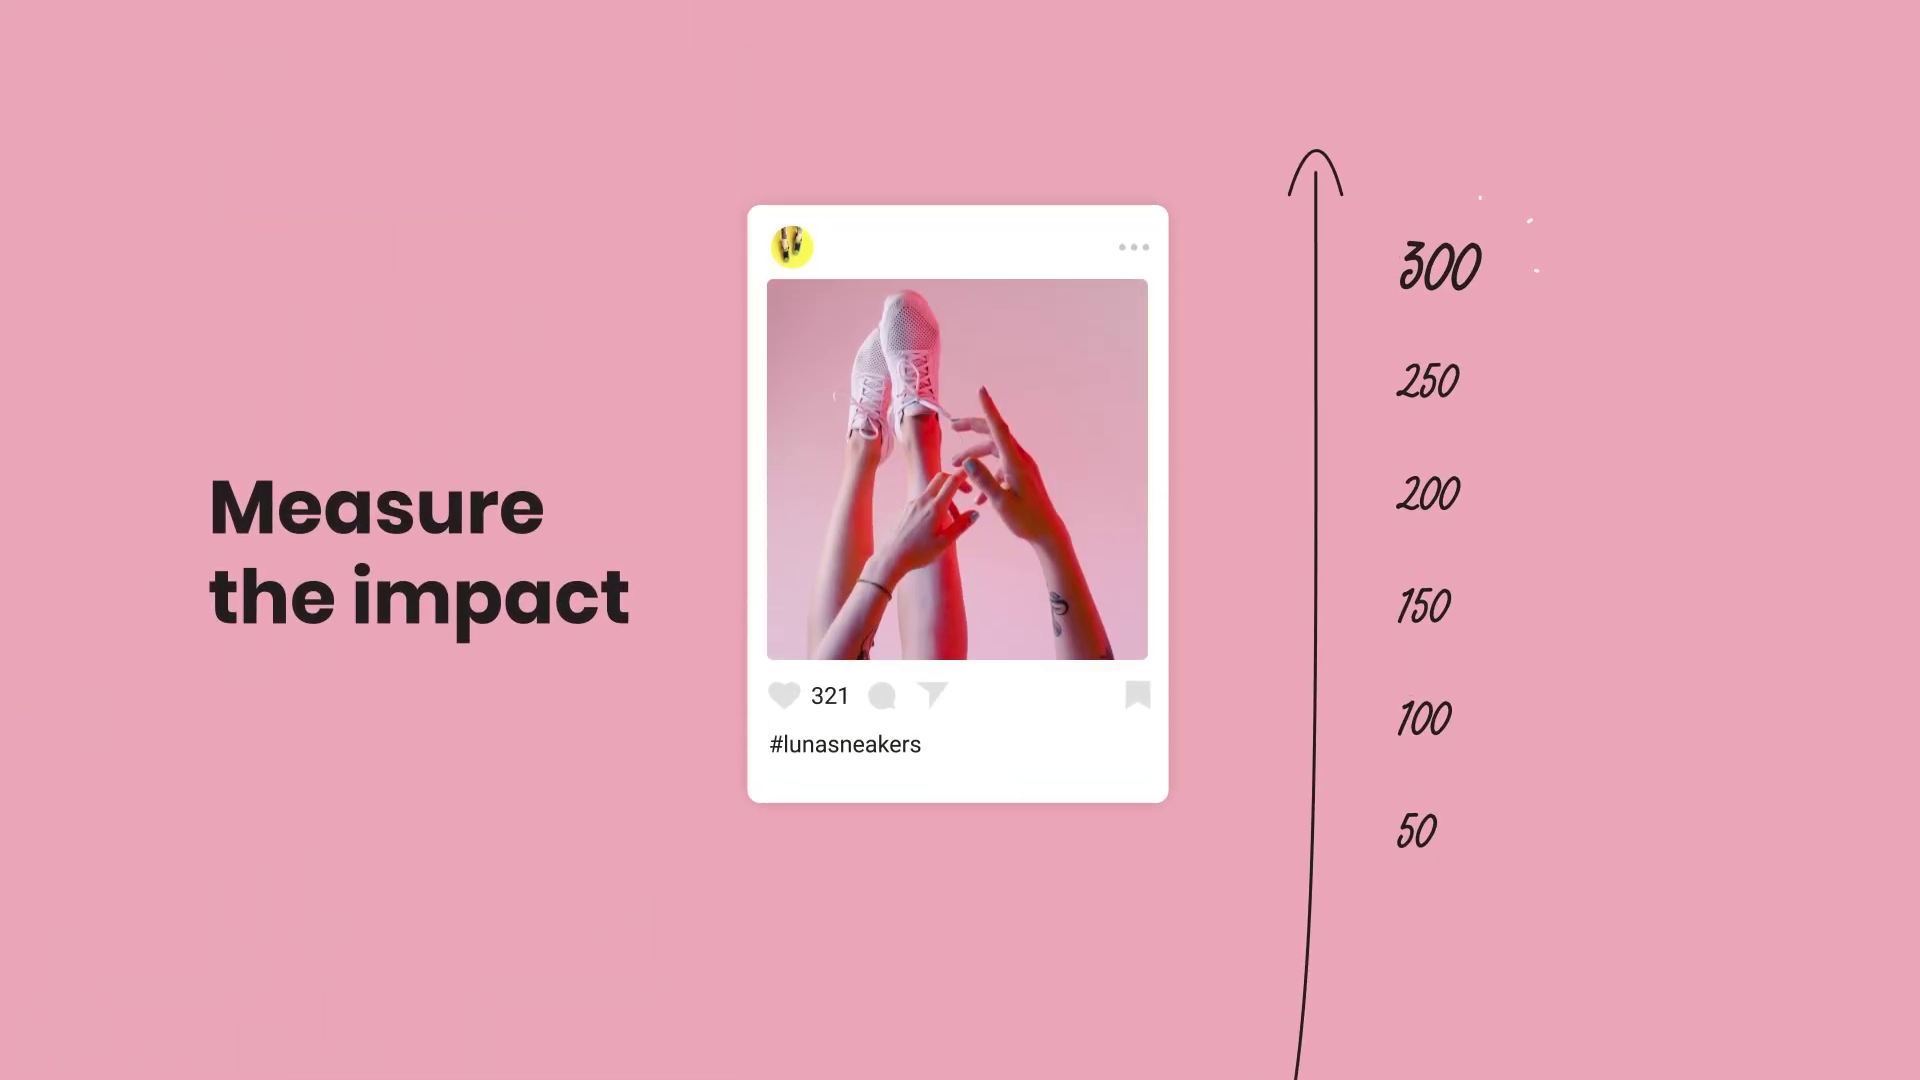
pyautogui.doubleClick(977, 499)
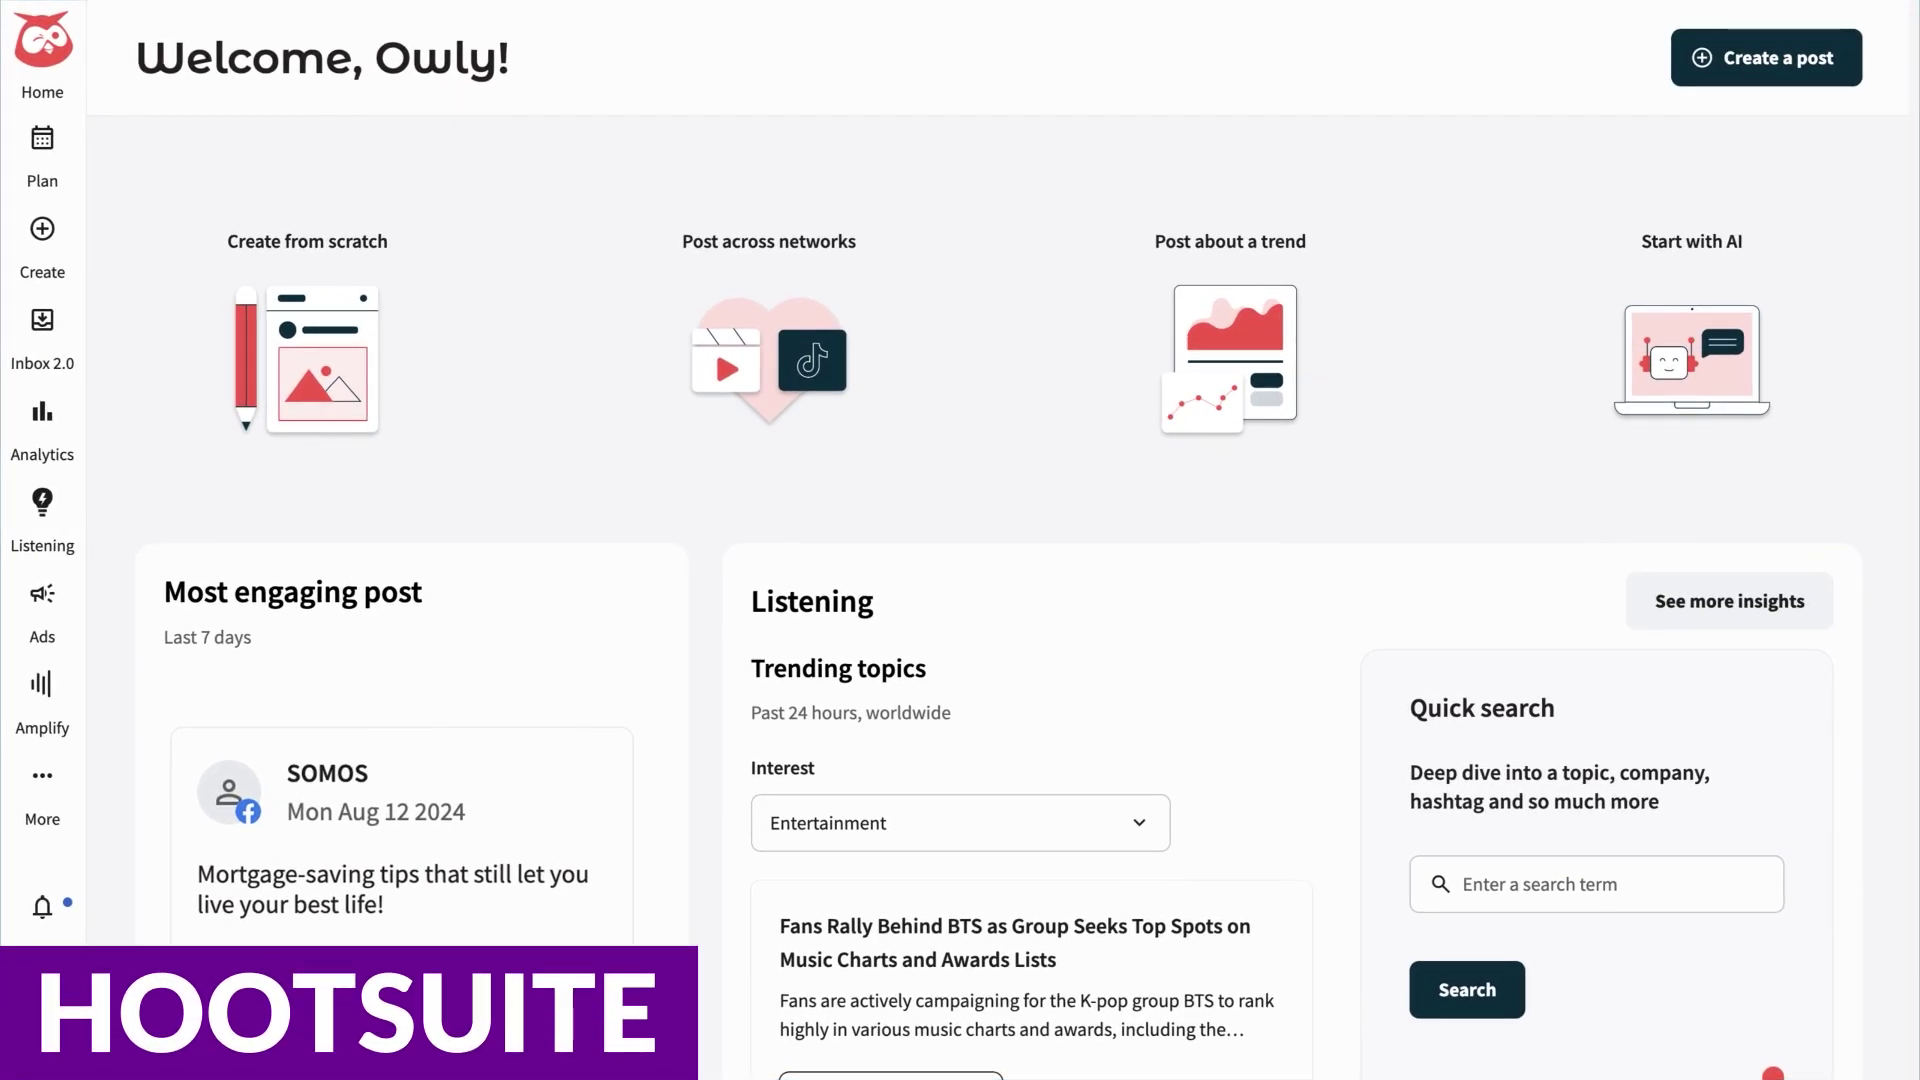
# - Switch trending topics to Personal Finance and quick-search for 'Super Cool Owls'
pyautogui.scroll(-10, 960, 600)
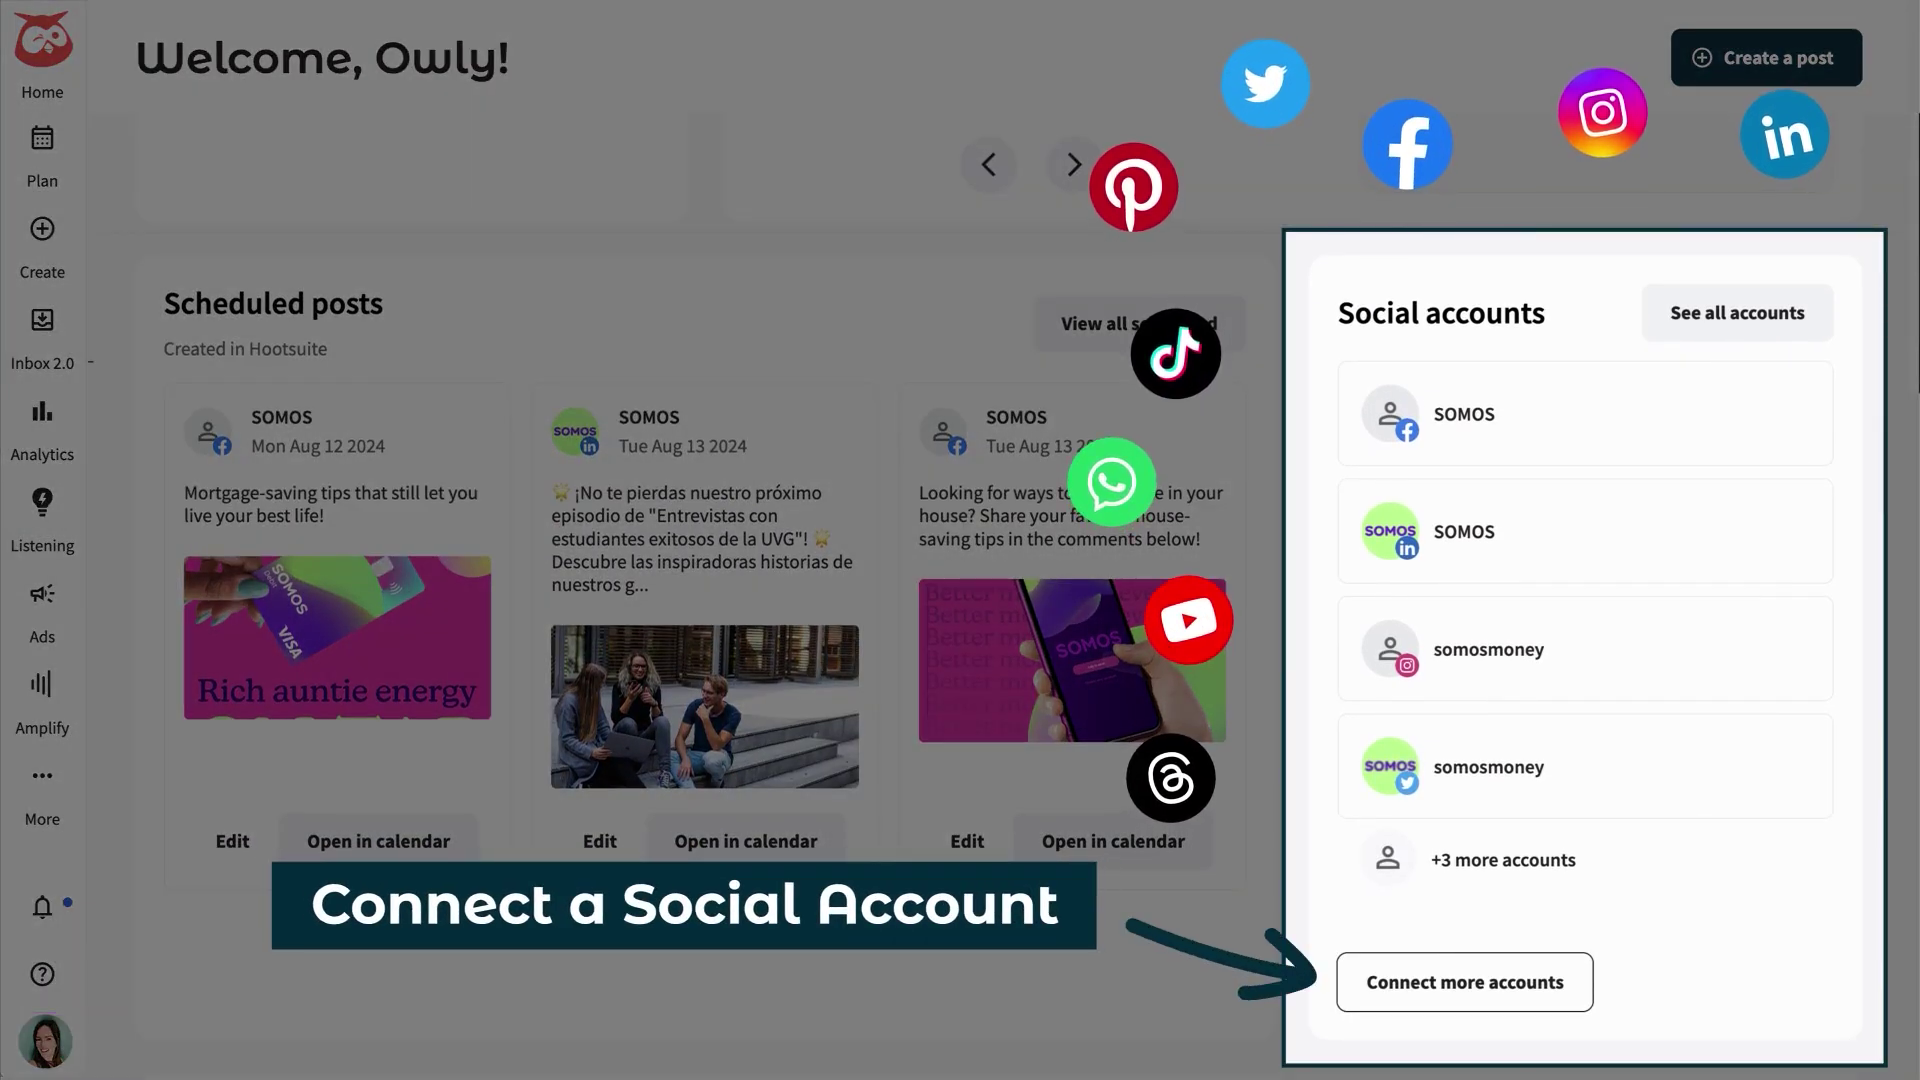
pyautogui.scroll(10, 714, 342)
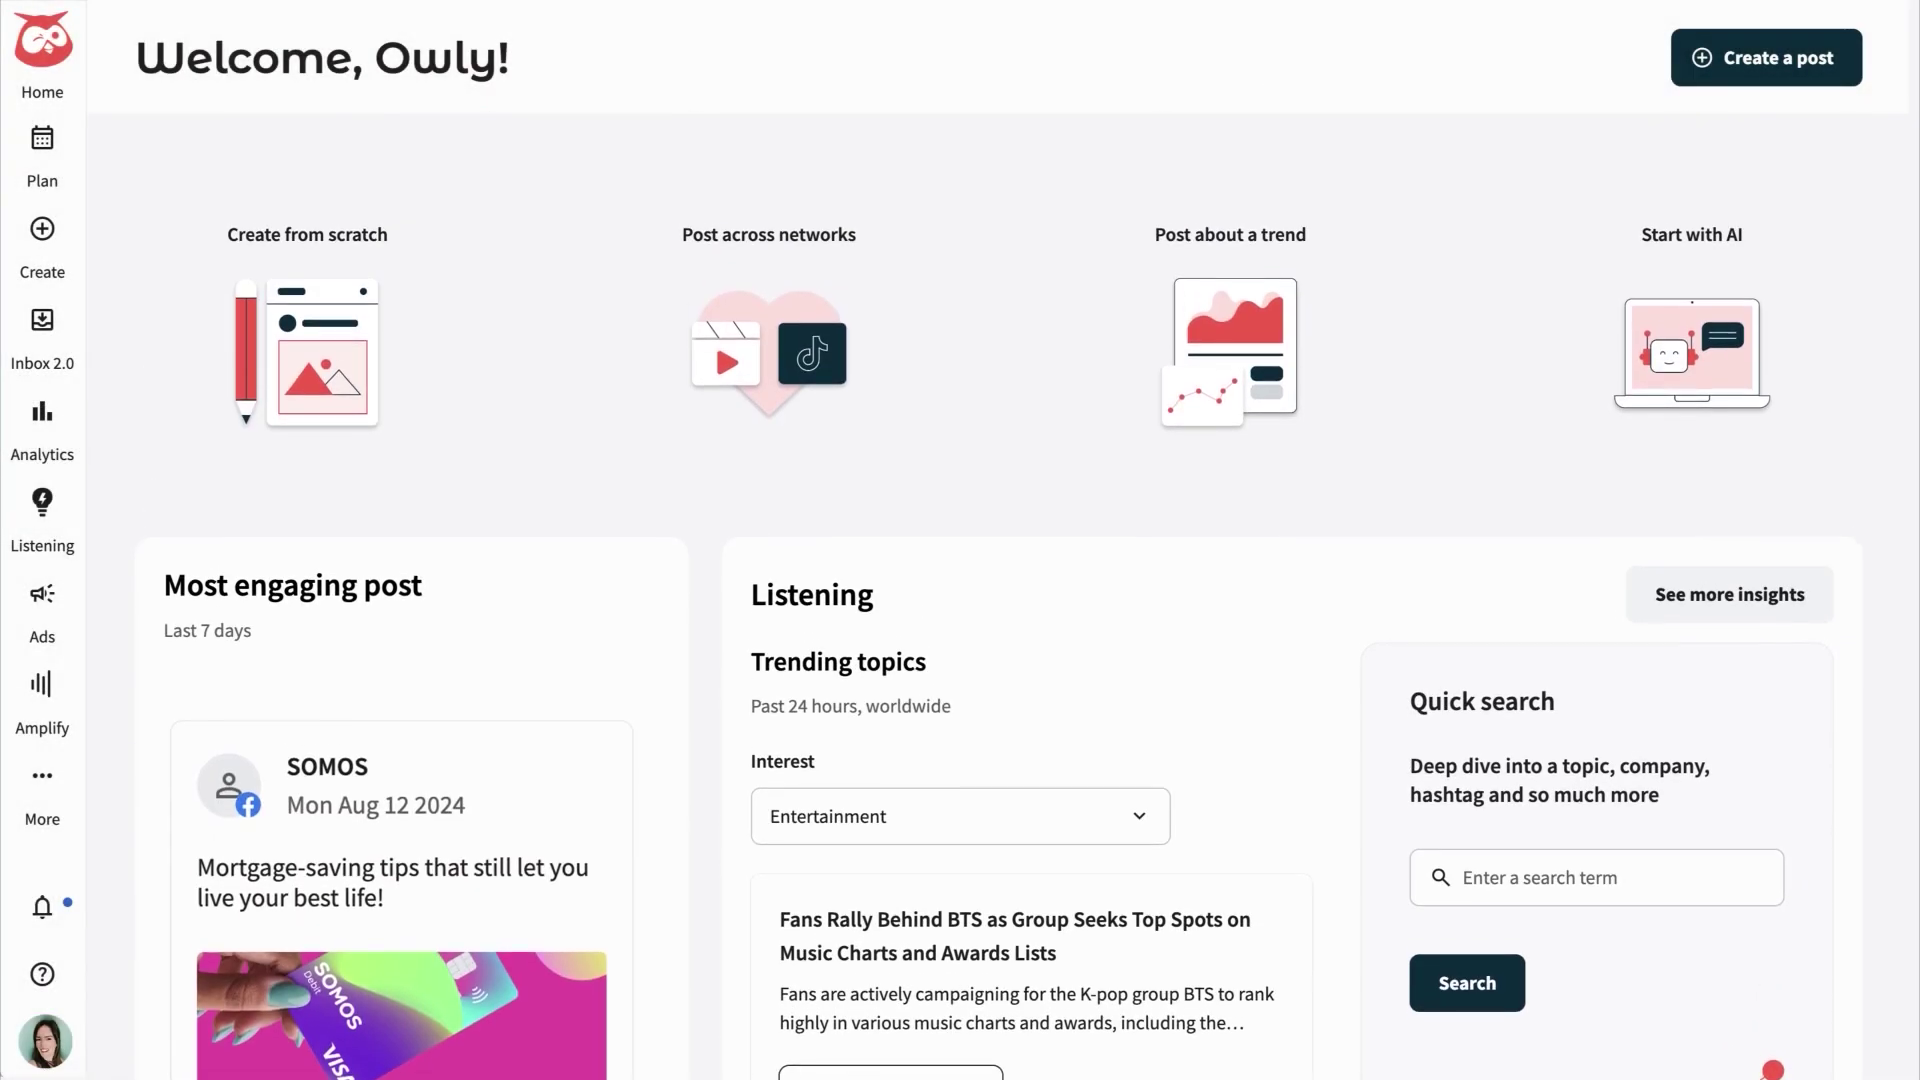
pyautogui.scroll(-4, 714, 342)
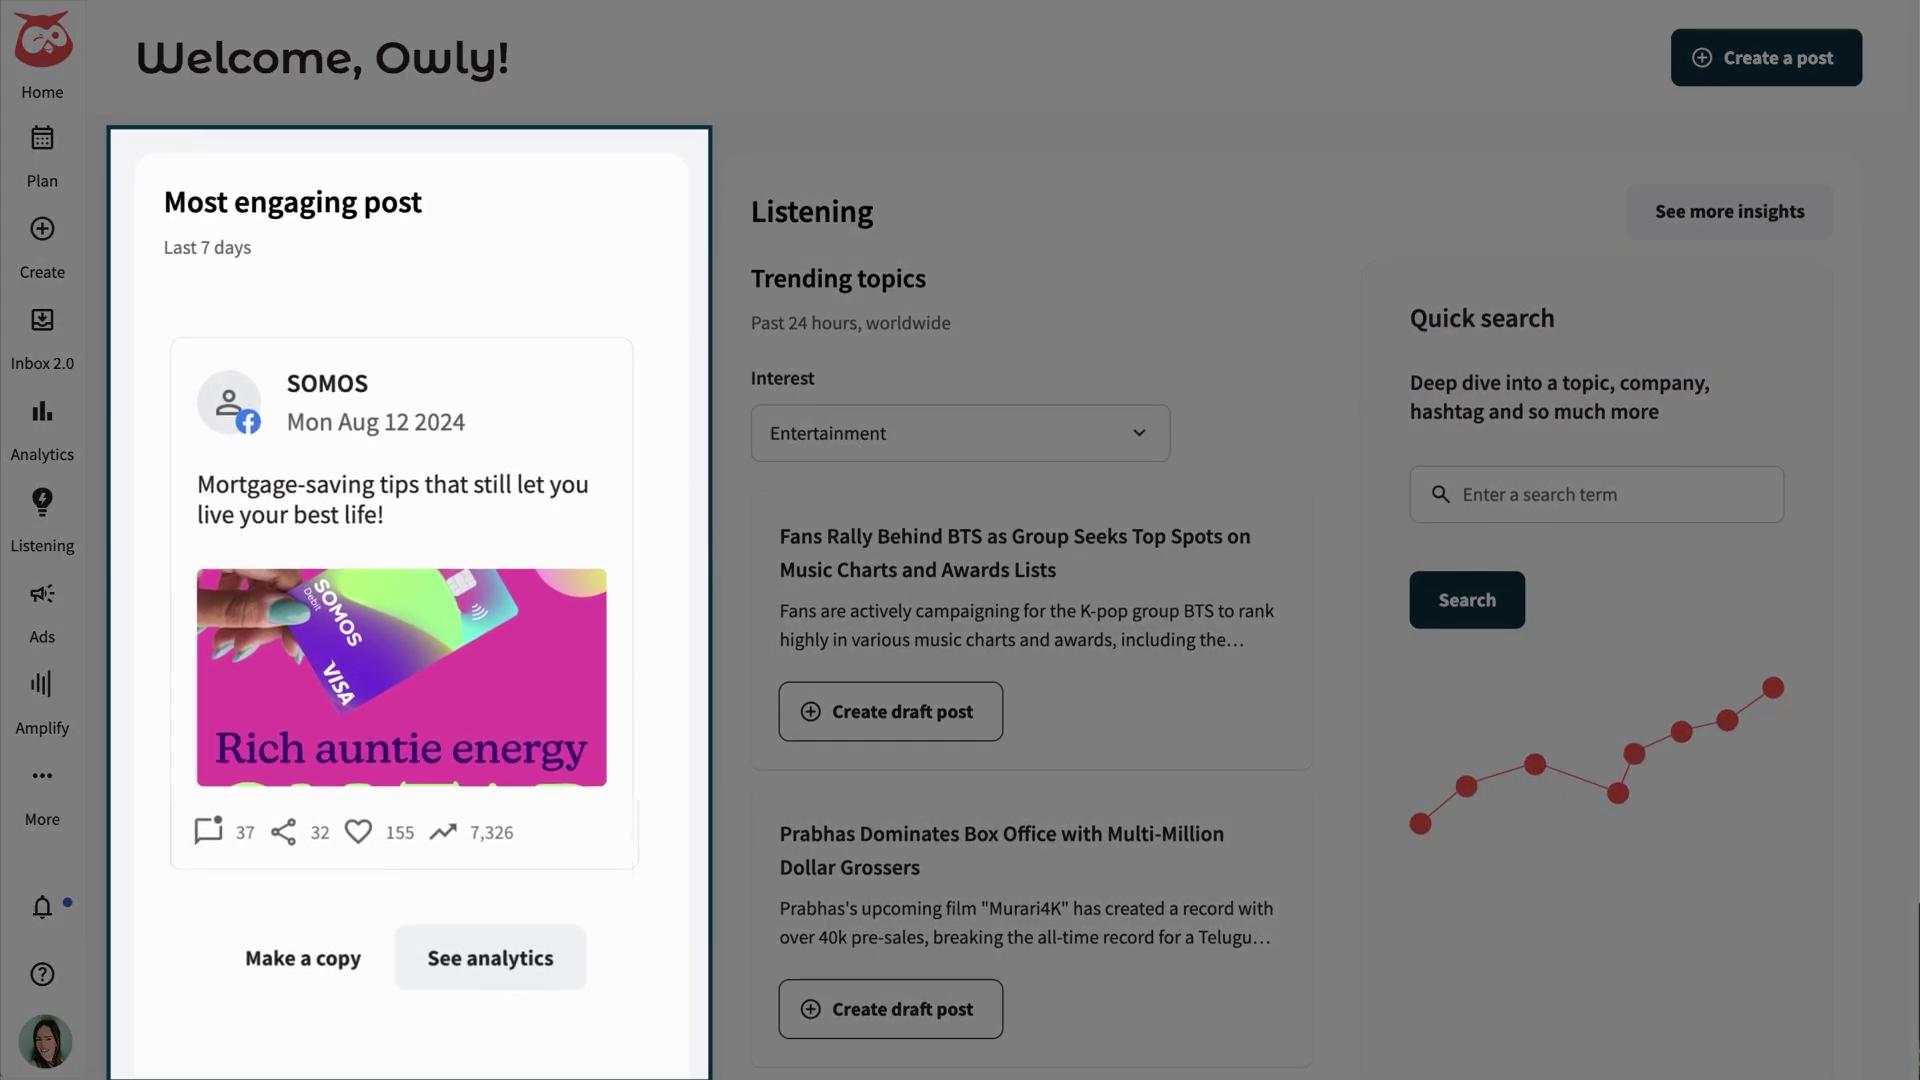
pyautogui.scroll(-13, 960, 540)
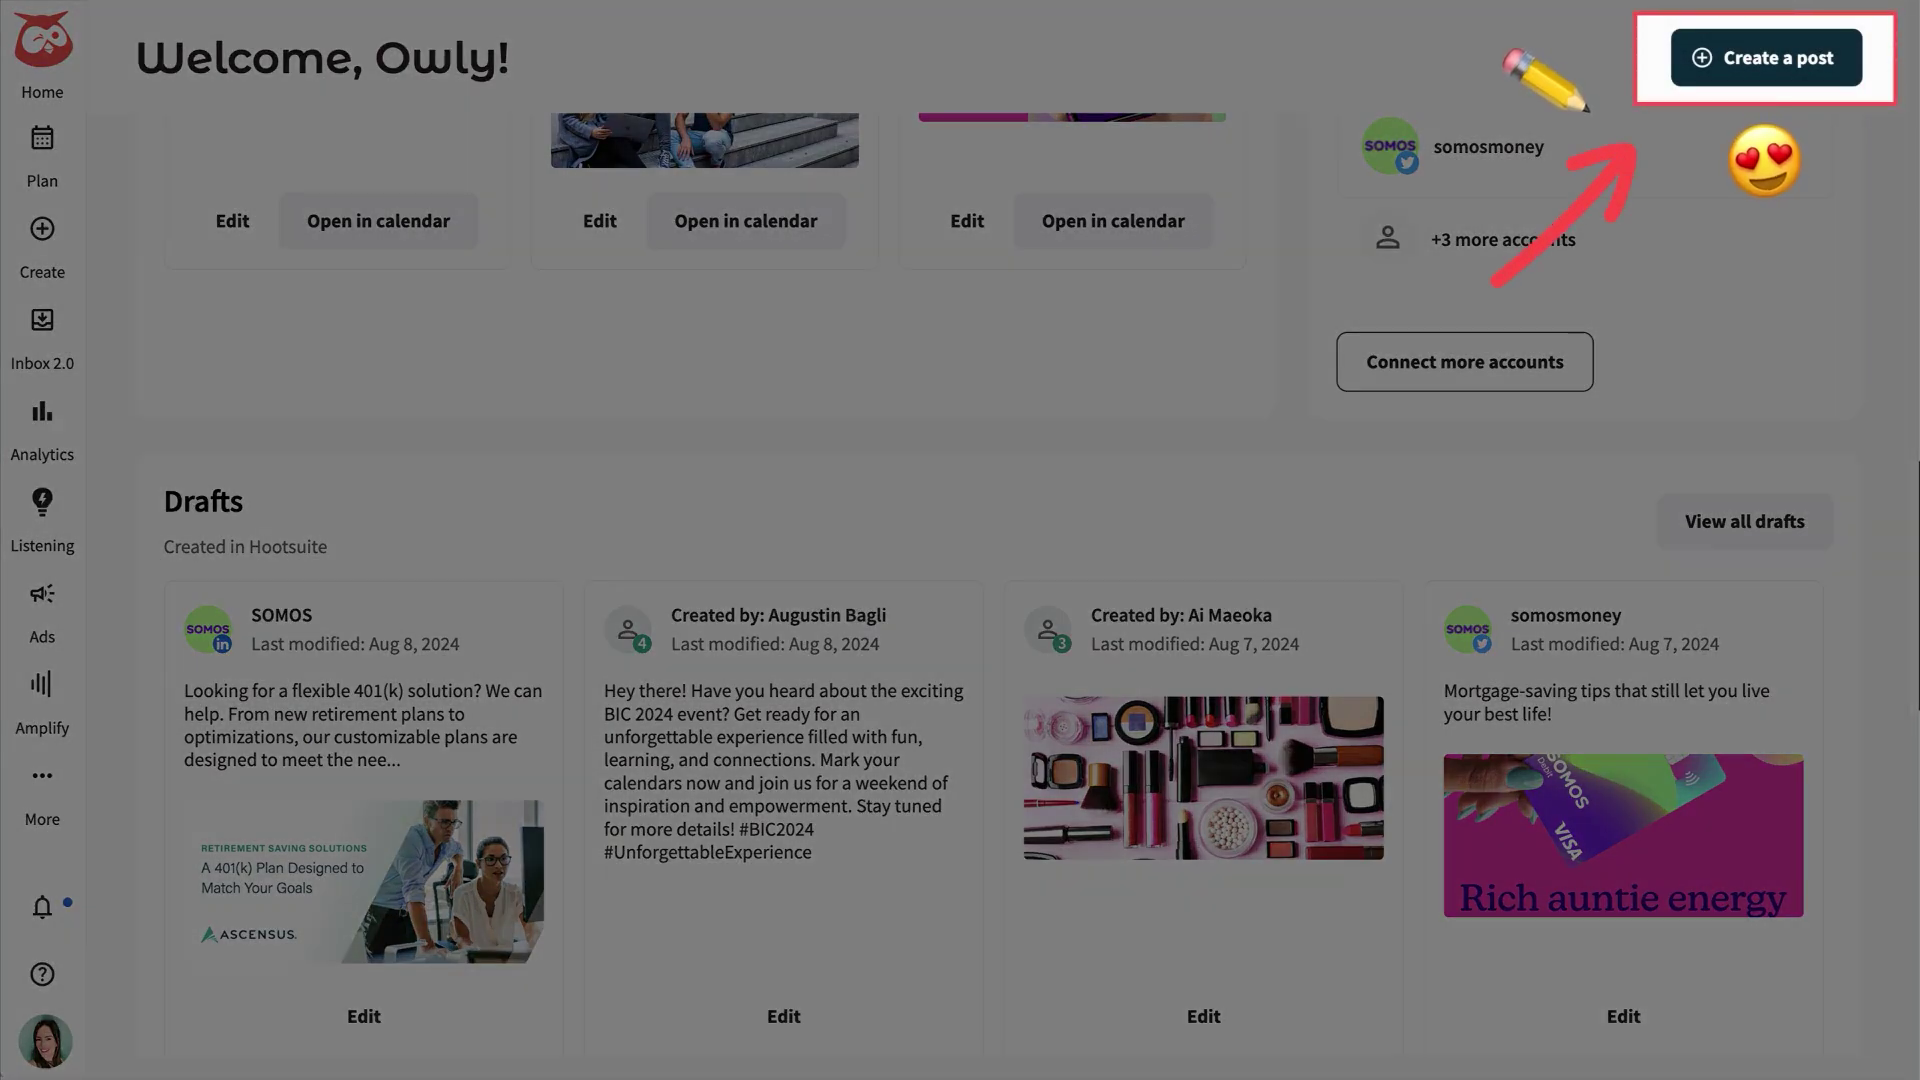
pyautogui.scroll(10, 1370, 254)
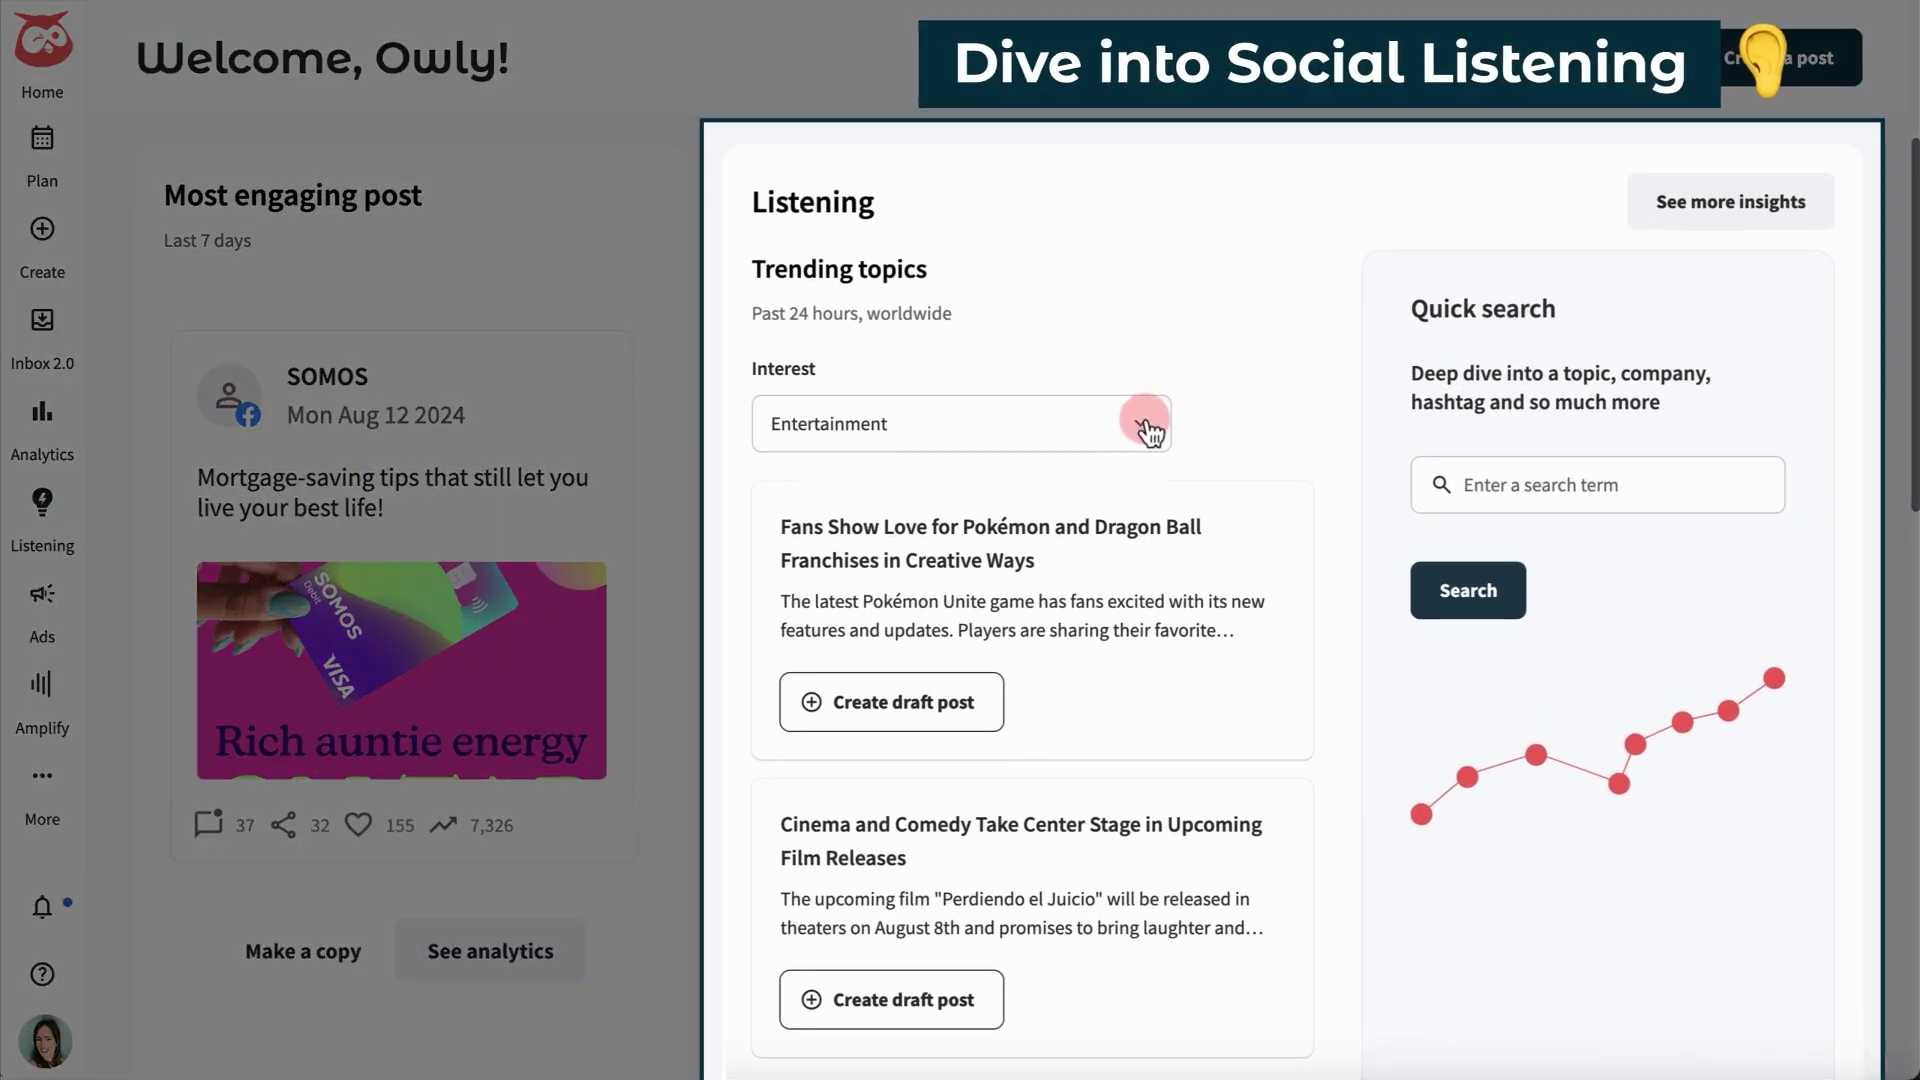
pyautogui.click(1132, 437)
pyautogui.click(975, 634)
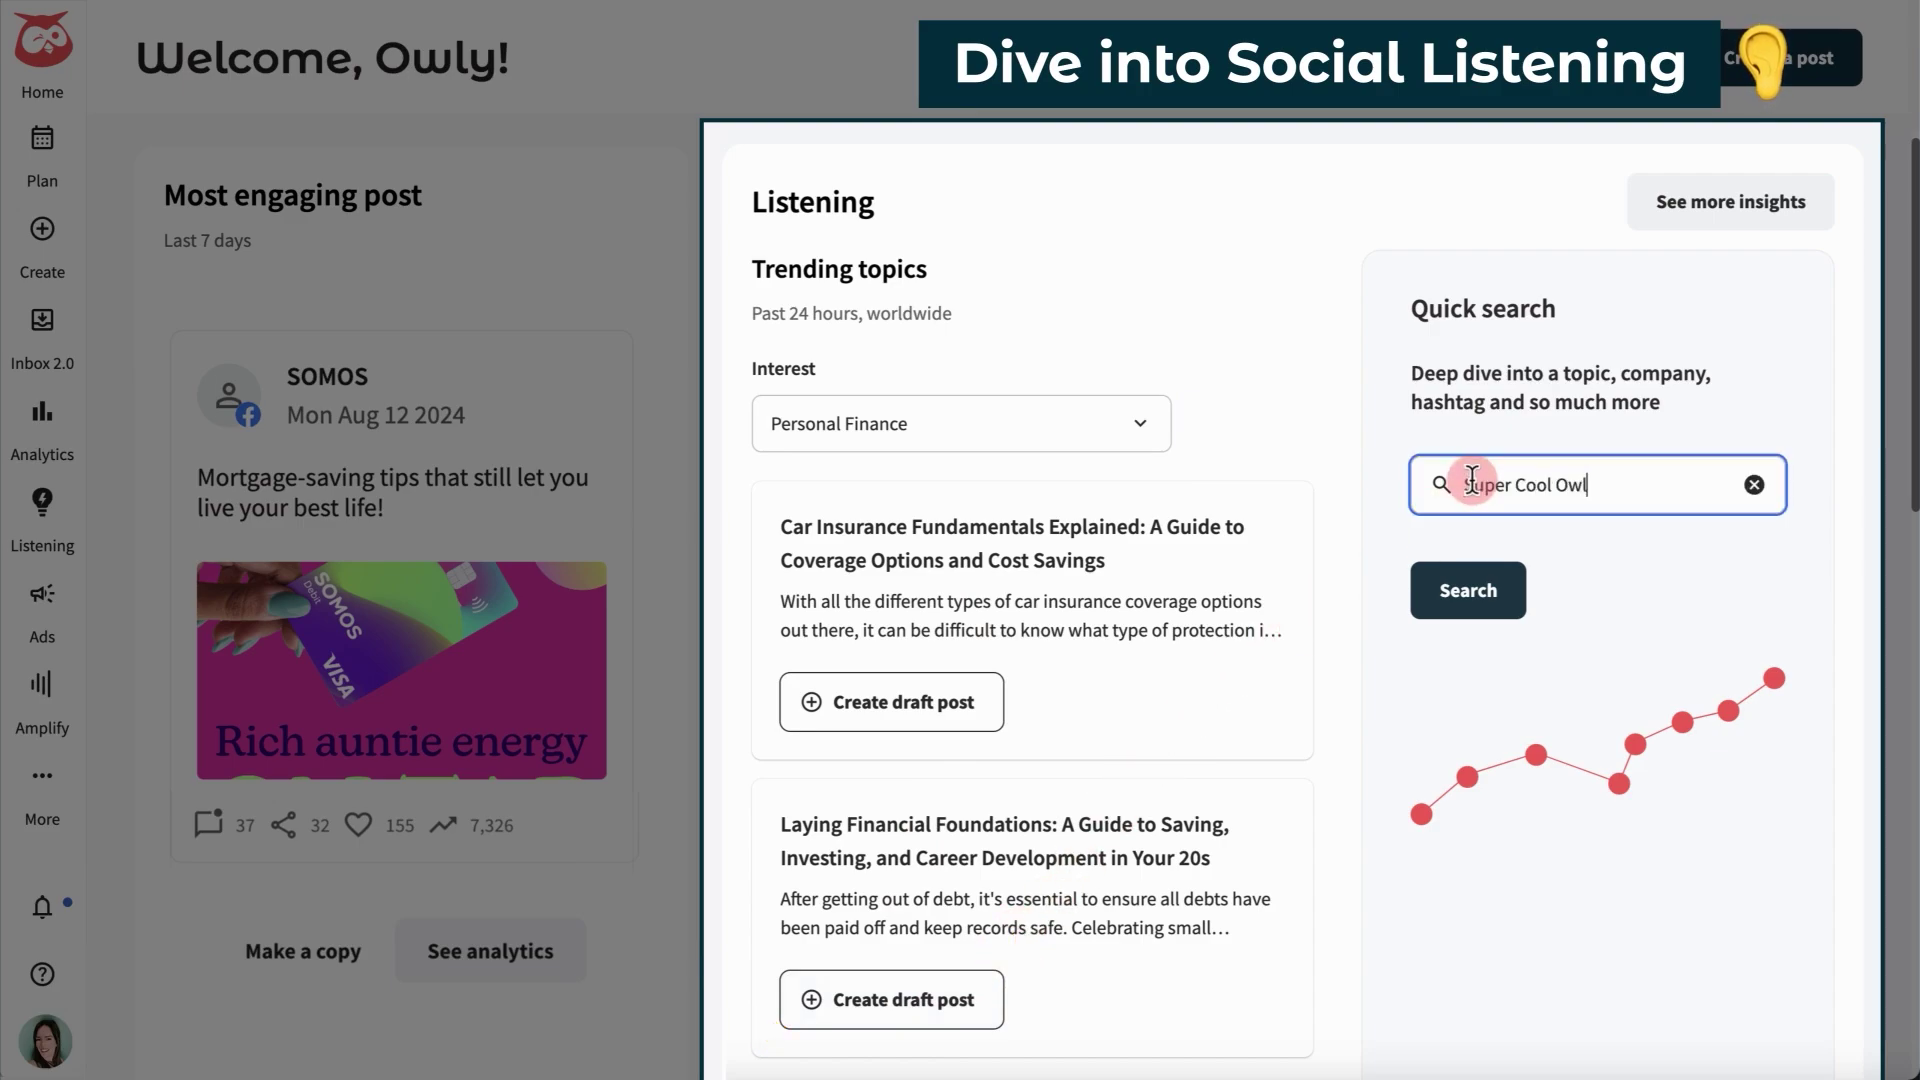
pyautogui.click(1465, 592)
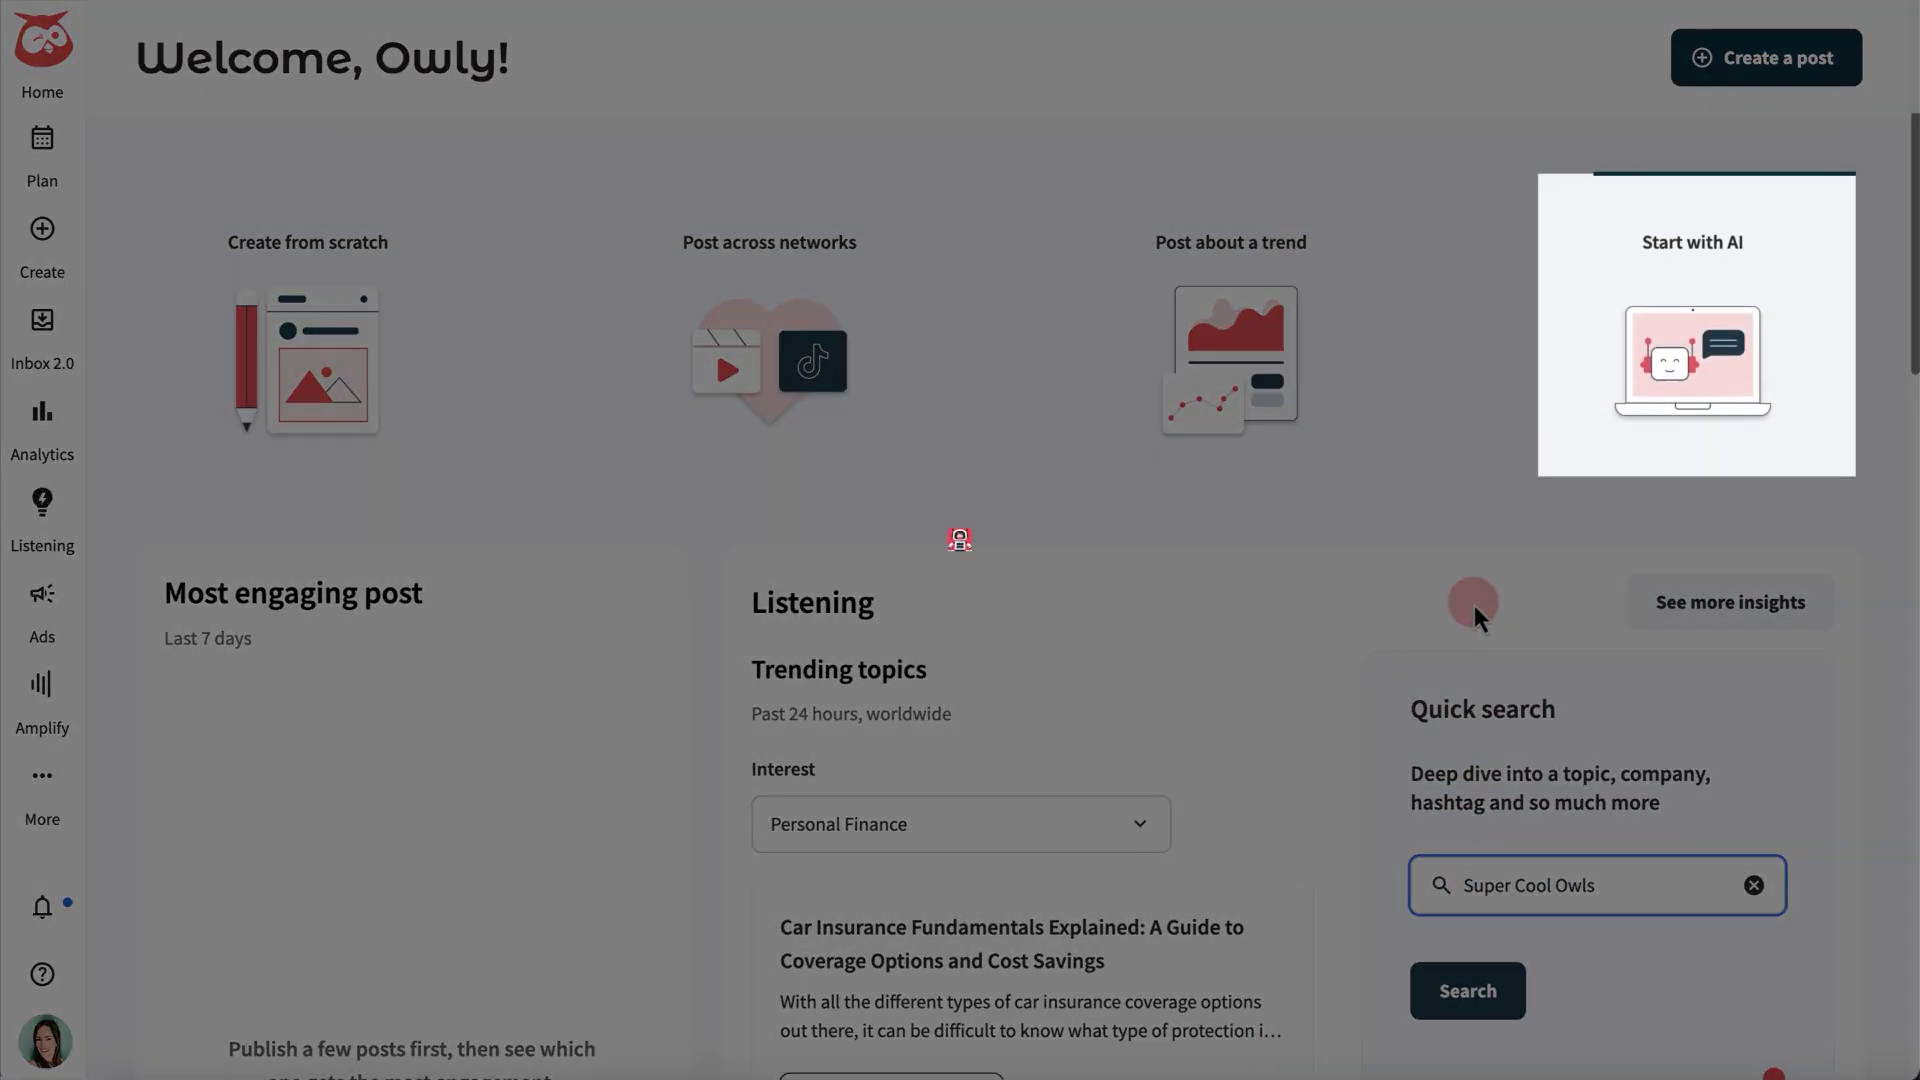
pyautogui.click(1689, 405)
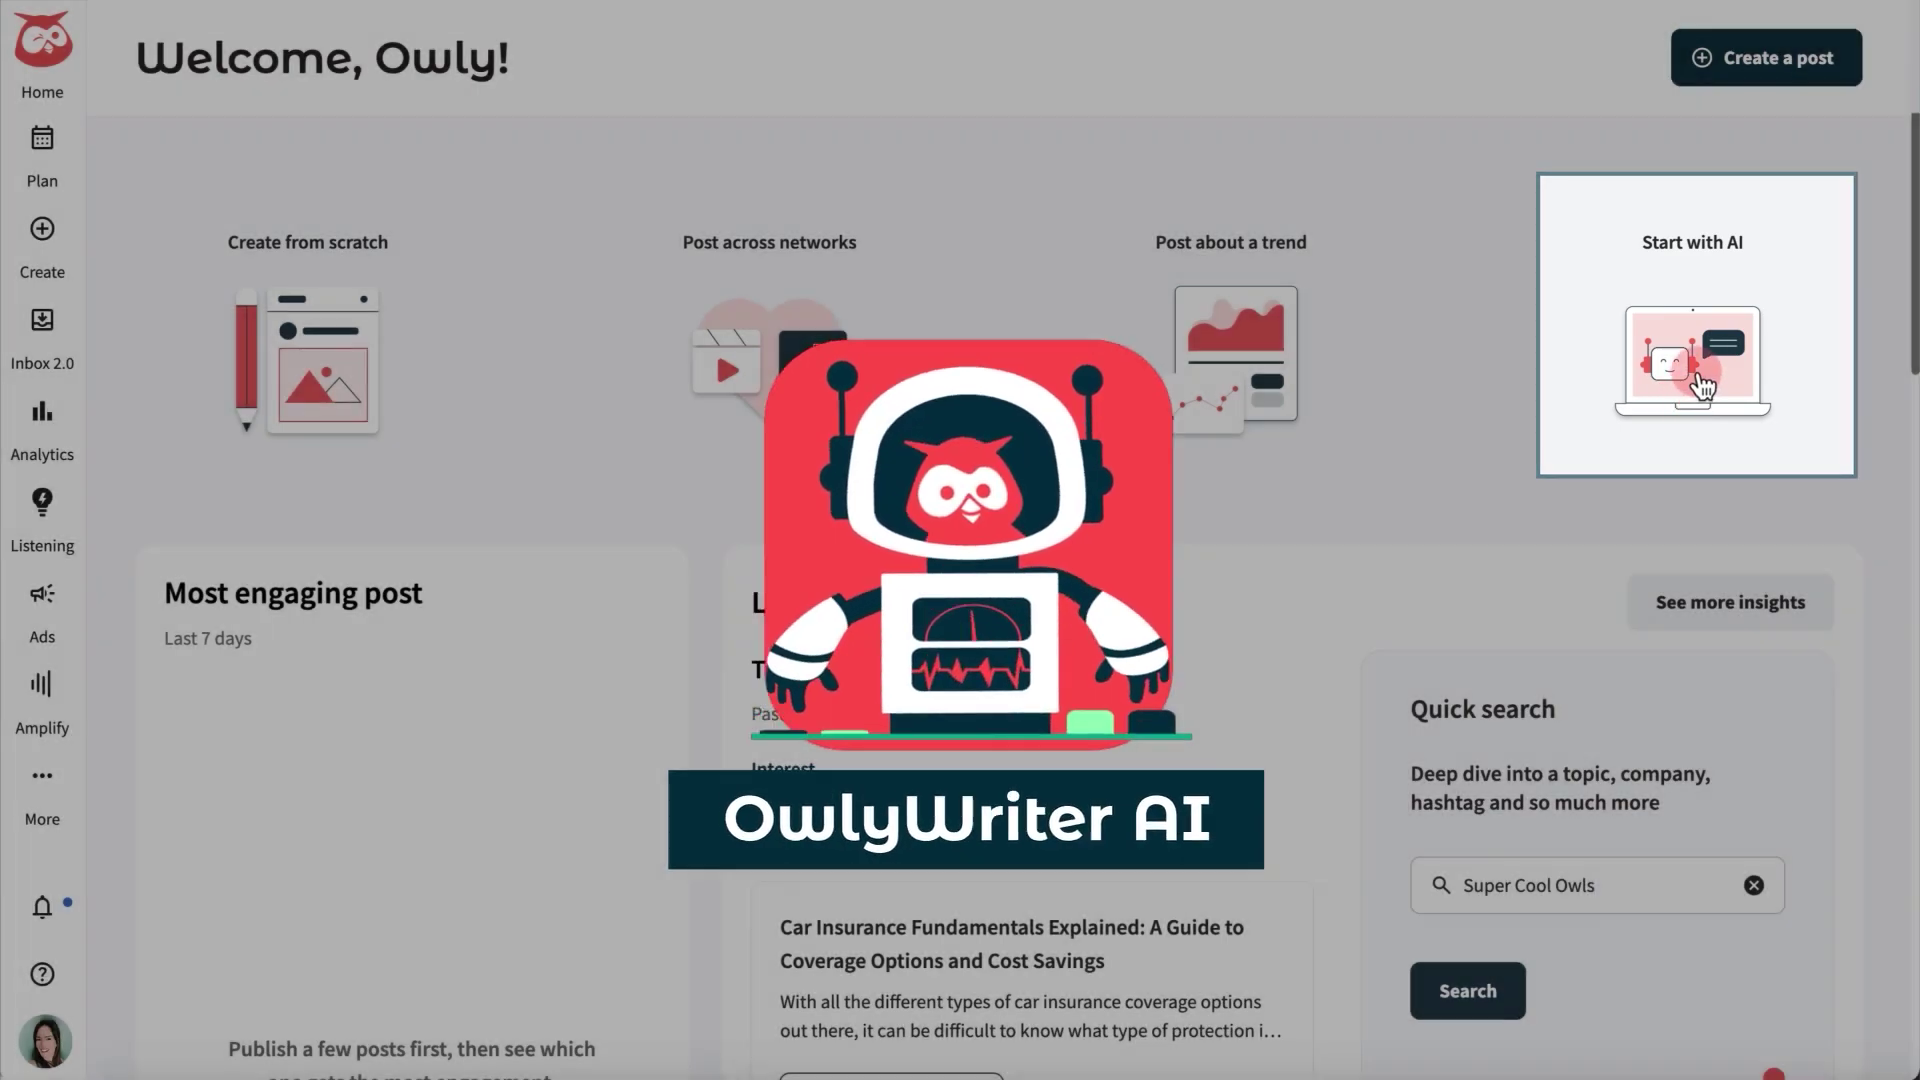
# - Open the OwlyWriter AI caption writer, then start composing a new social post
pyautogui.click(1703, 384)
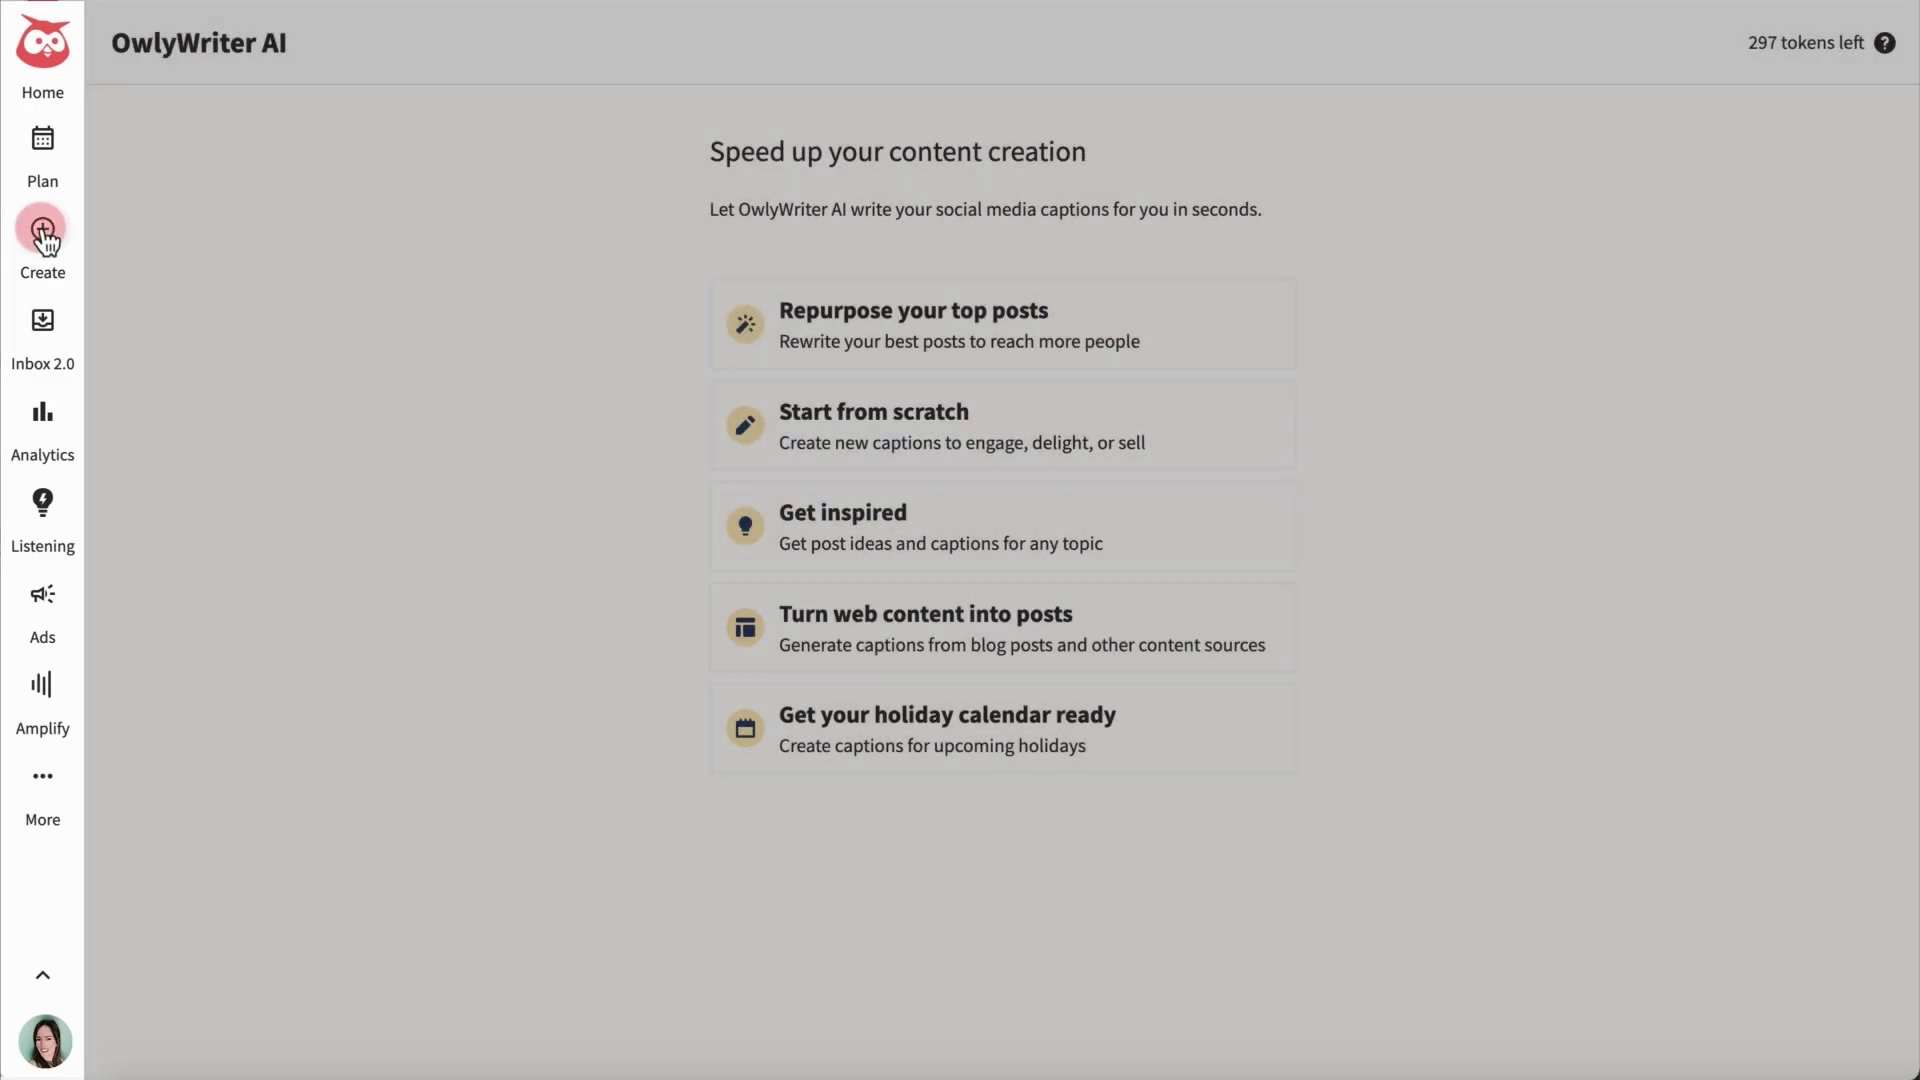
pyautogui.click(42, 229)
pyautogui.click(207, 245)
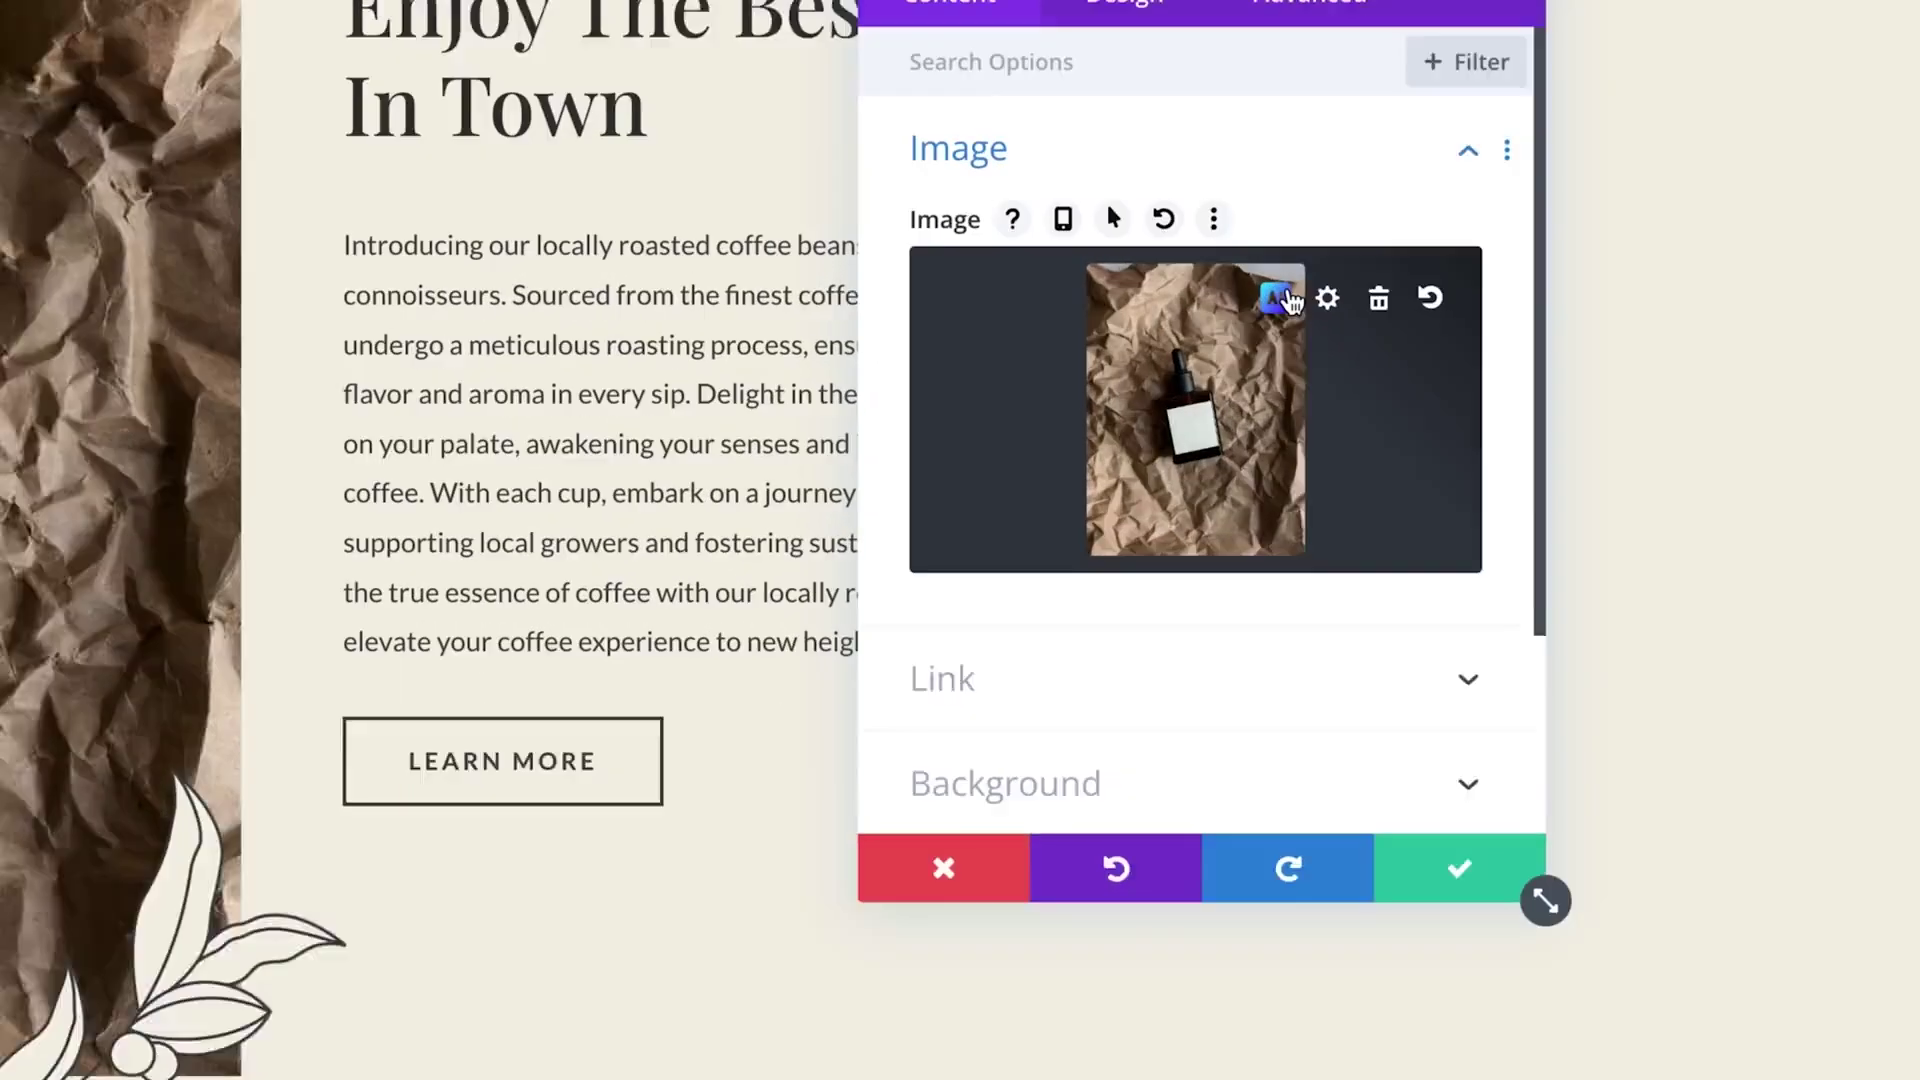
# - Generate images for 'Coffee beans spilling from a coffee cup on crinkled brown paper' and apply the bottom-left one
pyautogui.click(1277, 296)
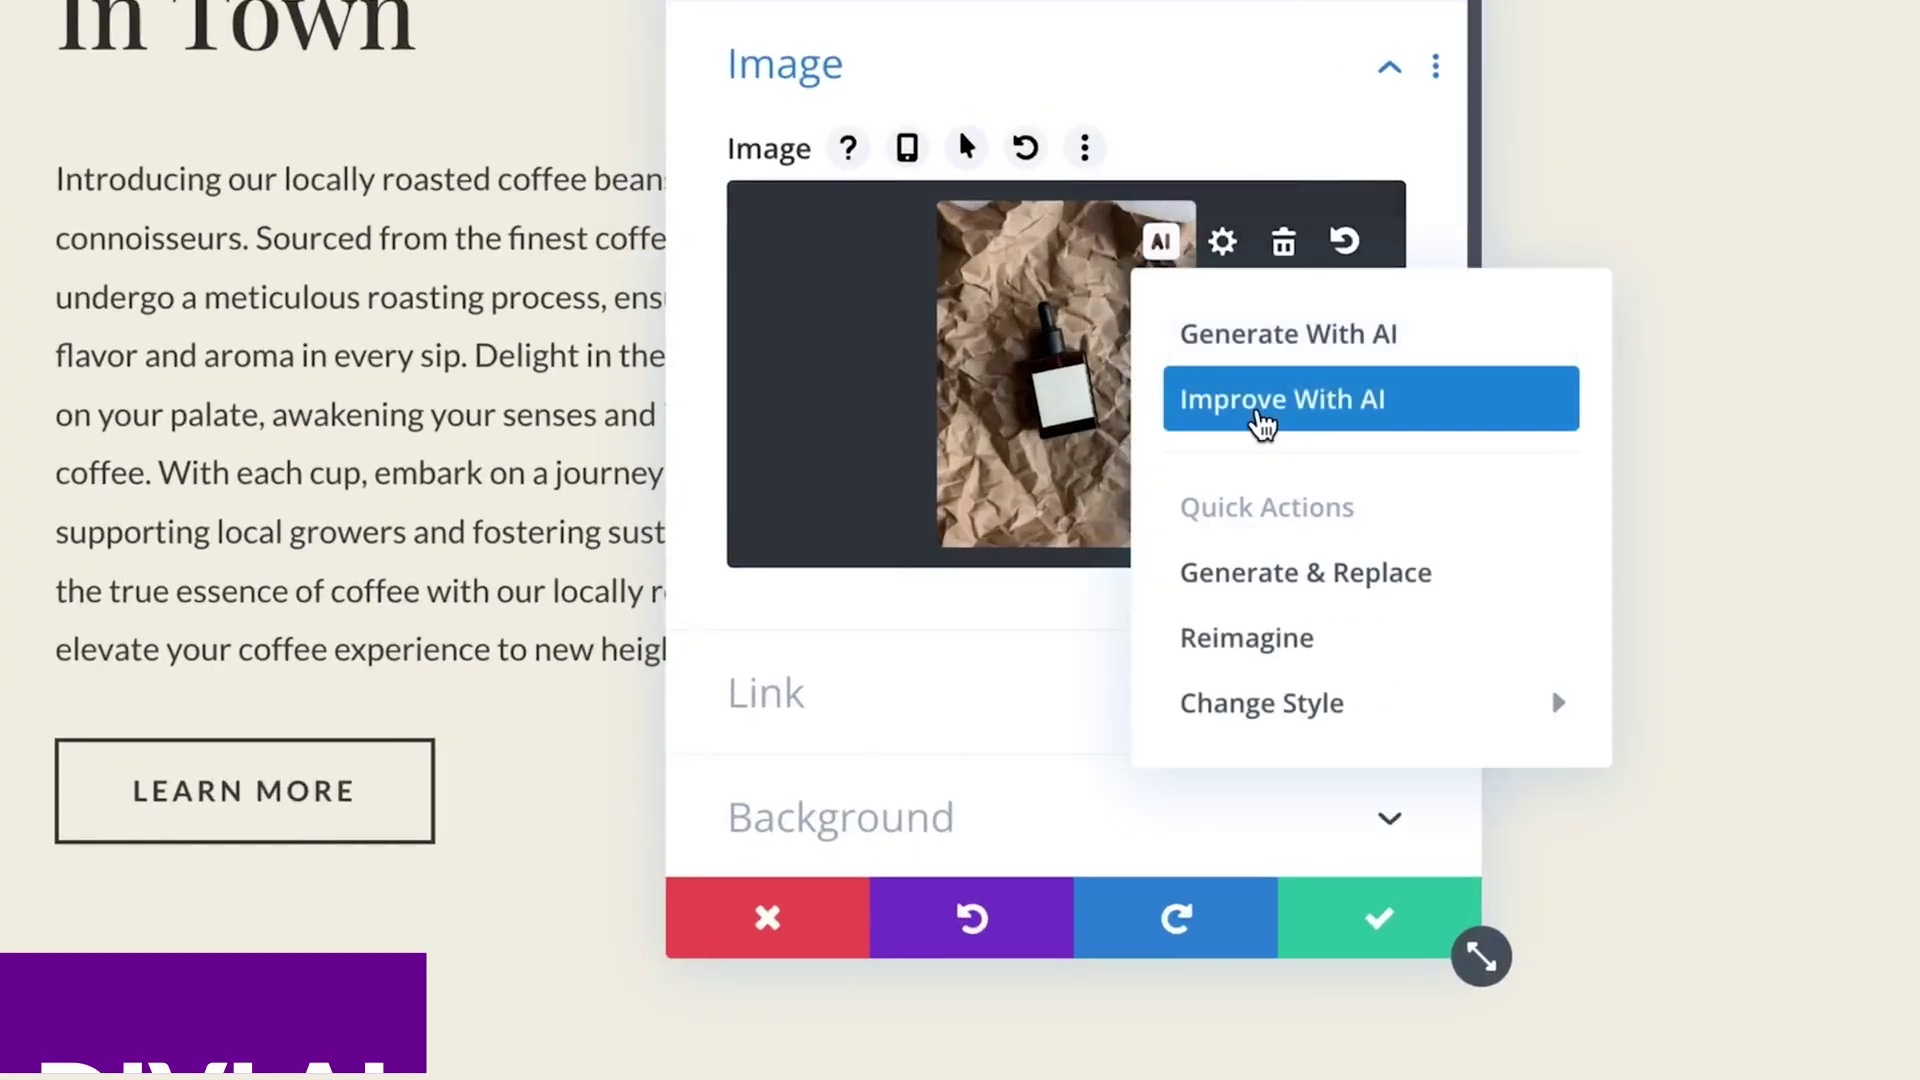
pyautogui.click(1256, 424)
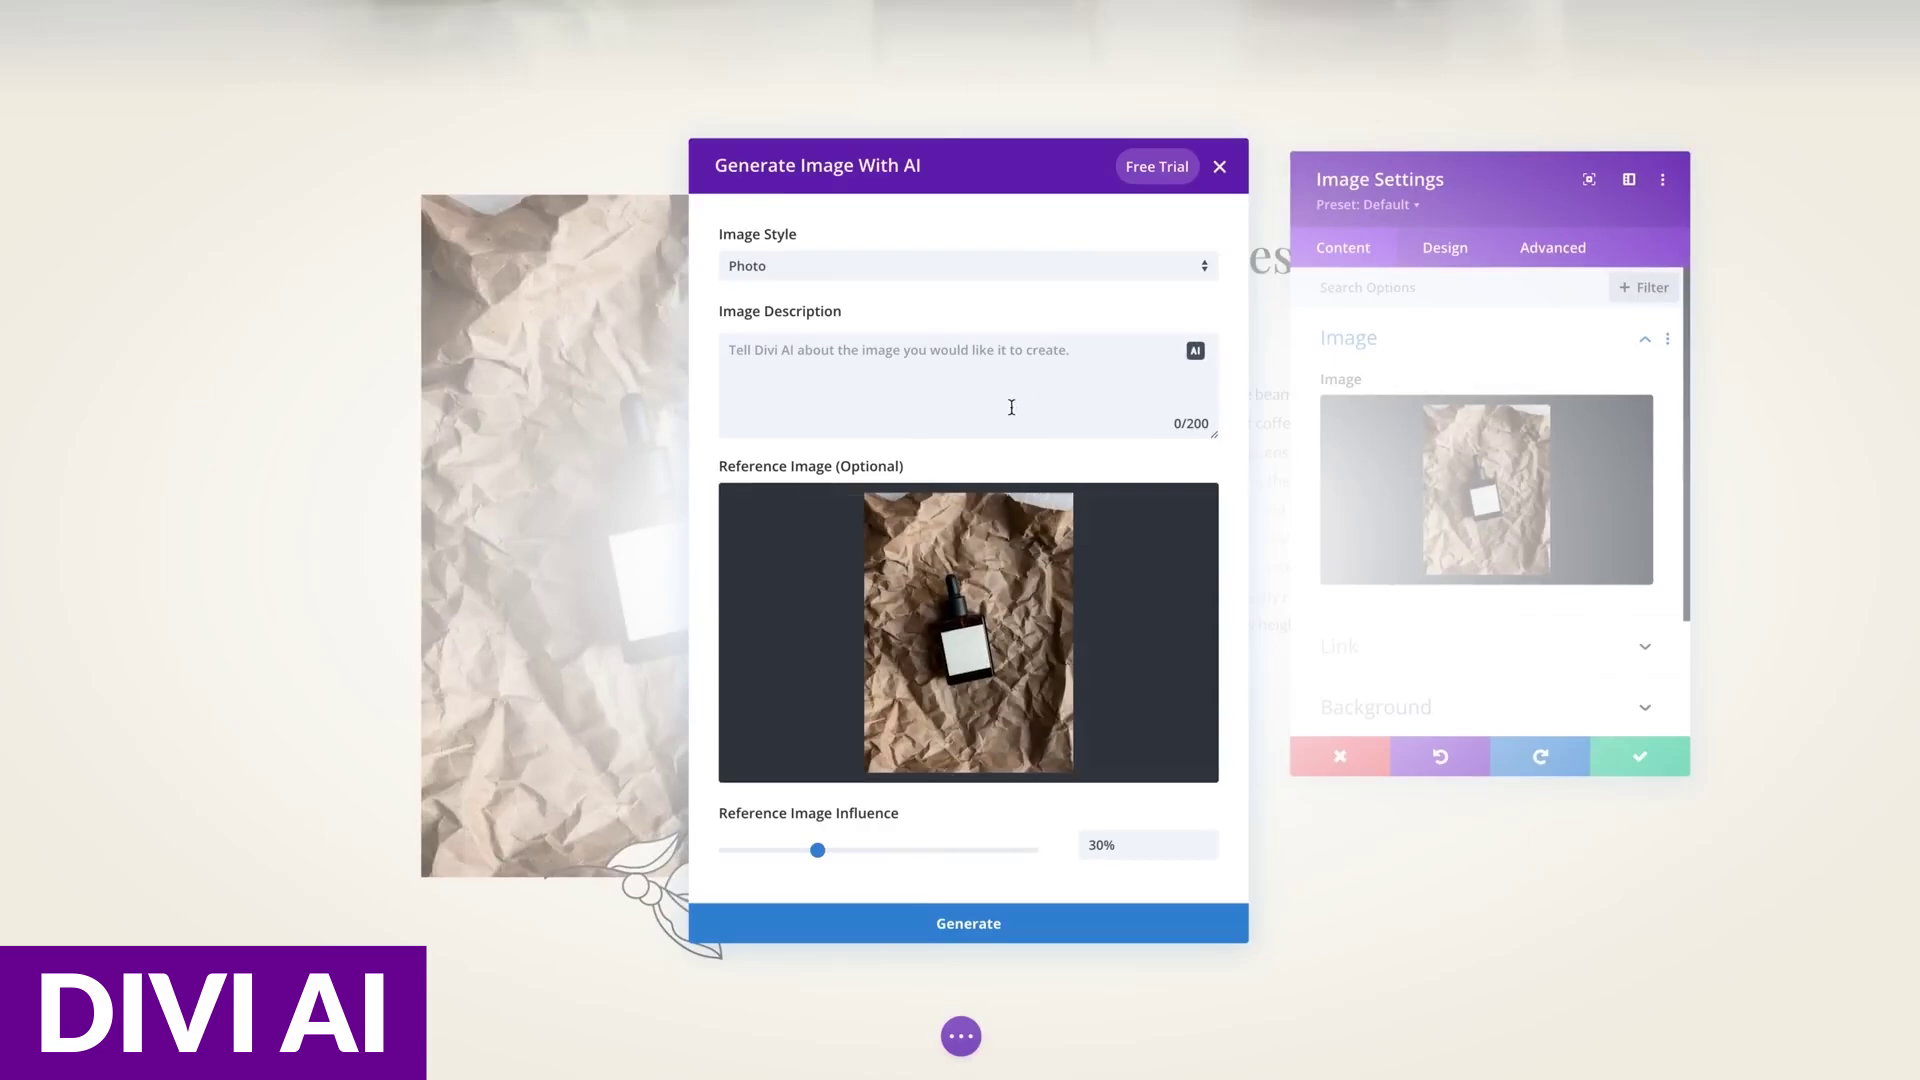
pyautogui.click(899, 375)
pyautogui.write('Coffee beans spilling from a coffee cup on crinkled brown paper')
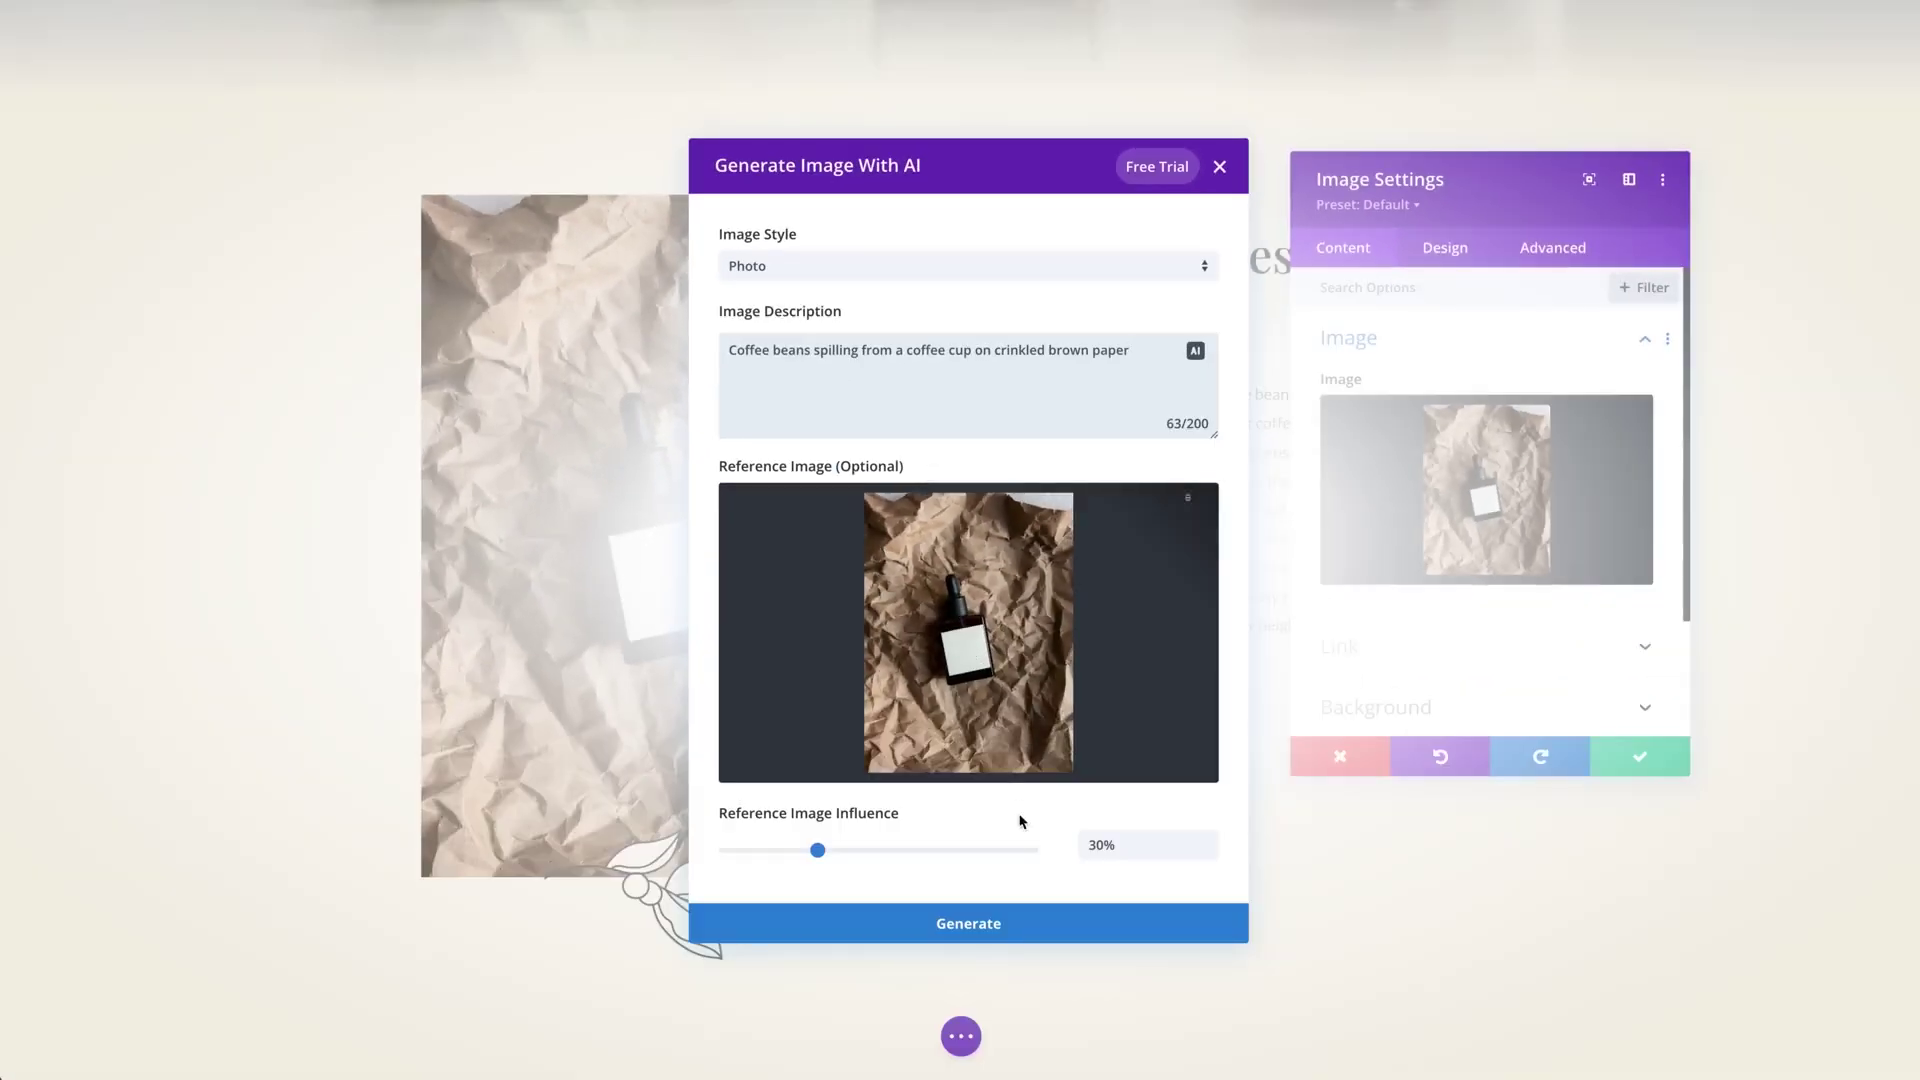
pyautogui.click(1030, 921)
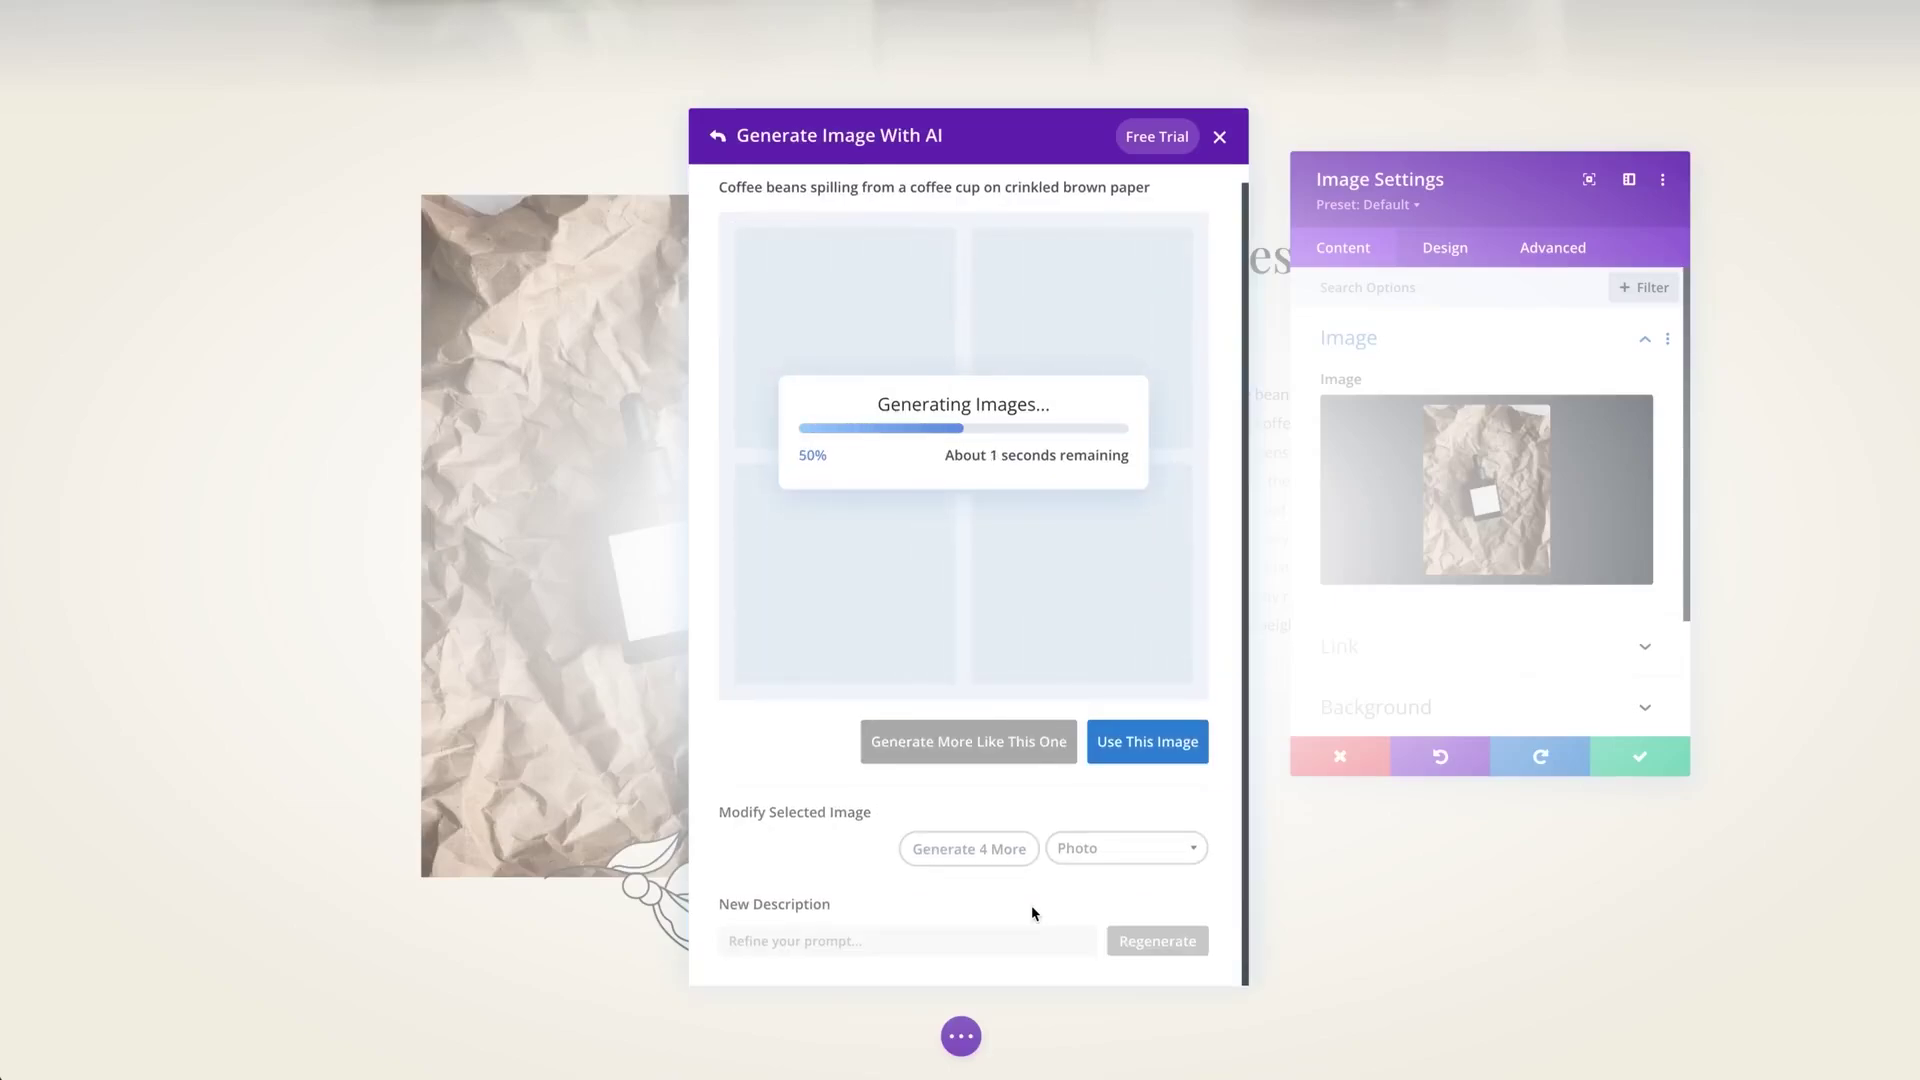
pyautogui.moveTo(858, 372)
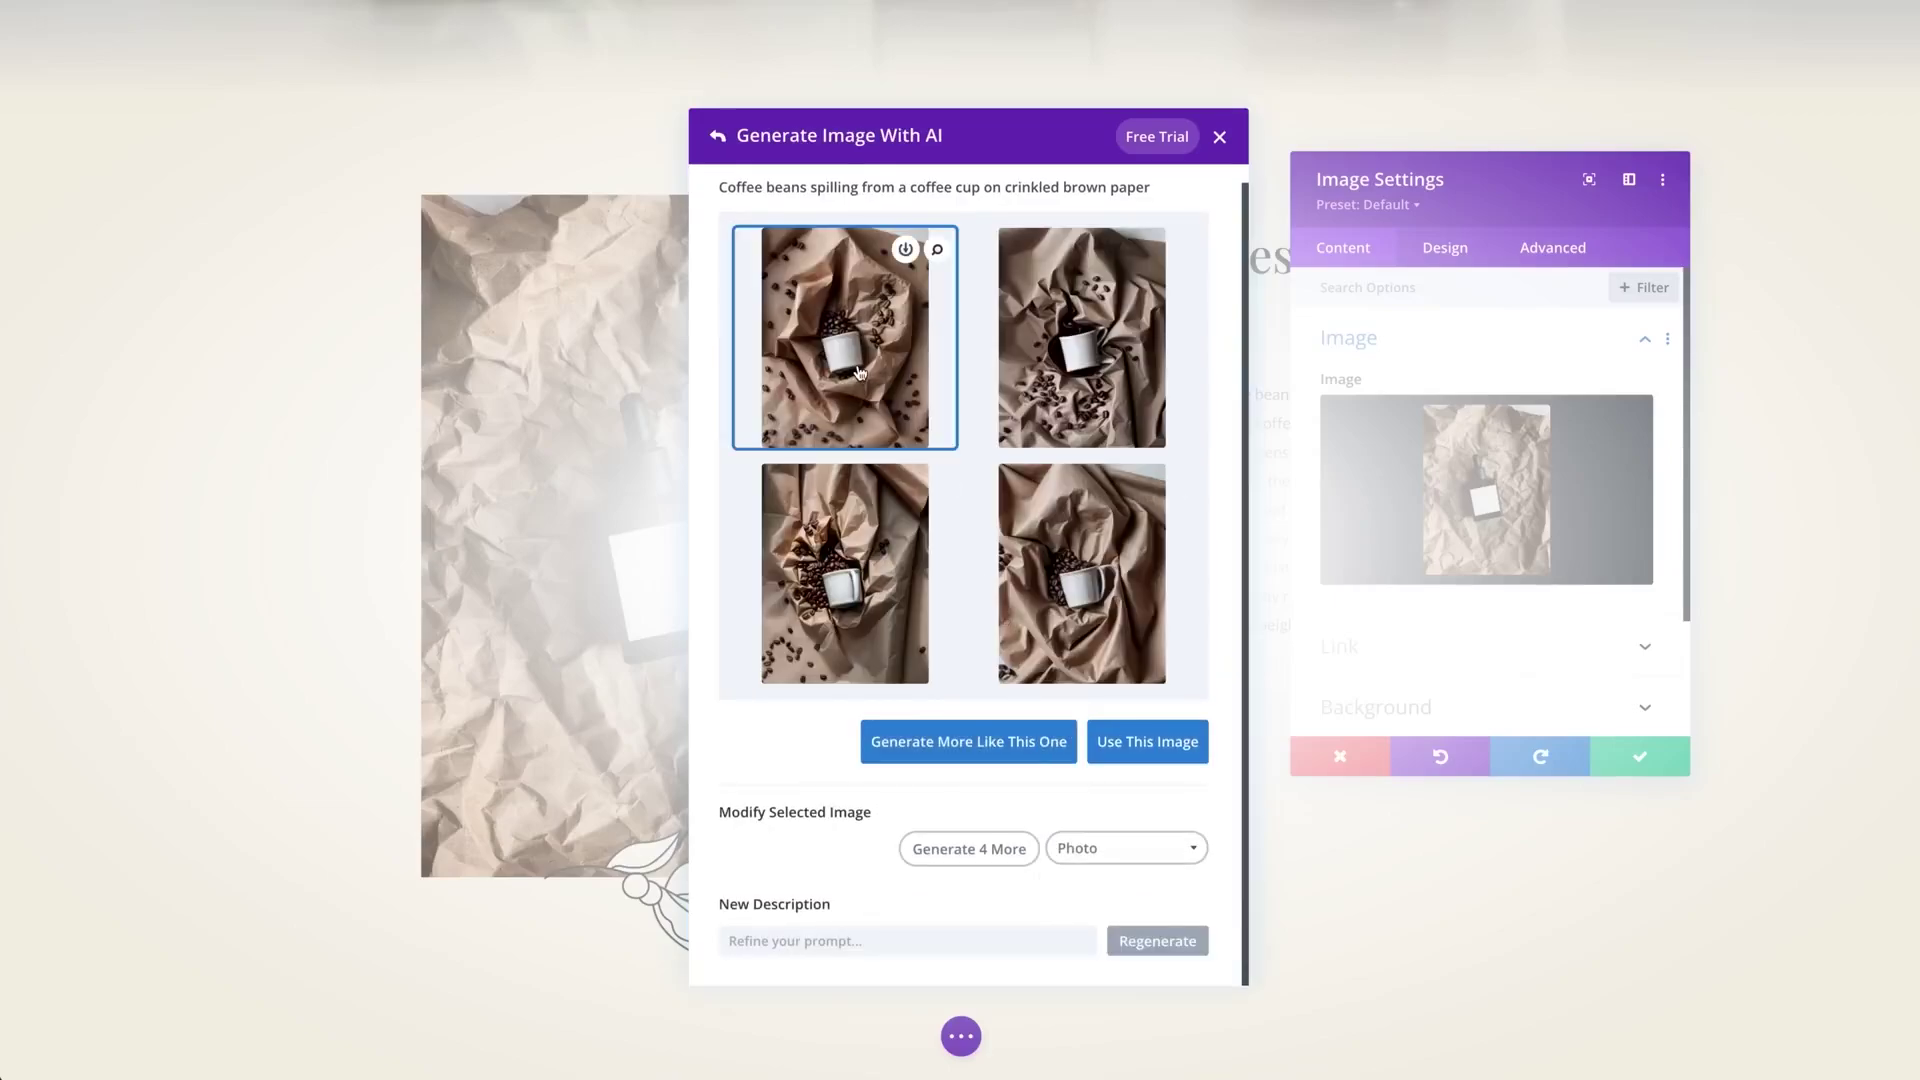
pyautogui.click(843, 560)
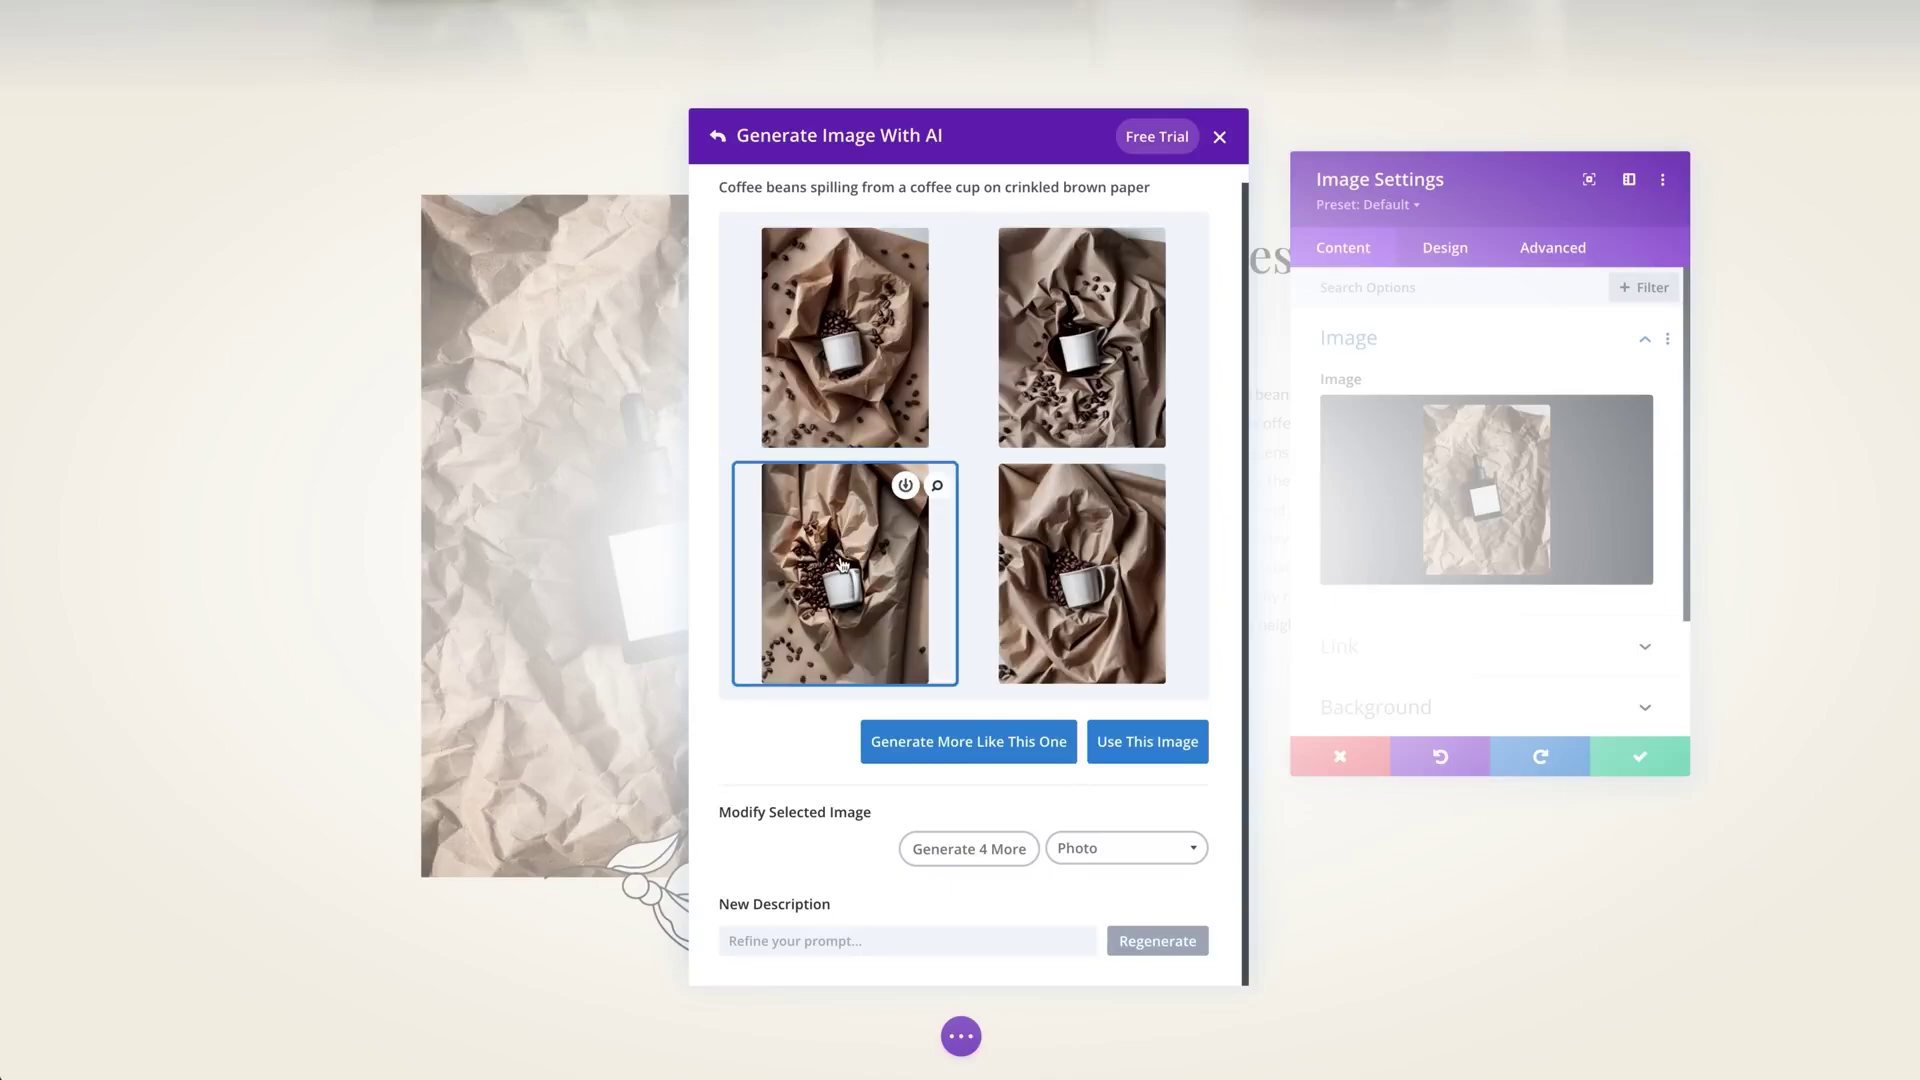
pyautogui.click(1158, 743)
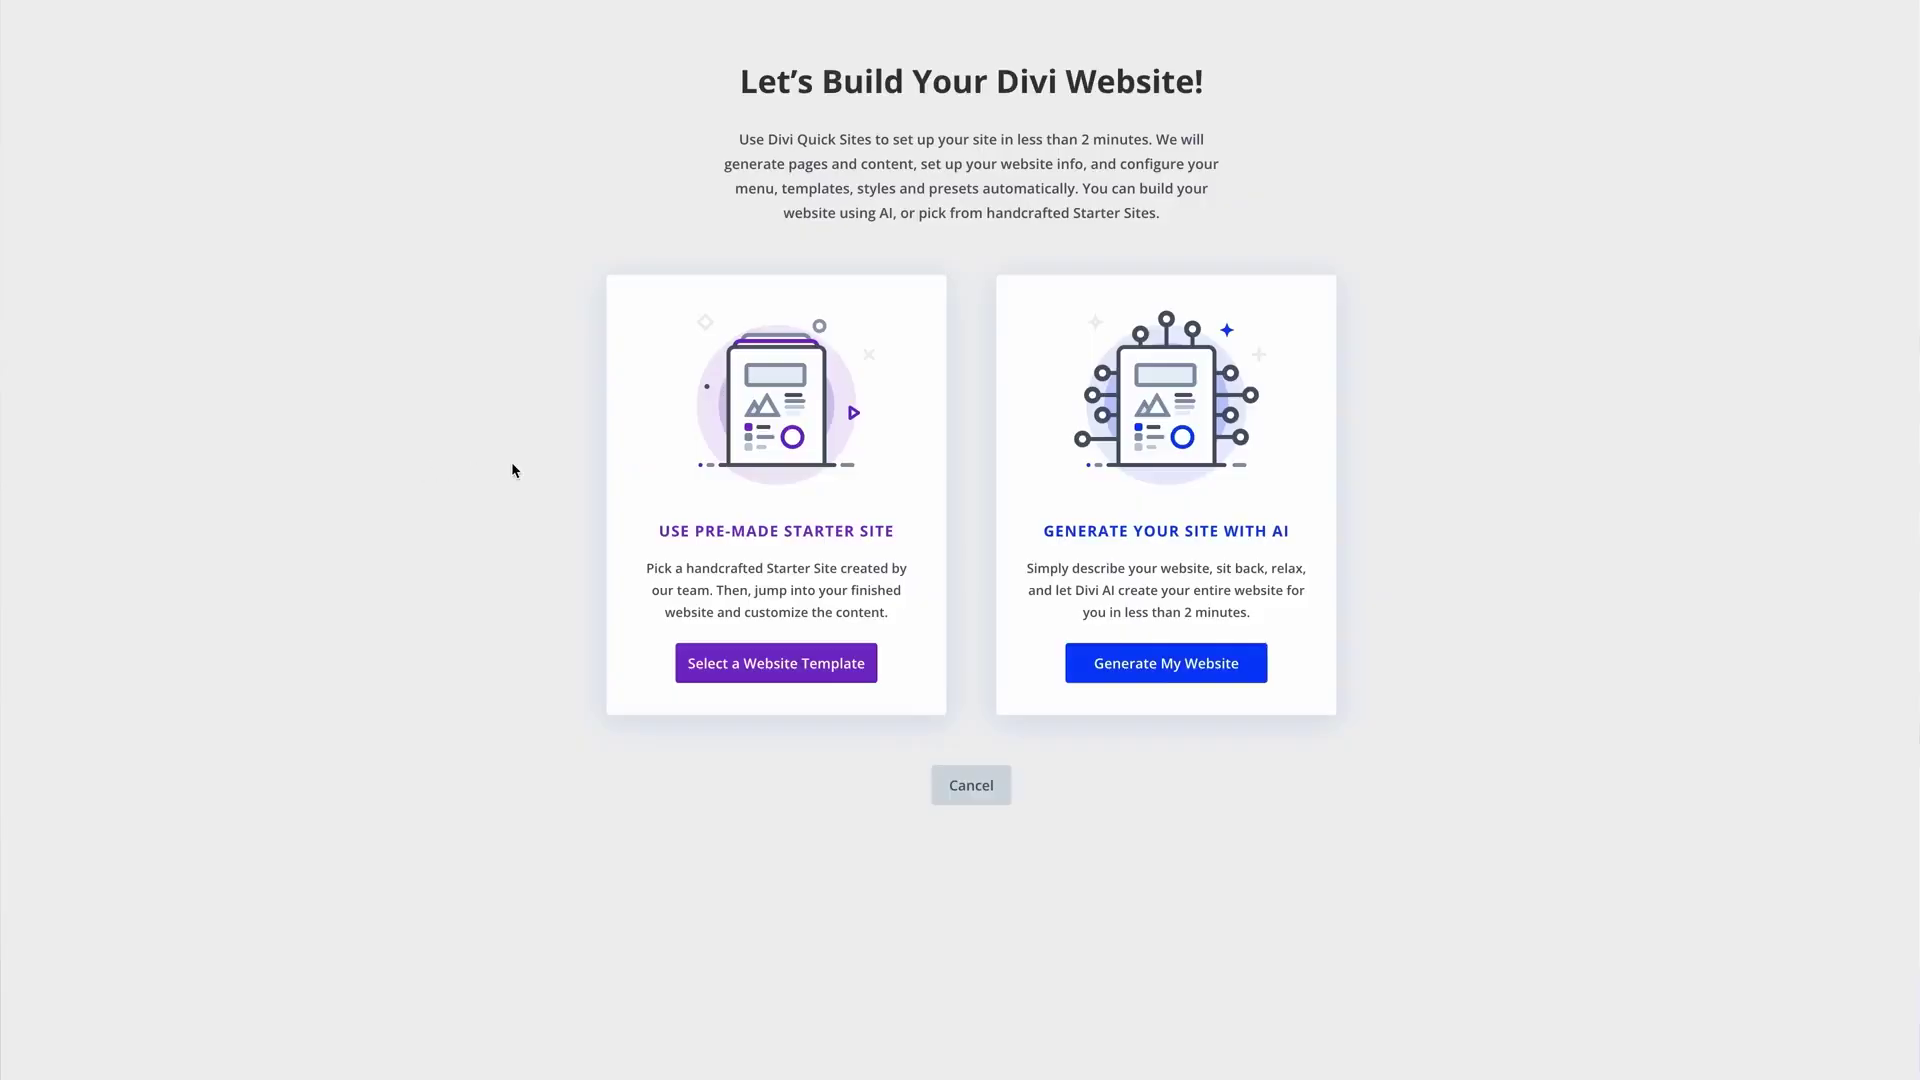
# - Have Divi AI build the prefilled Bloom Basket site, then generate and publish it
pyautogui.click(1168, 665)
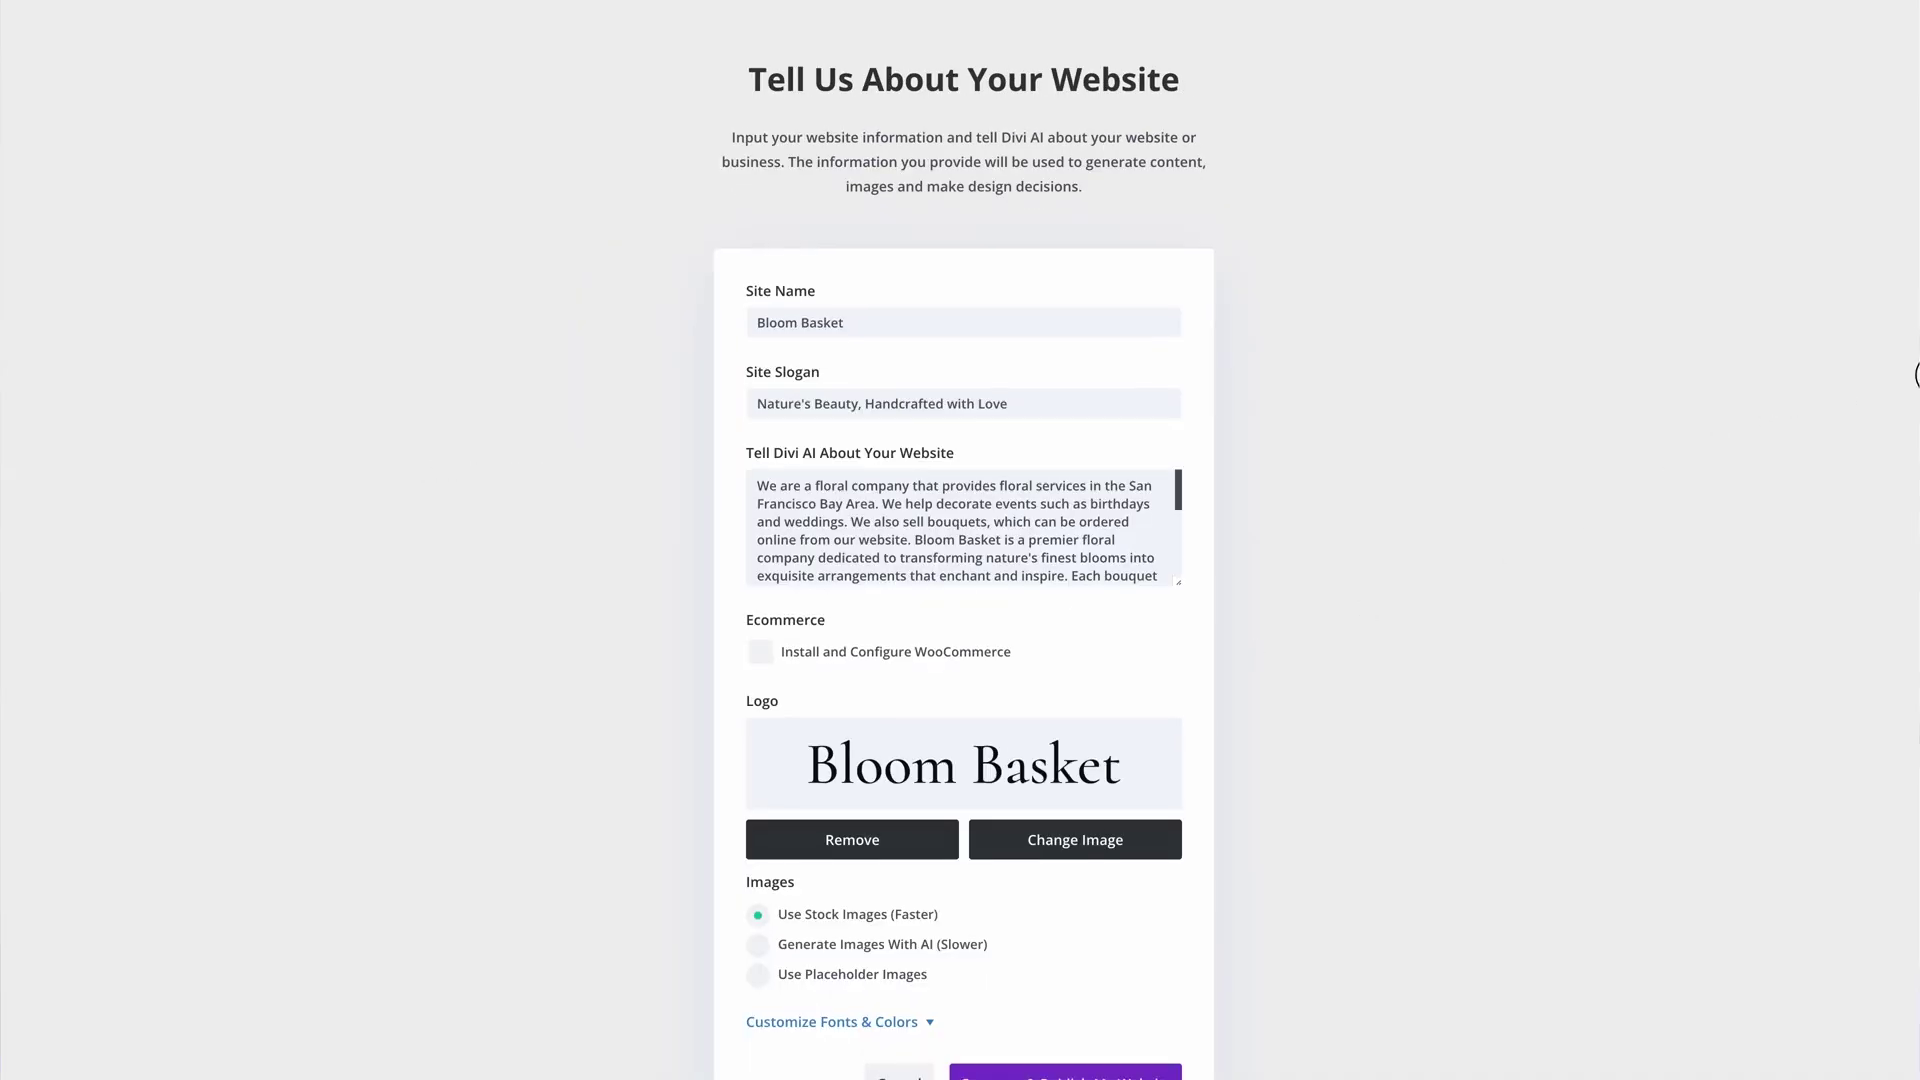
pyautogui.scroll(-3, 960, 540)
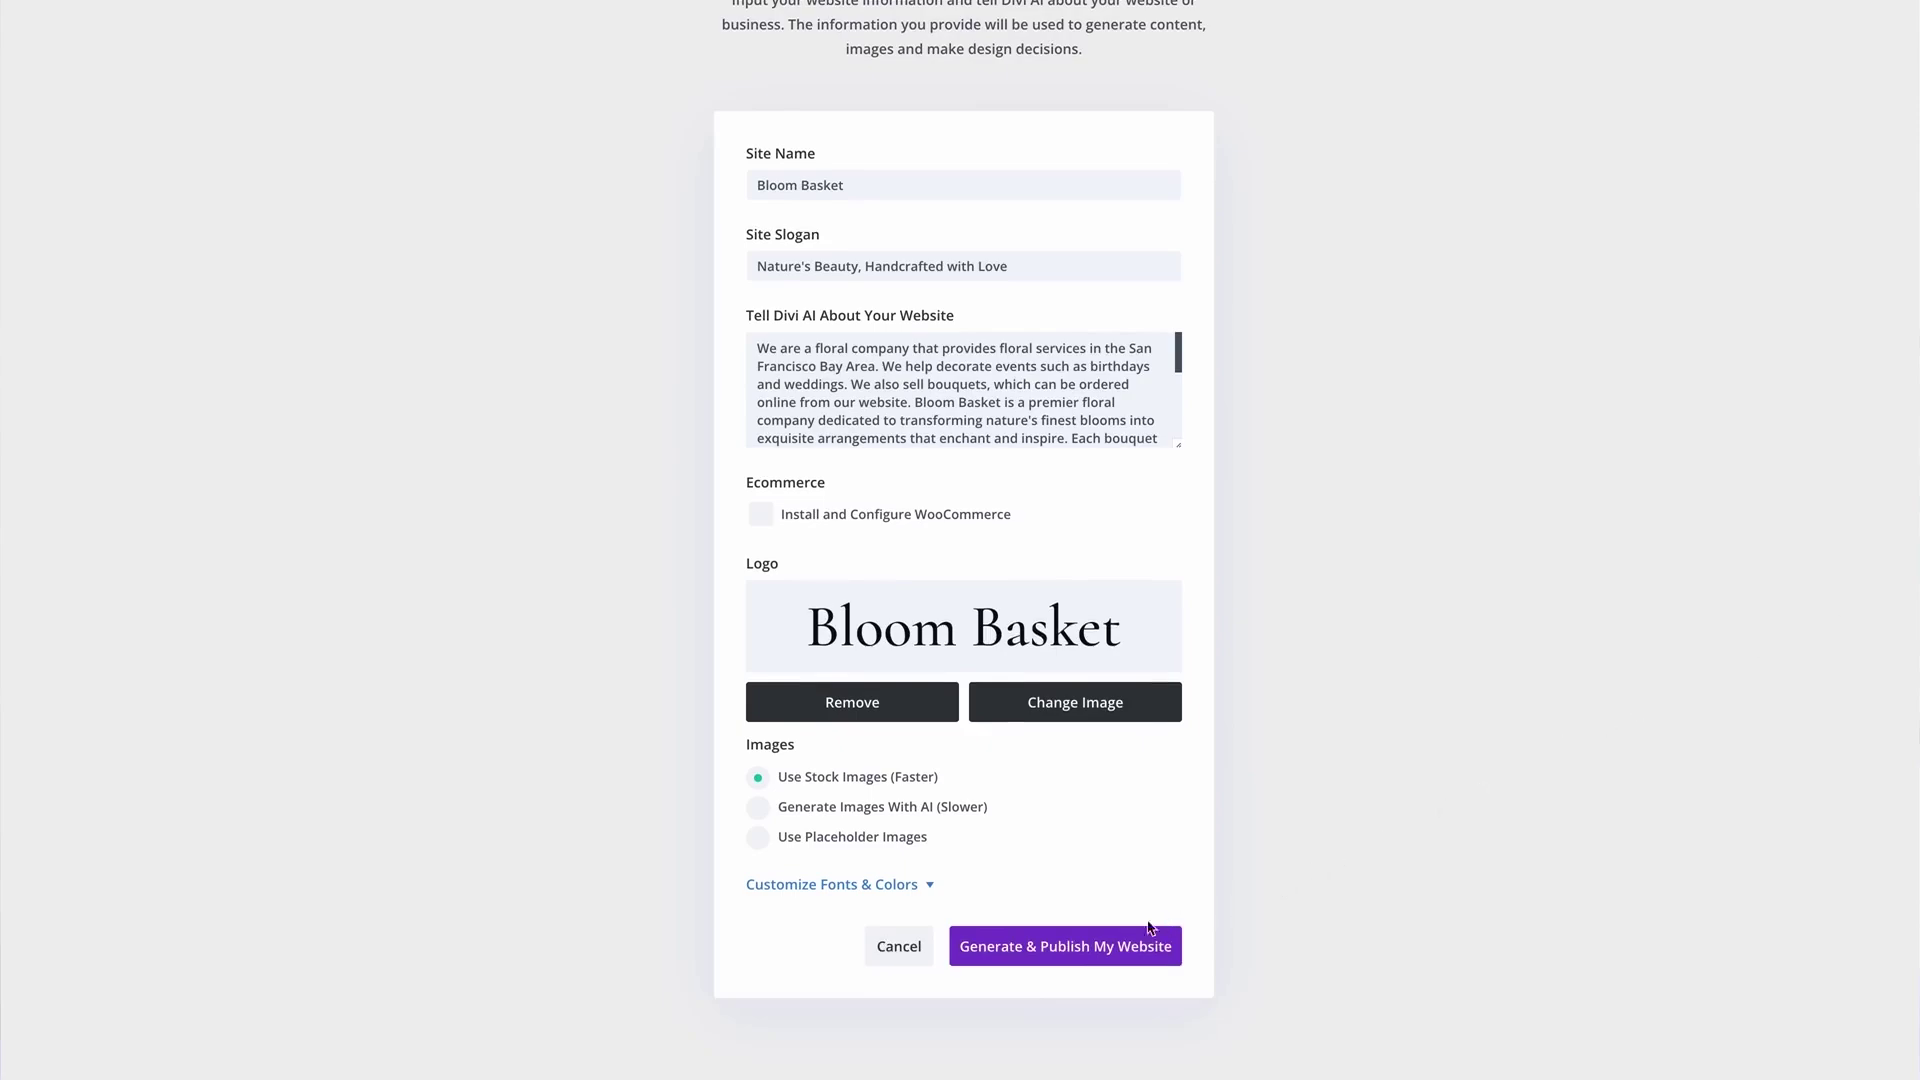
pyautogui.click(1103, 948)
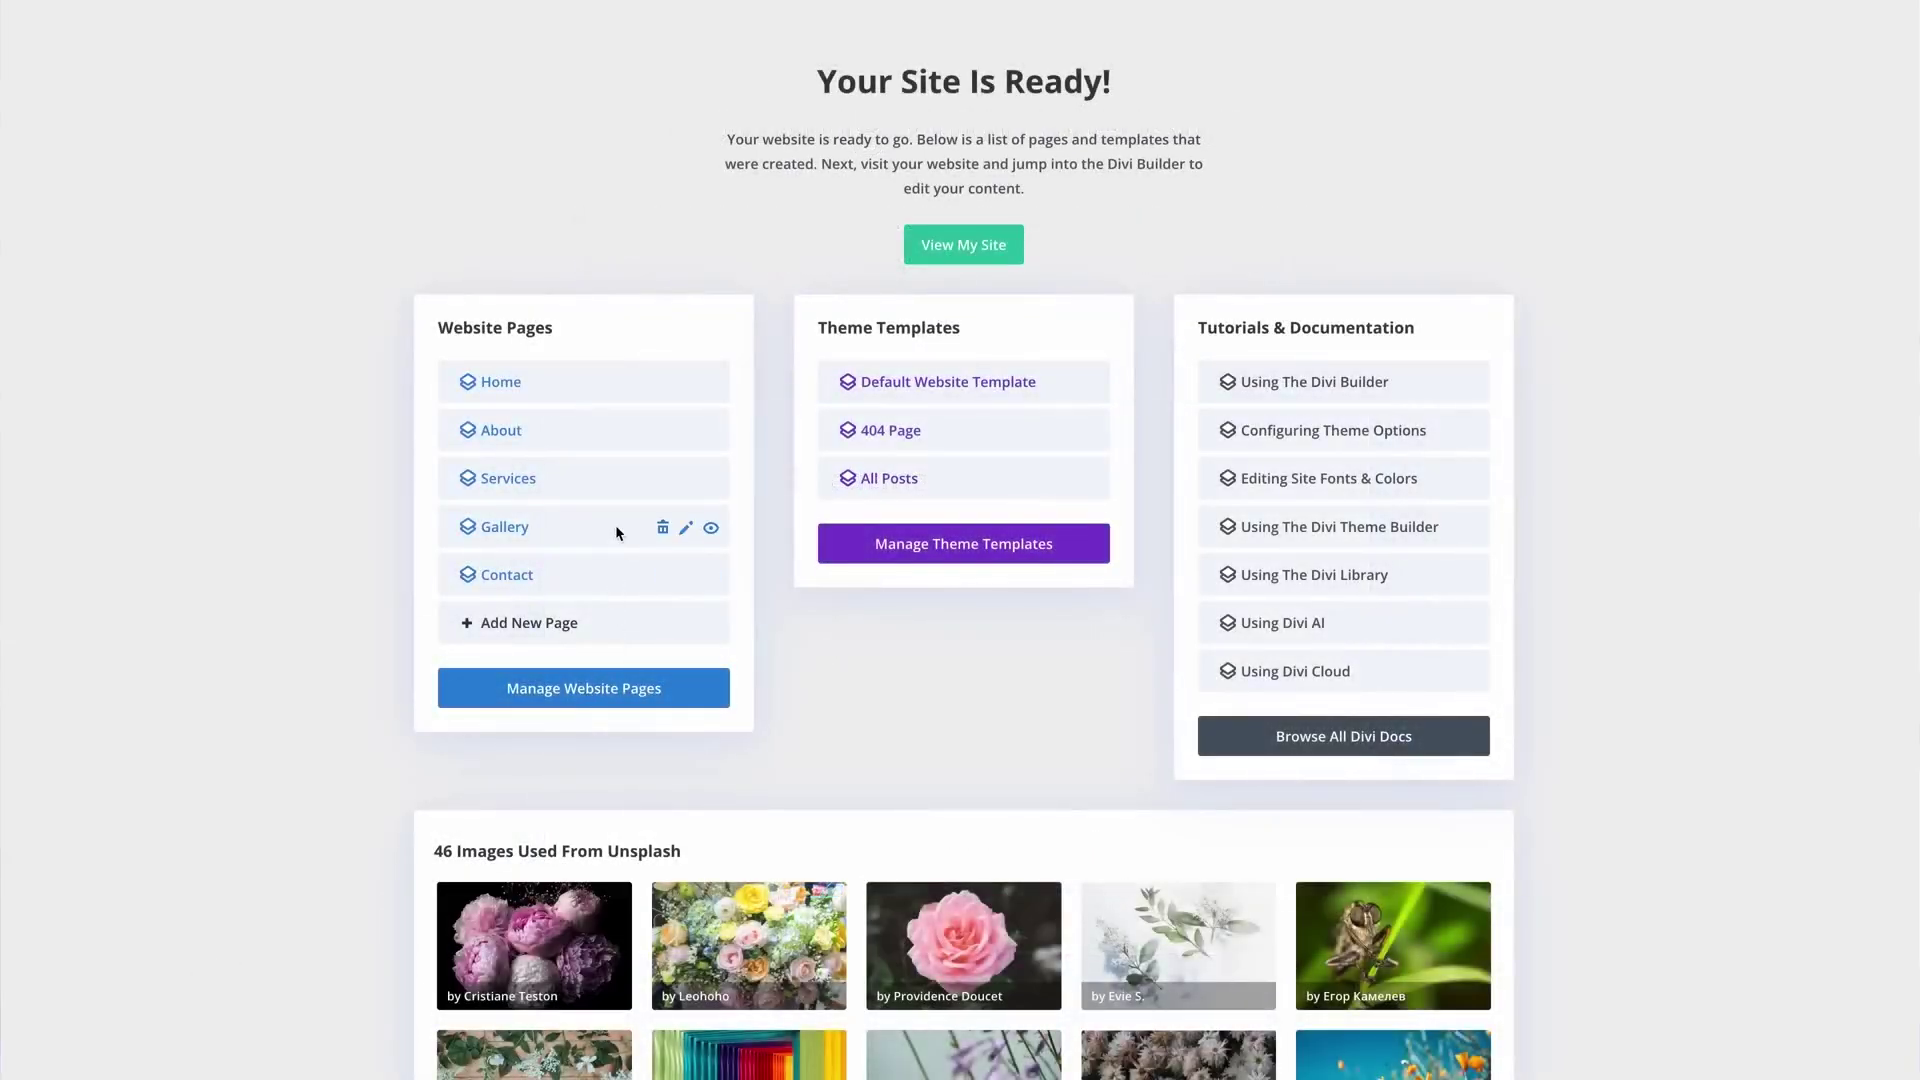
# - Open the live Bloom Basket website and scroll through its home page
pyautogui.click(966, 246)
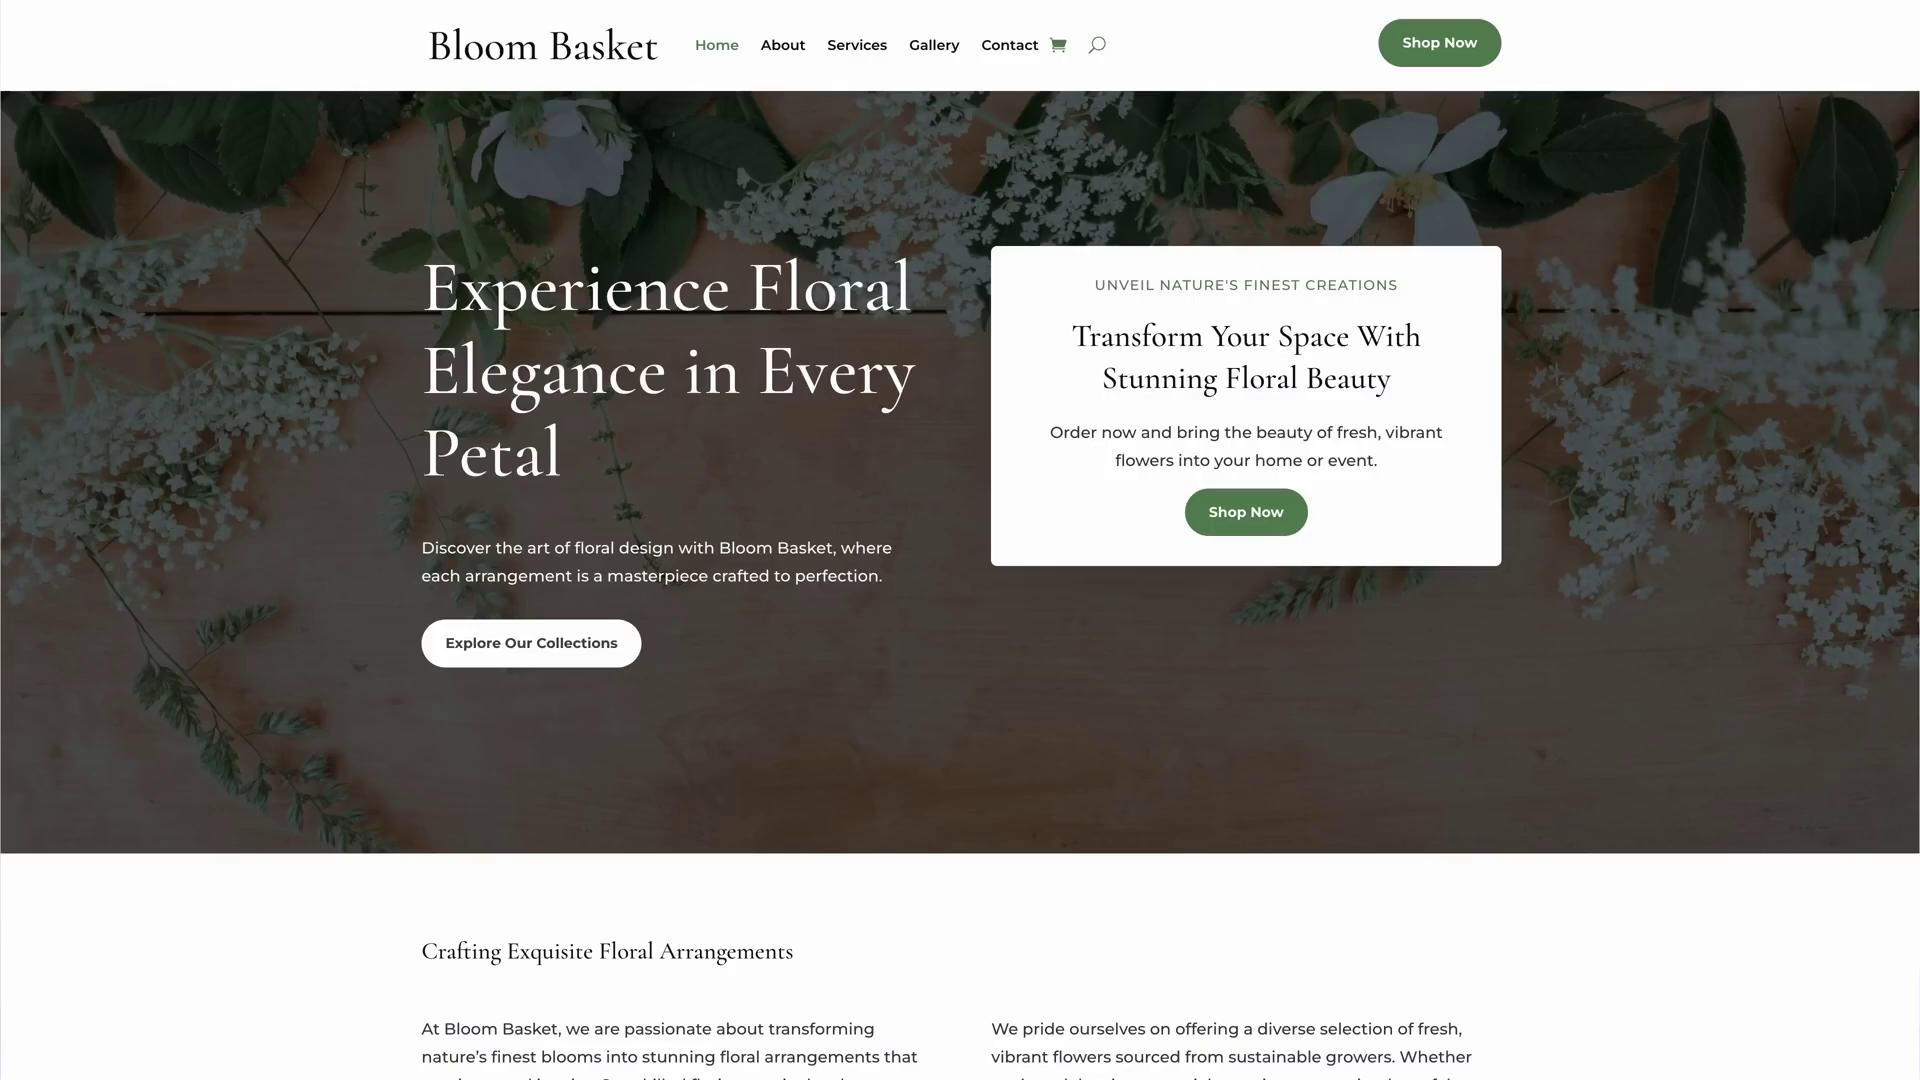
pyautogui.scroll(-10, 960, 540)
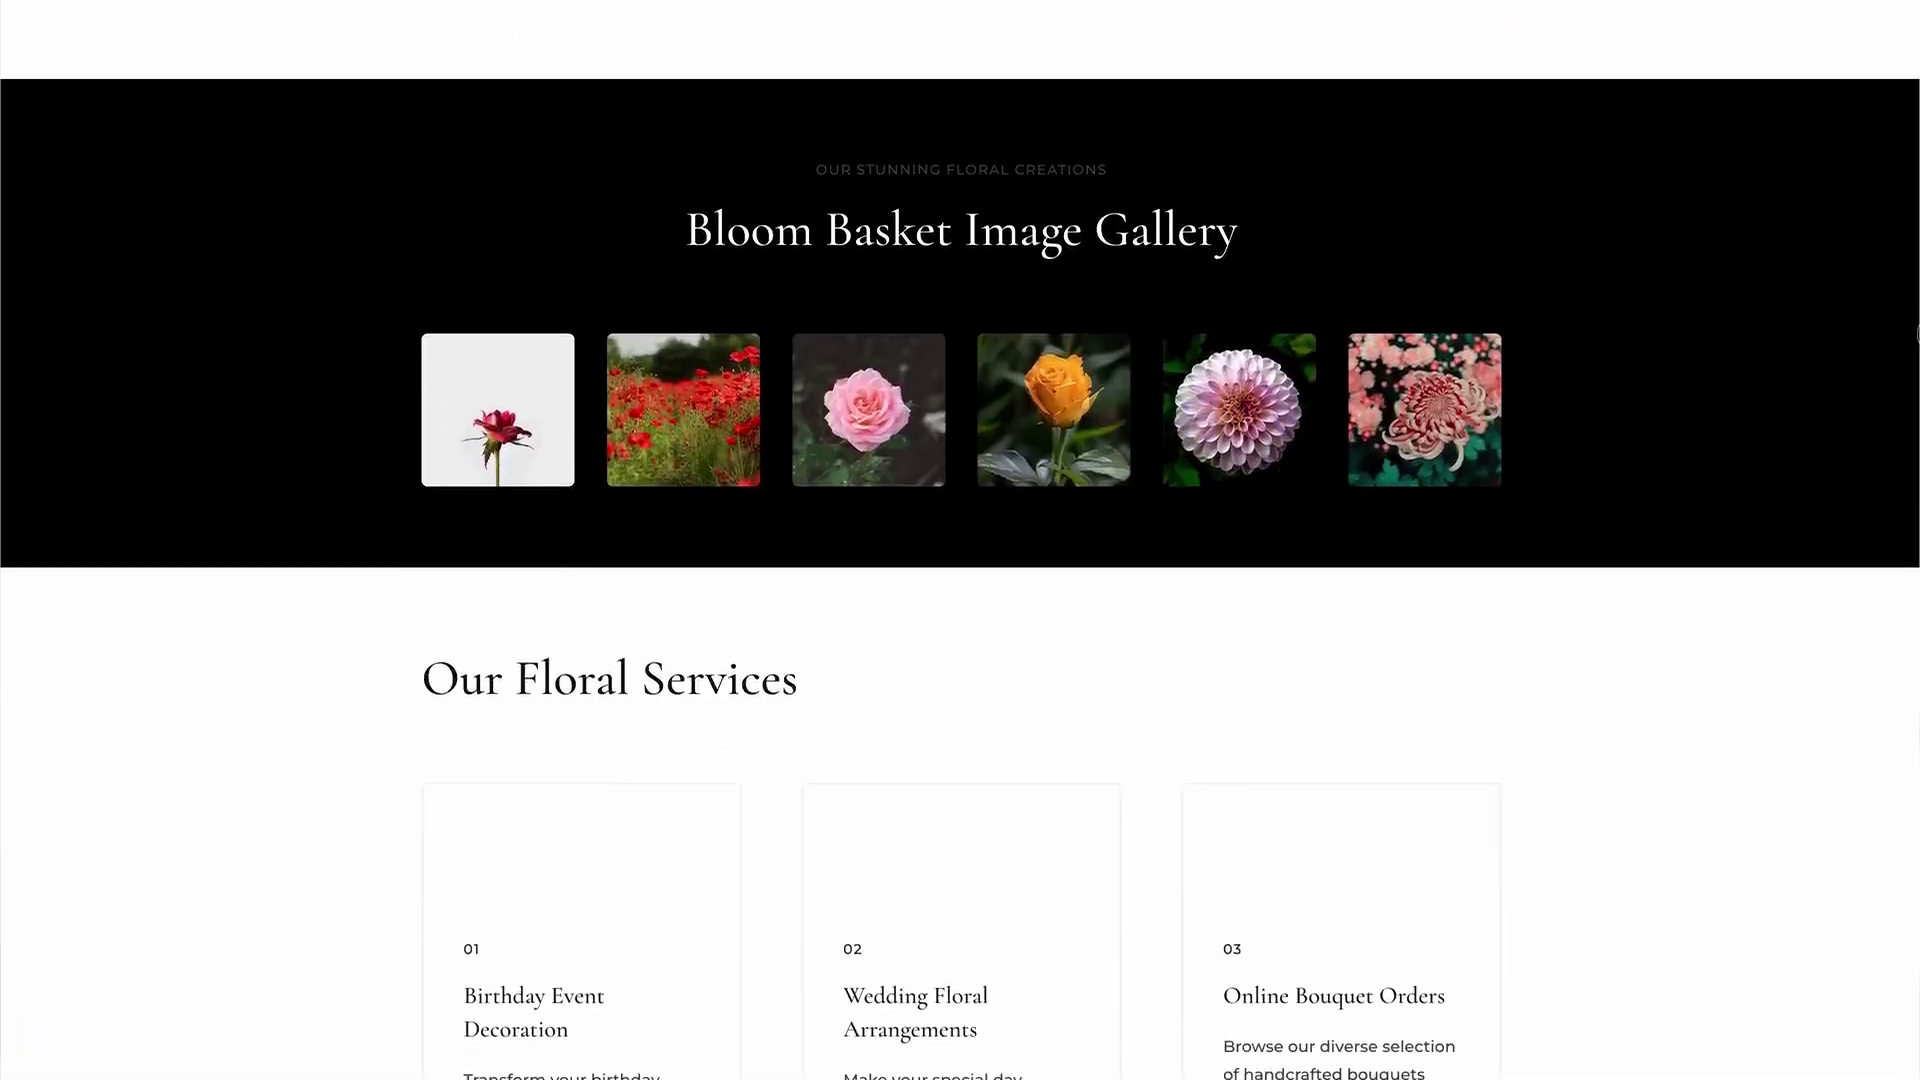
pyautogui.scroll(-10, 960, 540)
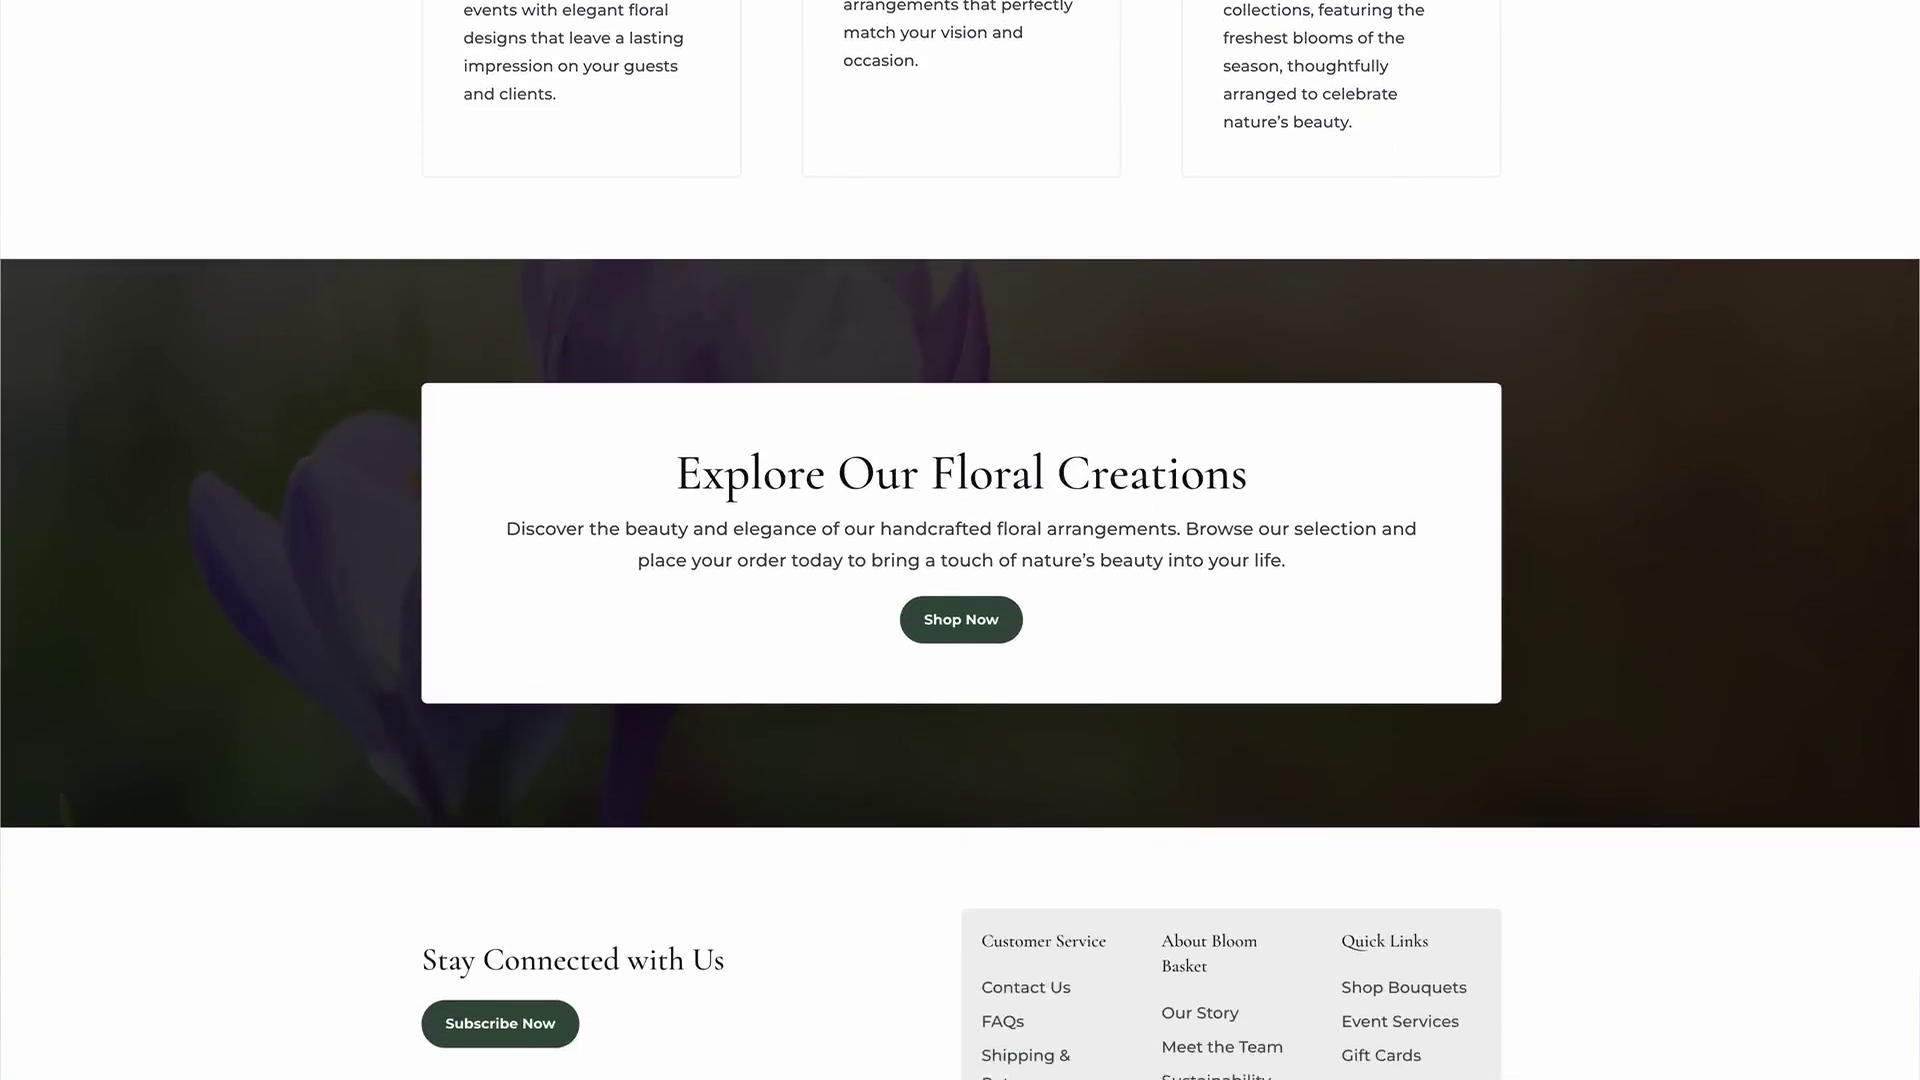
pyautogui.scroll(20, 960, 540)
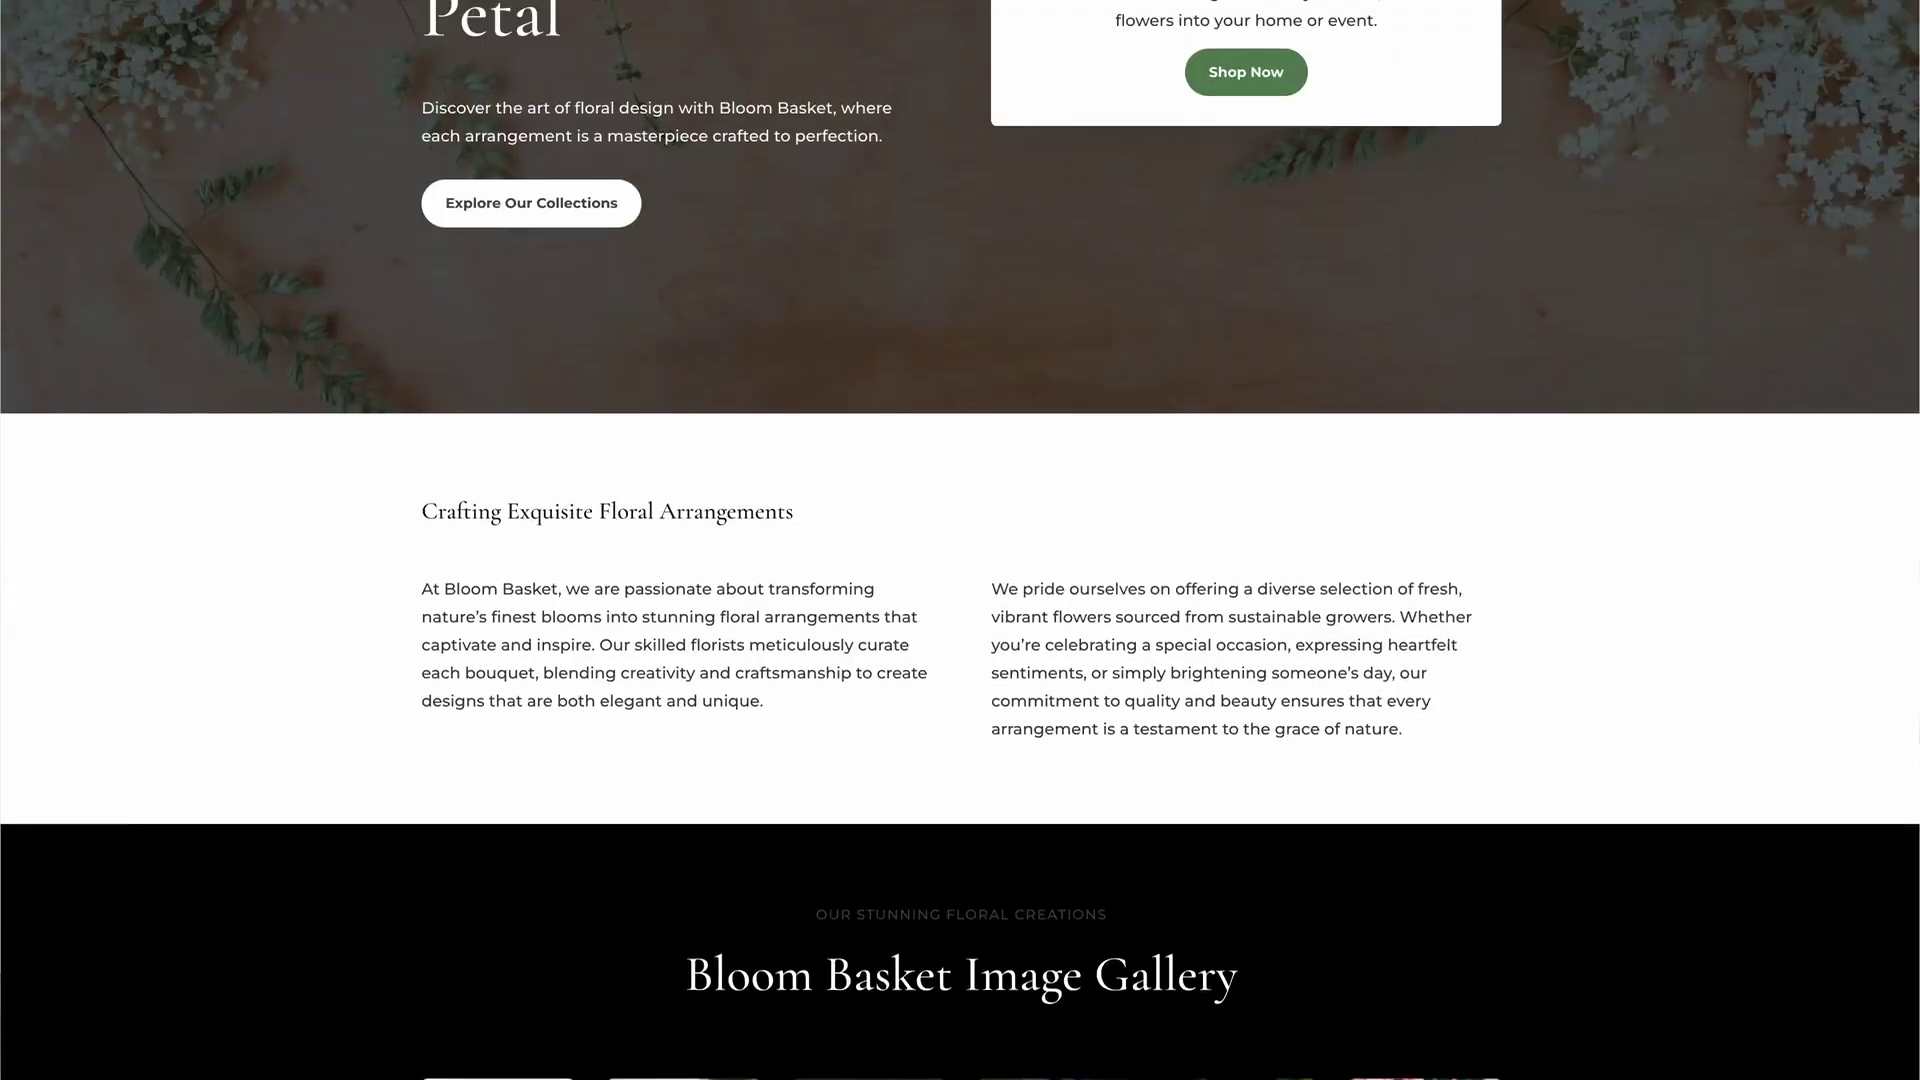
pyautogui.scroll(5, 960, 540)
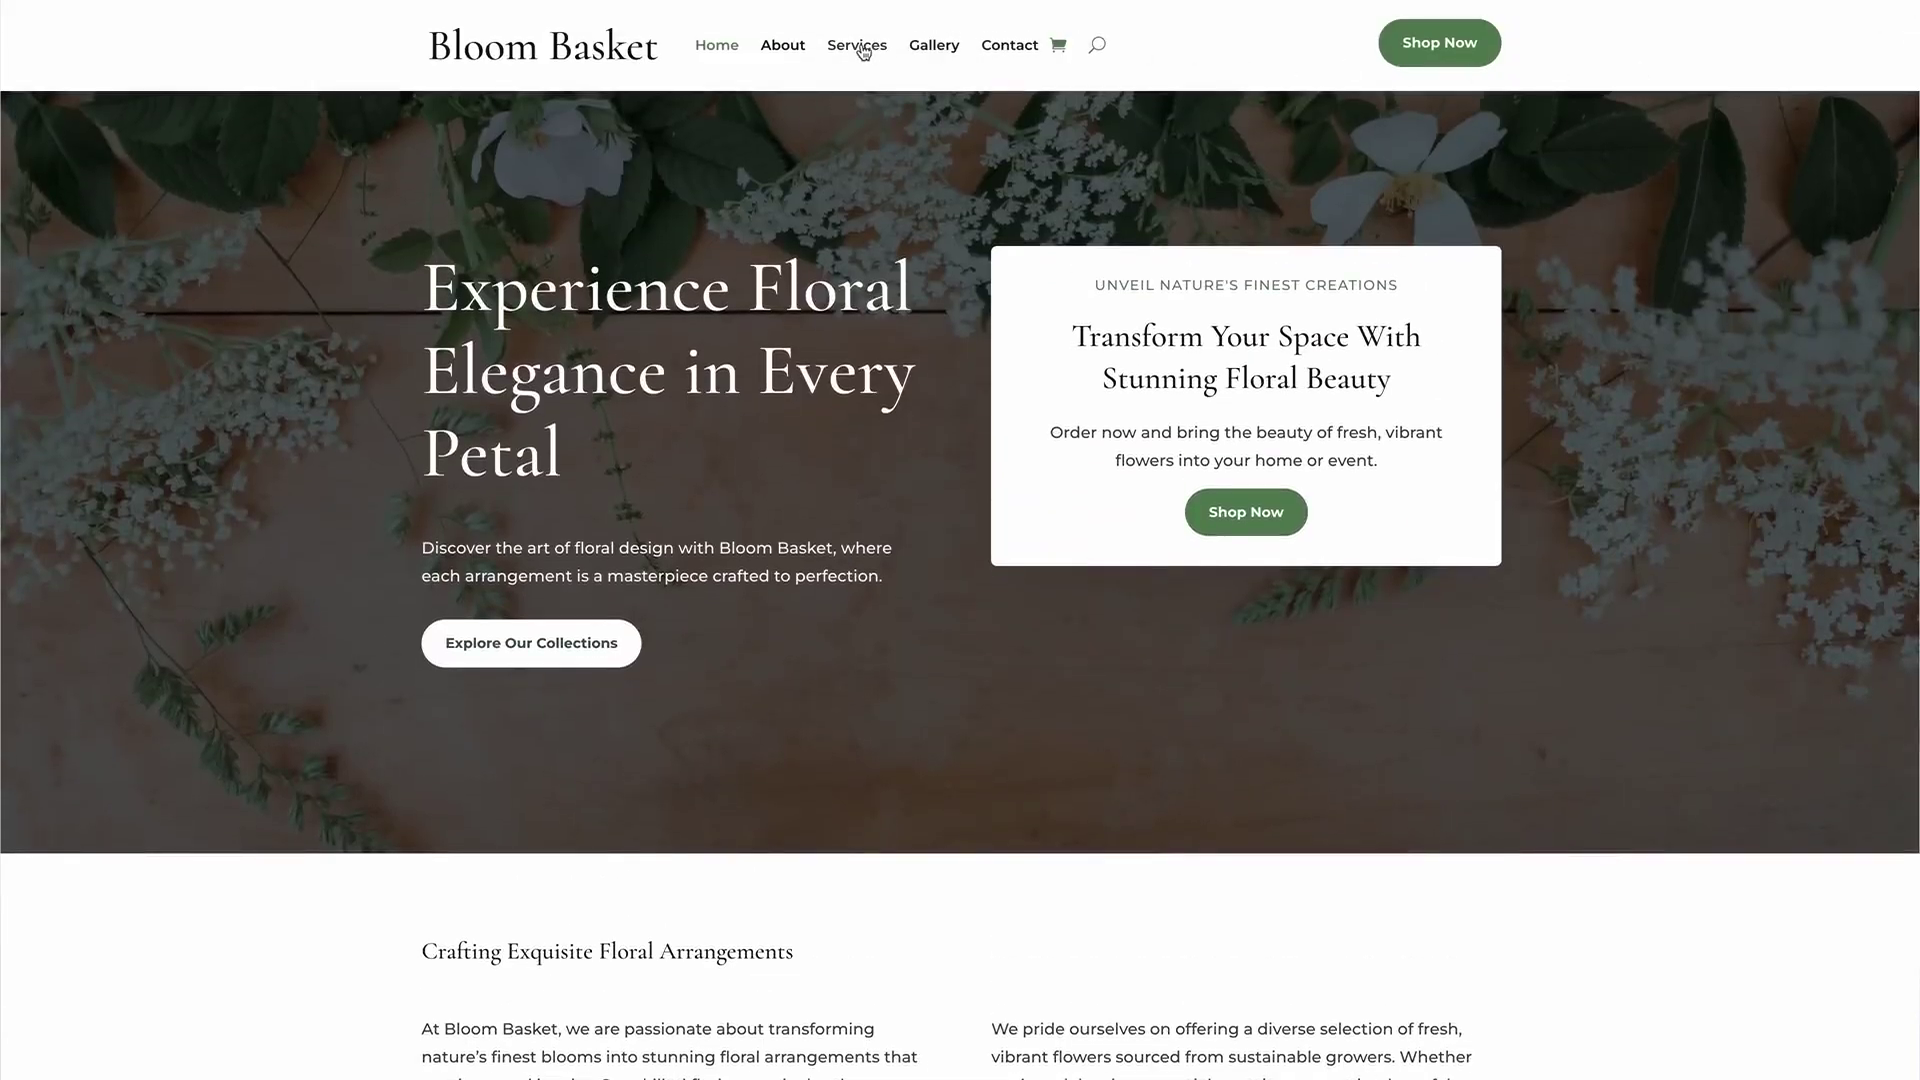
# - Browse the Services page, 'Transforming Events with Bloom Basket', and its Recent Work gallery
pyautogui.click(862, 50)
pyautogui.scroll(-10, 1912, 18)
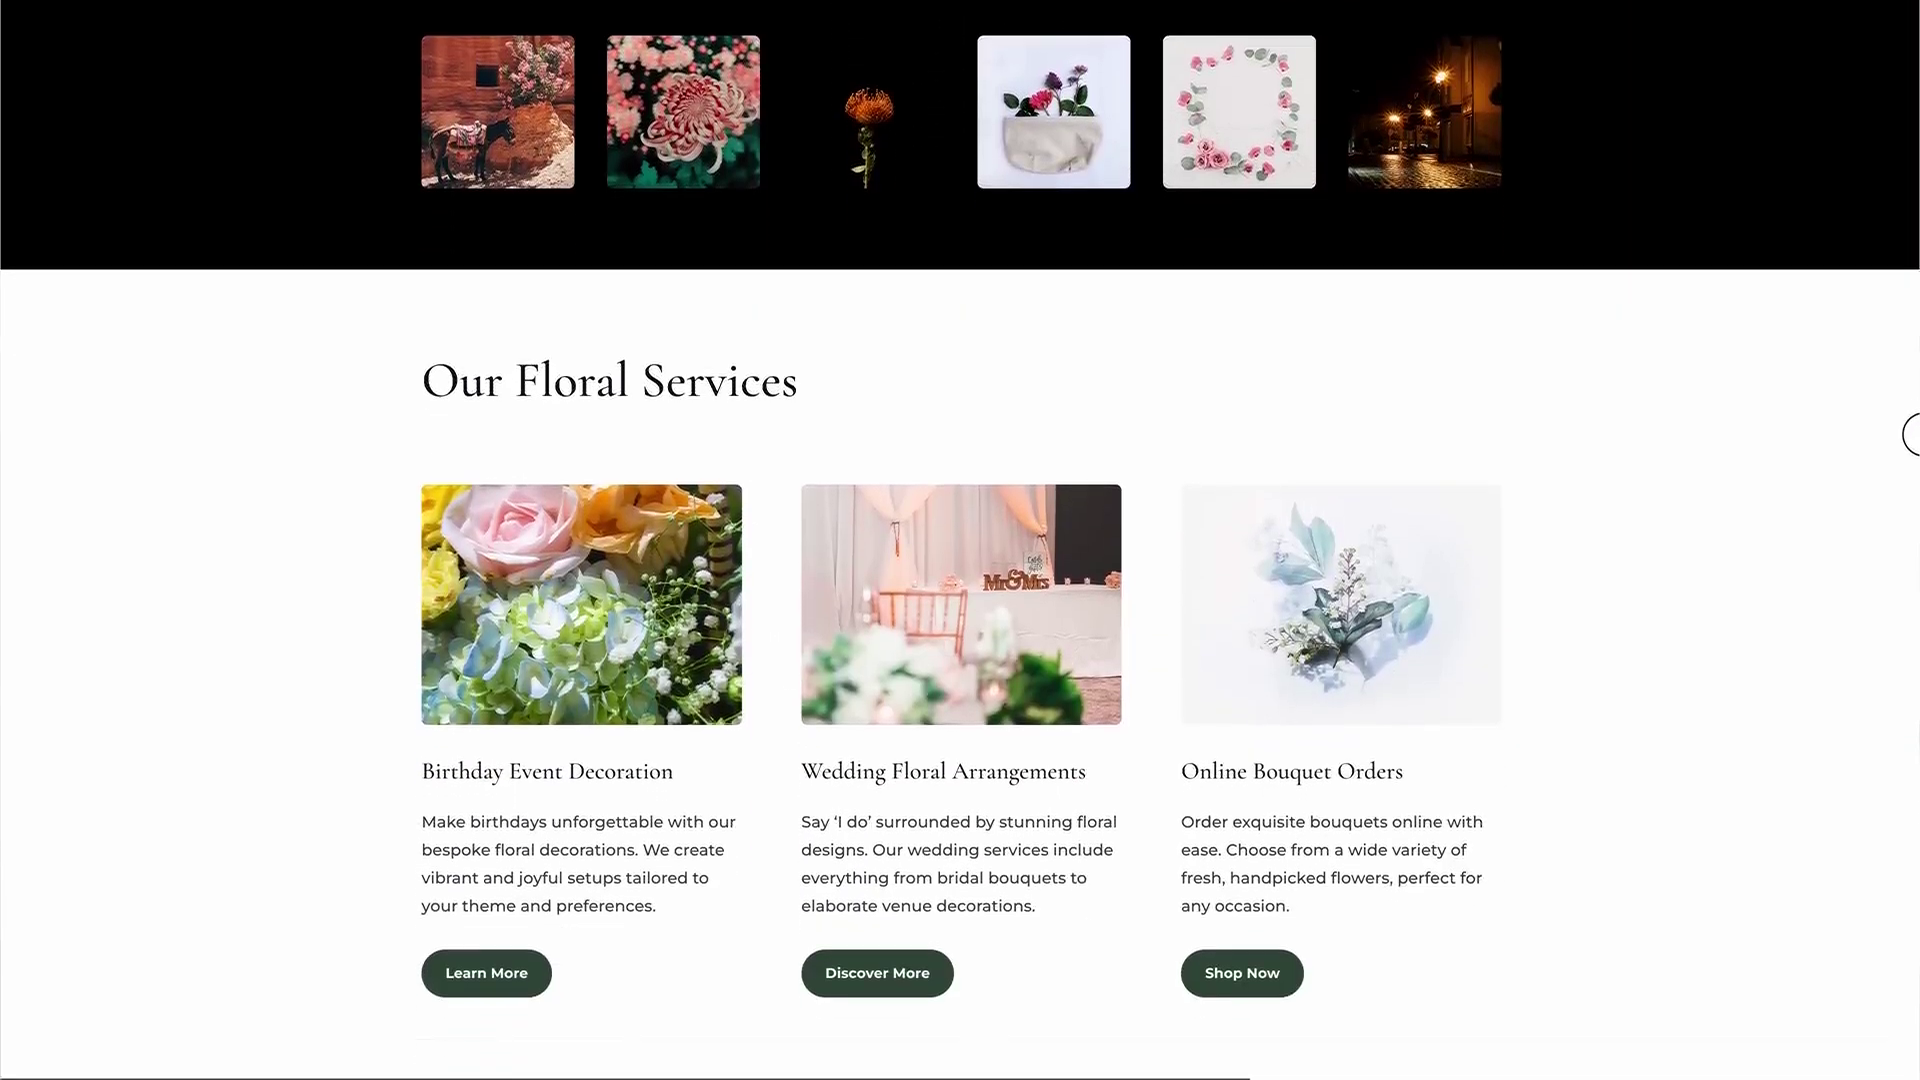
pyautogui.scroll(4, 1910, 430)
pyautogui.scroll(5, 1910, 333)
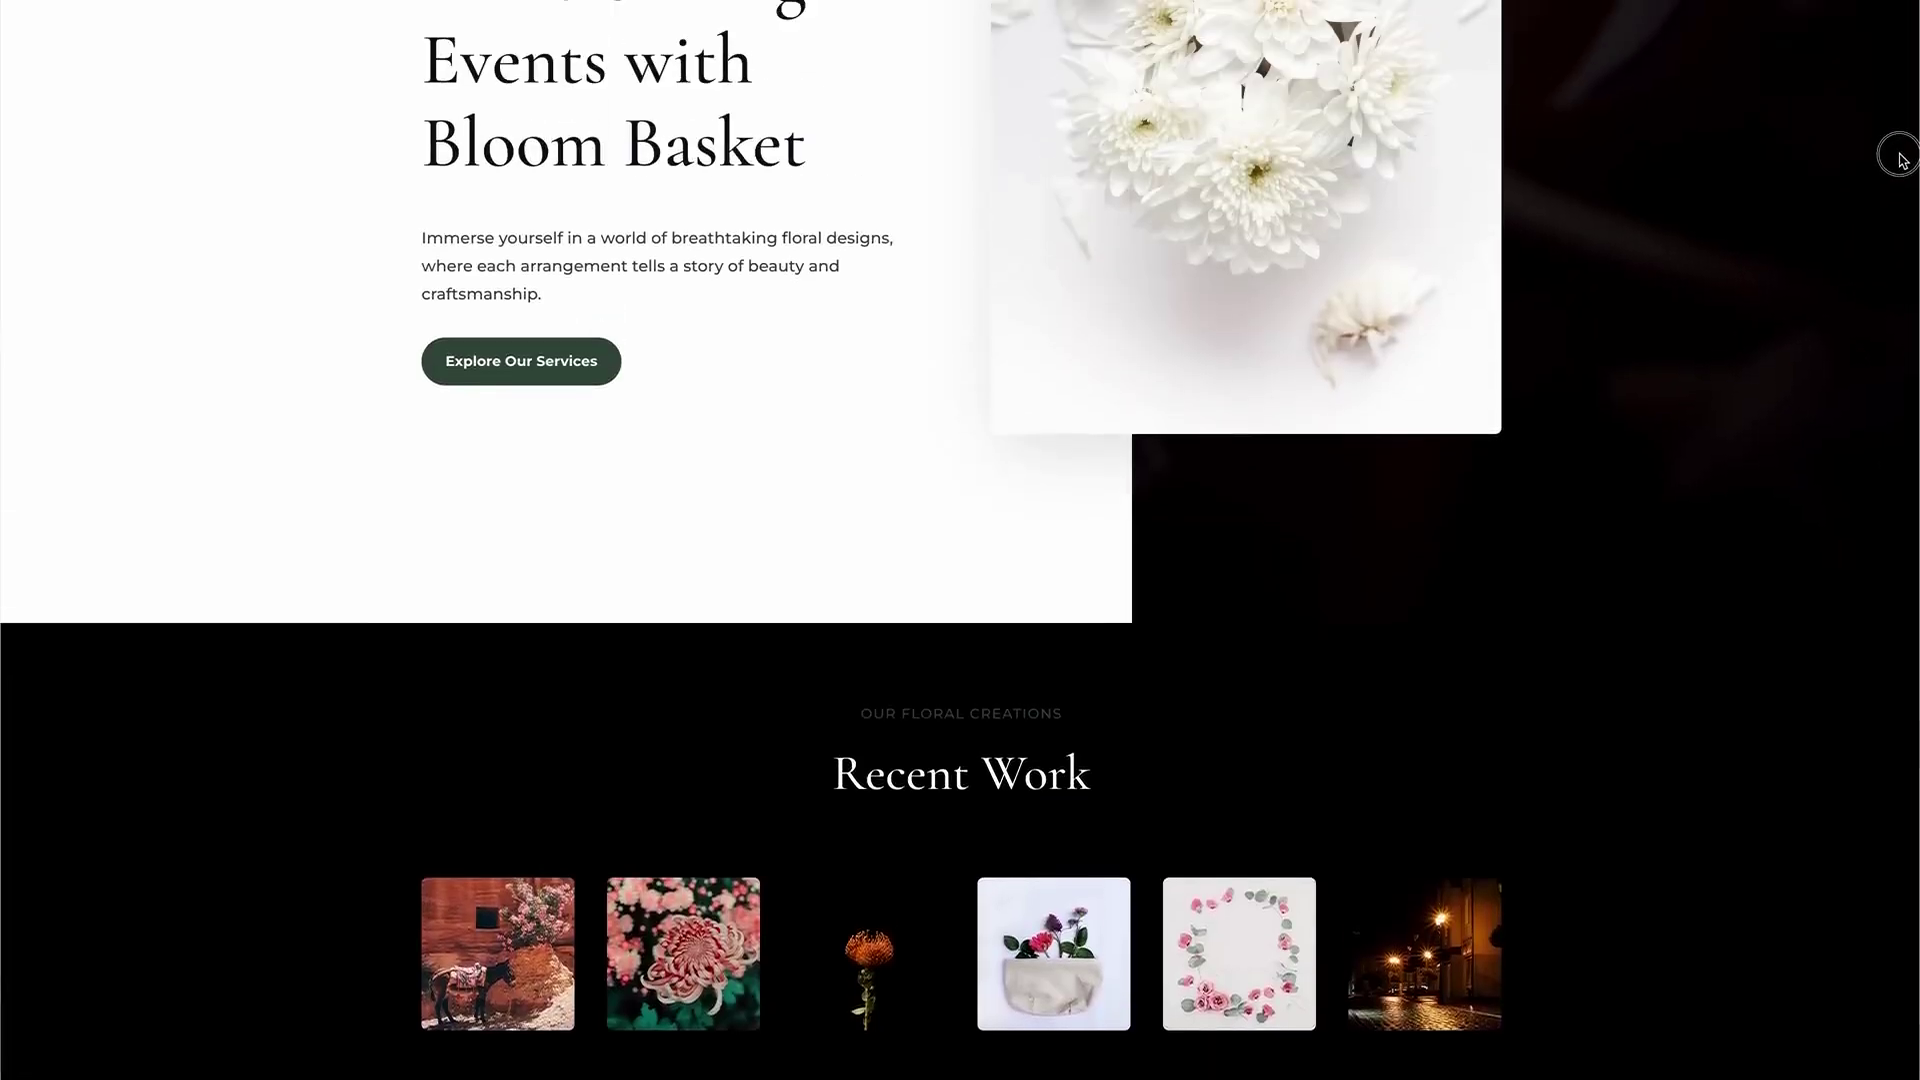